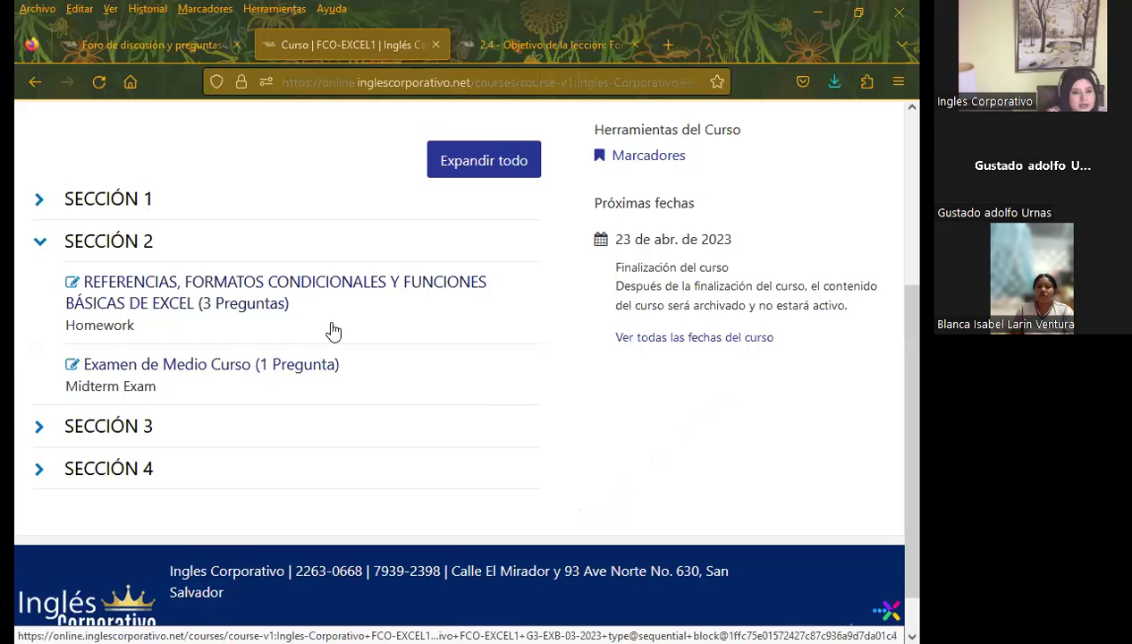
Scroll up the Inglés Corporativo course outline in Firefox to view Sección 2.
{"action": "scroll", "coordinate": [333, 332], "scroll_direction": "up", "scroll_amount": 2}
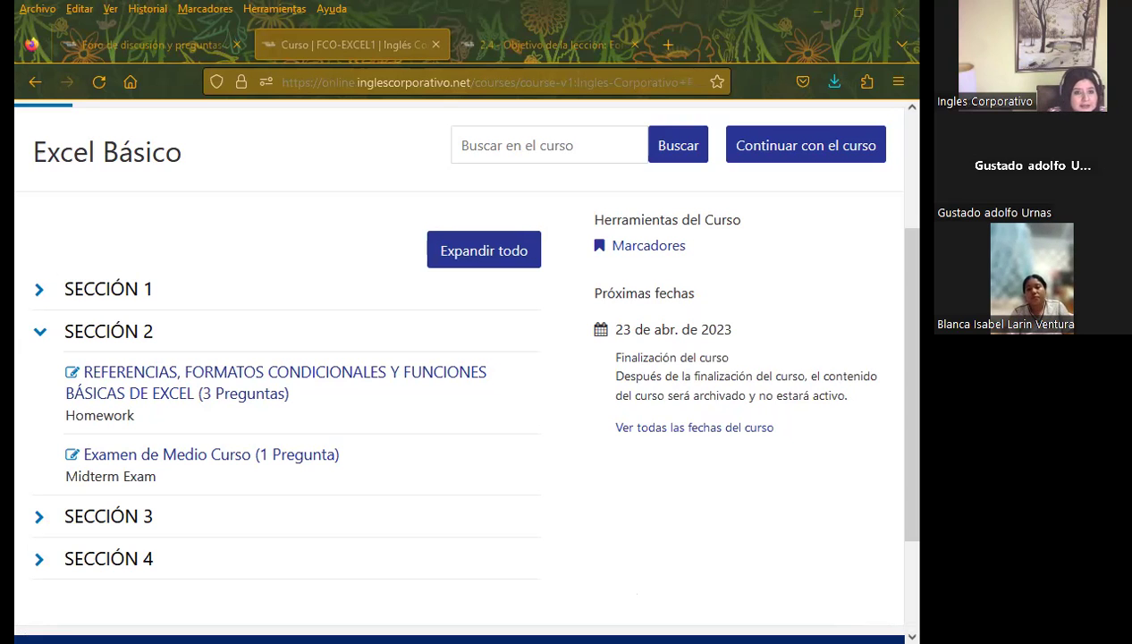
{"action": "key", "text": "ctrl+Tab"}
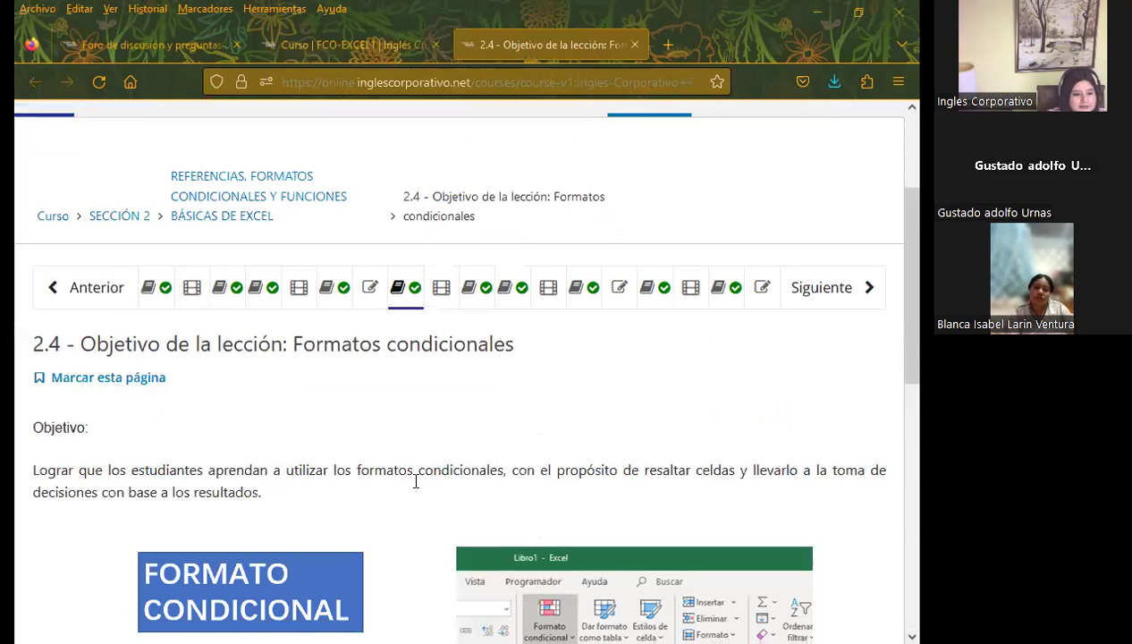
{"action": "scroll", "coordinate": [414, 483], "scroll_direction": "down", "scroll_amount": 1}
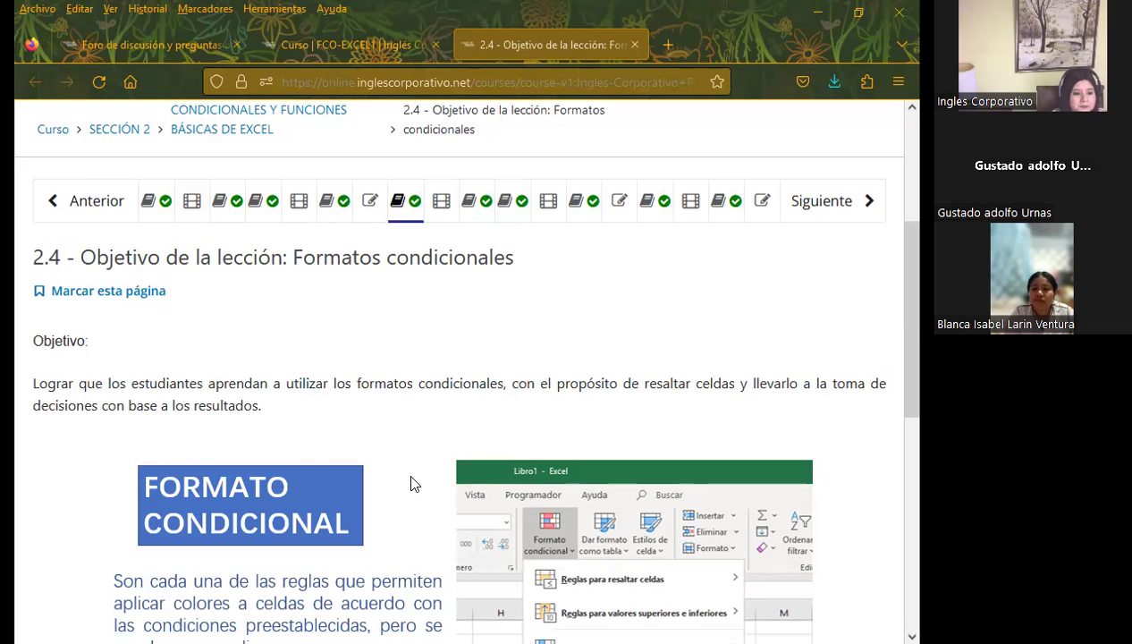
{"action": "scroll", "coordinate": [327, 454], "scroll_direction": "down", "scroll_amount": 6}
{"action": "scroll", "coordinate": [282, 439], "scroll_direction": "up", "scroll_amount": 2}
{"action": "scroll", "coordinate": [284, 440], "scroll_direction": "up", "scroll_amount": 3}
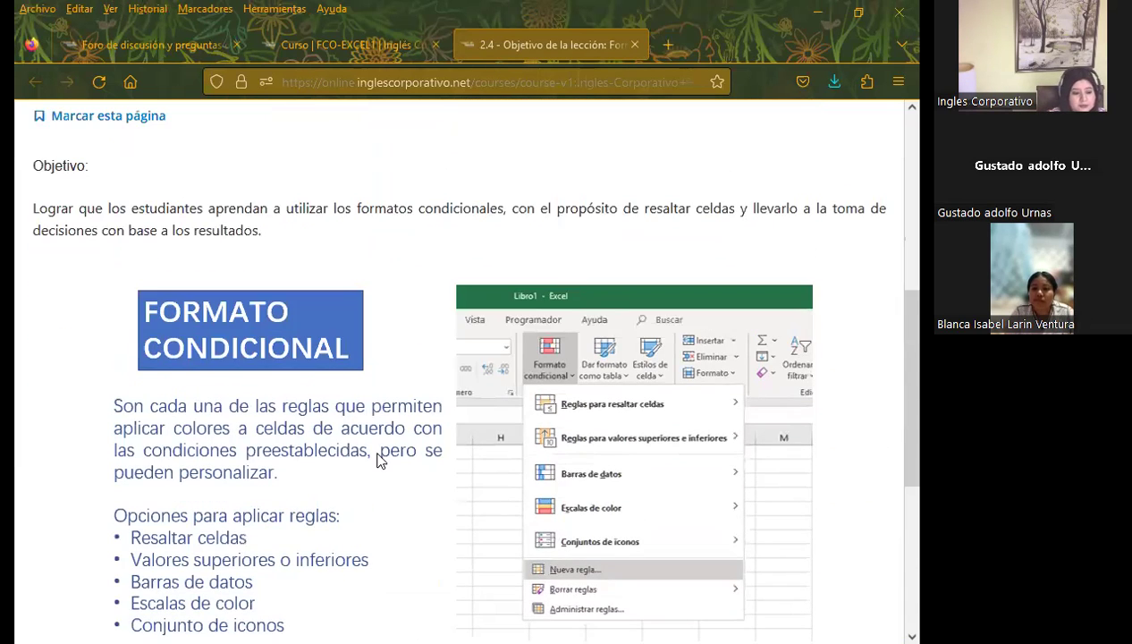
{"action": "scroll", "coordinate": [384, 459], "scroll_direction": "up", "scroll_amount": 3}
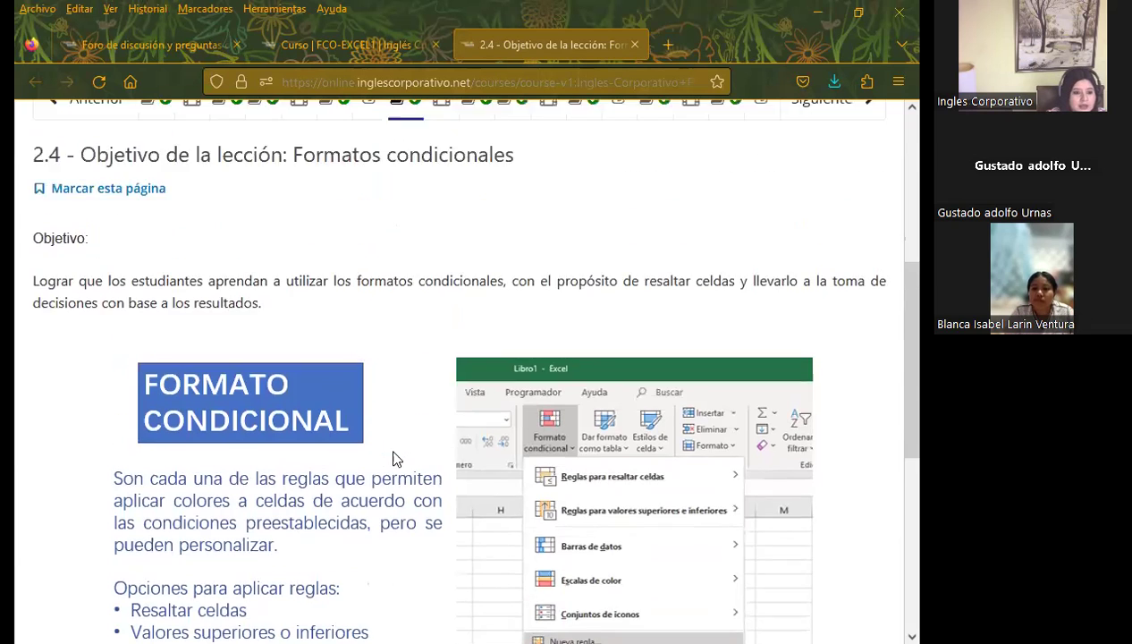
{"action": "scroll", "coordinate": [398, 458], "scroll_direction": "up", "scroll_amount": 2}
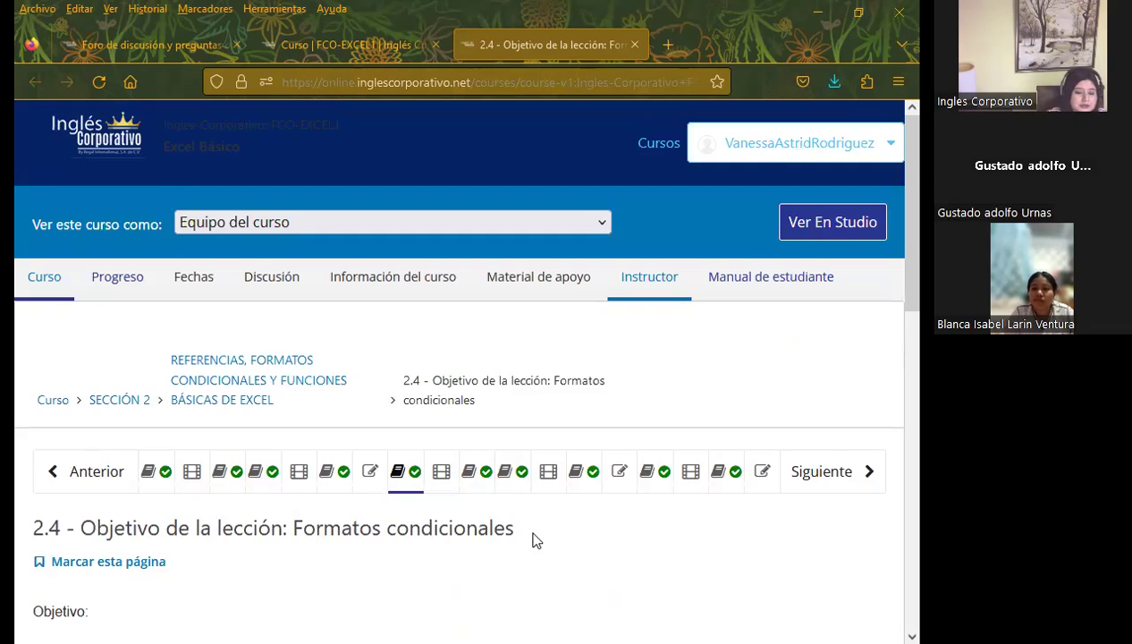
{"action": "scroll", "coordinate": [308, 538], "scroll_direction": "down", "scroll_amount": 5}
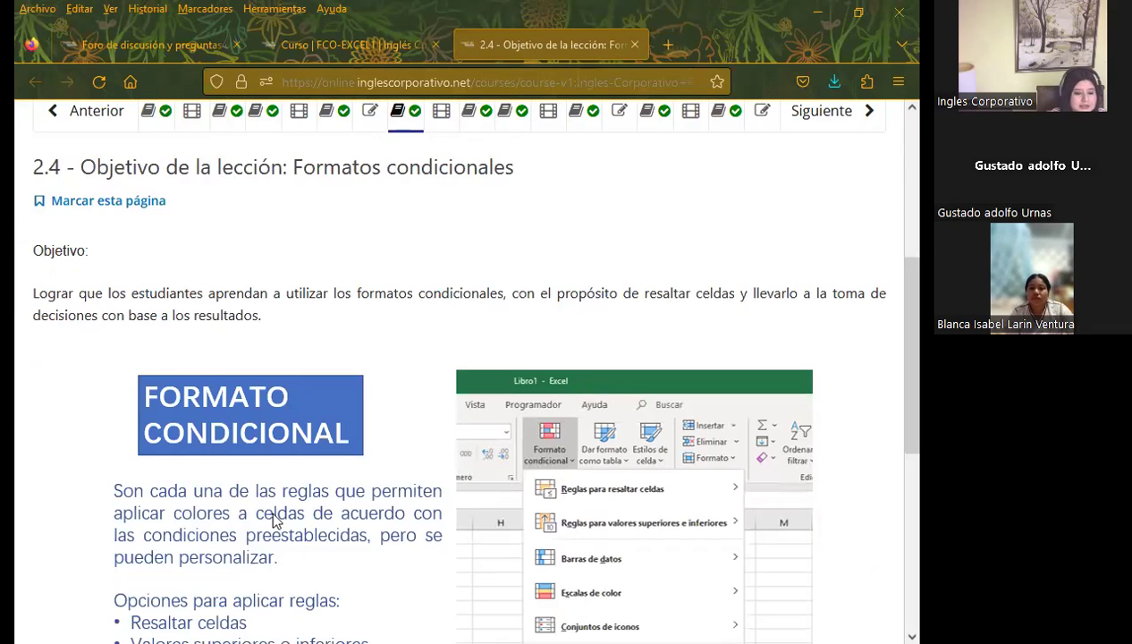
{"action": "scroll", "coordinate": [277, 518], "scroll_direction": "down", "scroll_amount": 2}
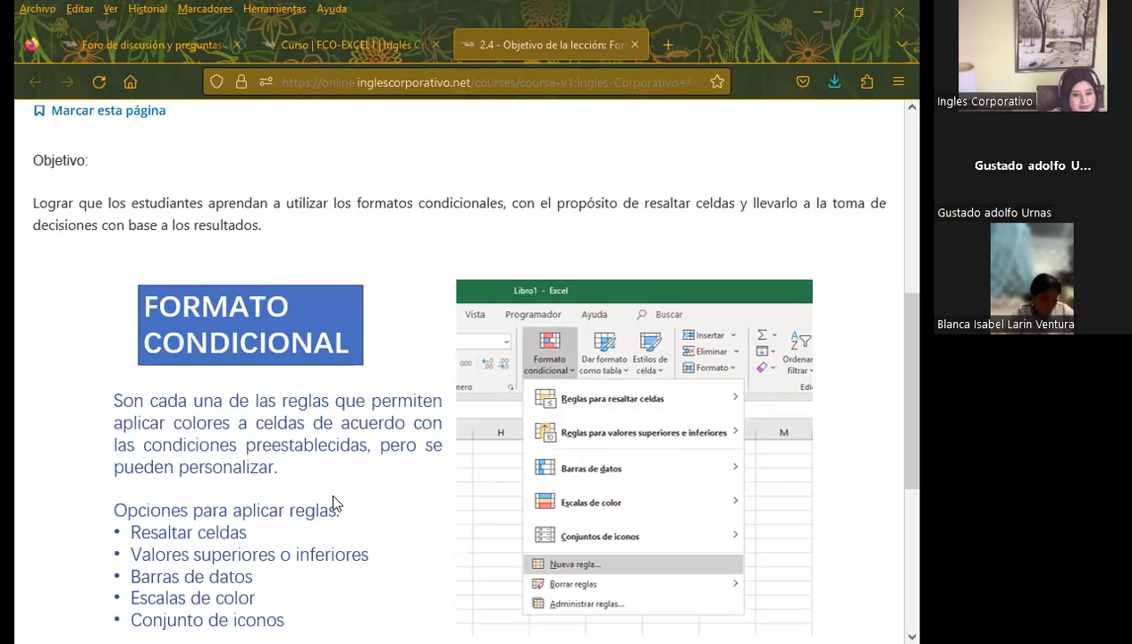
{"action": "scroll", "coordinate": [406, 420], "scroll_direction": "up", "scroll_amount": 3}
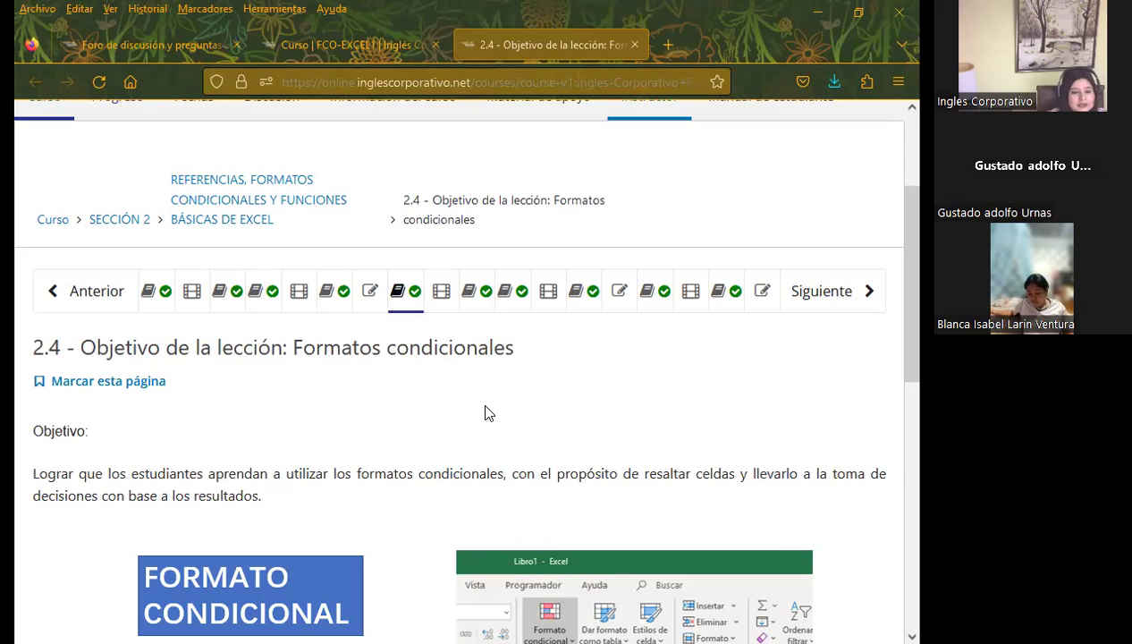
{"action": "scroll", "coordinate": [480, 407], "scroll_direction": "down", "scroll_amount": 5}
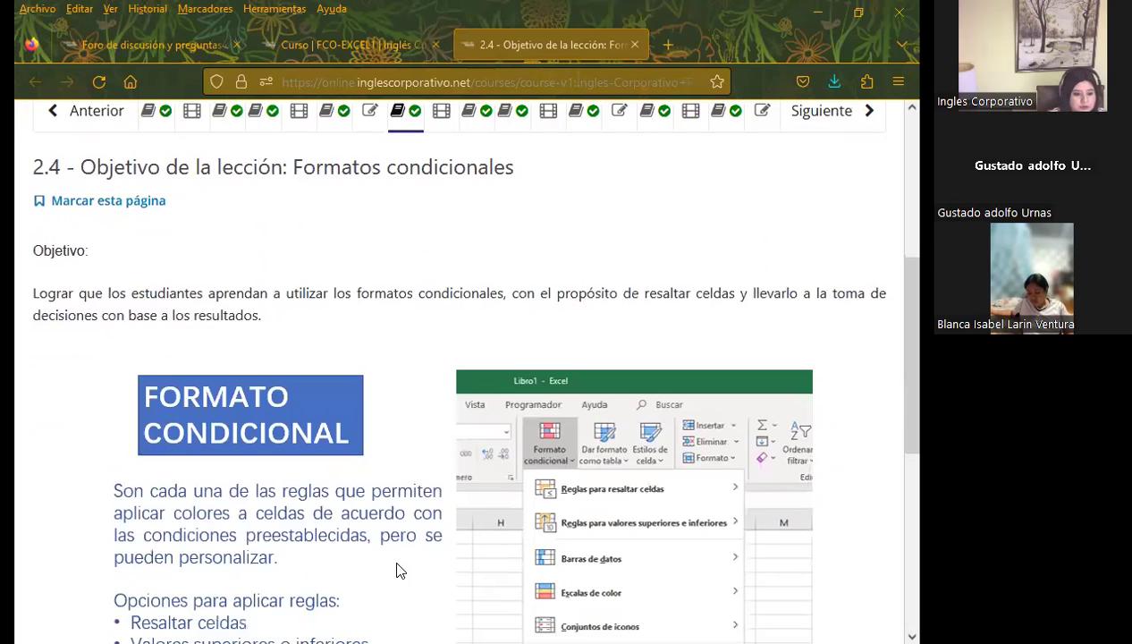
{"action": "scroll", "coordinate": [397, 571], "scroll_direction": "down", "scroll_amount": 2}
{"action": "scroll", "coordinate": [397, 571], "scroll_direction": "down", "scroll_amount": 1}
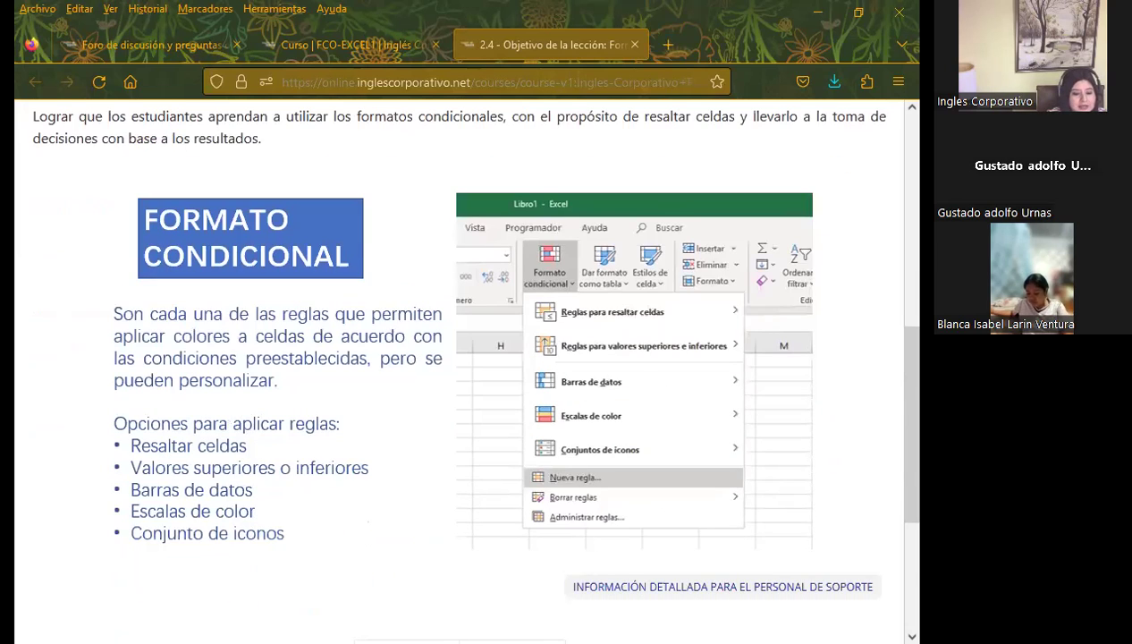
{"action": "scroll", "coordinate": [465, 366], "scroll_direction": "down", "scroll_amount": 1}
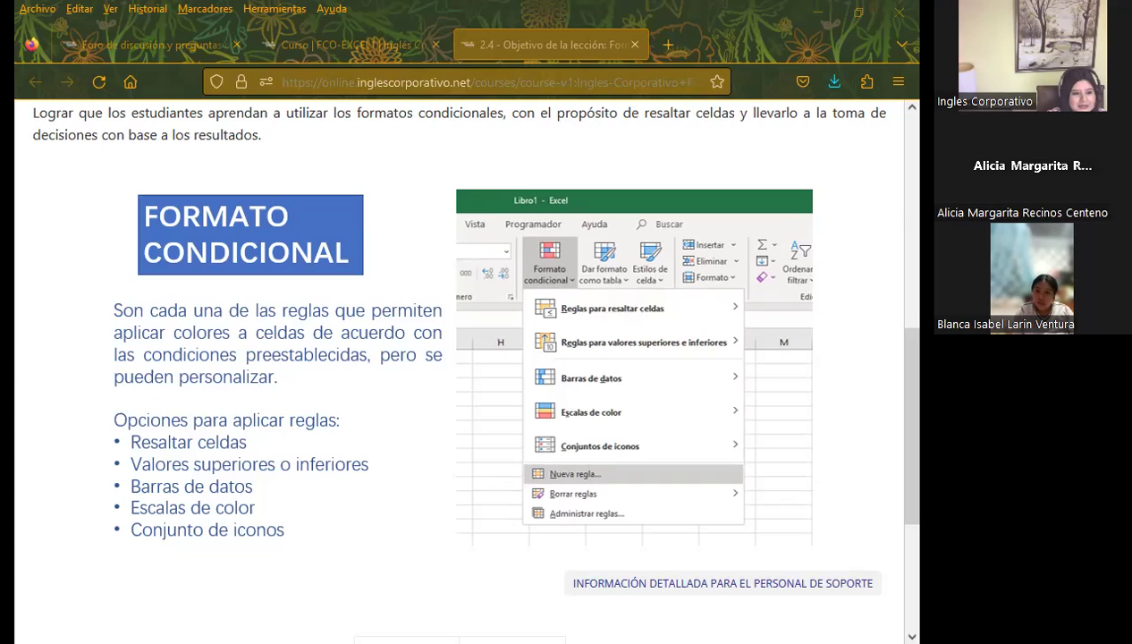
Back in the Excel attendance workbook, mark participant 4's semana 6 cell L5 with an X.
{"action": "key", "text": "alt+Tab"}
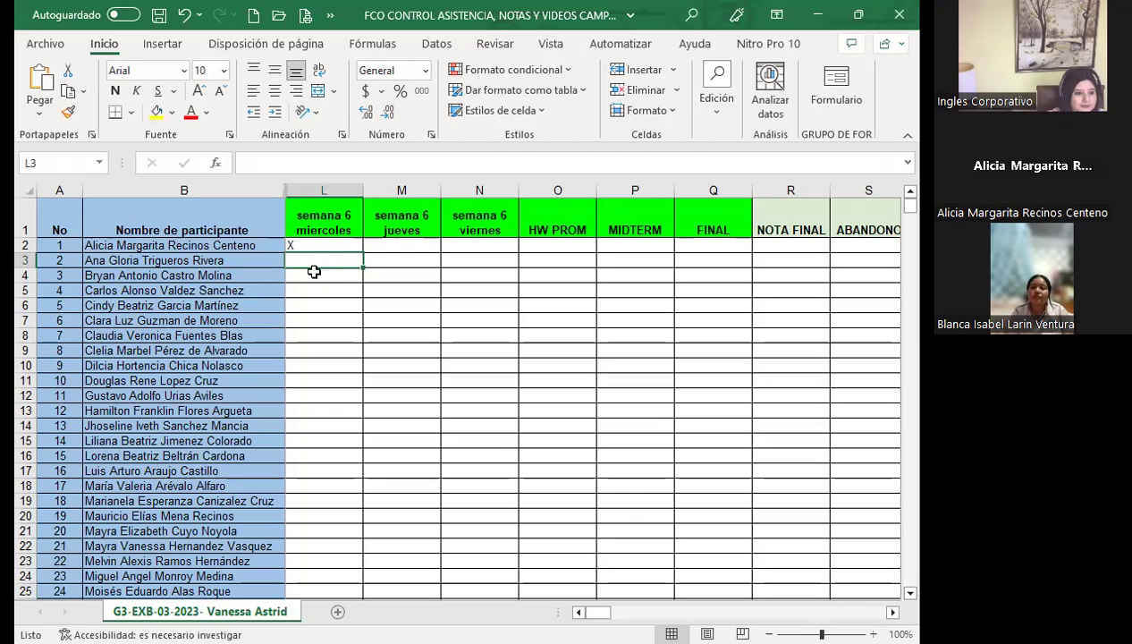
{"action": "left_click", "coordinate": [309, 278]}
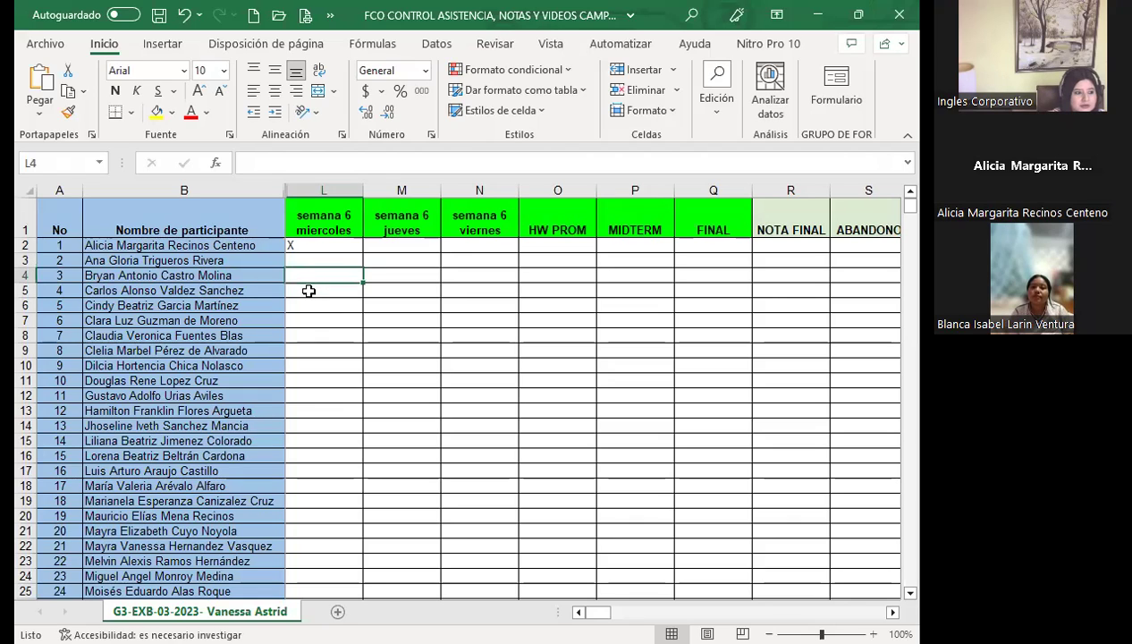
{"action": "left_click", "coordinate": [309, 291]}
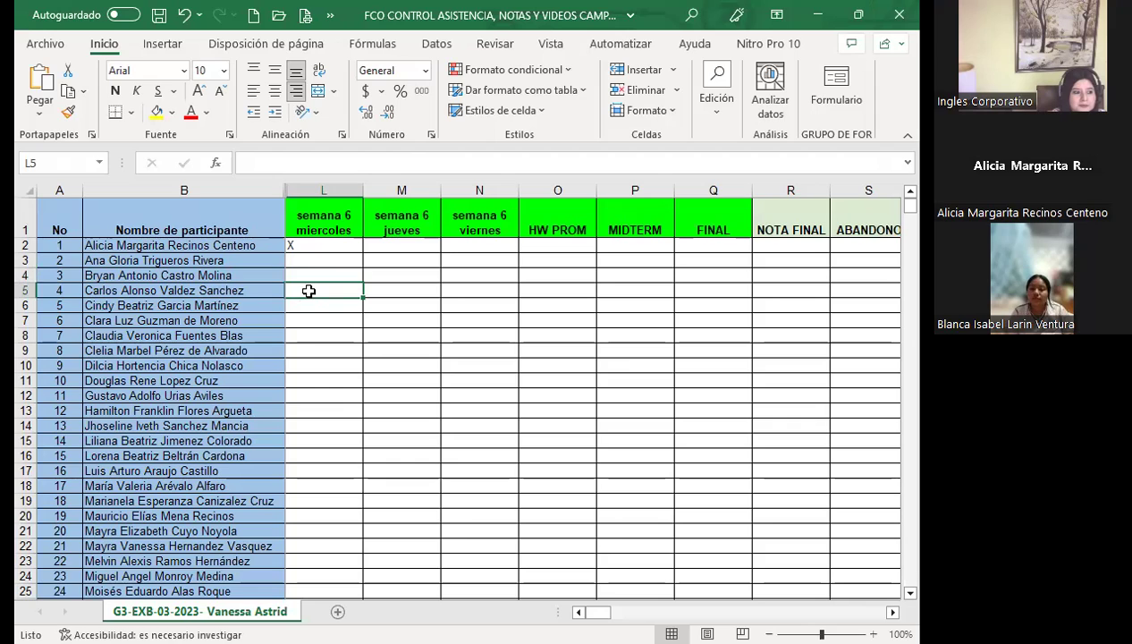
{"action": "left_click", "coordinate": [305, 308]}
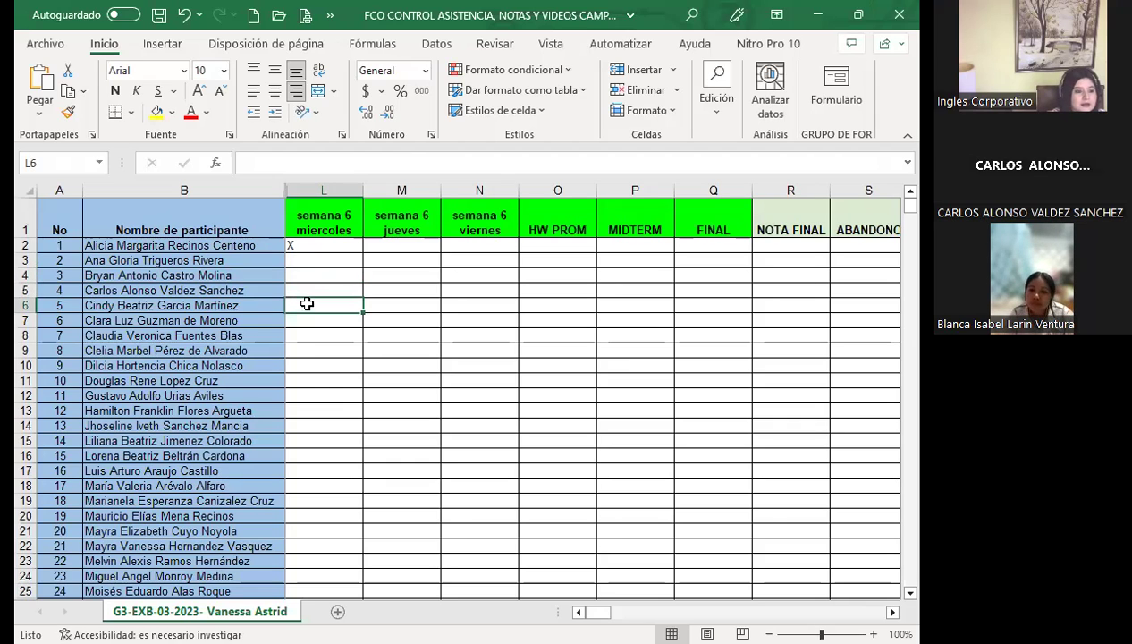
{"action": "left_click", "coordinate": [314, 291]}
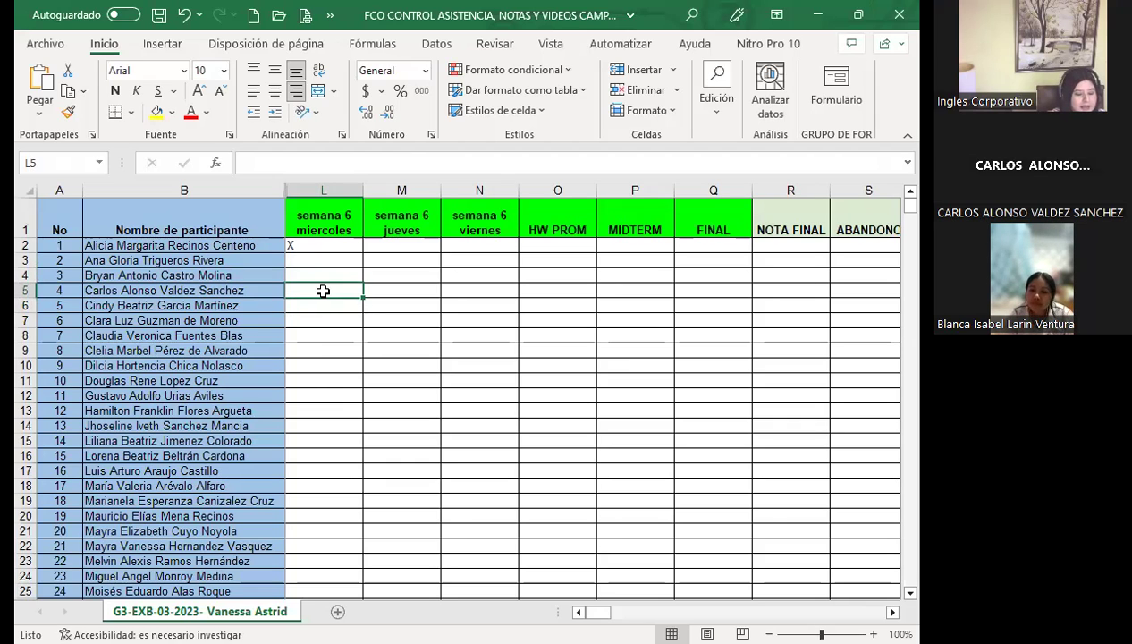
{"action": "type", "text": "X"}
{"action": "left_click", "coordinate": [311, 304]}
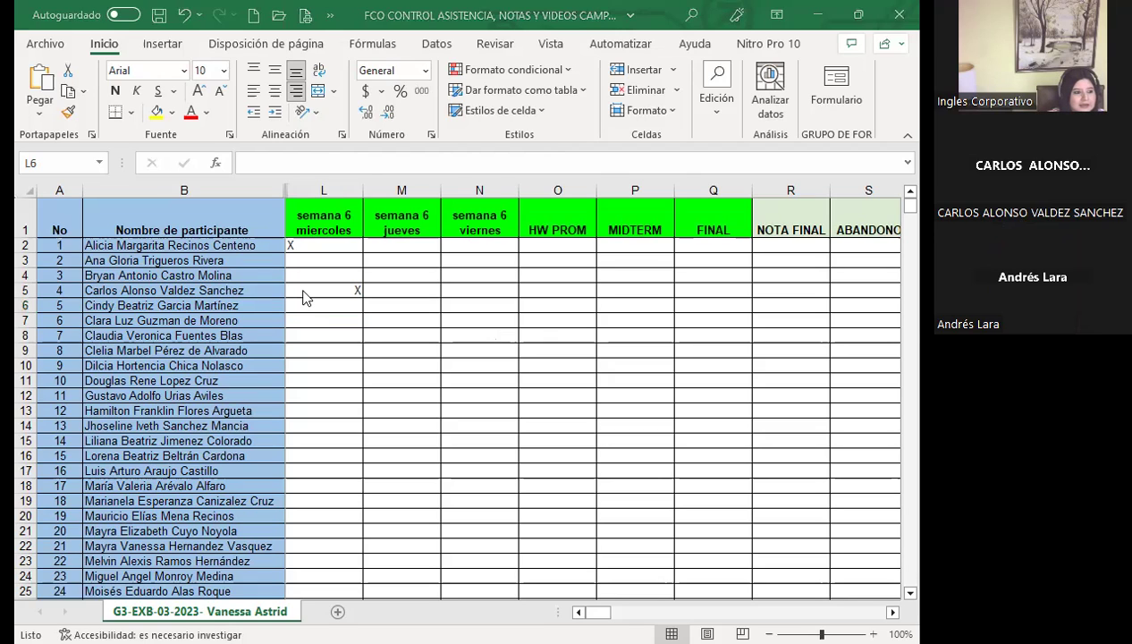
Mark attendance with an X in cells L7, L8 and L9.
{"action": "left_click", "coordinate": [319, 325]}
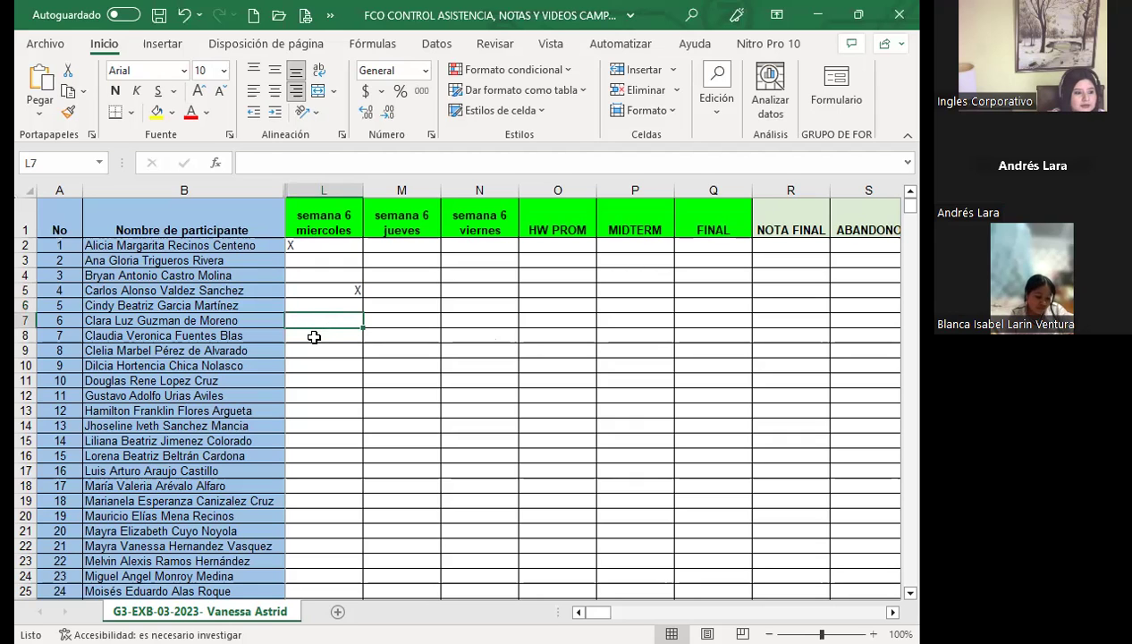
{"action": "type", "text": "X"}
{"action": "key", "text": "Return"}
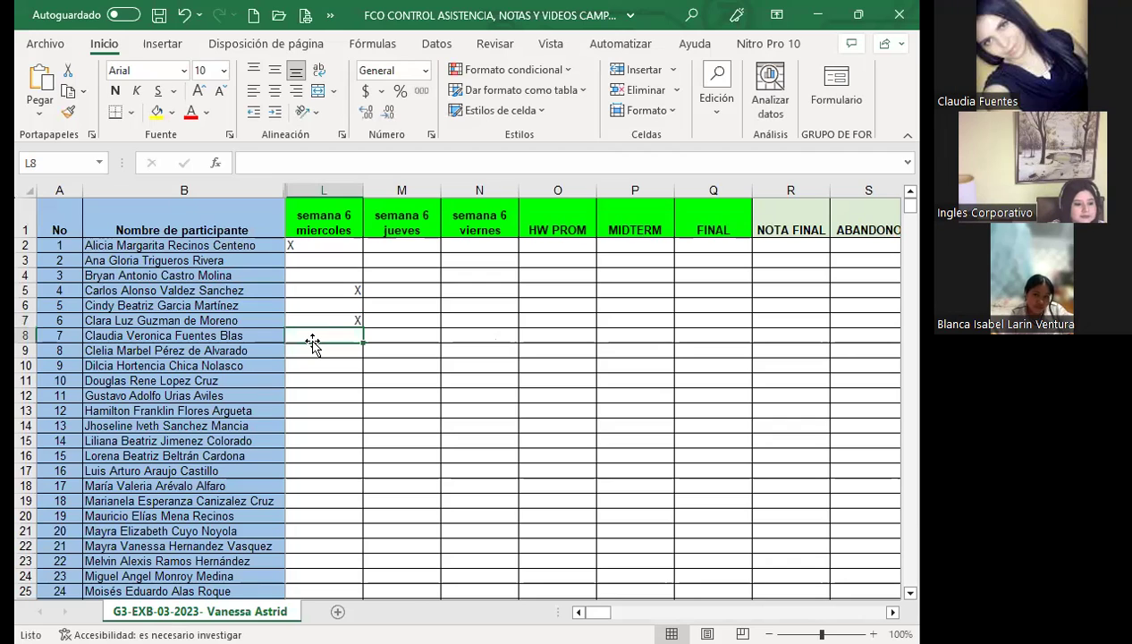
{"action": "type", "text": "X"}
{"action": "key", "text": "Return"}
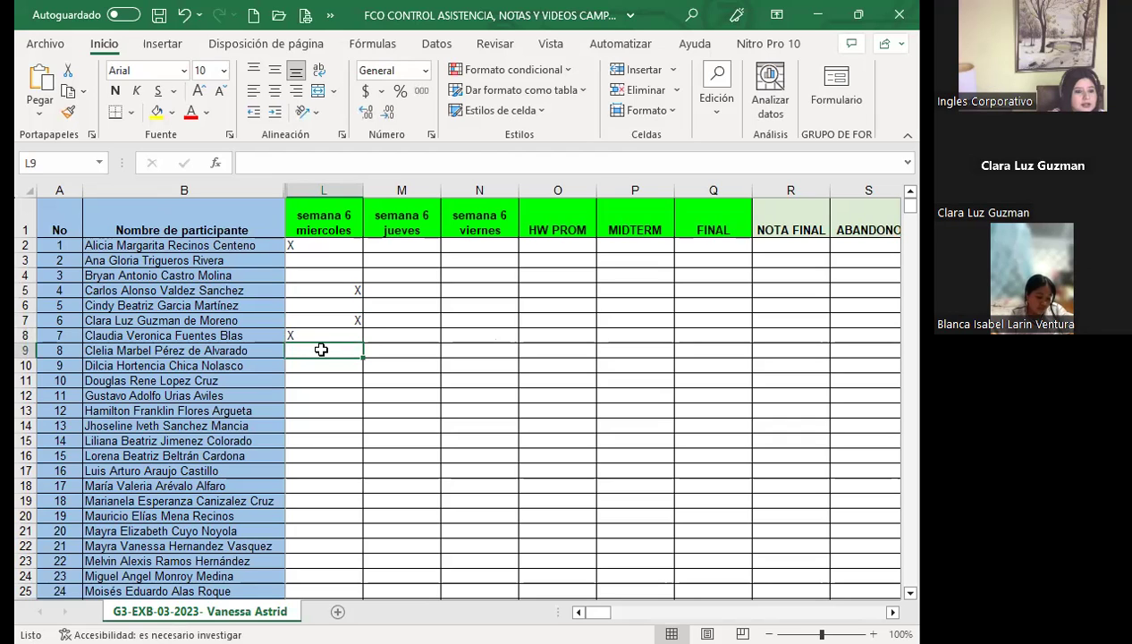
{"action": "type", "text": "X"}
{"action": "key", "text": "Return"}
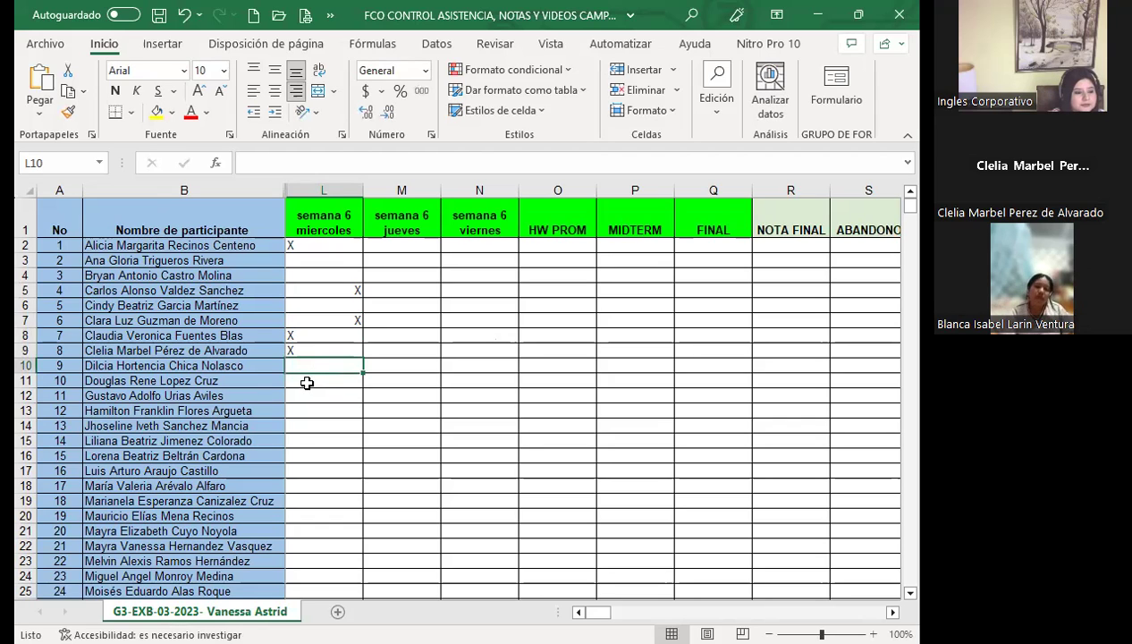
Mark attendance with an X in cells L10 and L11.
{"action": "left_click", "coordinate": [306, 383]}
{"action": "left_click", "coordinate": [310, 366]}
{"action": "type", "text": "X"}
{"action": "key", "text": "Return"}
{"action": "key", "text": "Return"}
{"action": "left_click", "coordinate": [311, 381]}
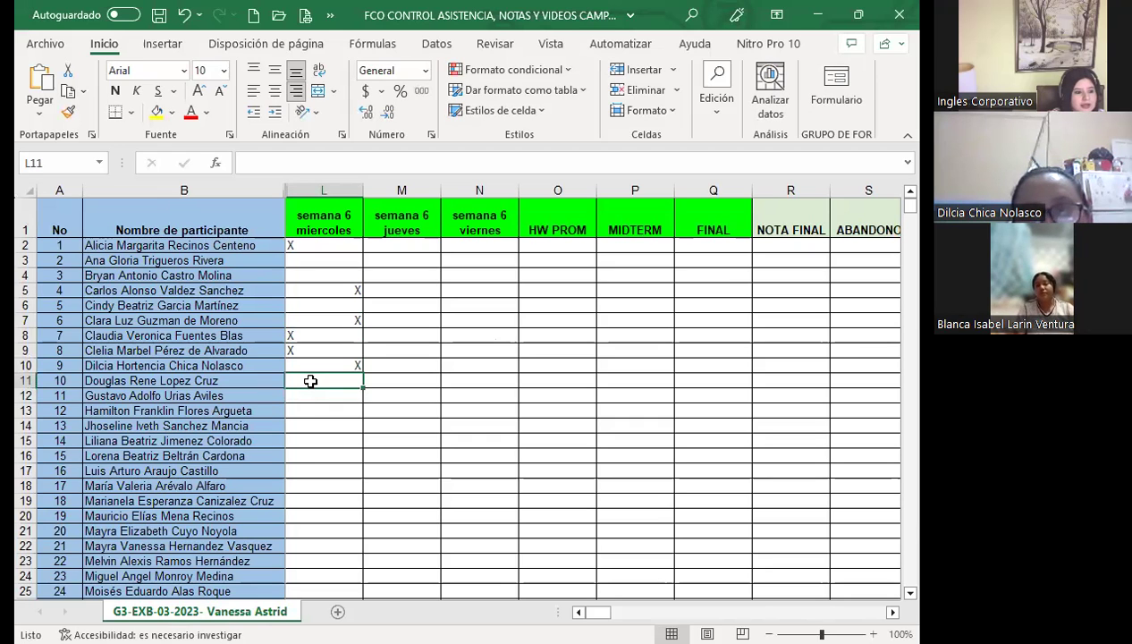
{"action": "type", "text": "X"}
{"action": "key", "text": "Return"}
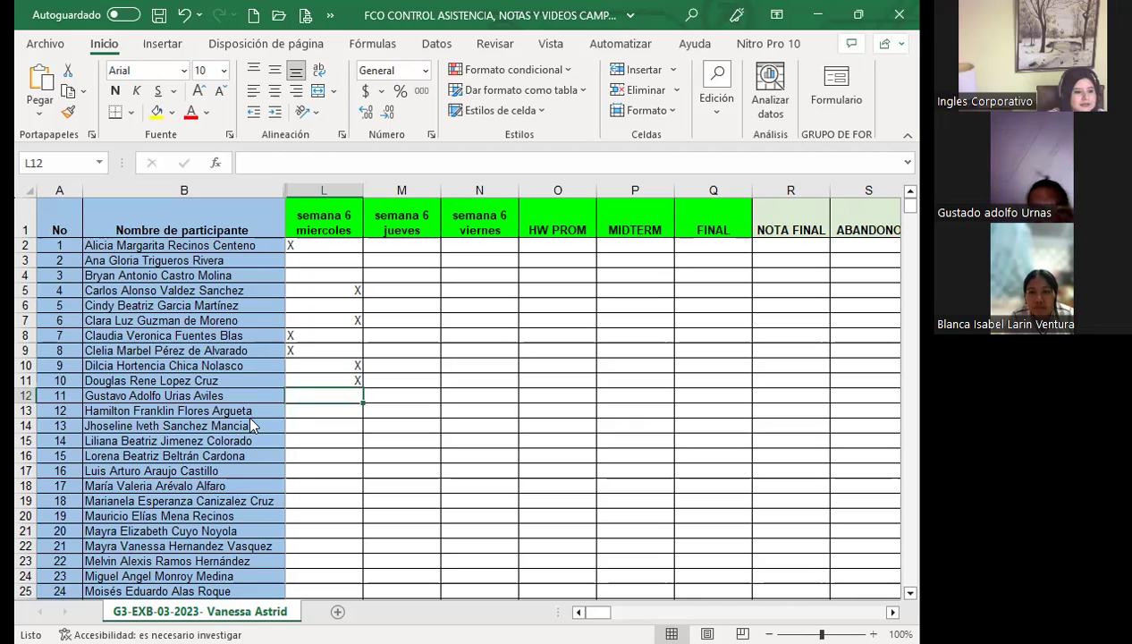
{"action": "type", "text": "X"}
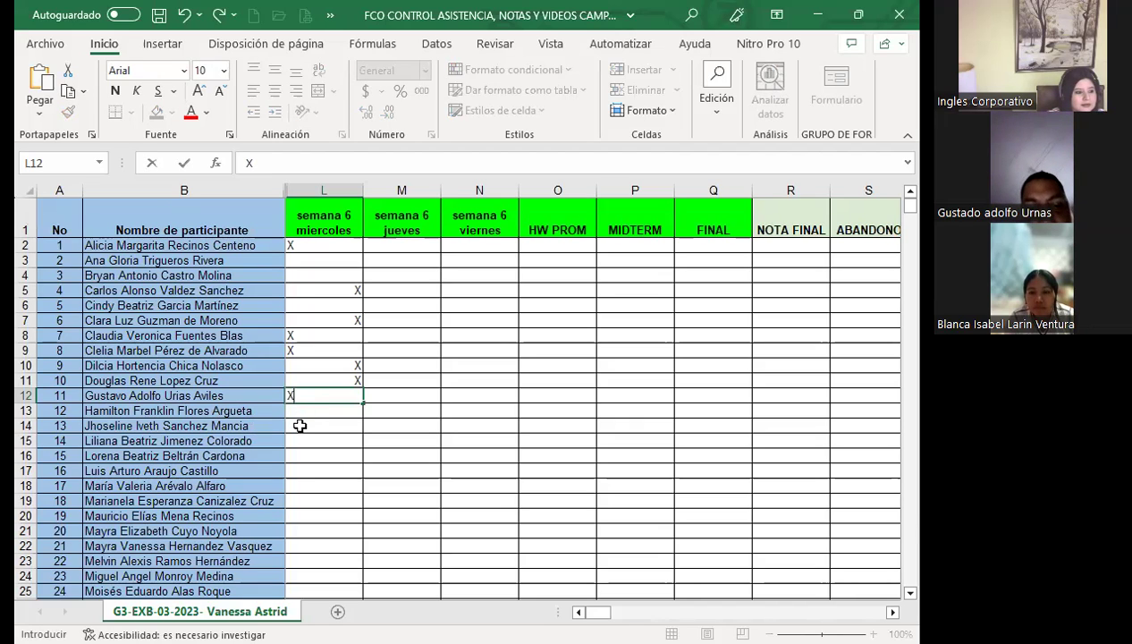
Enter X in L6, then in L13 and L14.
{"action": "left_click", "coordinate": [294, 305]}
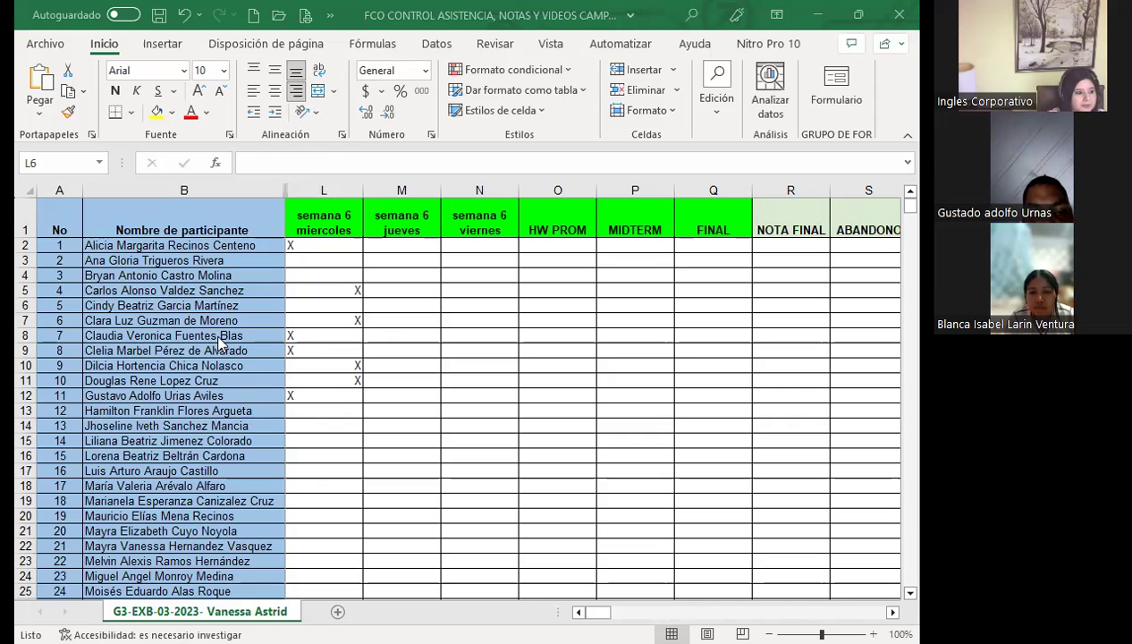
{"action": "left_click", "coordinate": [318, 311]}
{"action": "type", "text": "X"}
{"action": "left_click", "coordinate": [316, 412]}
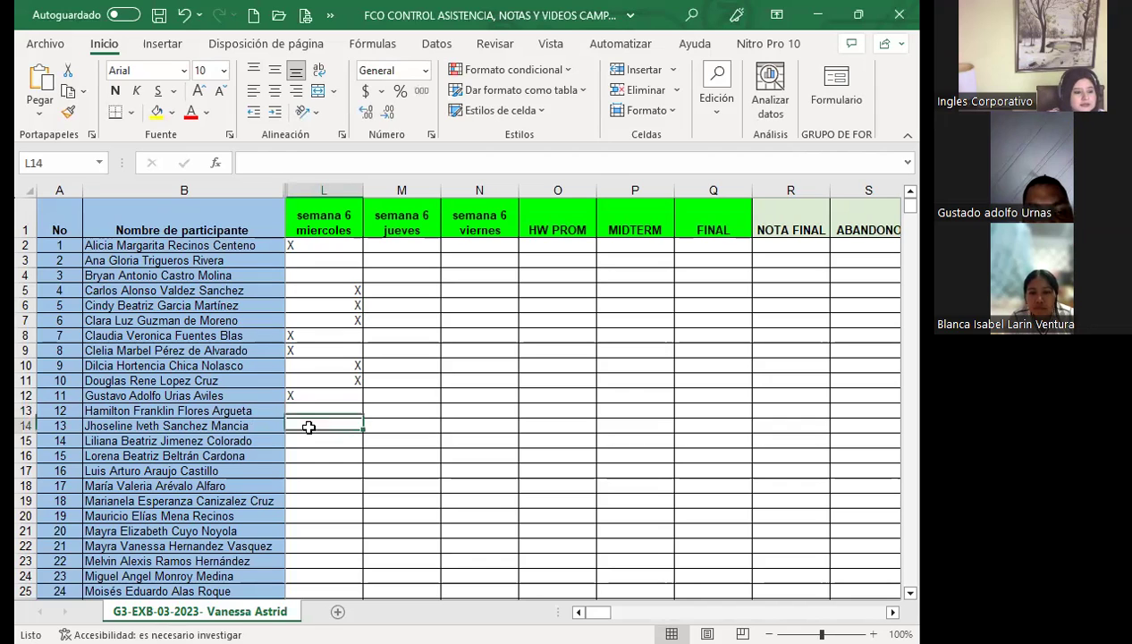
{"action": "type", "text": "X"}
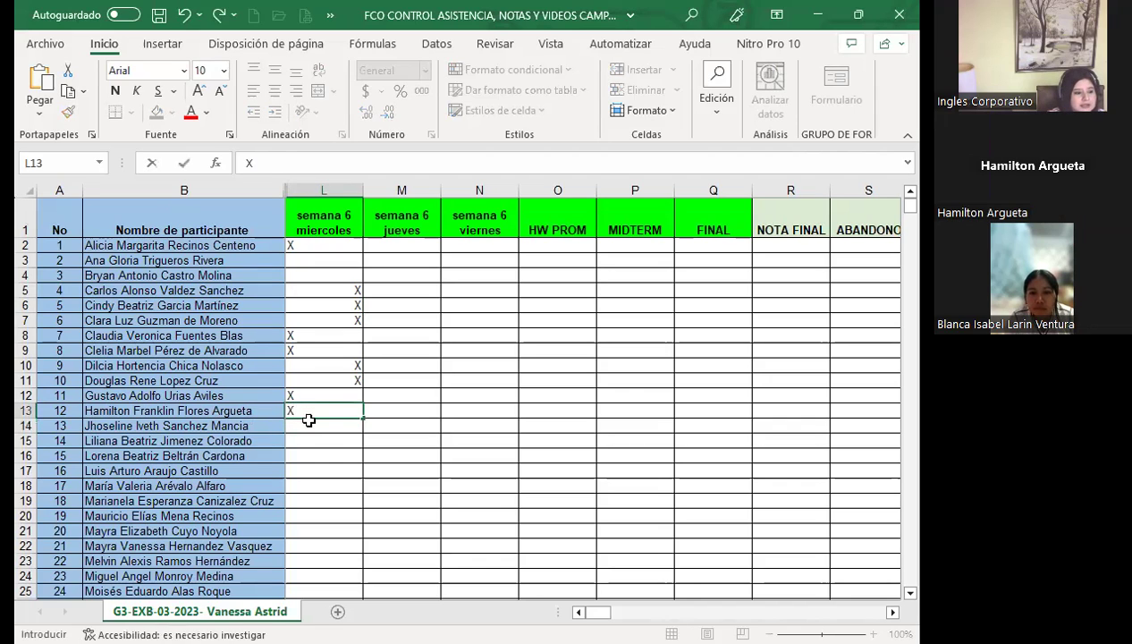
{"action": "key", "text": "Return"}
{"action": "scroll", "coordinate": [377, 428], "scroll_direction": "down", "scroll_amount": 1}
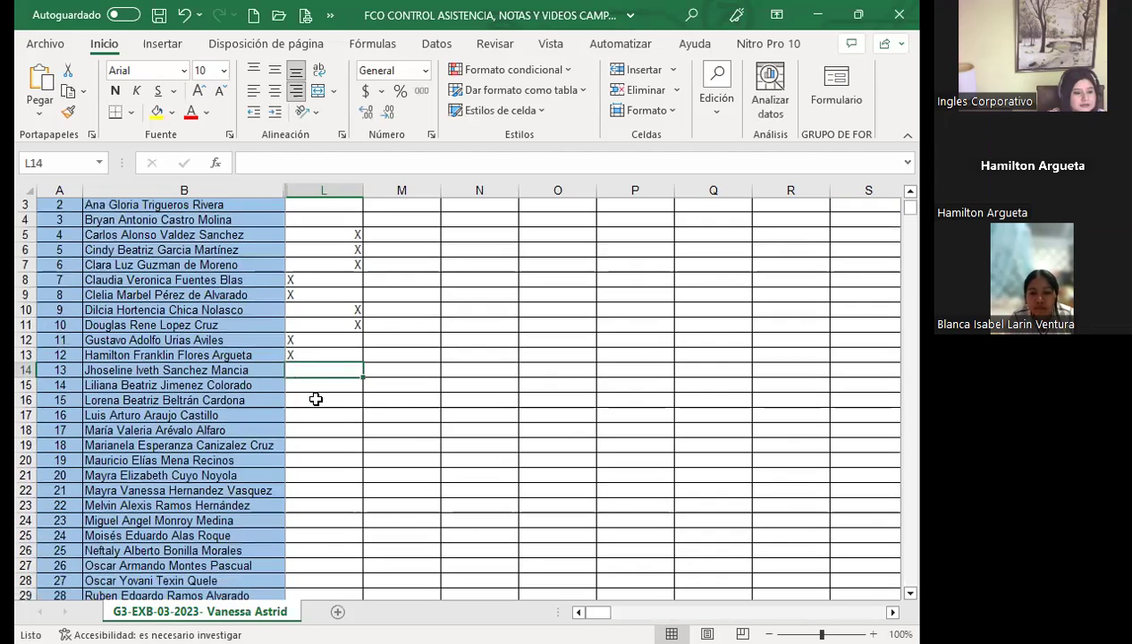
{"action": "type", "text": "X"}
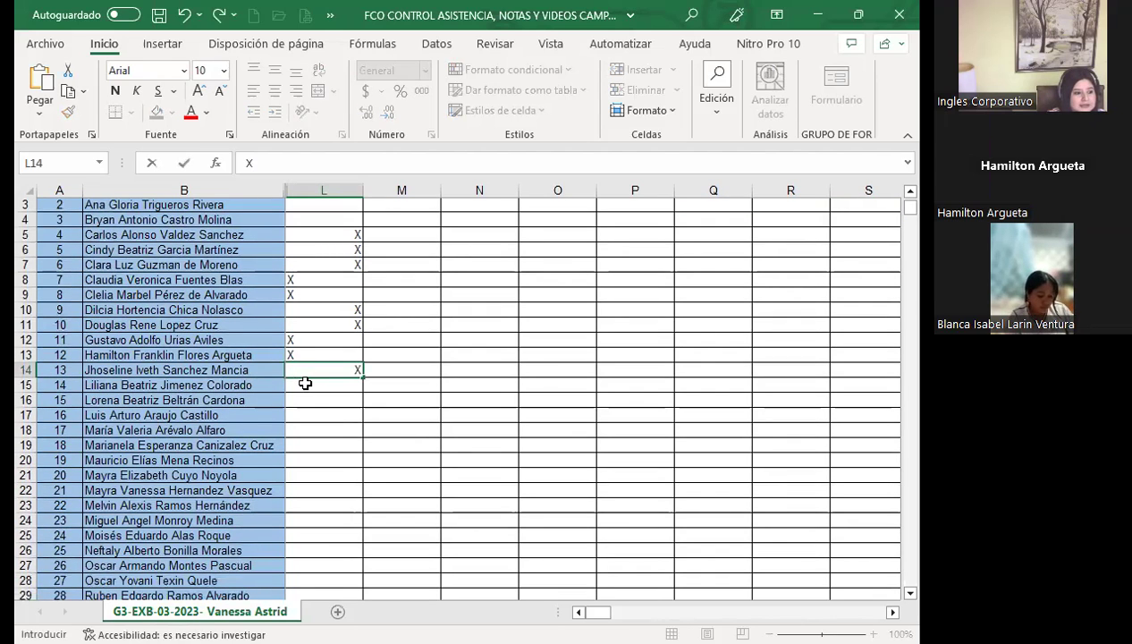
{"action": "key", "text": "Return"}
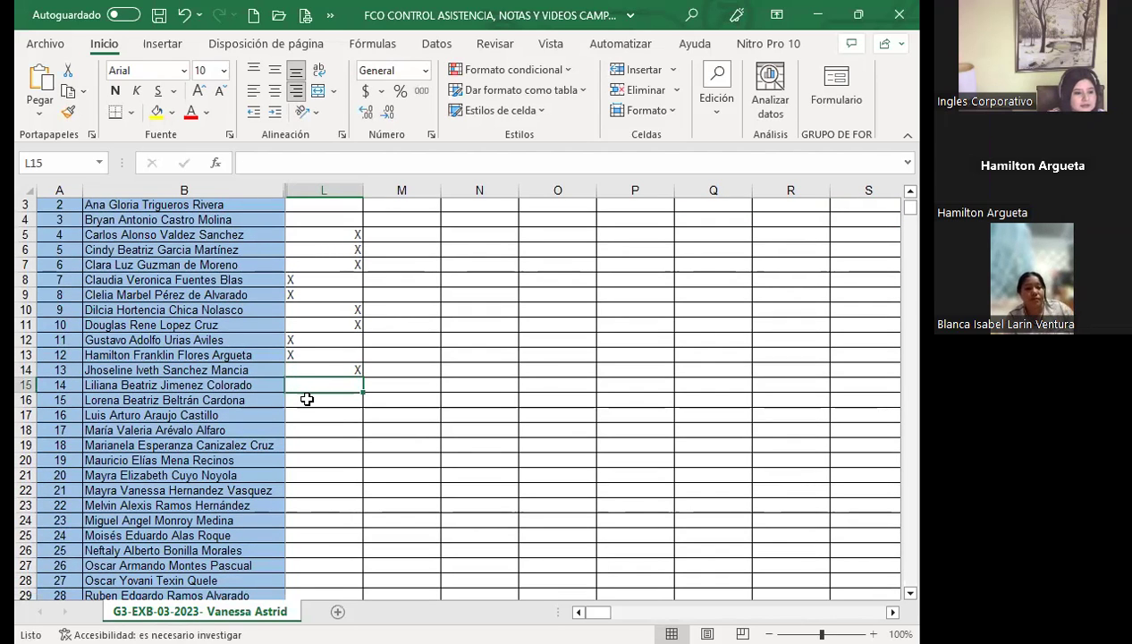
Enter X attendance marks in L15, L16 and L17.
{"action": "left_click", "coordinate": [306, 398]}
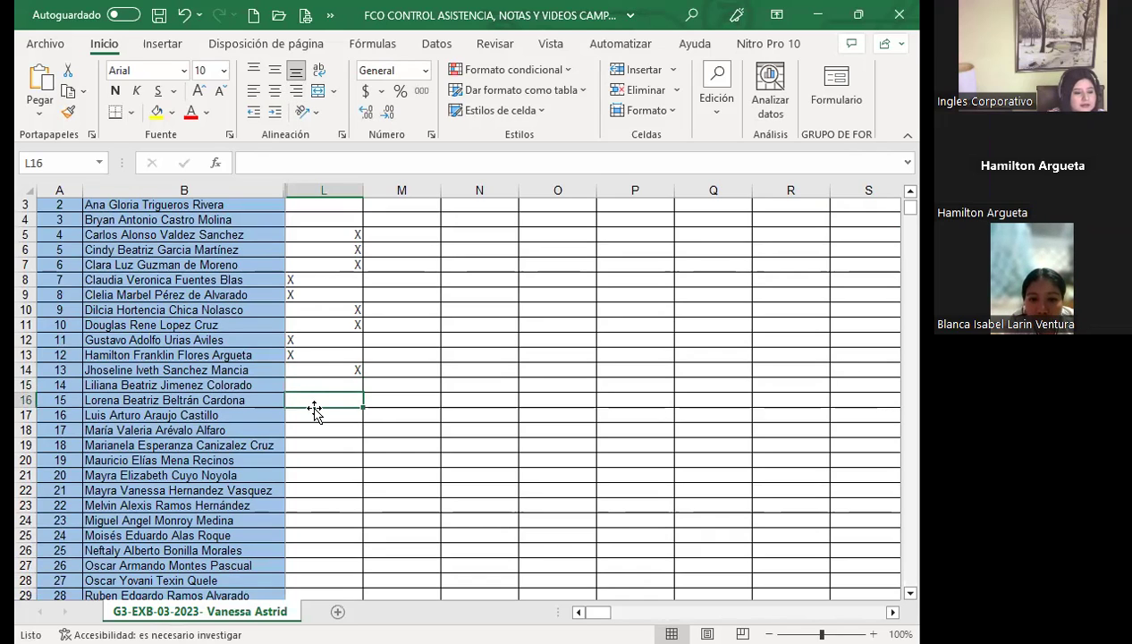
{"action": "type", "text": "X"}
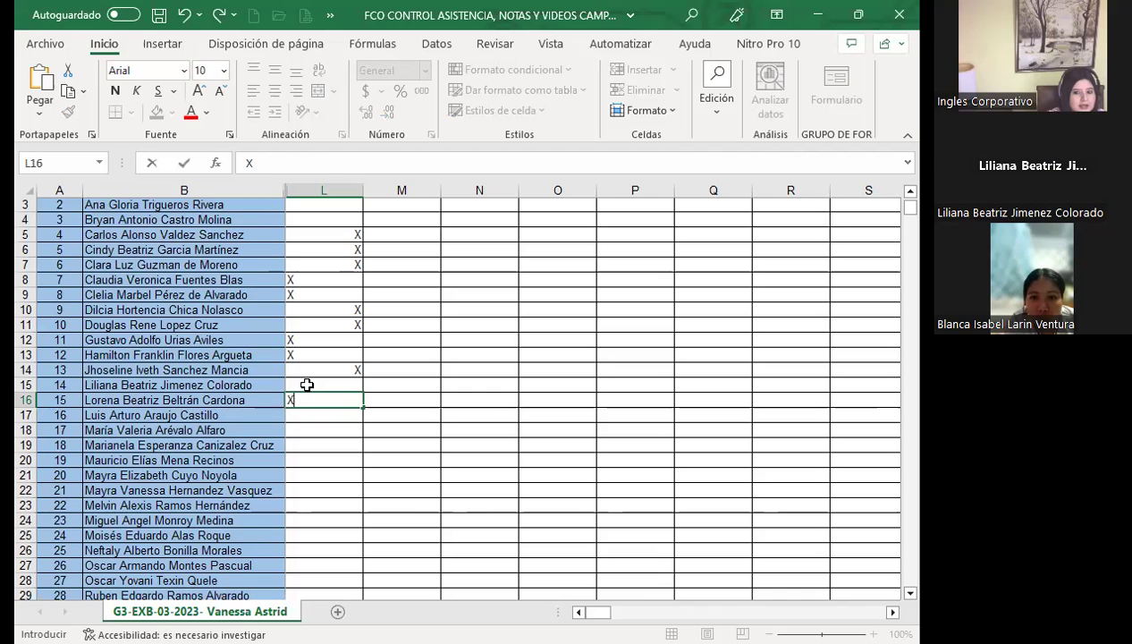
{"action": "left_click", "coordinate": [305, 385]}
{"action": "type", "text": "X"}
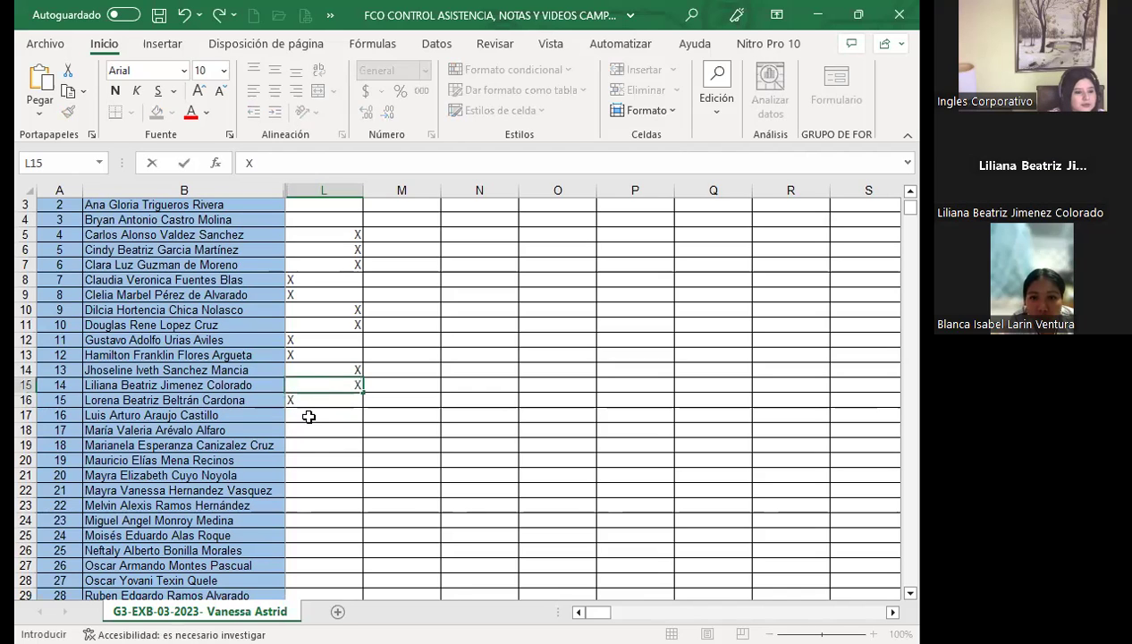
{"action": "left_click", "coordinate": [308, 416]}
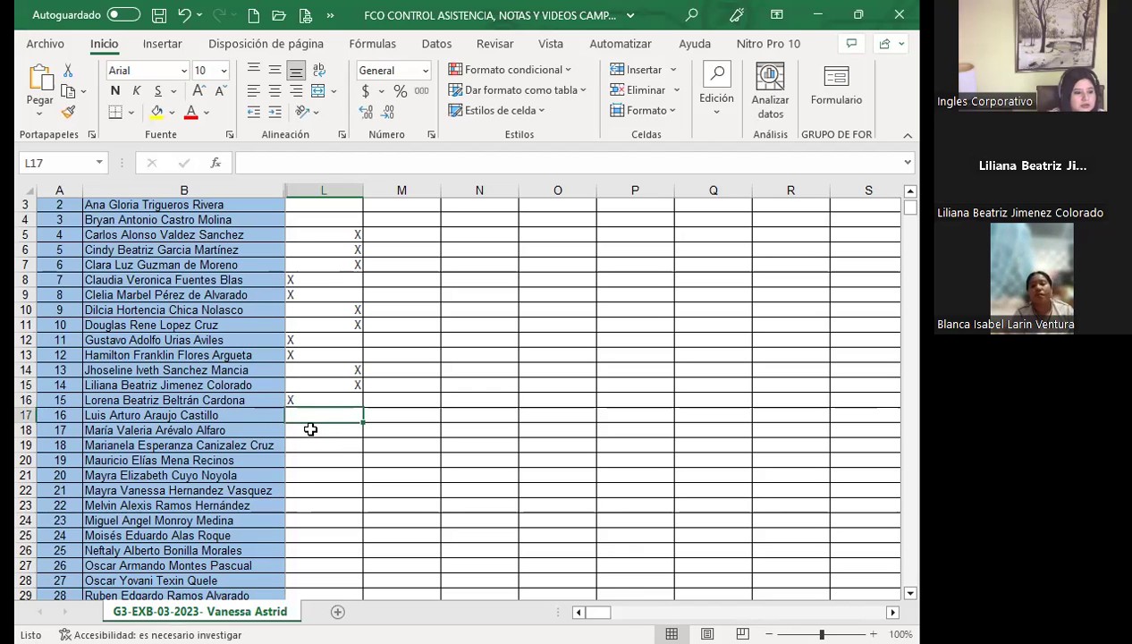
{"action": "type", "text": "X"}
{"action": "key", "text": "Return"}
Mark attendance with an X in L19, L21 and L22.
{"action": "scroll", "coordinate": [351, 435], "scroll_direction": "down", "scroll_amount": 4}
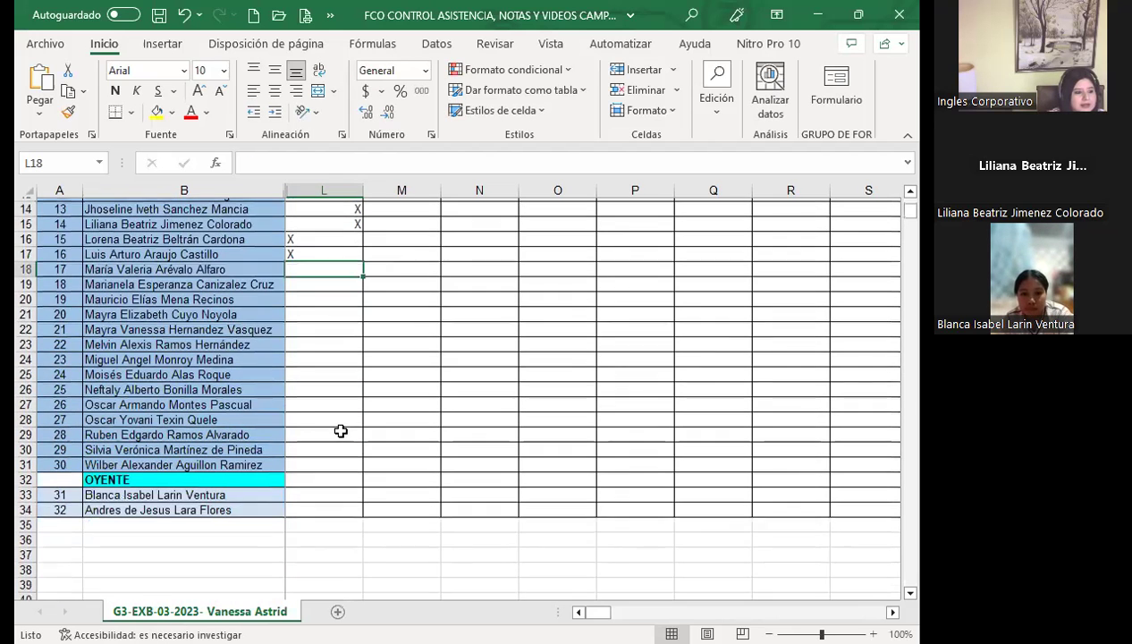
{"action": "scroll", "coordinate": [134, 340], "scroll_direction": "up", "scroll_amount": 1}
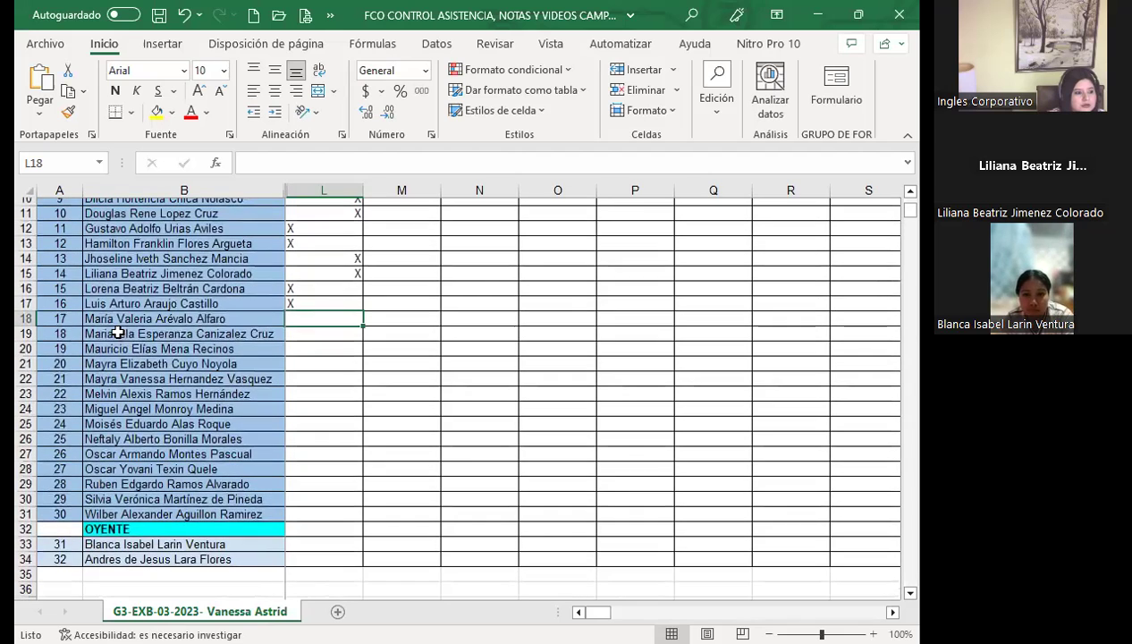
{"action": "left_click", "coordinate": [314, 334]}
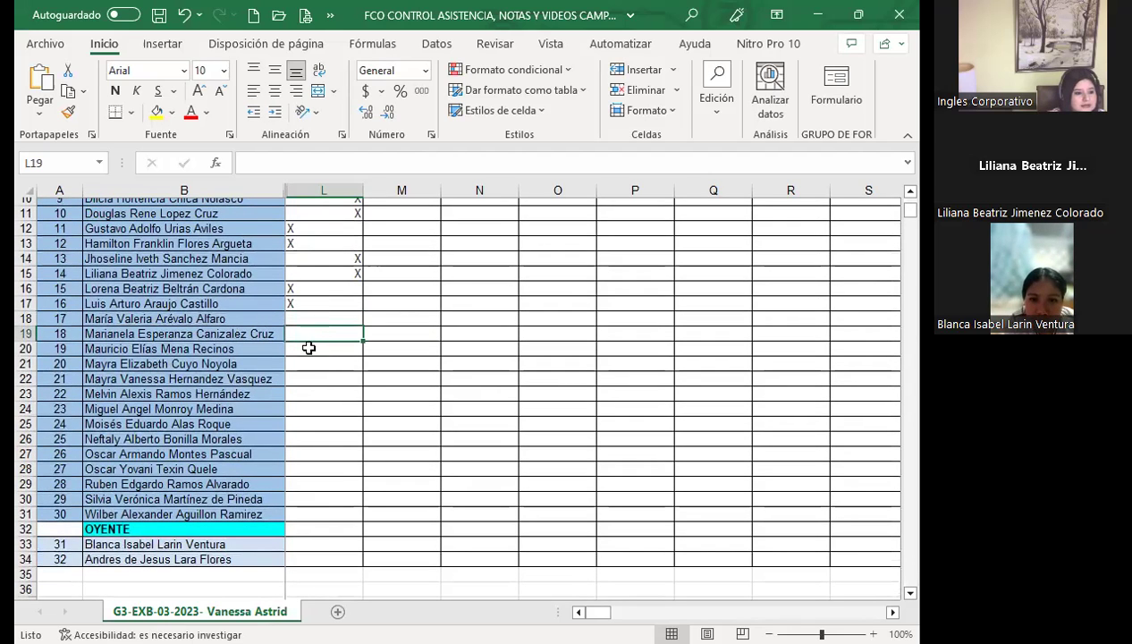
{"action": "type", "text": "X"}
{"action": "key", "text": "Return"}
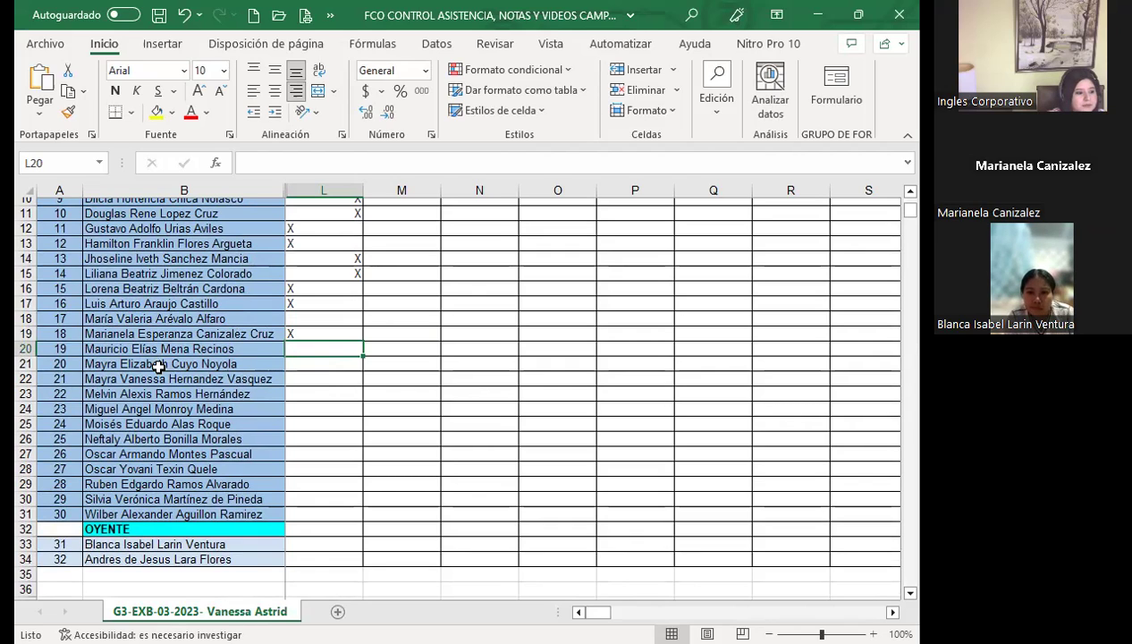
{"action": "left_click", "coordinate": [300, 362]}
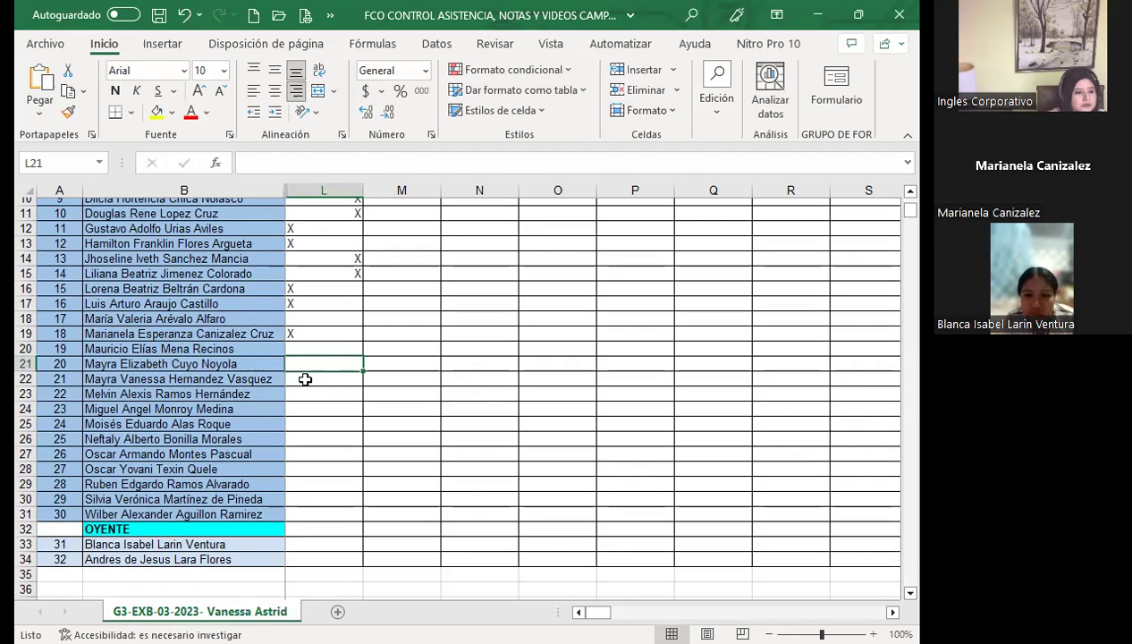
{"action": "type", "text": "X"}
{"action": "key", "text": "Return"}
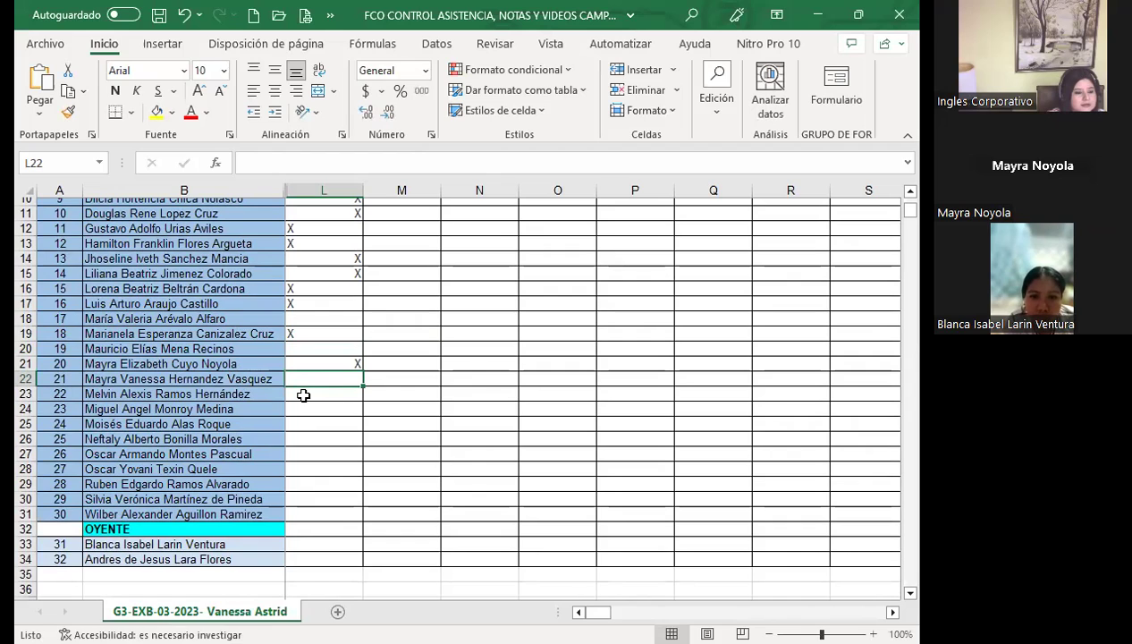
{"action": "type", "text": "X"}
{"action": "key", "text": "Return"}
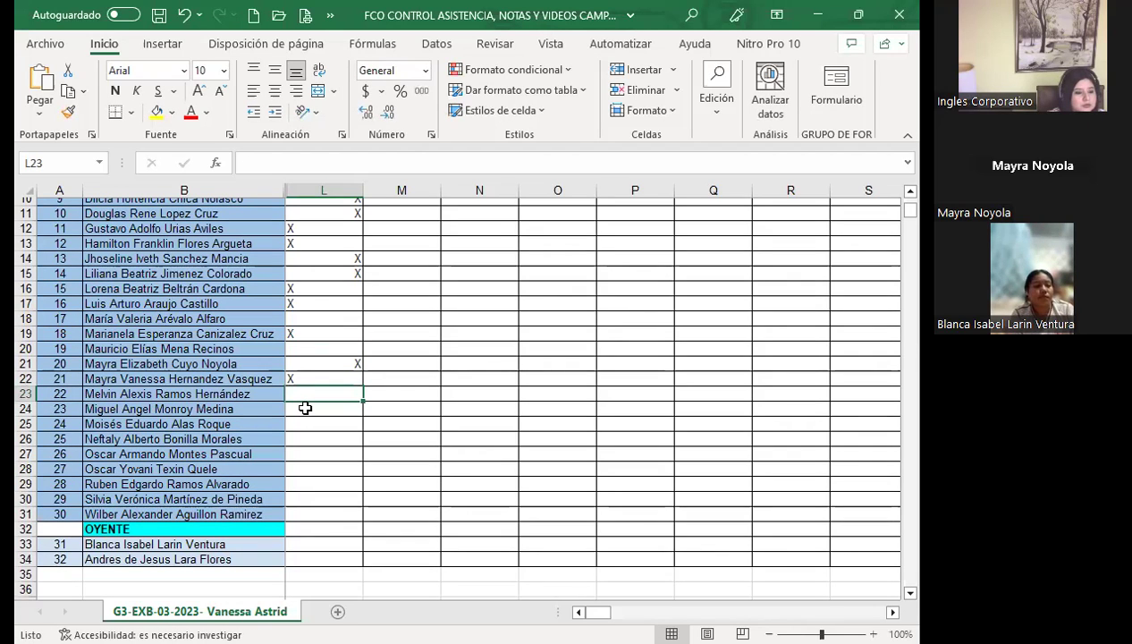
Enter X attendance marks in L23, L25, L24 and L26.
{"action": "left_click", "coordinate": [304, 407]}
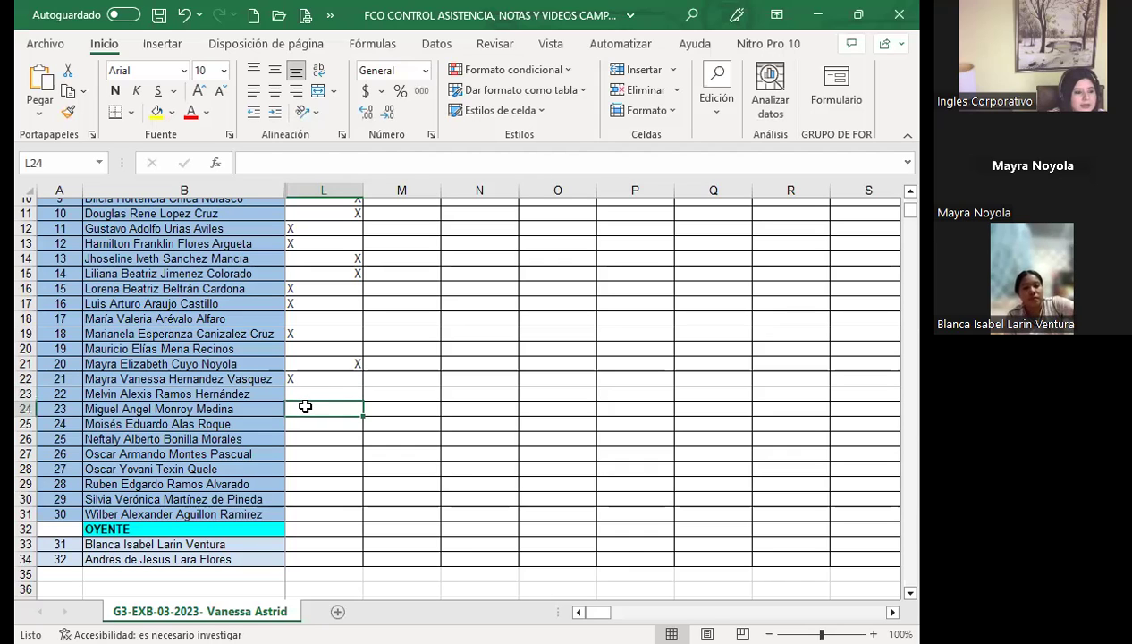
{"action": "left_click", "coordinate": [308, 395]}
{"action": "type", "text": "X"}
{"action": "key", "text": "Return"}
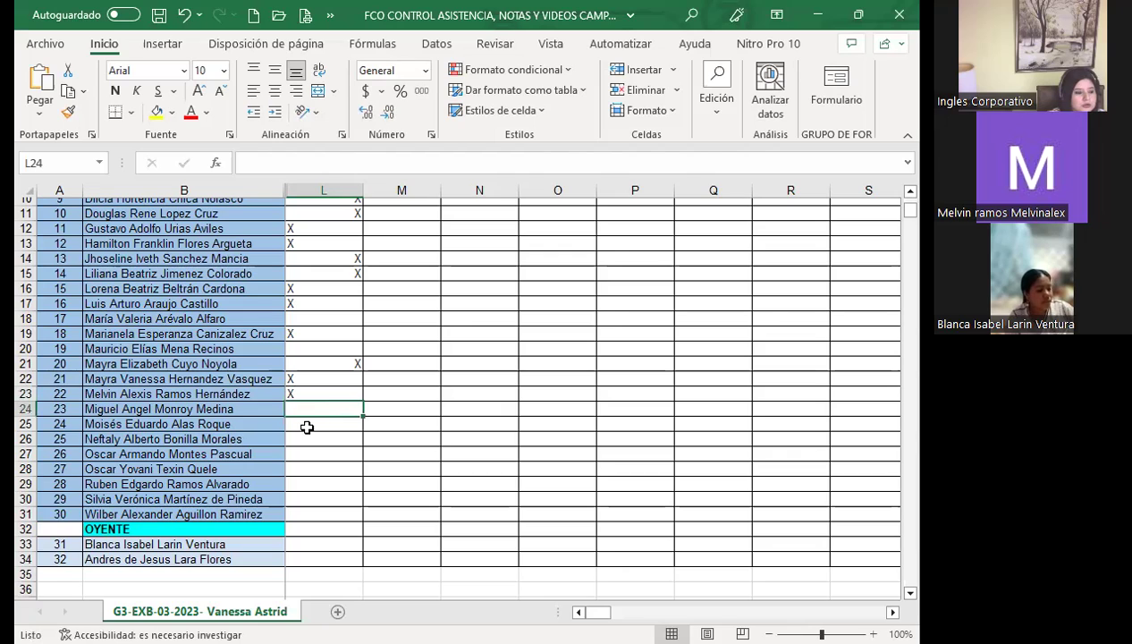
{"action": "left_click", "coordinate": [306, 427]}
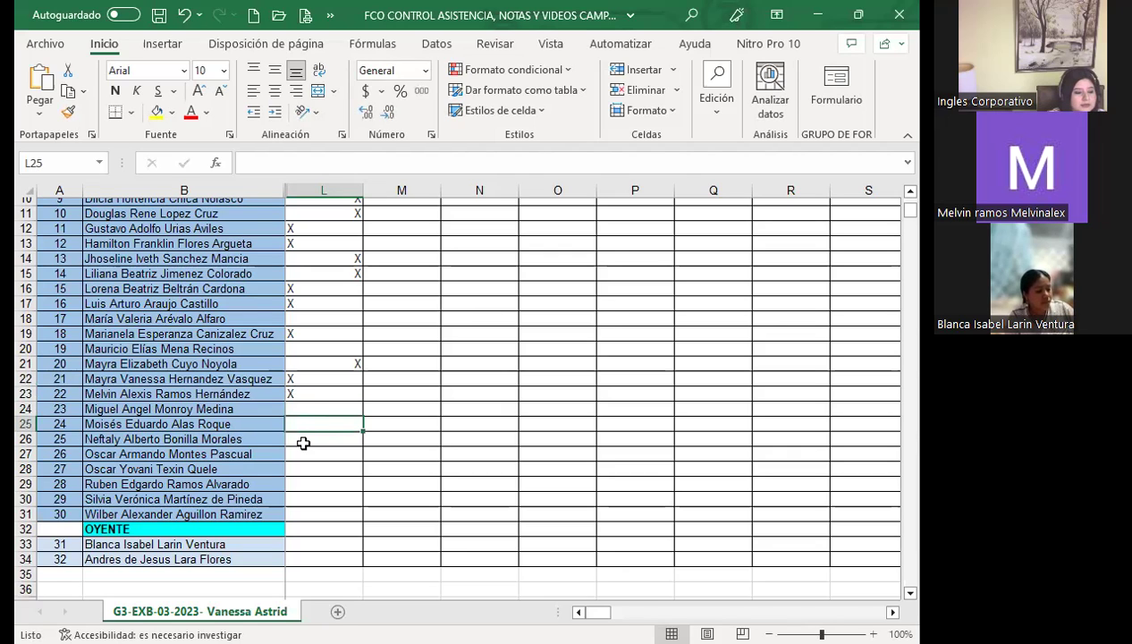
{"action": "type", "text": "X"}
{"action": "left_click", "coordinate": [308, 443]}
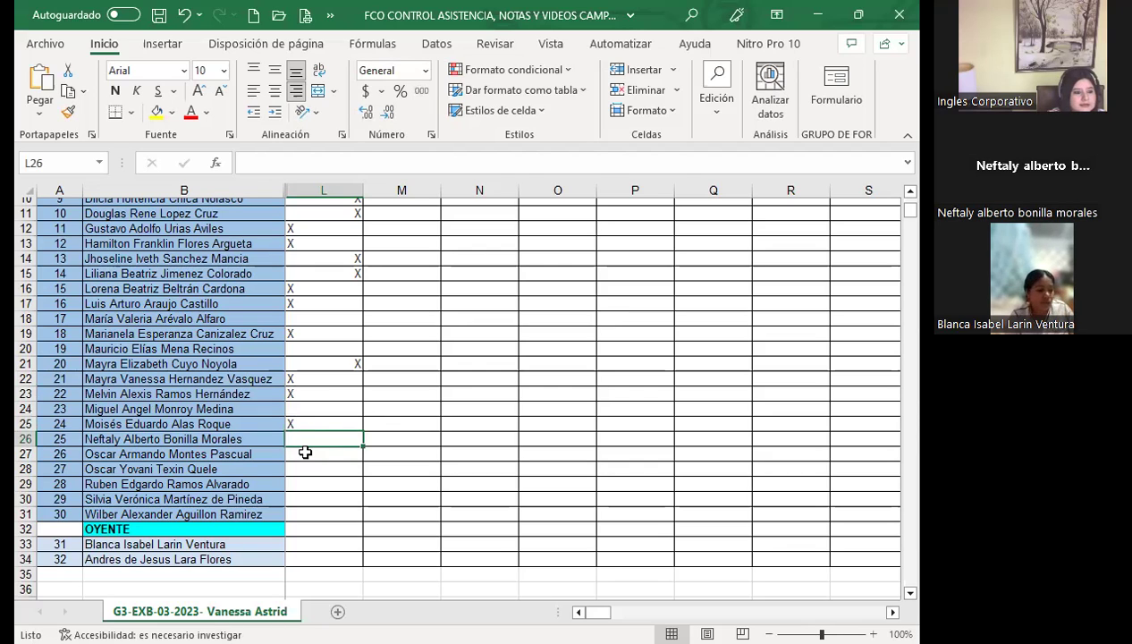
{"action": "left_click", "coordinate": [311, 408]}
{"action": "type", "text": "X"}
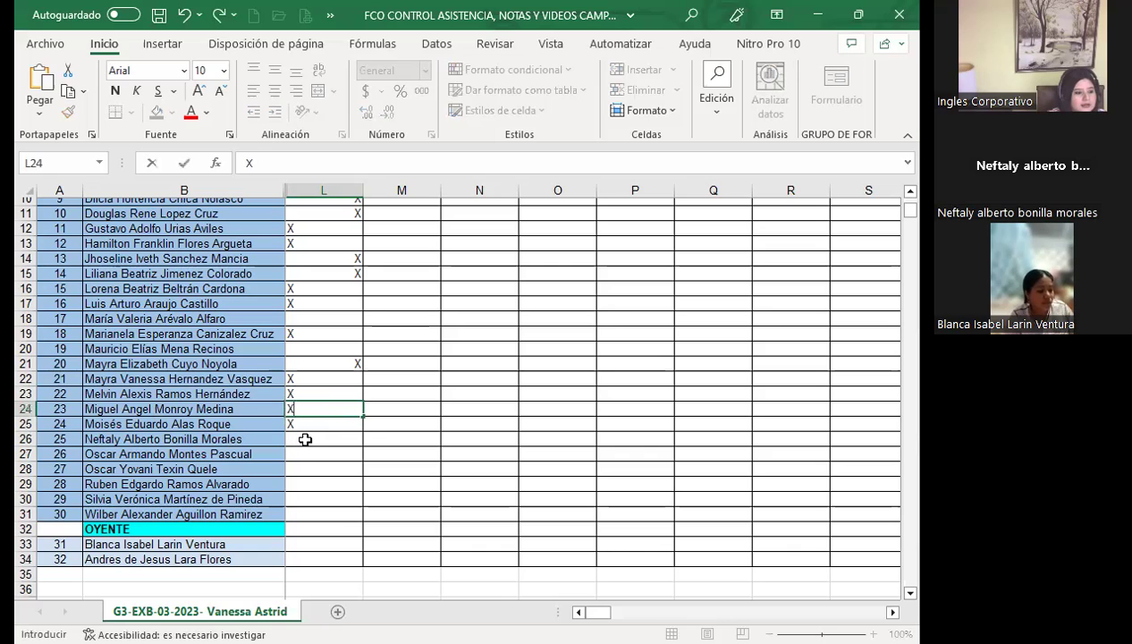
{"action": "left_click", "coordinate": [298, 443]}
{"action": "type", "text": "X"}
{"action": "key", "text": "Return"}
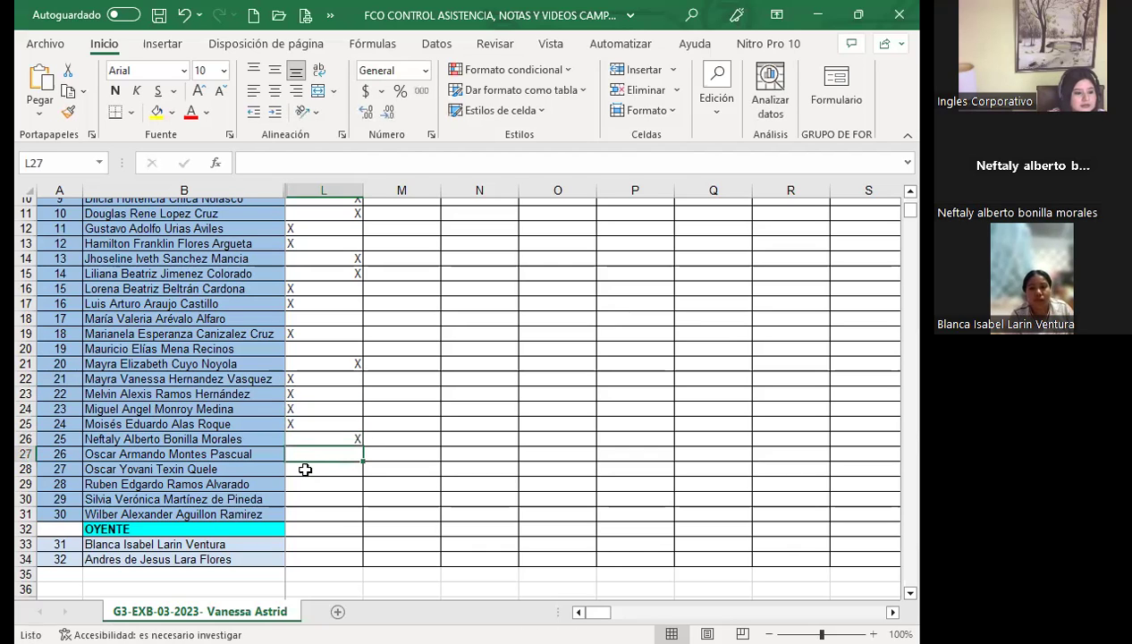
Scroll down and type an X into participant 28's cell L29.
{"action": "left_click", "coordinate": [305, 469]}
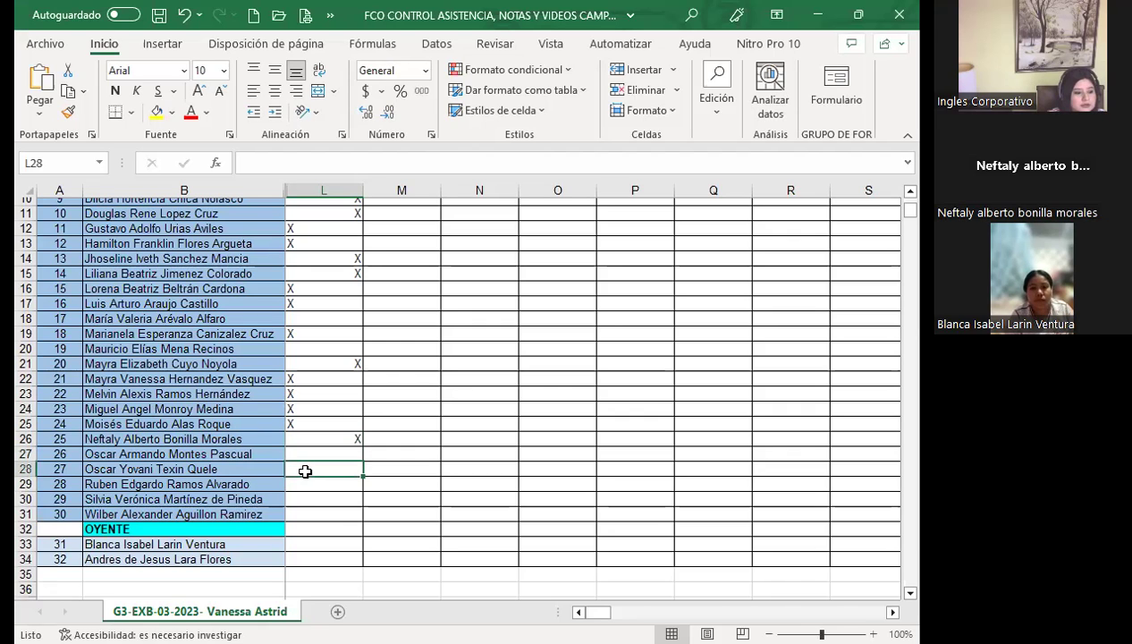
{"action": "scroll", "coordinate": [319, 466], "scroll_direction": "down", "scroll_amount": 1}
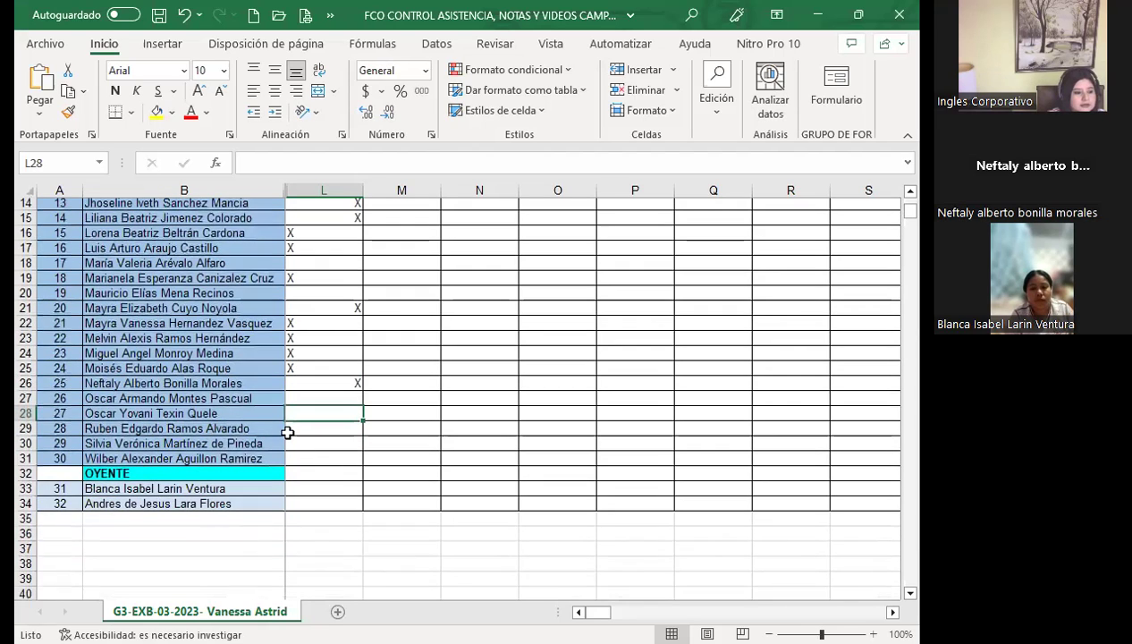
{"action": "left_click", "coordinate": [299, 431]}
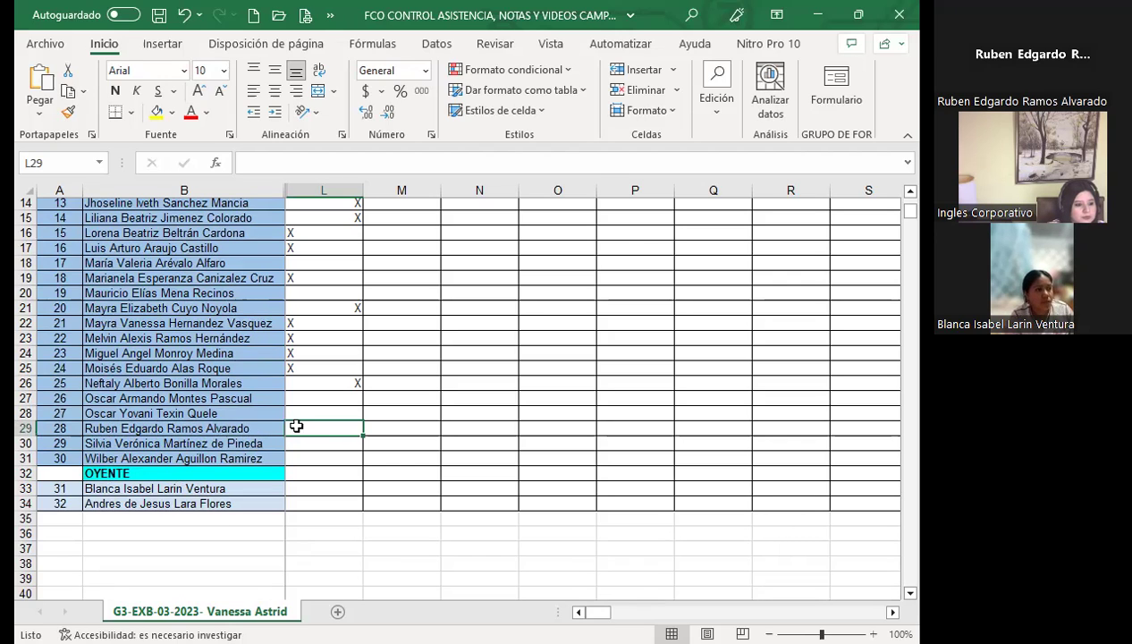
{"action": "type", "text": "X"}
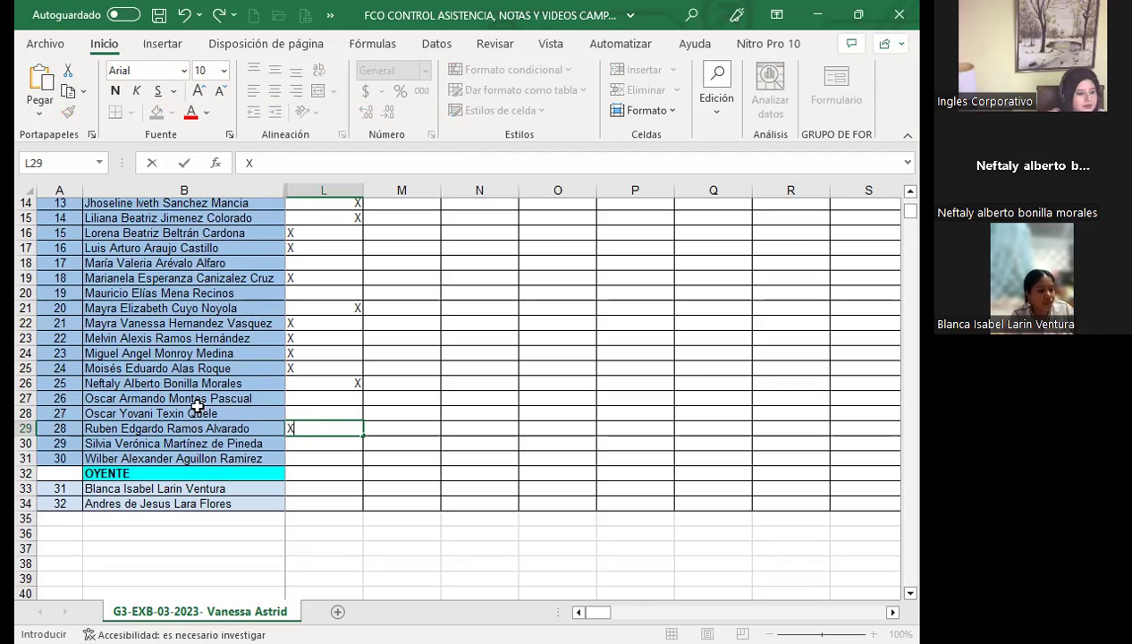
Commit the X entered in L29.
{"action": "scroll", "coordinate": [194, 401], "scroll_direction": "up", "scroll_amount": 4}
{"action": "scroll", "coordinate": [194, 400], "scroll_direction": "up", "scroll_amount": 1}
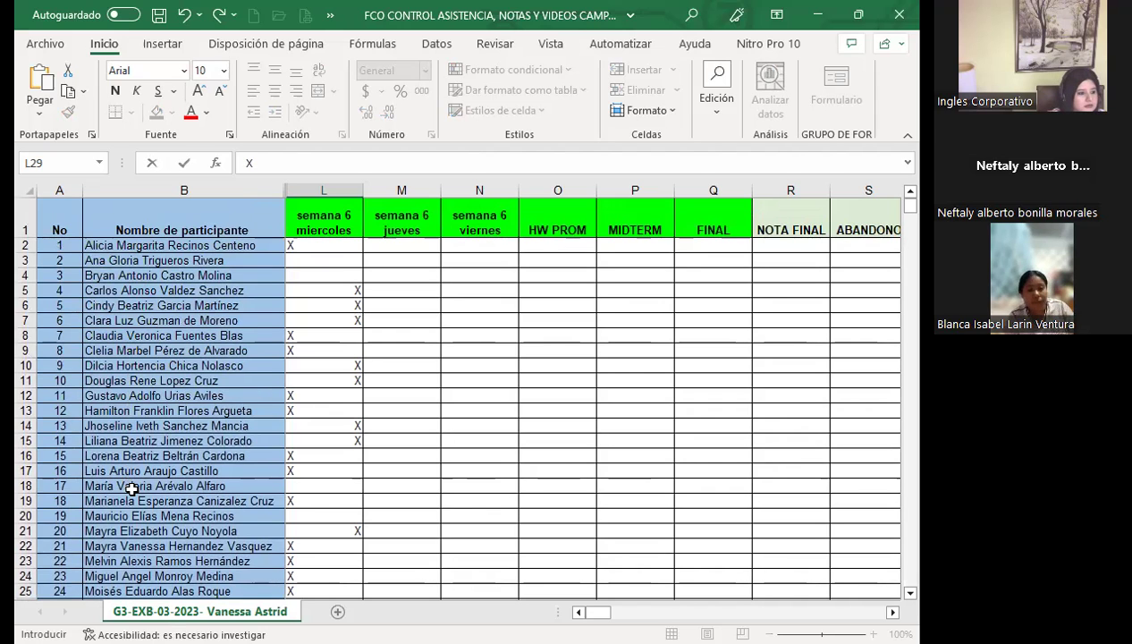
{"action": "scroll", "coordinate": [131, 493], "scroll_direction": "down", "scroll_amount": 1}
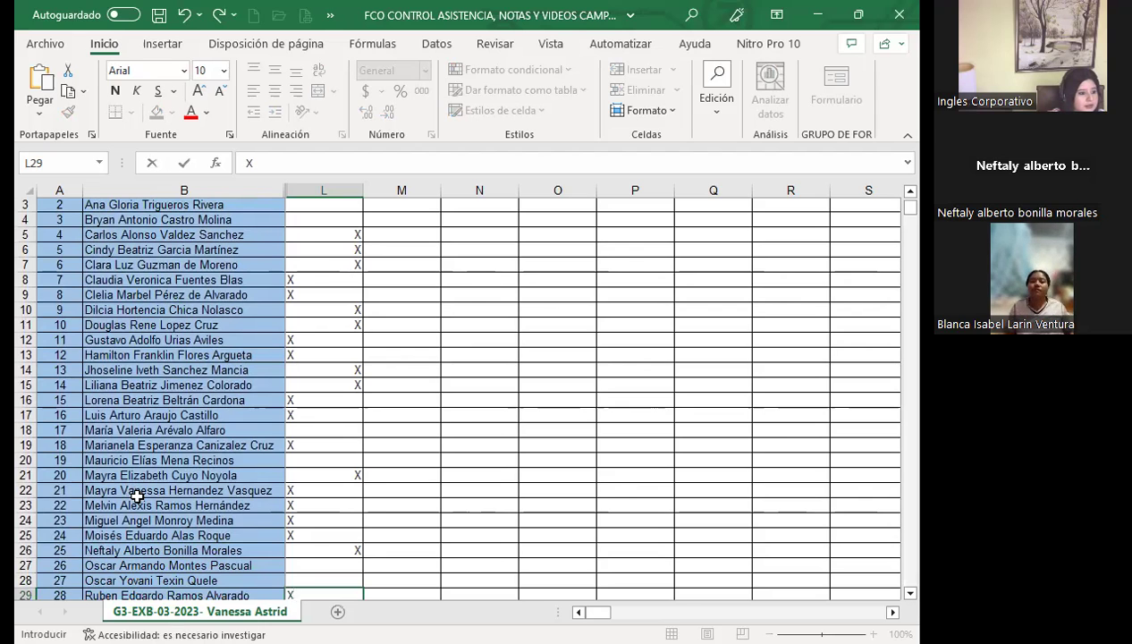
{"action": "scroll", "coordinate": [131, 492], "scroll_direction": "down", "scroll_amount": 2}
{"action": "scroll", "coordinate": [116, 479], "scroll_direction": "down", "scroll_amount": 2}
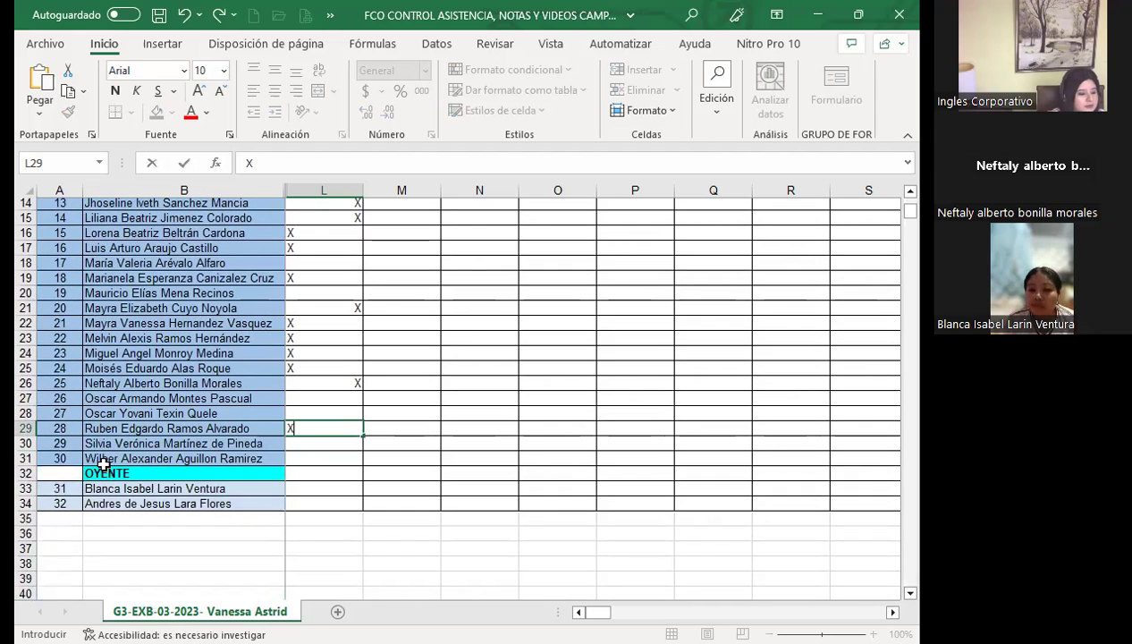
{"action": "left_click", "coordinate": [303, 444]}
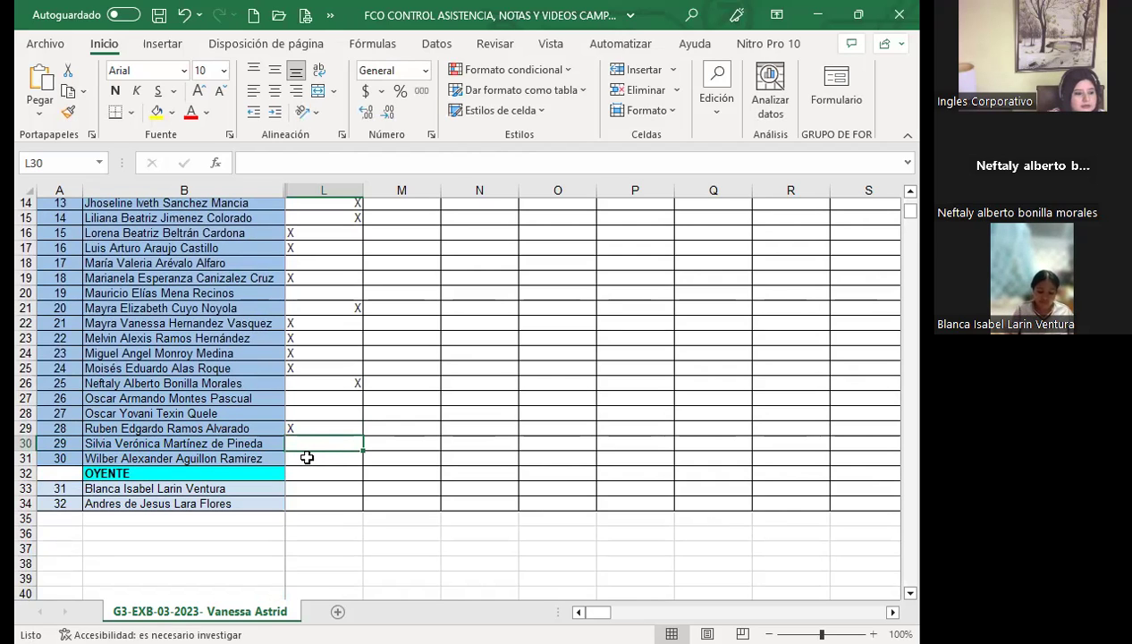
Mark the listener's cell L33 and cell L31 with an X.
{"action": "left_click", "coordinate": [307, 457]}
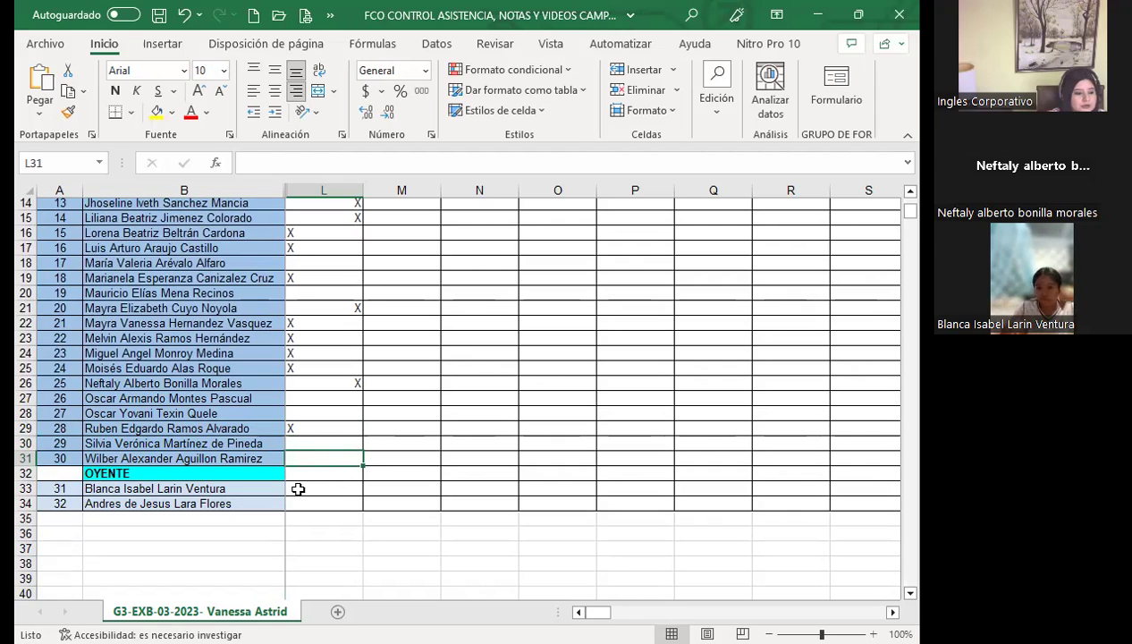
{"action": "left_click", "coordinate": [298, 489]}
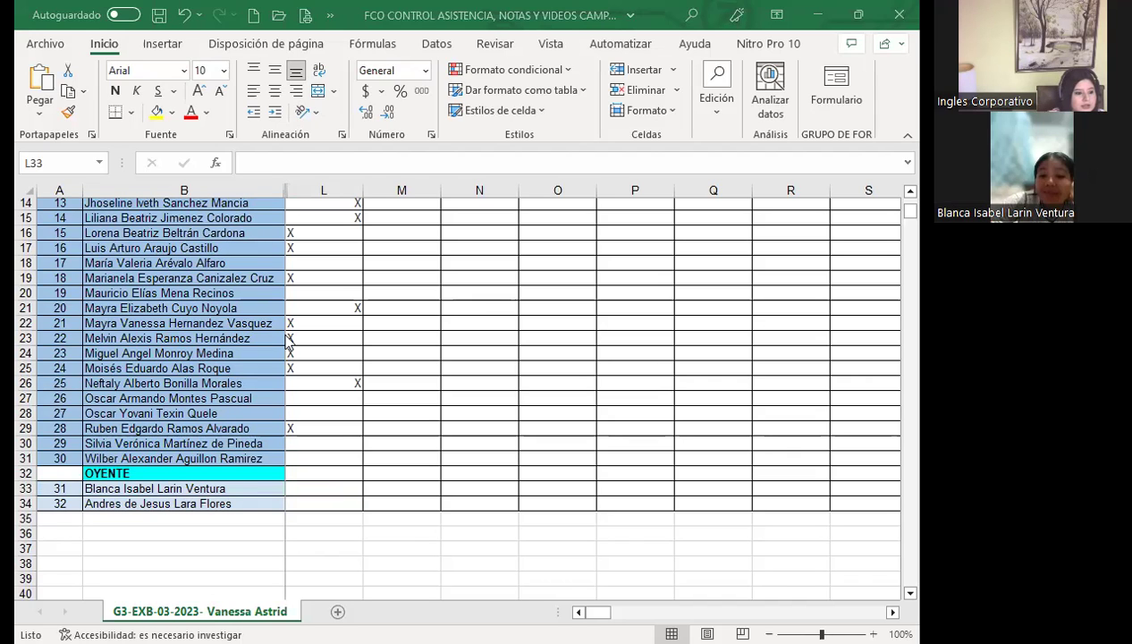
{"action": "type", "text": "X"}
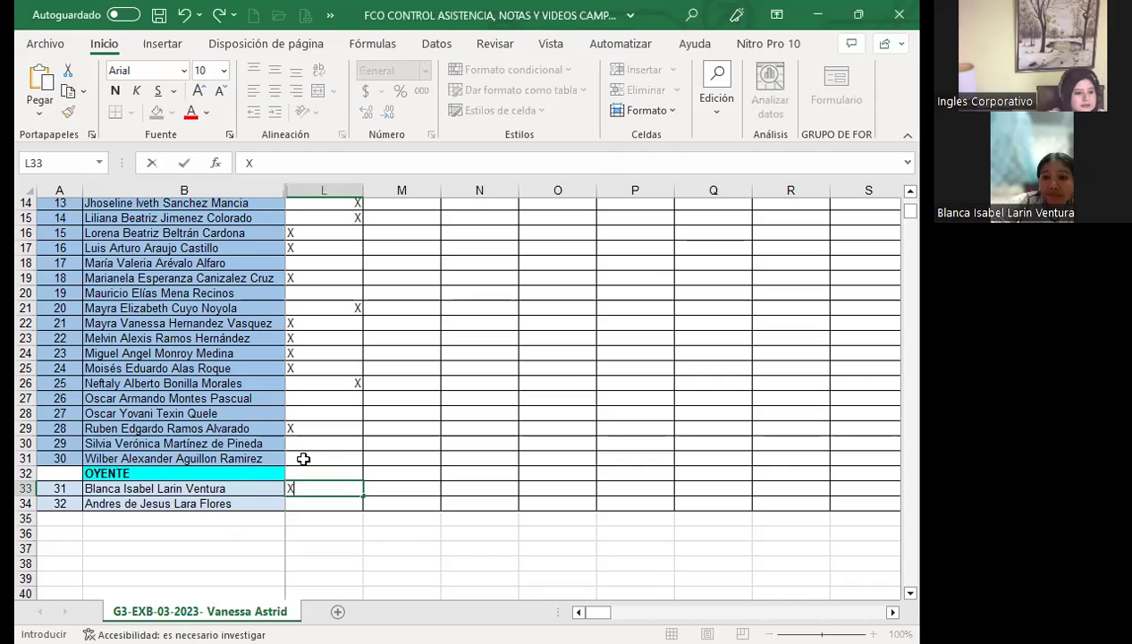
{"action": "left_click", "coordinate": [303, 457]}
{"action": "type", "text": "X"}
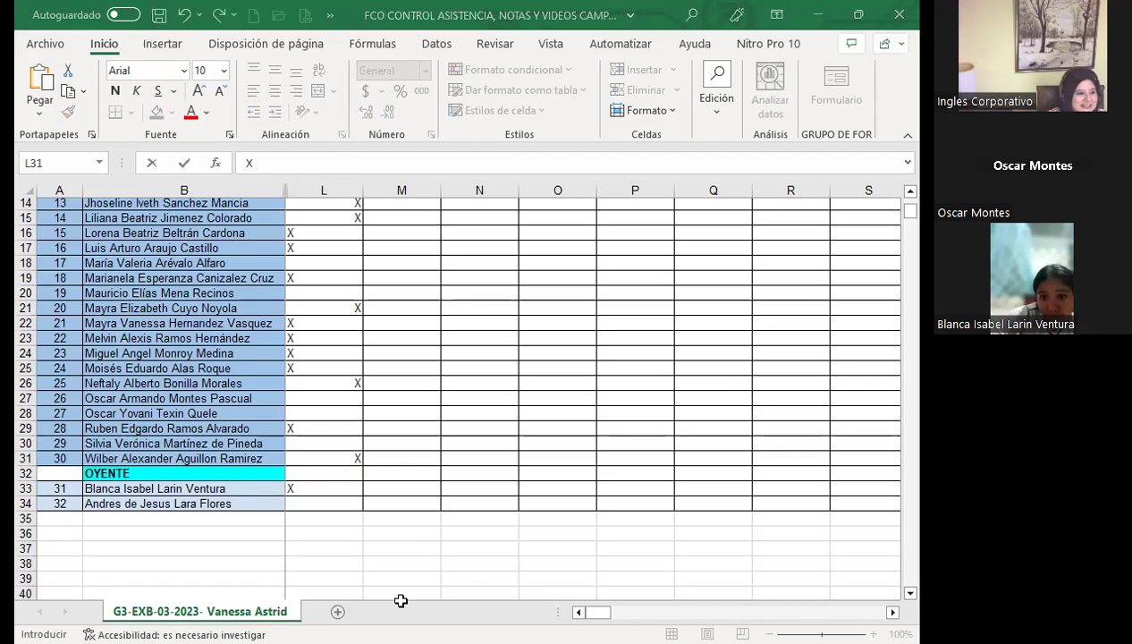
Enter X in L18 and L27, then fill the blank cell L28 yellow.
{"action": "left_click", "coordinate": [329, 263]}
{"action": "type", "text": "X"}
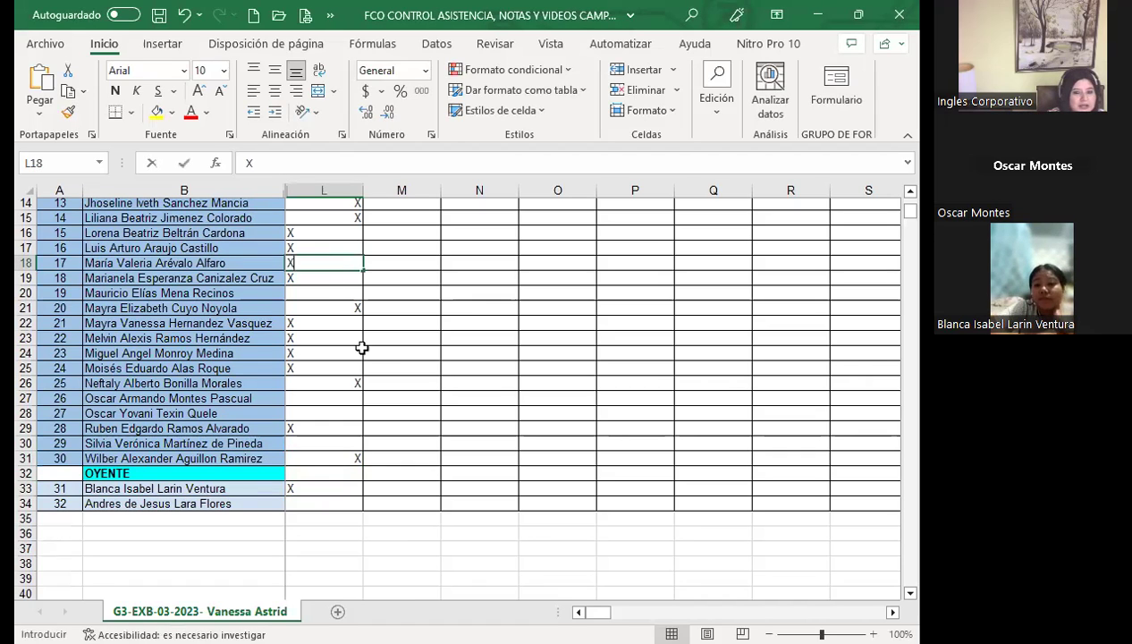
{"action": "left_click", "coordinate": [392, 323]}
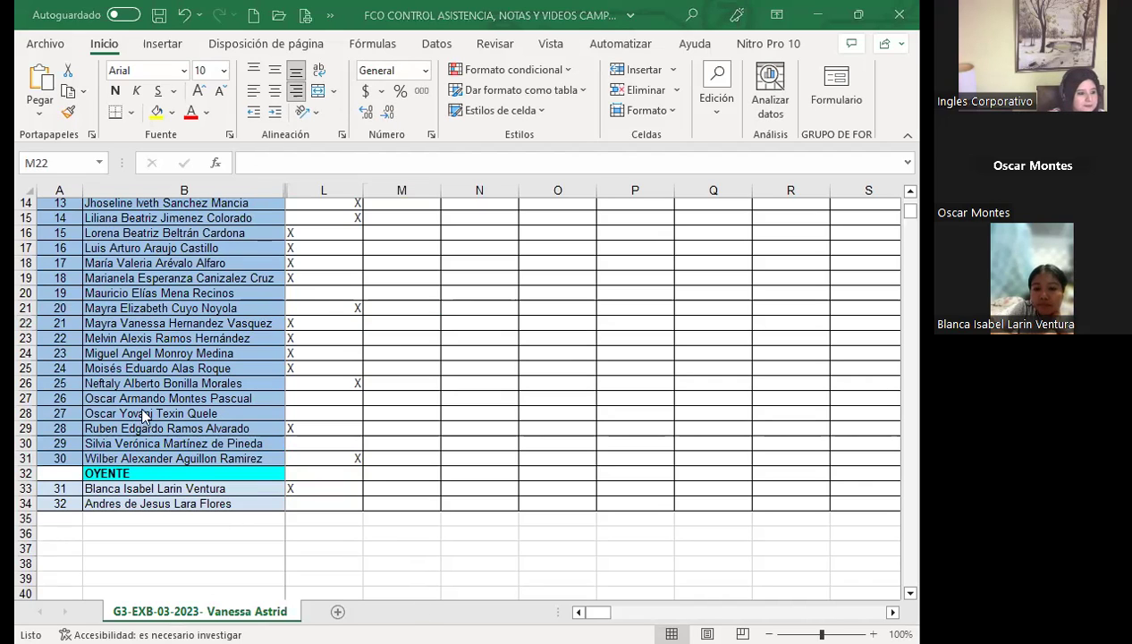
{"action": "left_click", "coordinate": [304, 397]}
{"action": "type", "text": "X"}
{"action": "left_click", "coordinate": [427, 428]}
{"action": "left_click", "coordinate": [334, 409]}
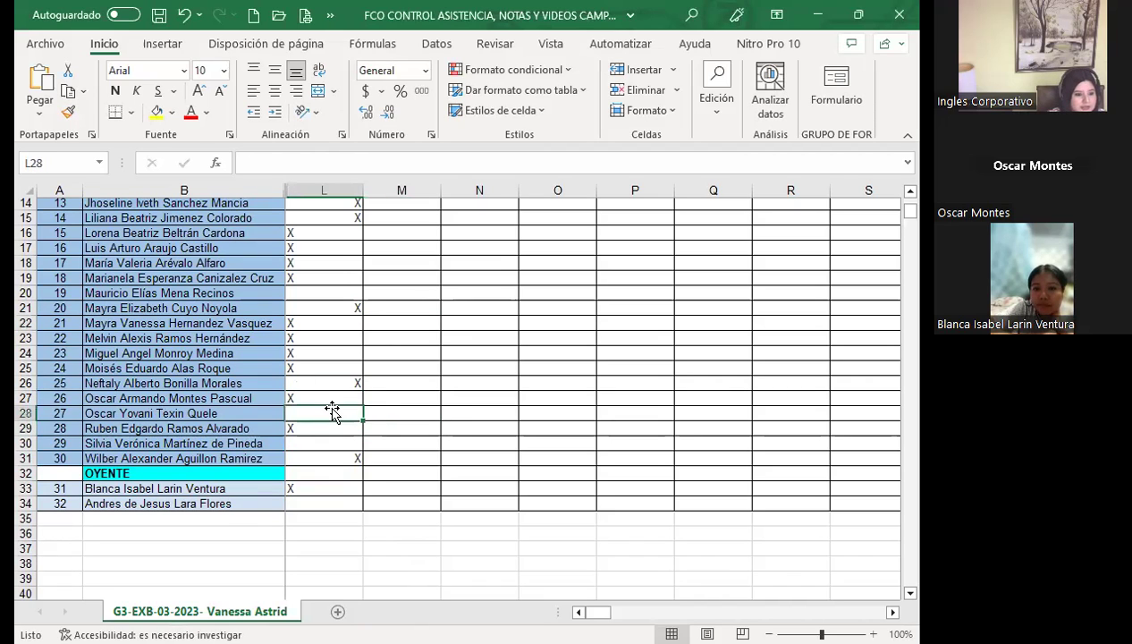
{"action": "left_click", "coordinate": [157, 112]}
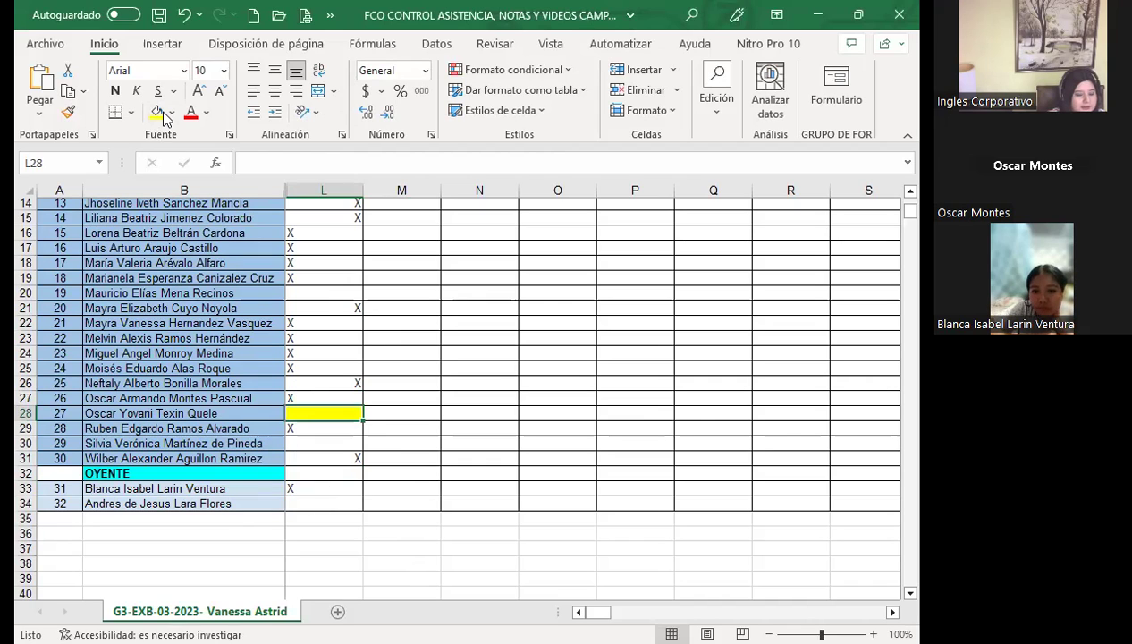
Clear the repeated yellow fill from L34 using M34's formatting, then enter X in L34.
{"action": "left_click", "coordinate": [312, 505]}
{"action": "key", "text": "F4"}
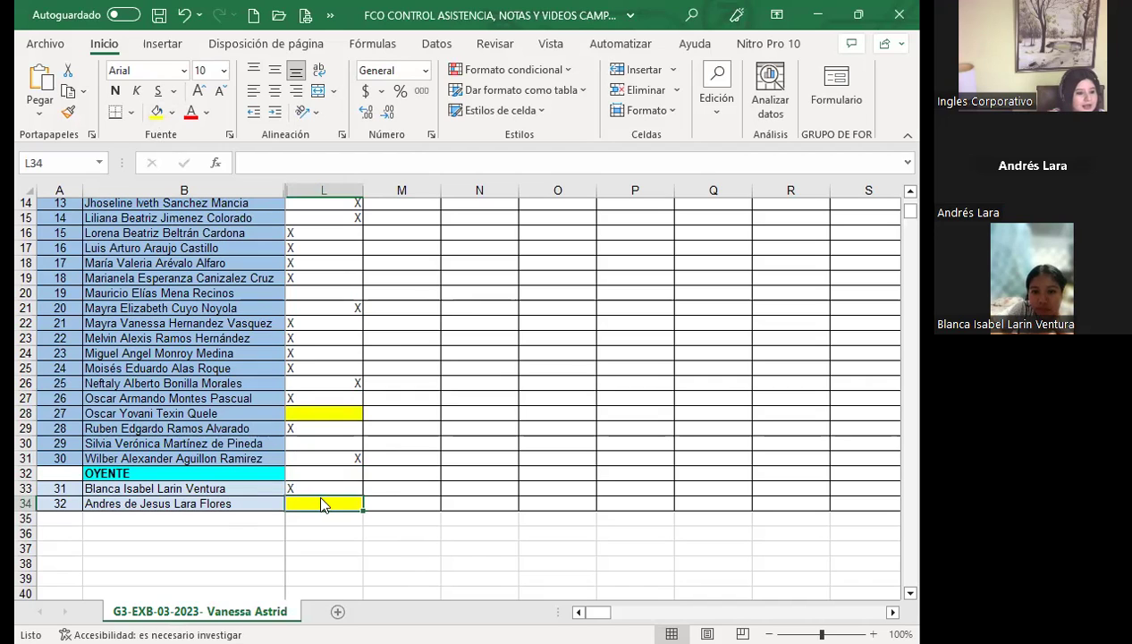
{"action": "left_click", "coordinate": [392, 501]}
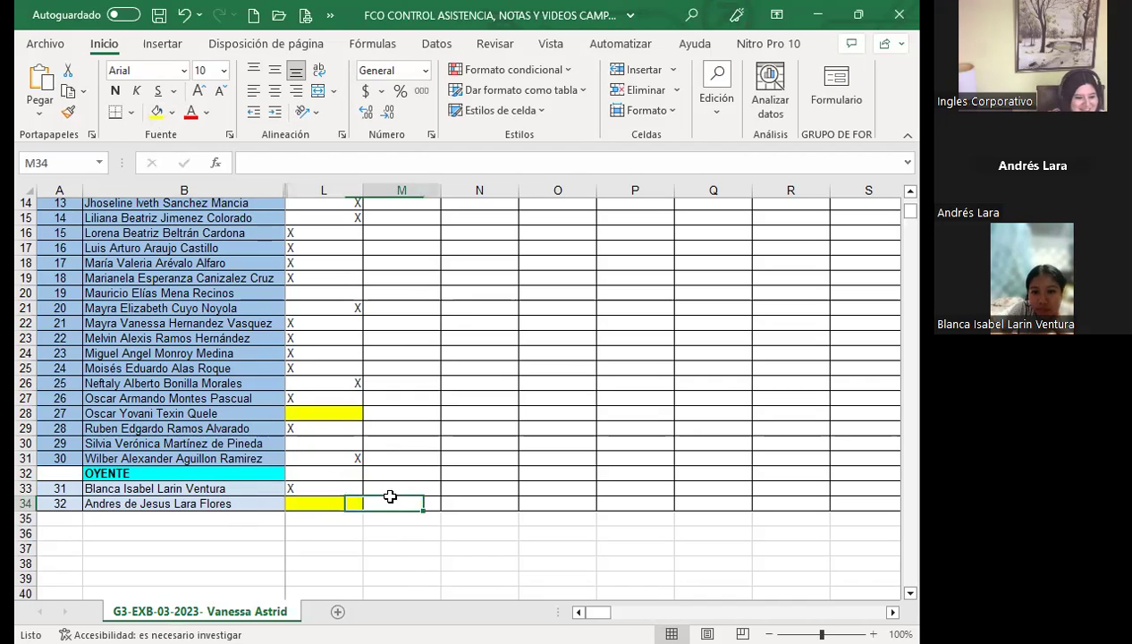
{"action": "left_click", "coordinate": [68, 111]}
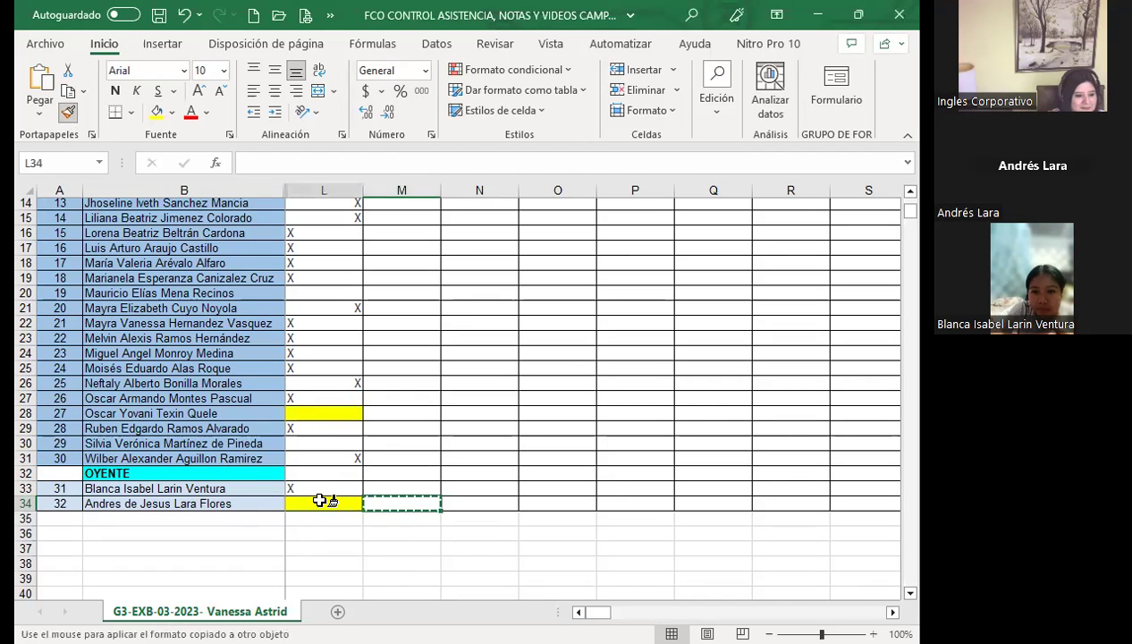
{"action": "left_click", "coordinate": [323, 505]}
{"action": "type", "text": "X"}
{"action": "key", "text": "Tab"}
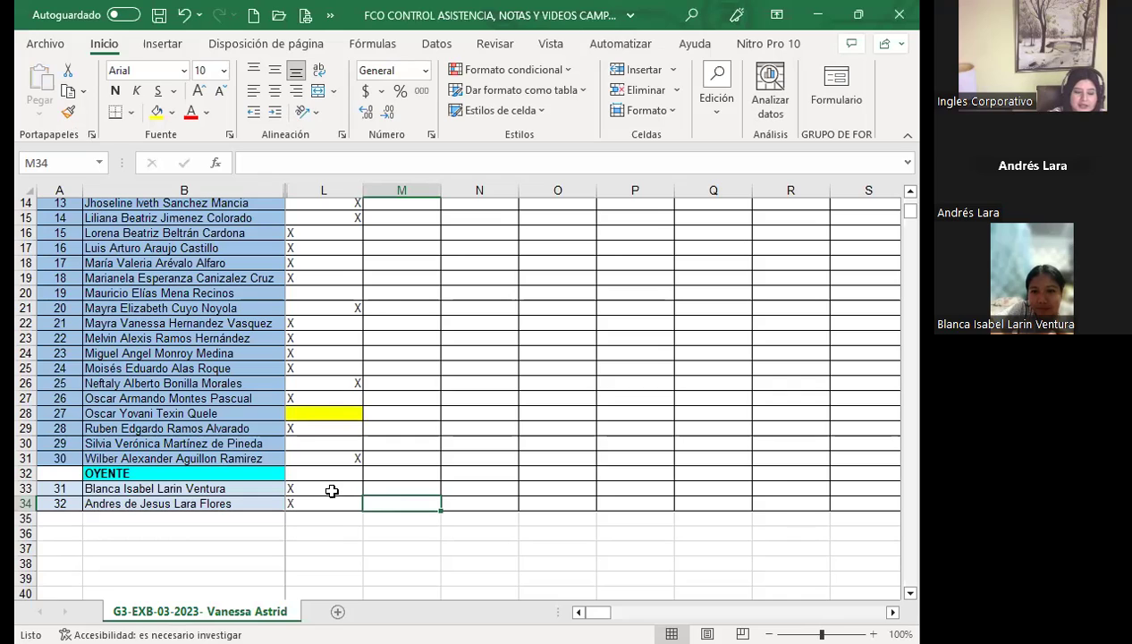
{"action": "left_click", "coordinate": [332, 489]}
{"action": "left_click", "coordinate": [310, 473]}
Check the listener rows around the OYENTE heading in B32 and cells L32–L33.
{"action": "left_click", "coordinate": [305, 490]}
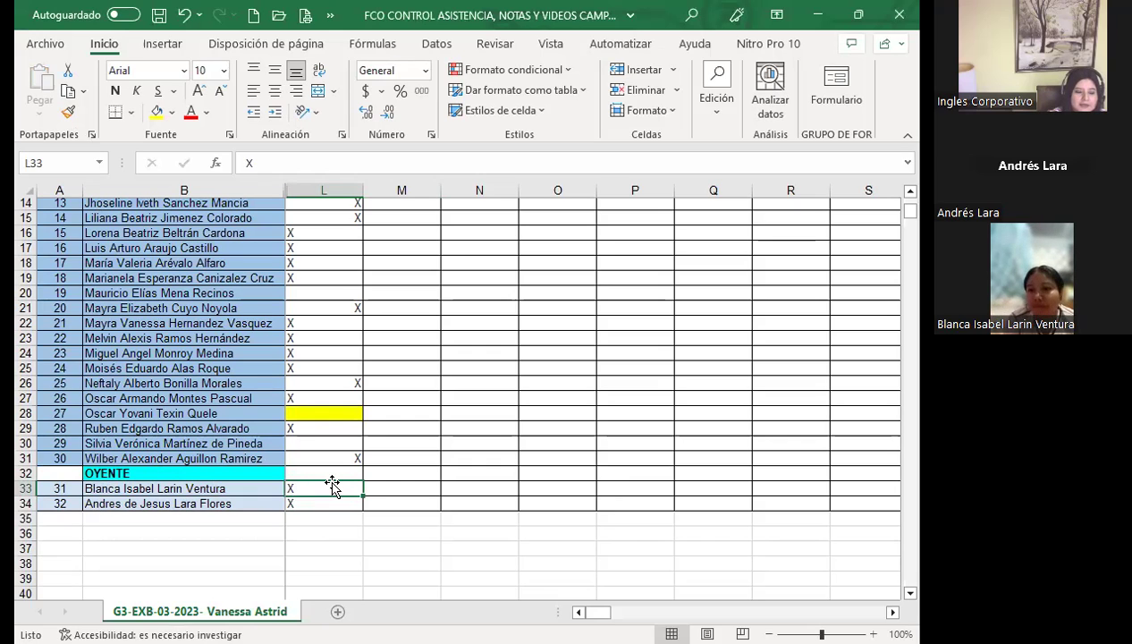
{"action": "left_click", "coordinate": [156, 473]}
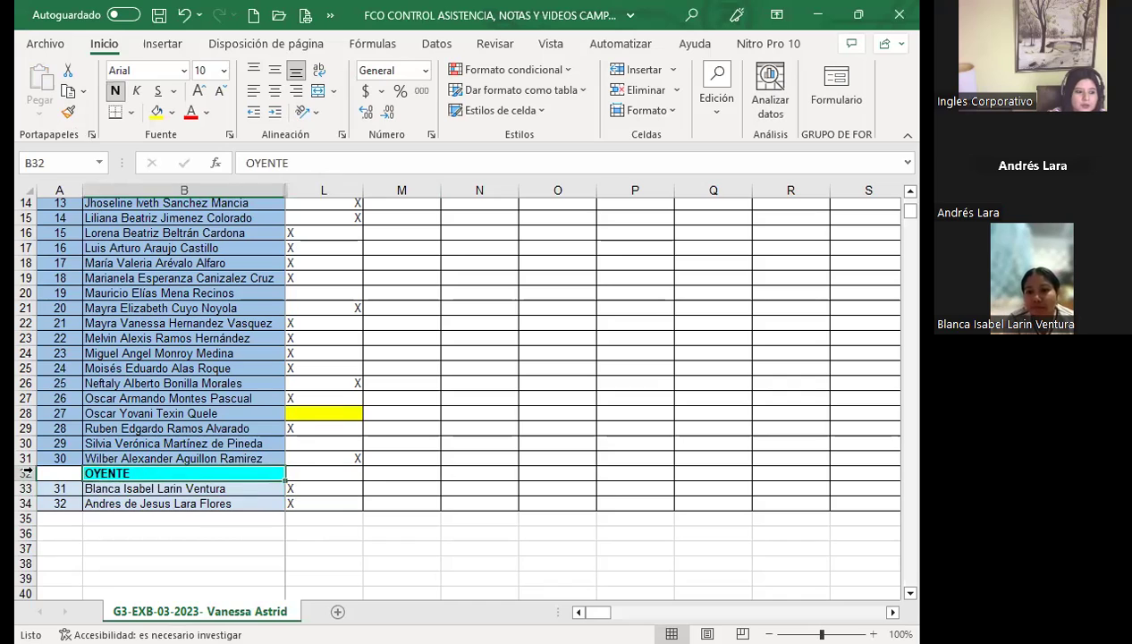
{"action": "left_click", "coordinate": [51, 458]}
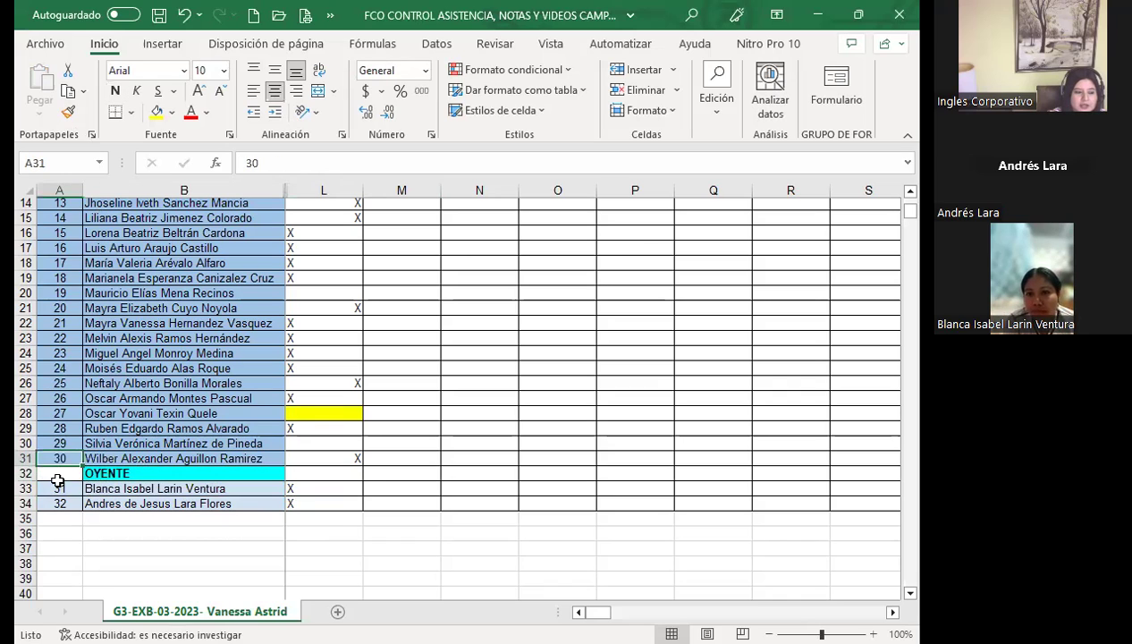
{"action": "left_click", "coordinate": [55, 488]}
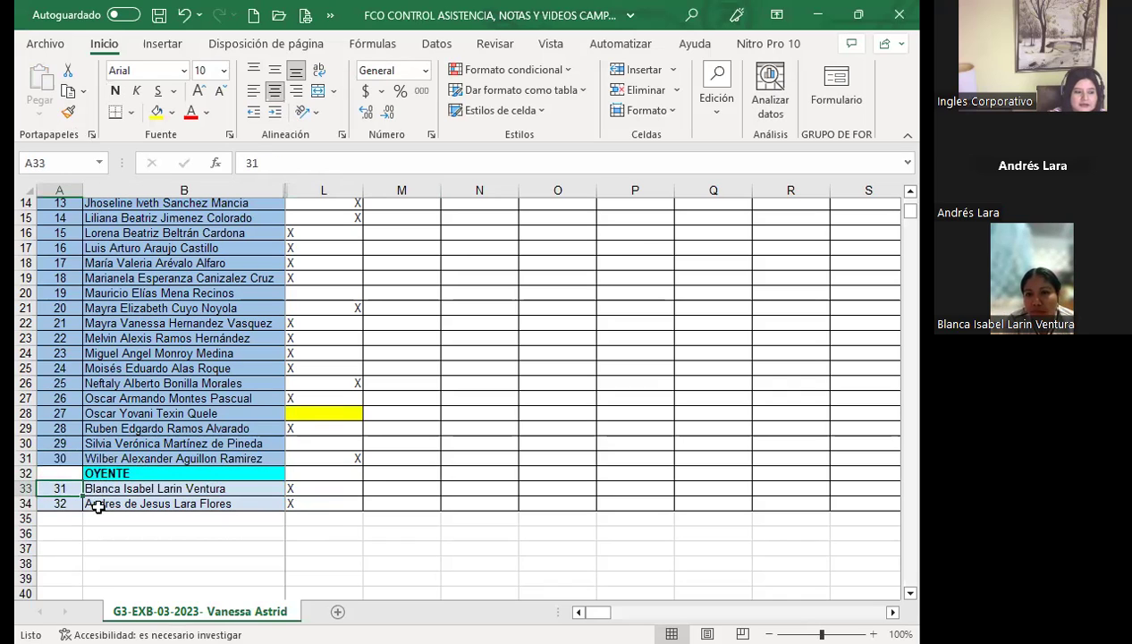
{"action": "left_click", "coordinate": [314, 473]}
{"action": "left_click", "coordinate": [181, 474]}
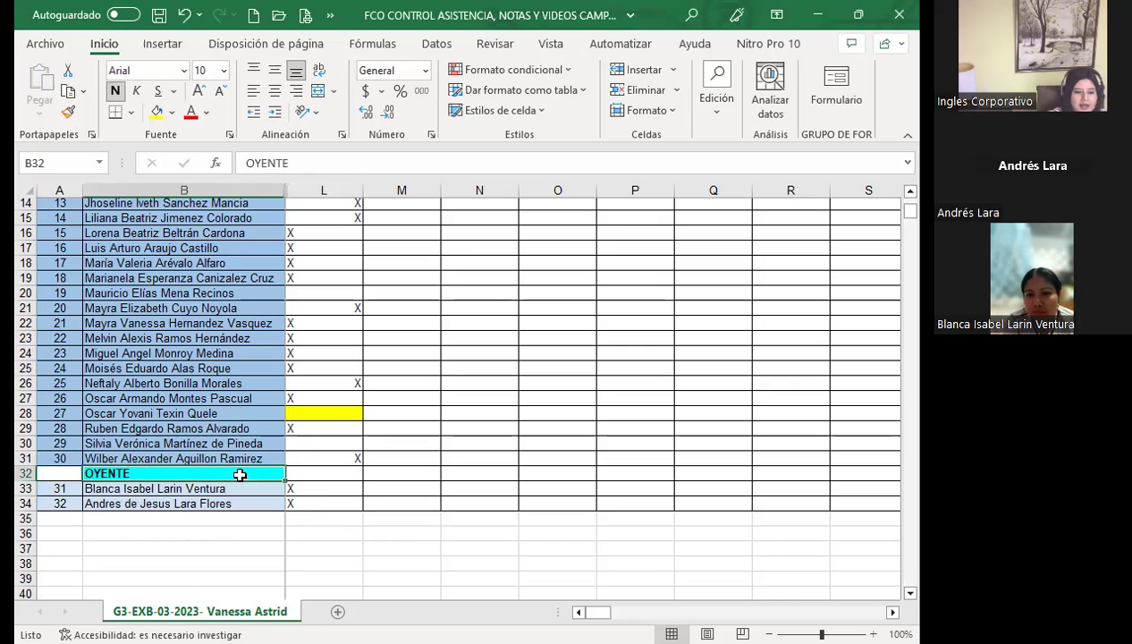
{"action": "left_click", "coordinate": [345, 474]}
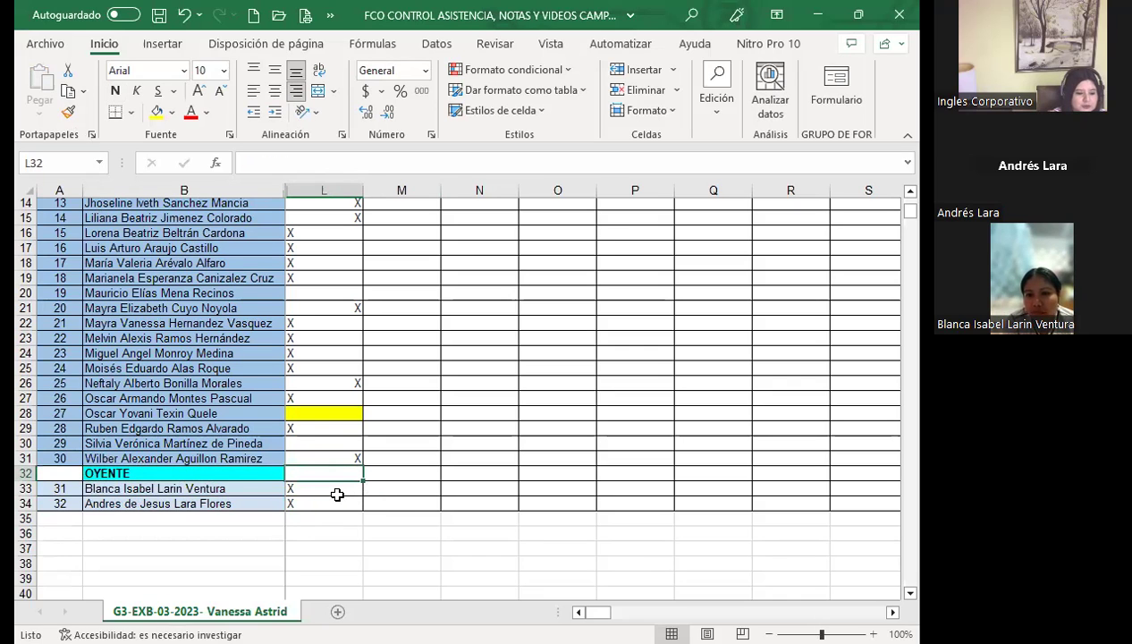
Scroll back to the top of the sheet and minimize Excel to reveal PowerPoint.
{"action": "scroll", "coordinate": [337, 494], "scroll_direction": "up", "scroll_amount": 1}
{"action": "scroll", "coordinate": [337, 495], "scroll_direction": "up", "scroll_amount": 1}
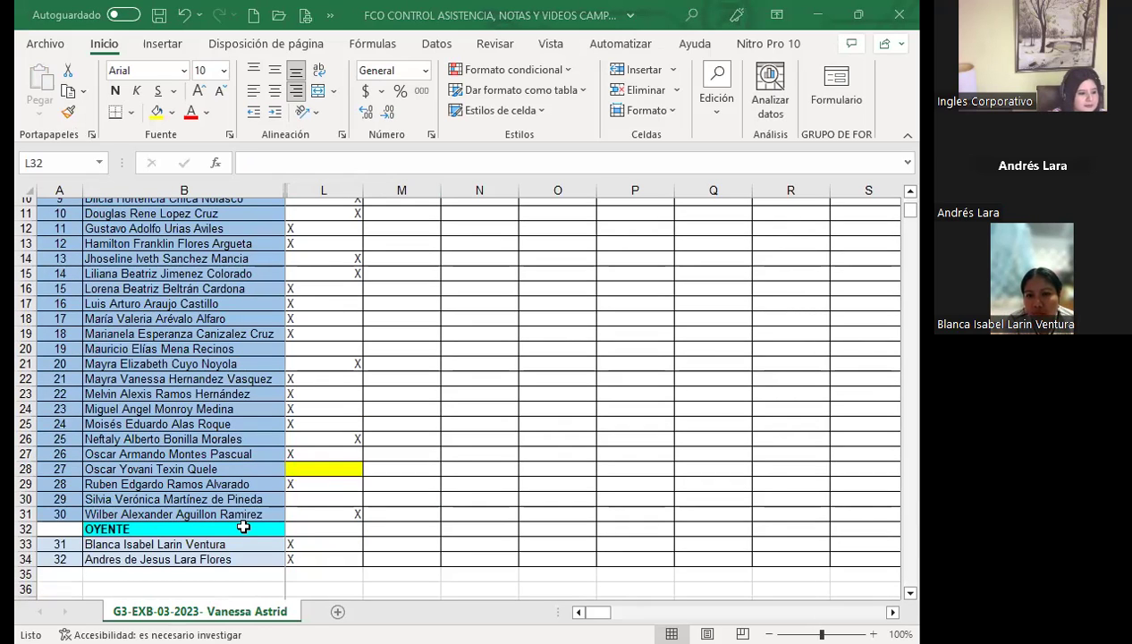
{"action": "scroll", "coordinate": [346, 421], "scroll_direction": "up", "scroll_amount": 3}
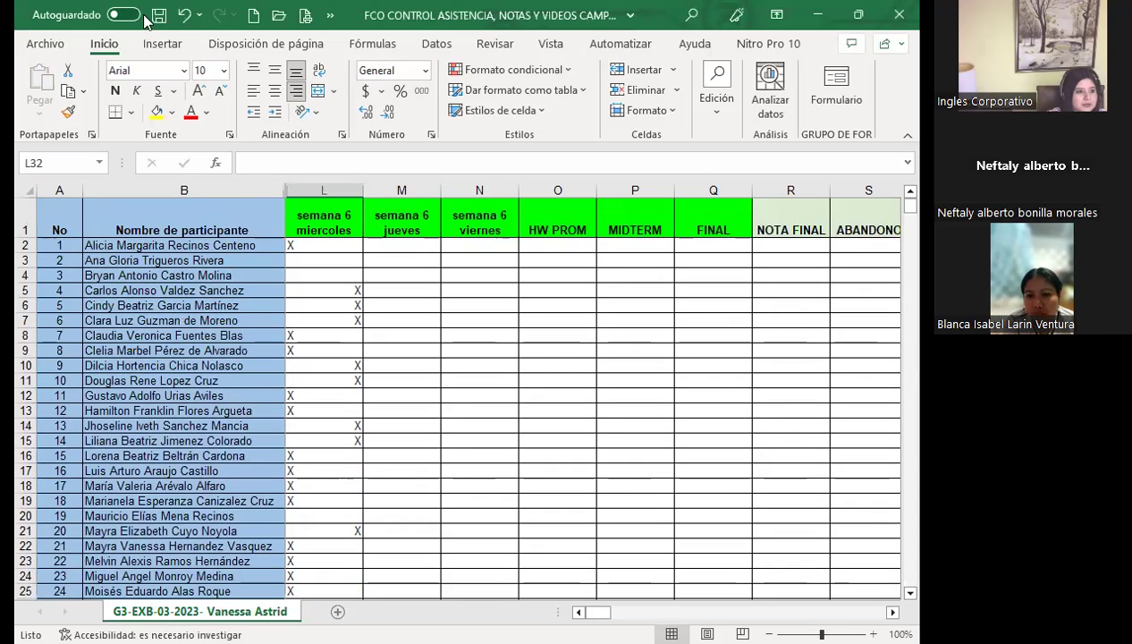
{"action": "left_click", "coordinate": [818, 15]}
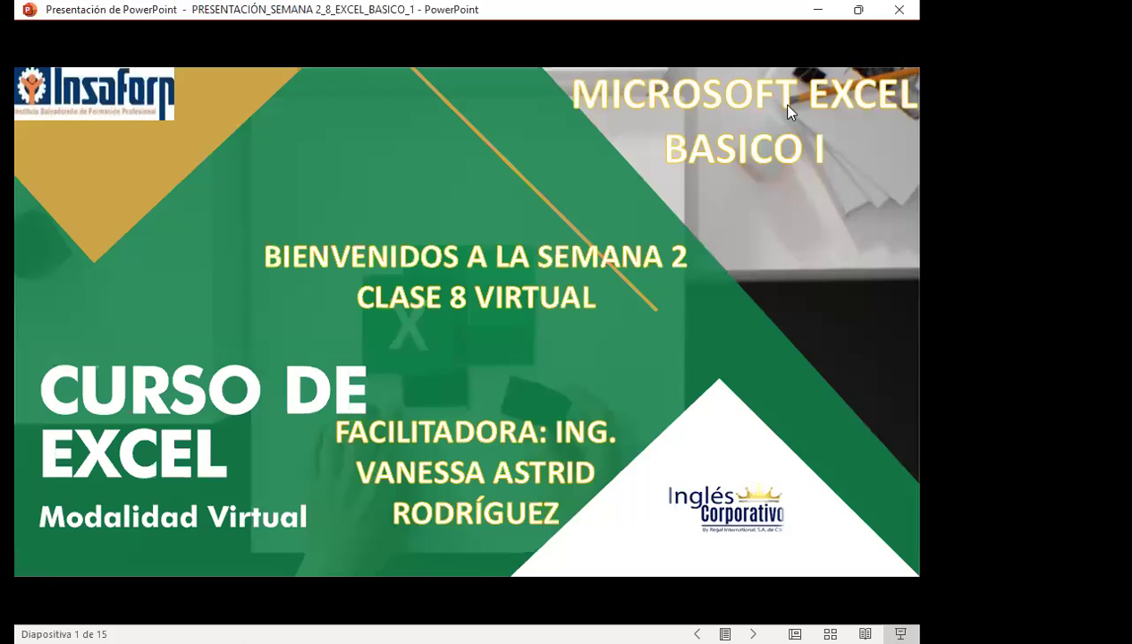
Advance the slideshow past the SESIÓN: 8 slide to slide 3, AGENDA.
{"action": "key", "text": "Right"}
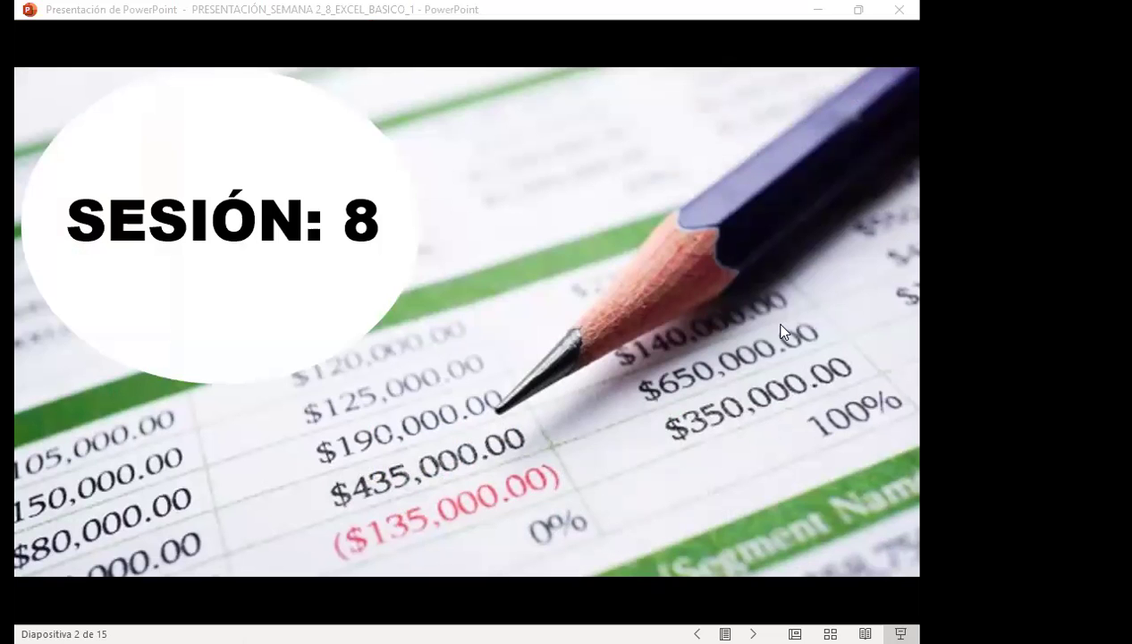
{"action": "left_click", "coordinate": [791, 362]}
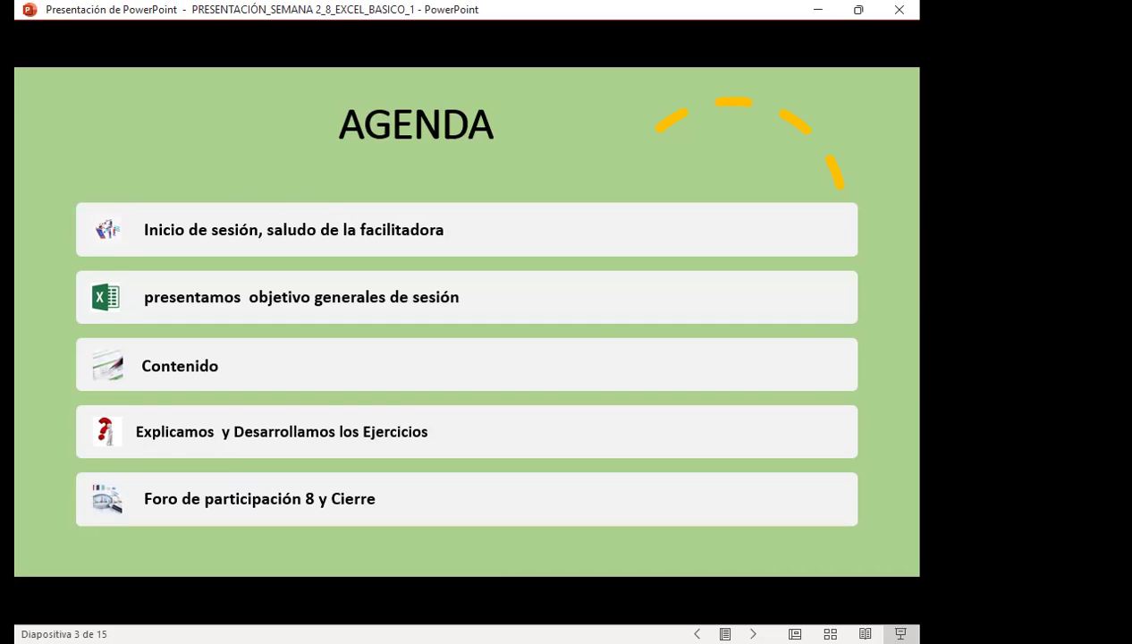
Advance to slide 4 of 15, the general objective on conditional formats and Auditoria de Datos.
{"action": "key", "text": "Right"}
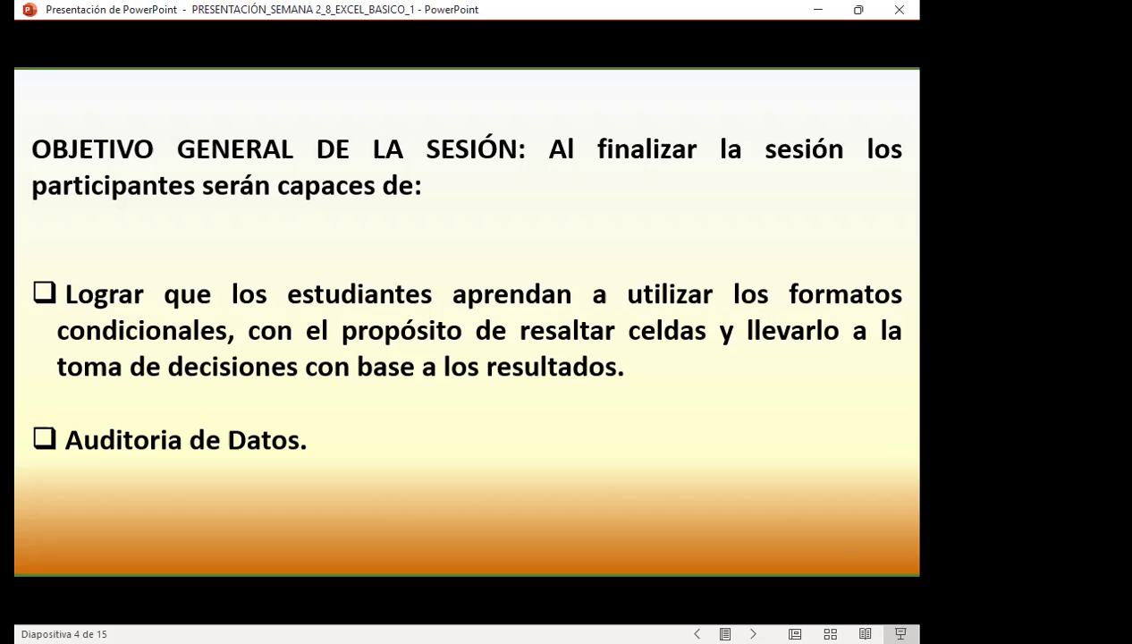
Advance to slide 5, DEFINICIÓN, with the conditional formatting definition and sample sales table.
{"action": "key", "text": "Right"}
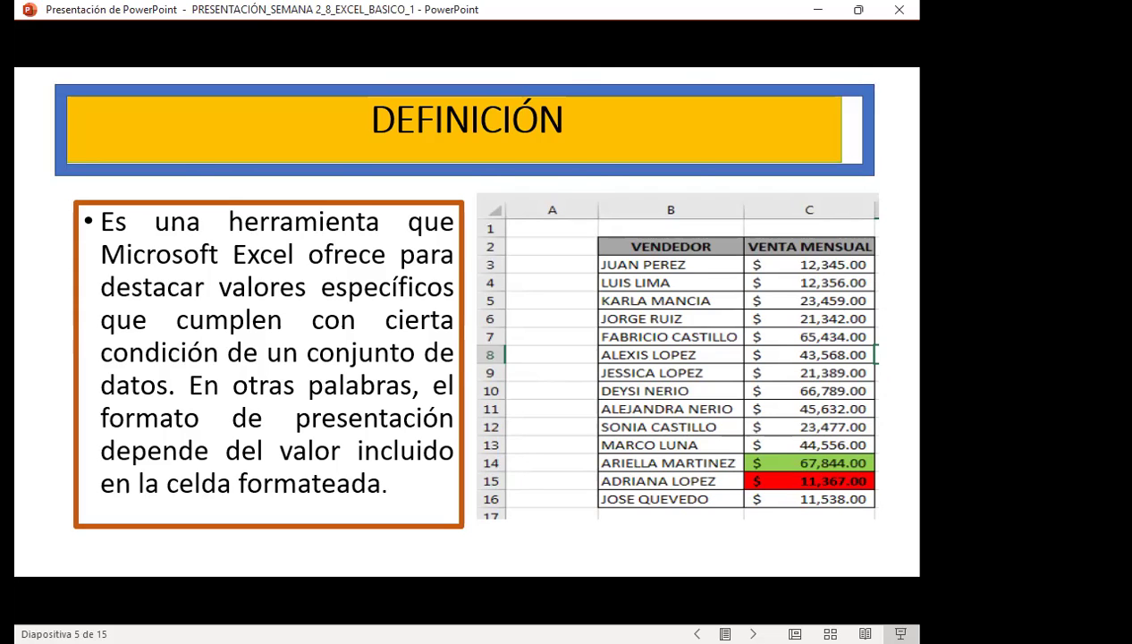
Advance the presentation to slide 6, 'Resaltar reglas de celdas con formato condicional'.
{"action": "key", "text": "Right"}
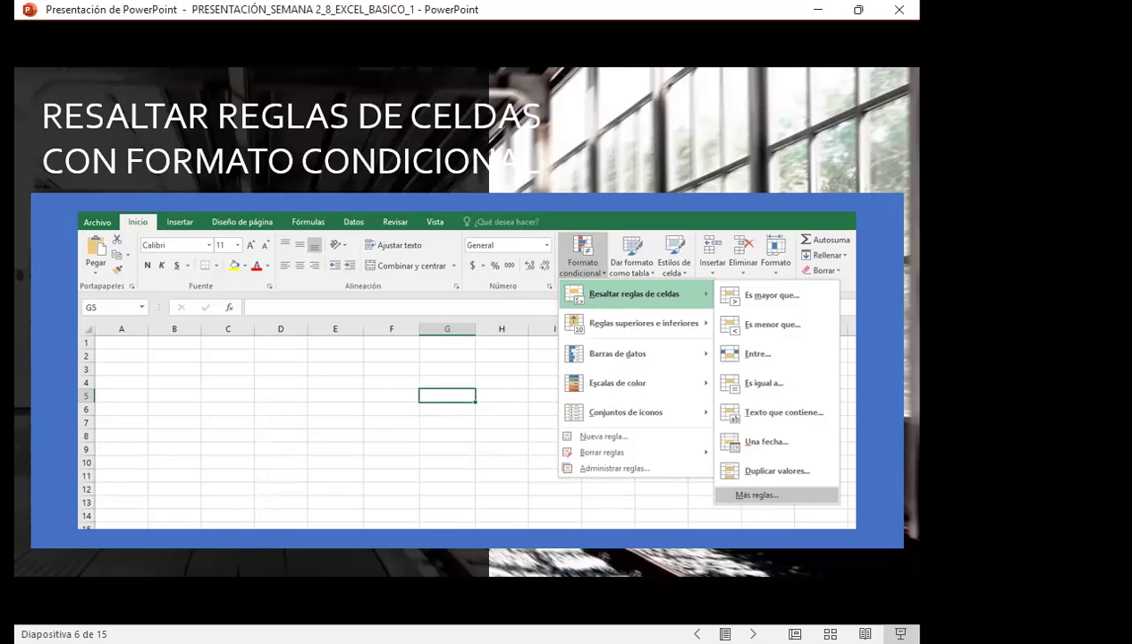
Switch to the Excel workbook and select cell C6 on the FORMATO CONDICIONALES sheet.
{"action": "key", "text": "alt+Tab"}
{"action": "left_click", "coordinate": [191, 345]}
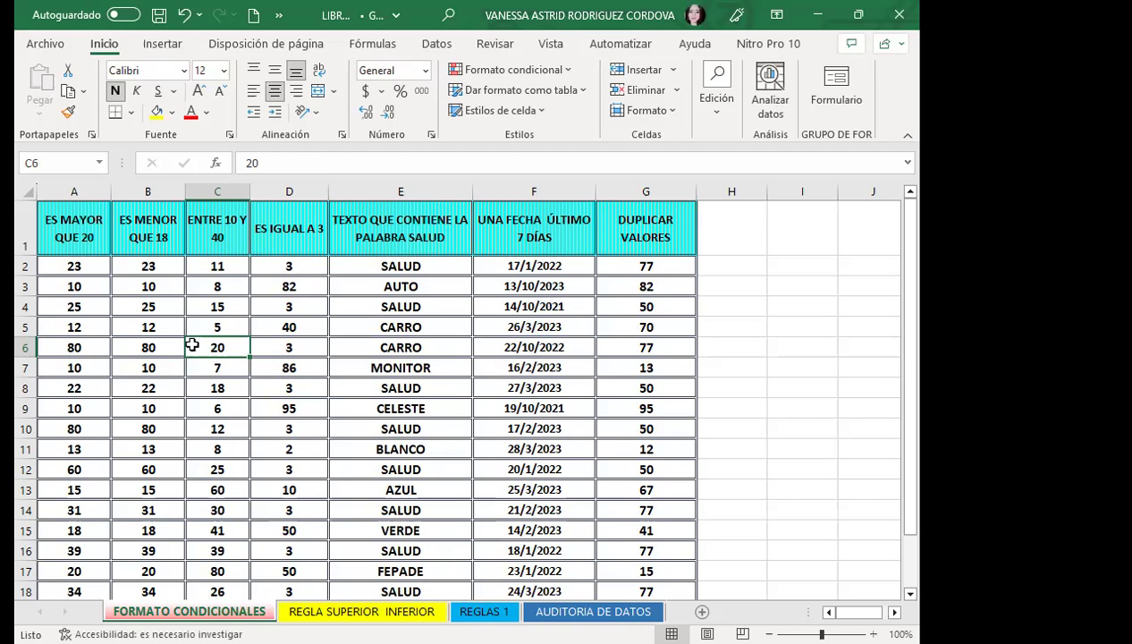
{"action": "scroll", "coordinate": [78, 494], "scroll_direction": "down", "scroll_amount": 1}
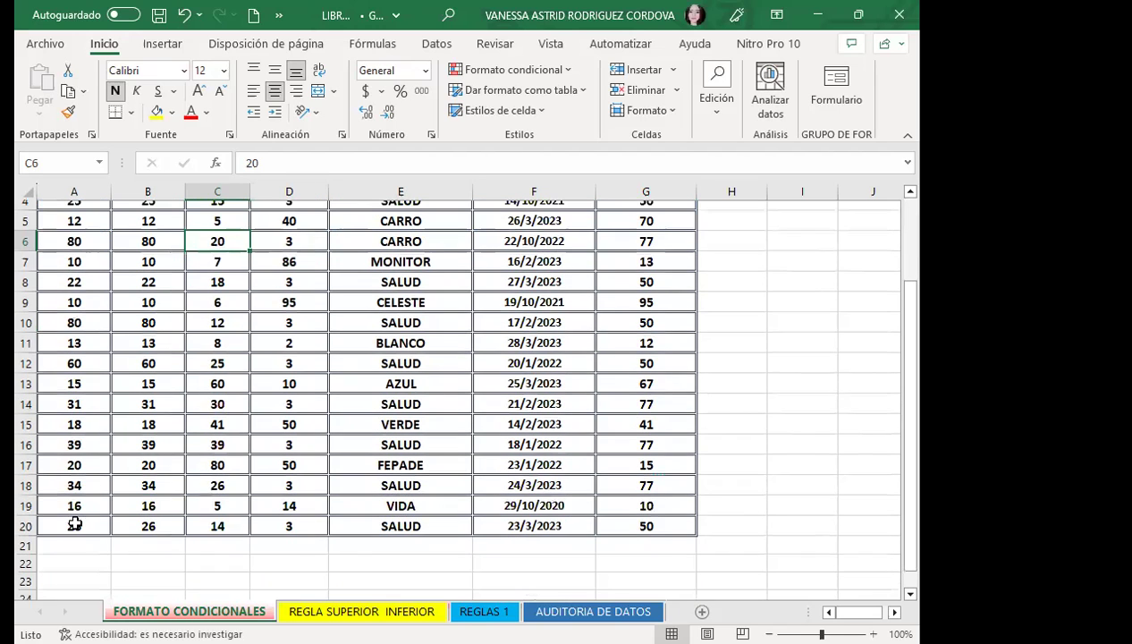
{"action": "scroll", "coordinate": [65, 524], "scroll_direction": "up", "scroll_amount": 1}
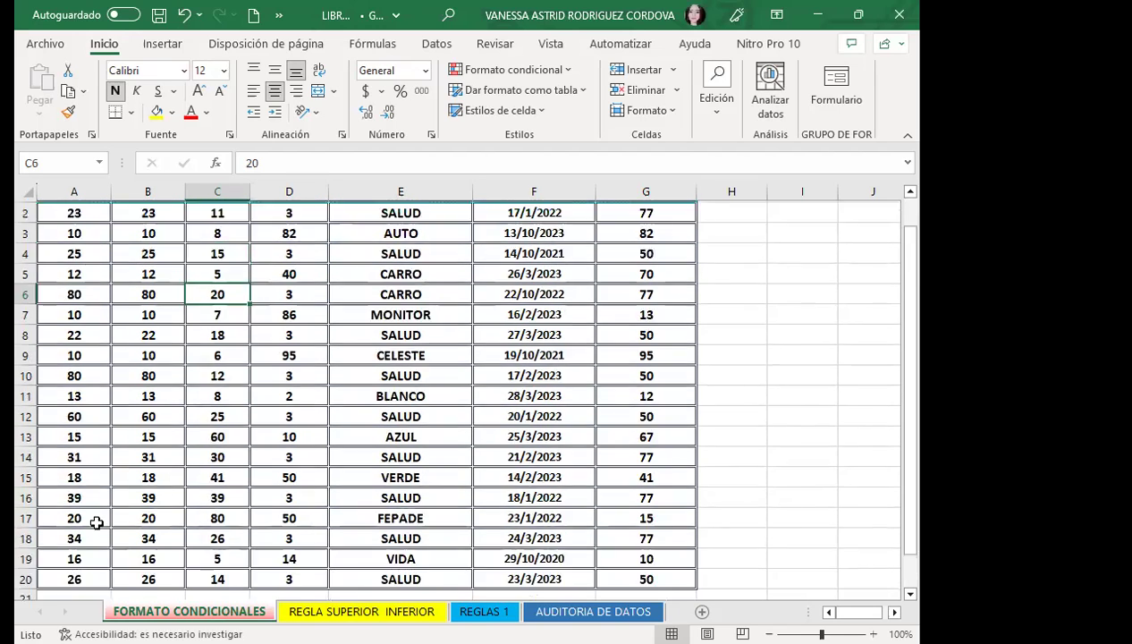
{"action": "scroll", "coordinate": [128, 498], "scroll_direction": "up", "scroll_amount": 1}
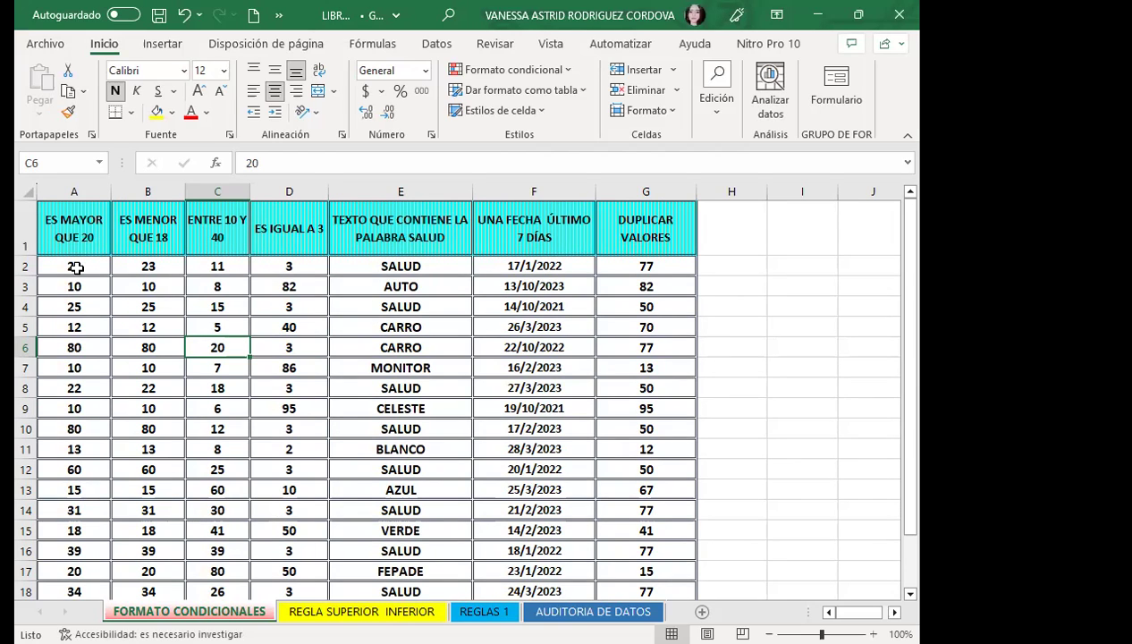
Select the ES MAYOR QUE 20 values in A2:A20.
{"action": "mouse_move", "coordinate": [90, 266]}
{"action": "left_mouse_down"}
{"action": "mouse_move", "coordinate": [93, 441]}
{"action": "mouse_move", "coordinate": [75, 567]}
{"action": "left_mouse_up"}
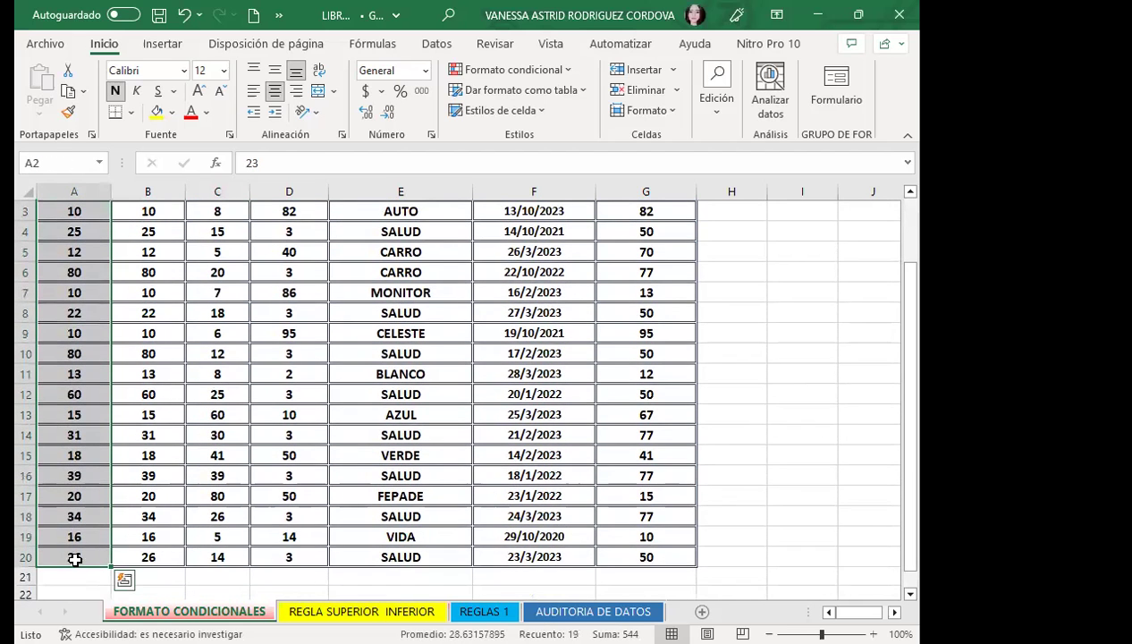
{"action": "scroll", "coordinate": [78, 483], "scroll_direction": "up", "scroll_amount": 1}
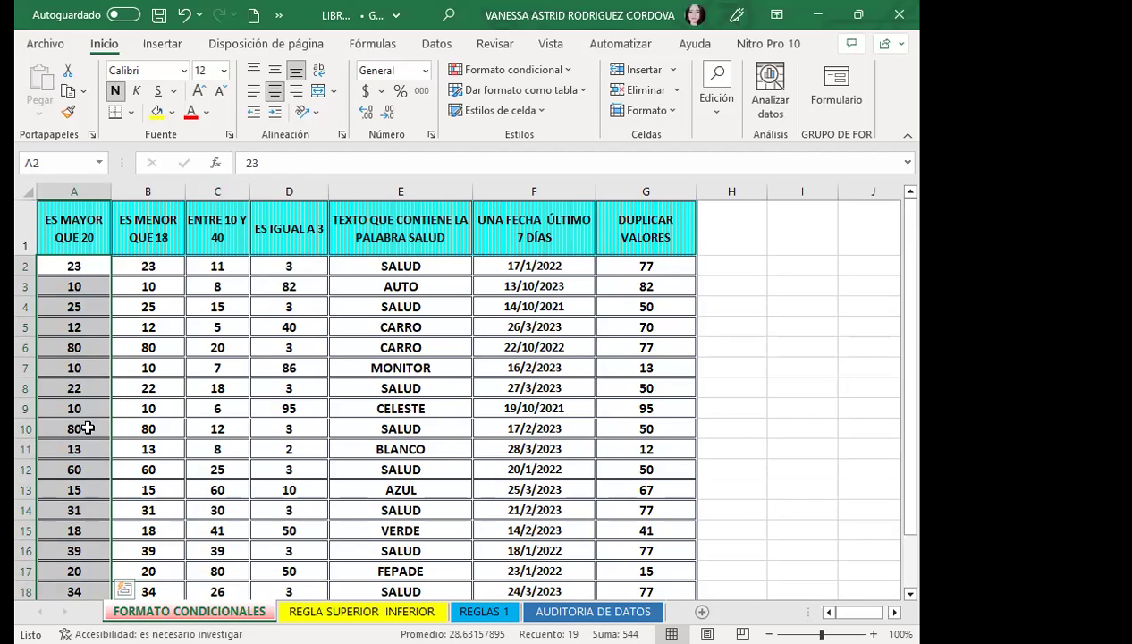
{"action": "scroll", "coordinate": [73, 538], "scroll_direction": "down", "scroll_amount": 3}
{"action": "scroll", "coordinate": [74, 295], "scroll_direction": "up", "scroll_amount": 1}
Start an Es mayor que rule from Formato condicional > Reglas para resaltar celdas.
{"action": "left_click", "coordinate": [567, 71]}
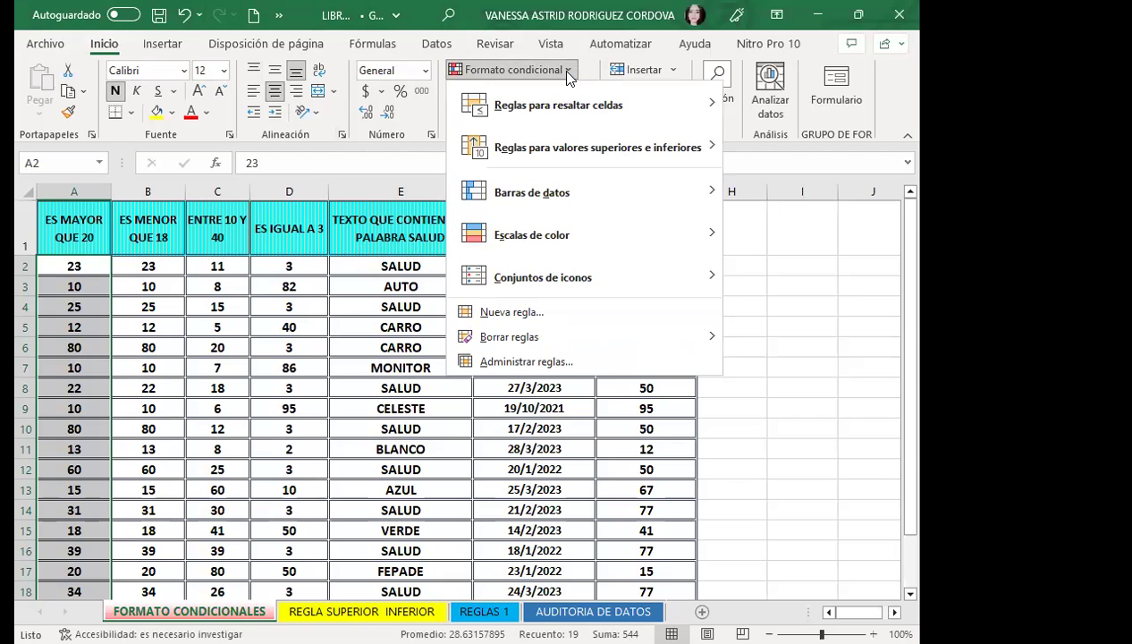
{"action": "mouse_move", "coordinate": [601, 155]}
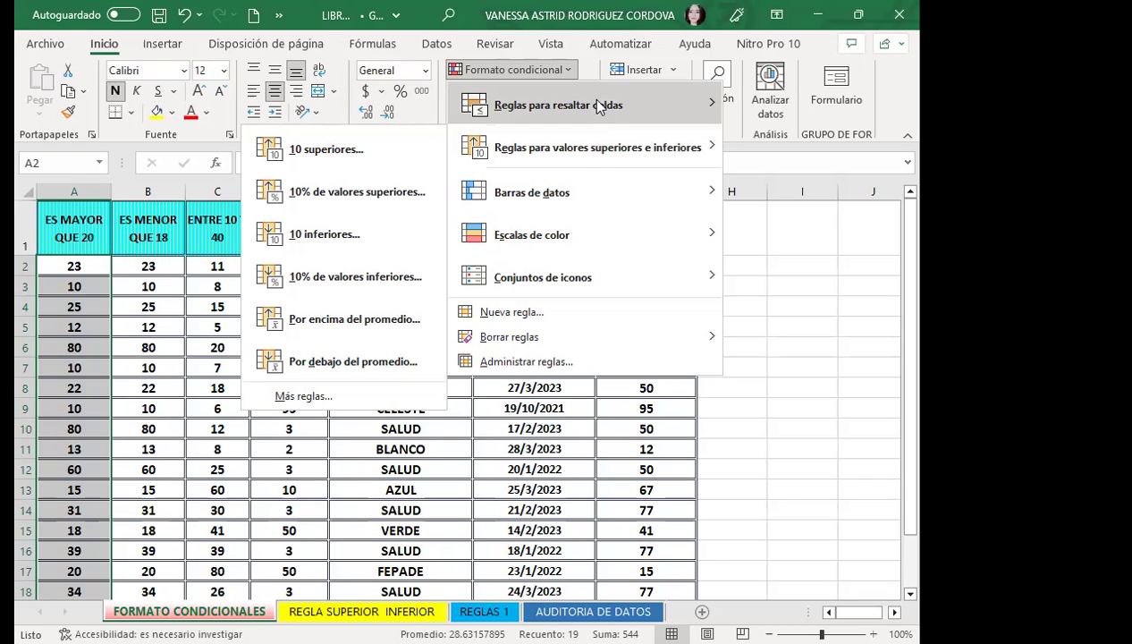
{"action": "mouse_move", "coordinate": [599, 105]}
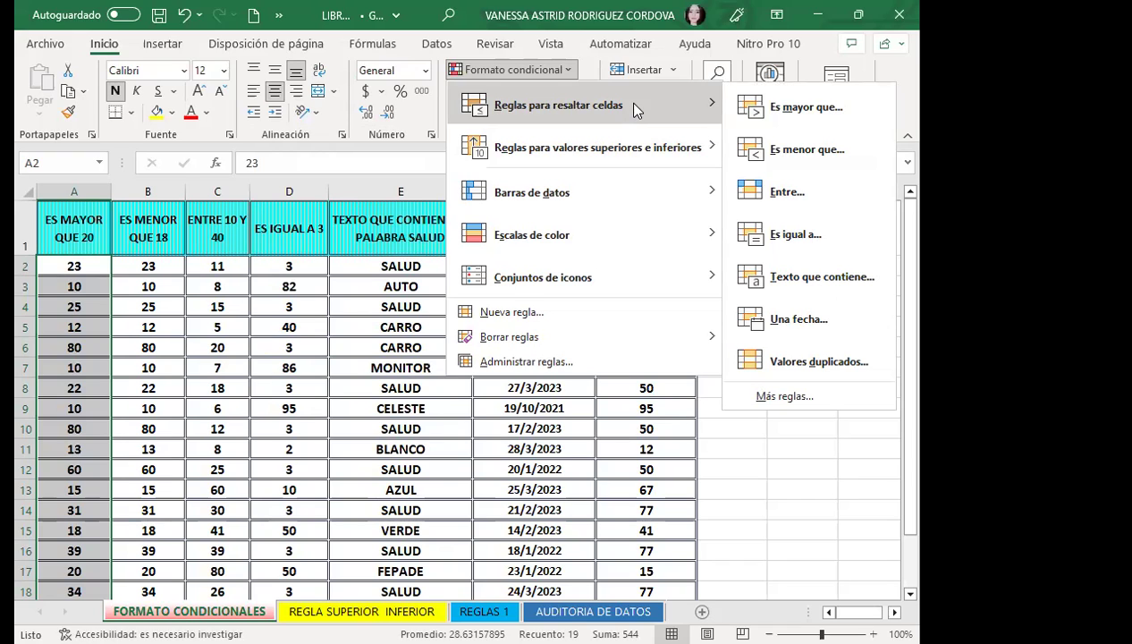
{"action": "left_click", "coordinate": [795, 109]}
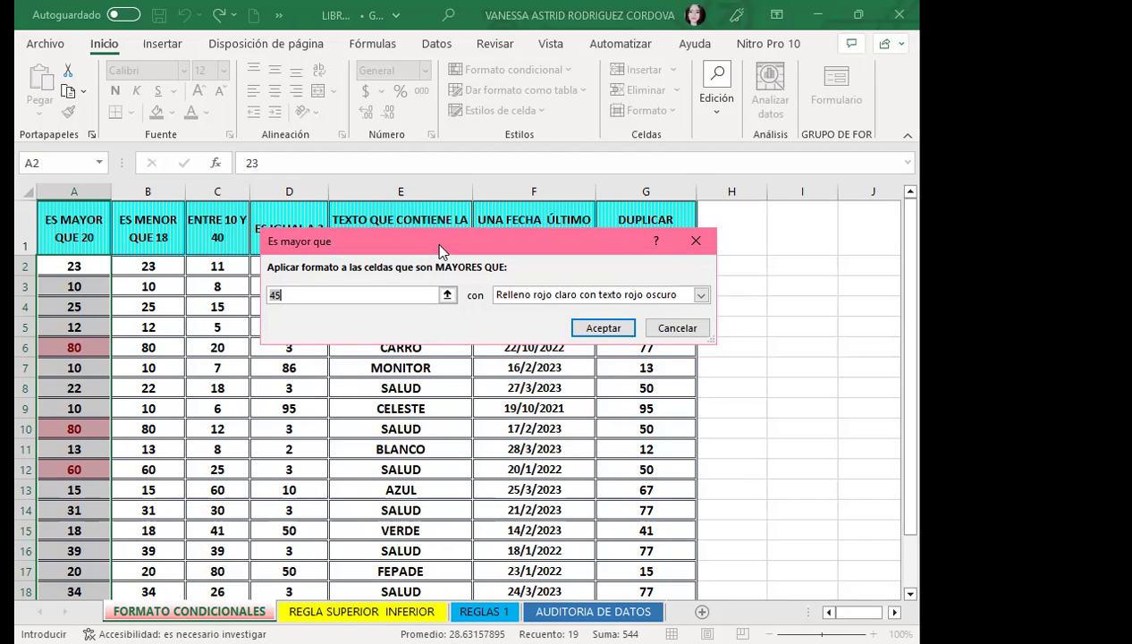
Set the Es mayor que threshold to 20 and expand the highlight format list.
{"action": "type", "text": "20"}
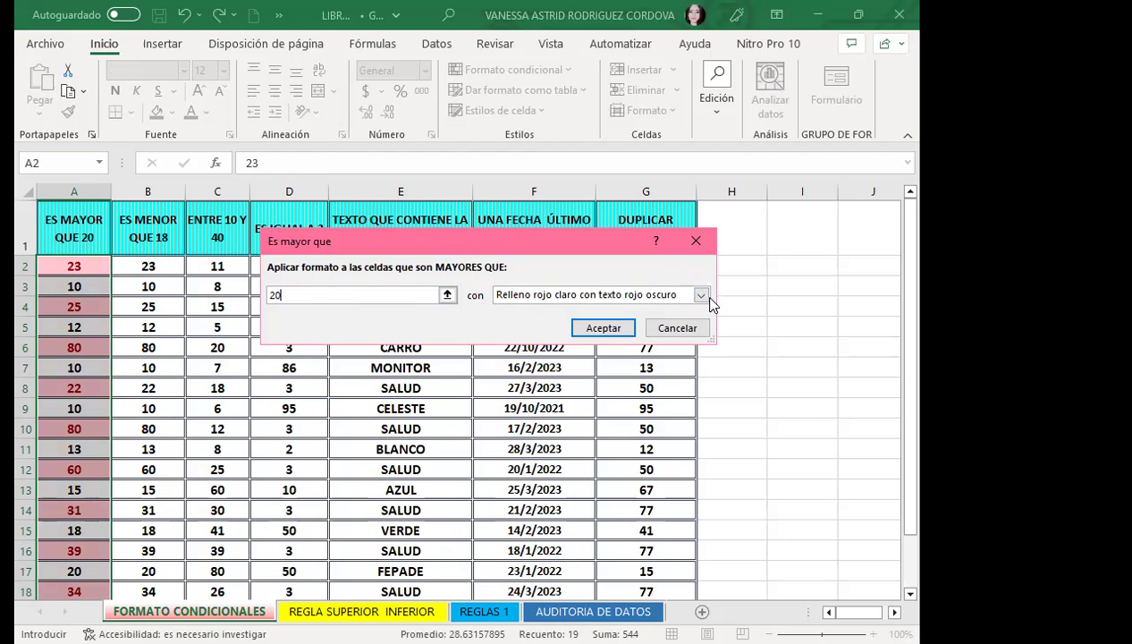
{"action": "left_click", "coordinate": [700, 295]}
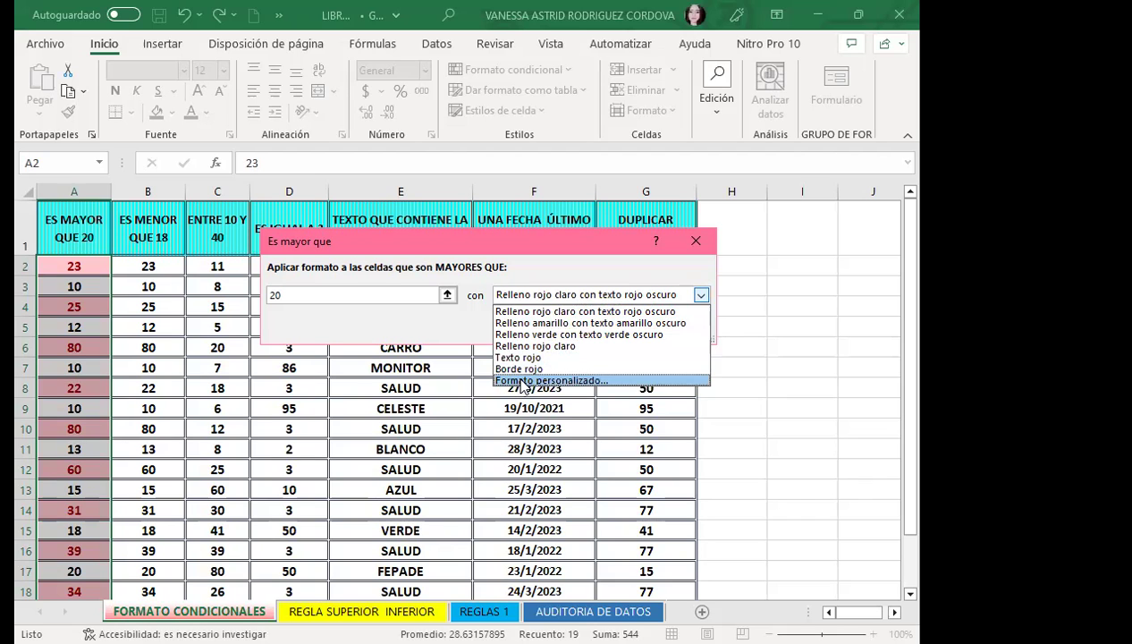
Define a custom format with a light green-to-pink two-colour gradient fill and confirm it.
{"action": "left_click", "coordinate": [524, 380]}
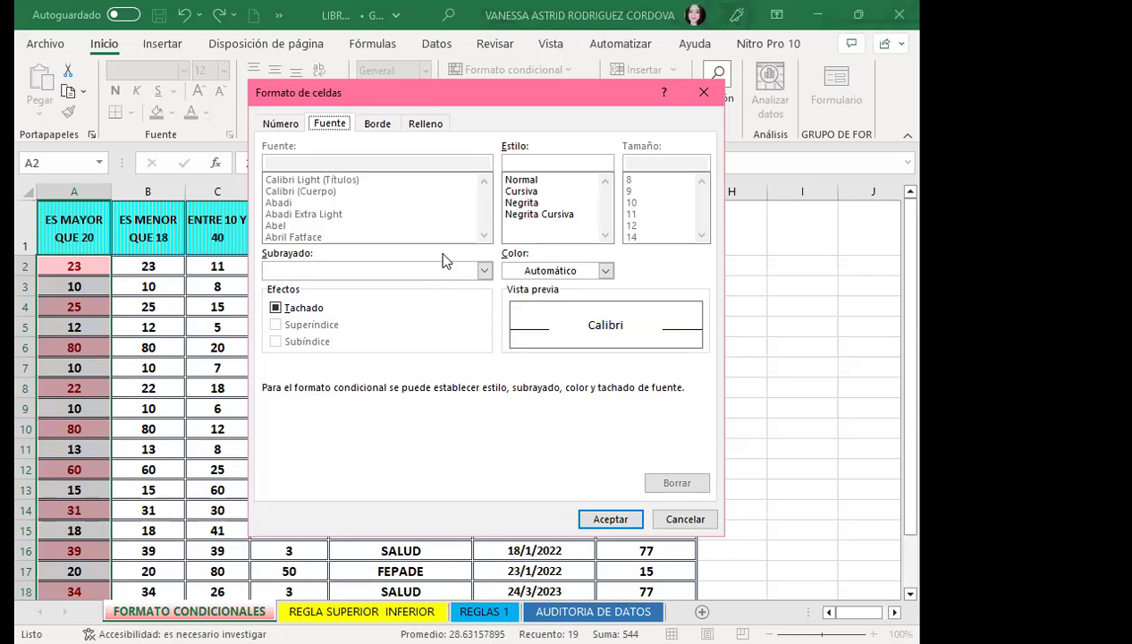
{"action": "left_click", "coordinate": [424, 124]}
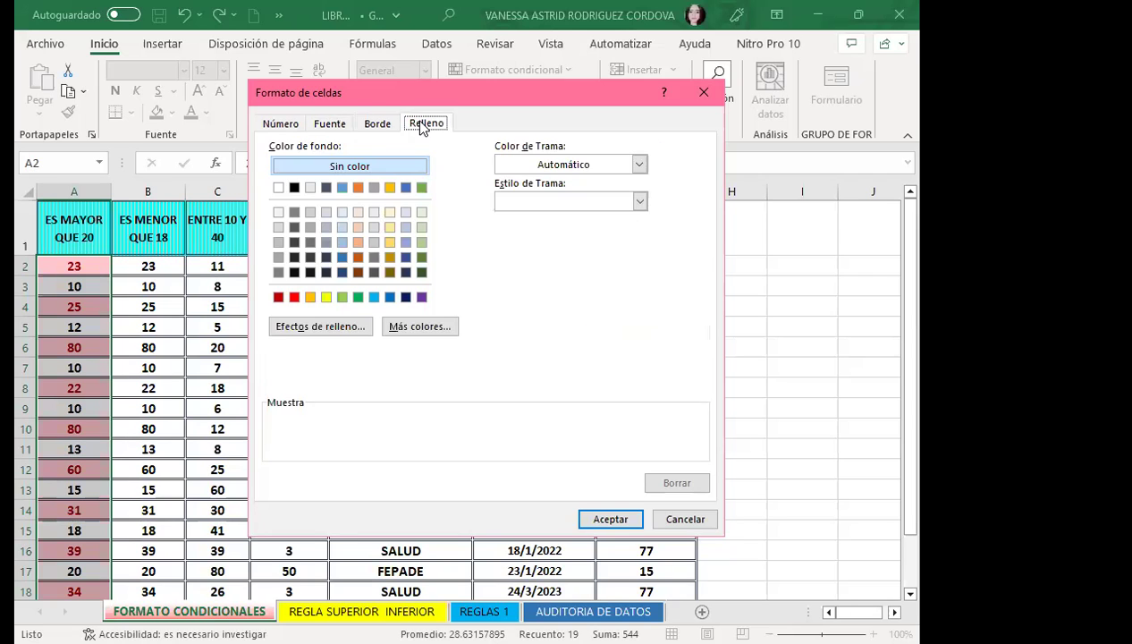
{"action": "left_click", "coordinate": [323, 330]}
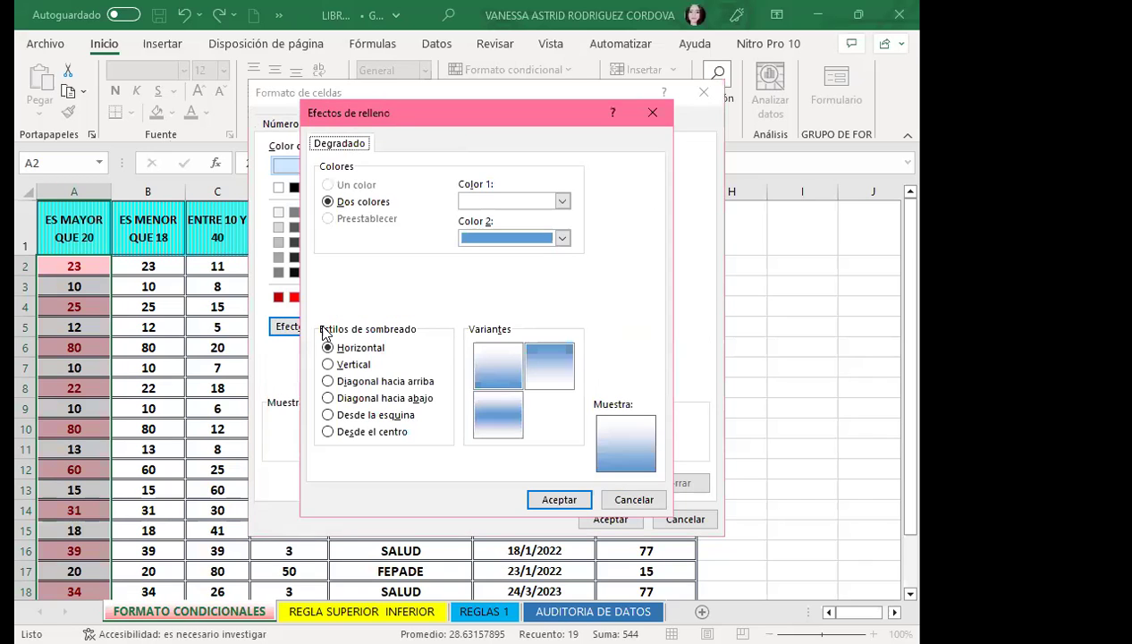
{"action": "left_click", "coordinate": [562, 202]}
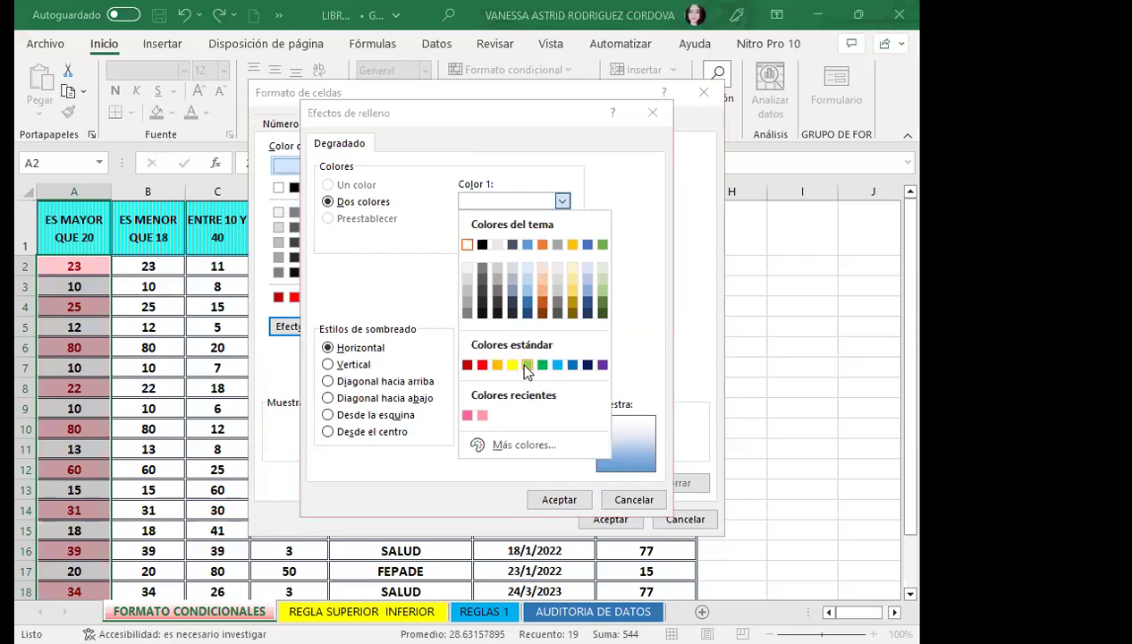
{"action": "left_click", "coordinate": [527, 365]}
{"action": "left_click", "coordinate": [562, 237]}
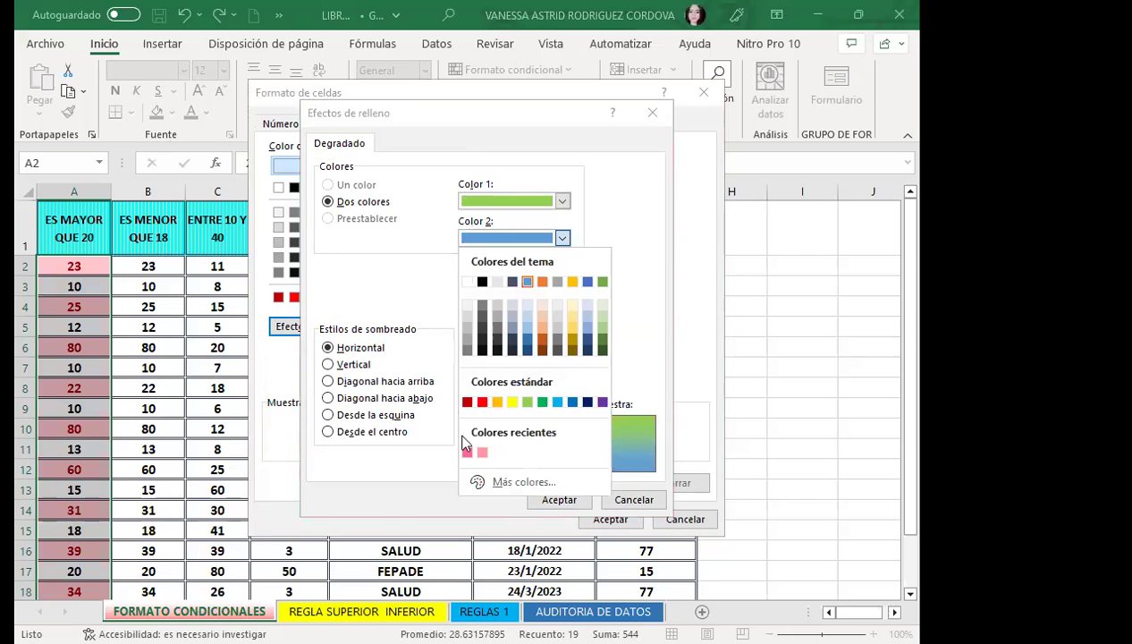
{"action": "left_click", "coordinate": [467, 451]}
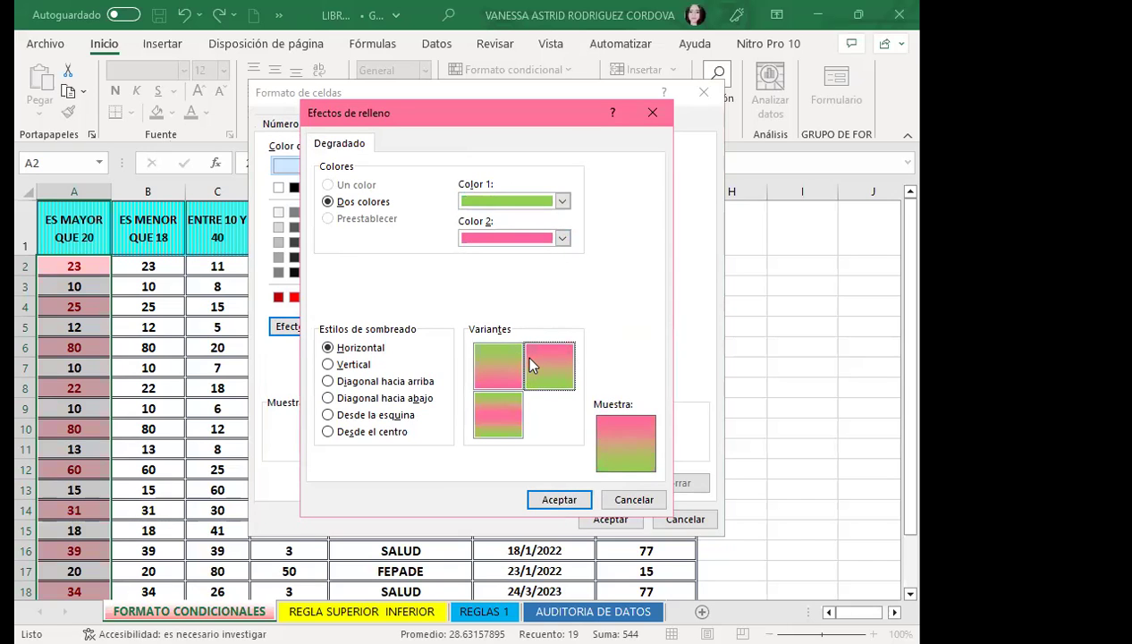
{"action": "left_click", "coordinate": [573, 499]}
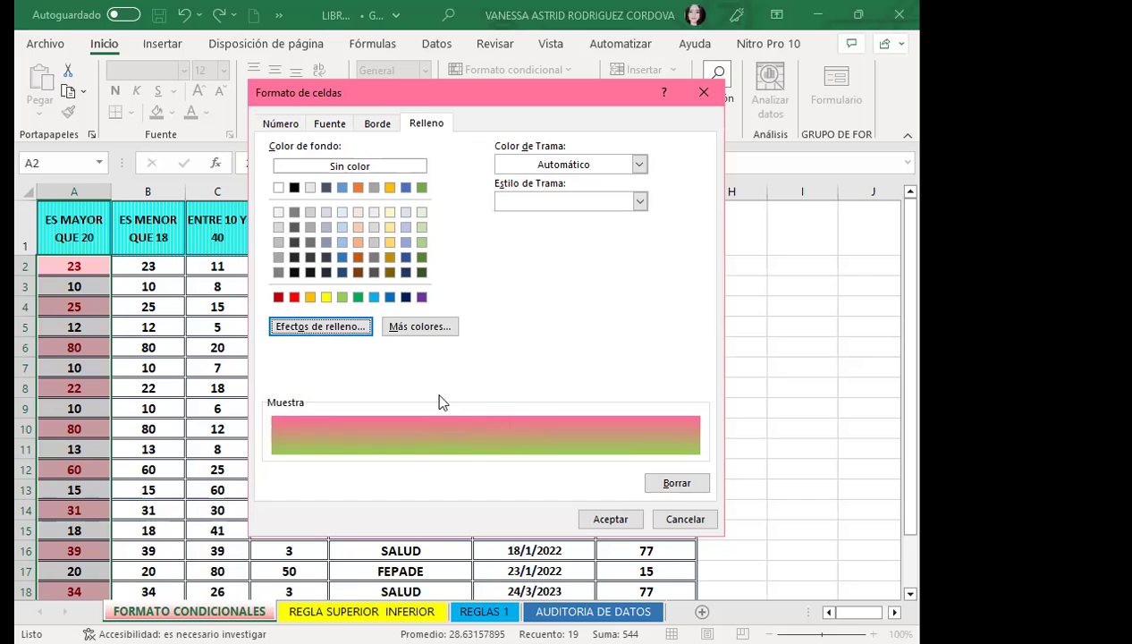
{"action": "left_click", "coordinate": [324, 325]}
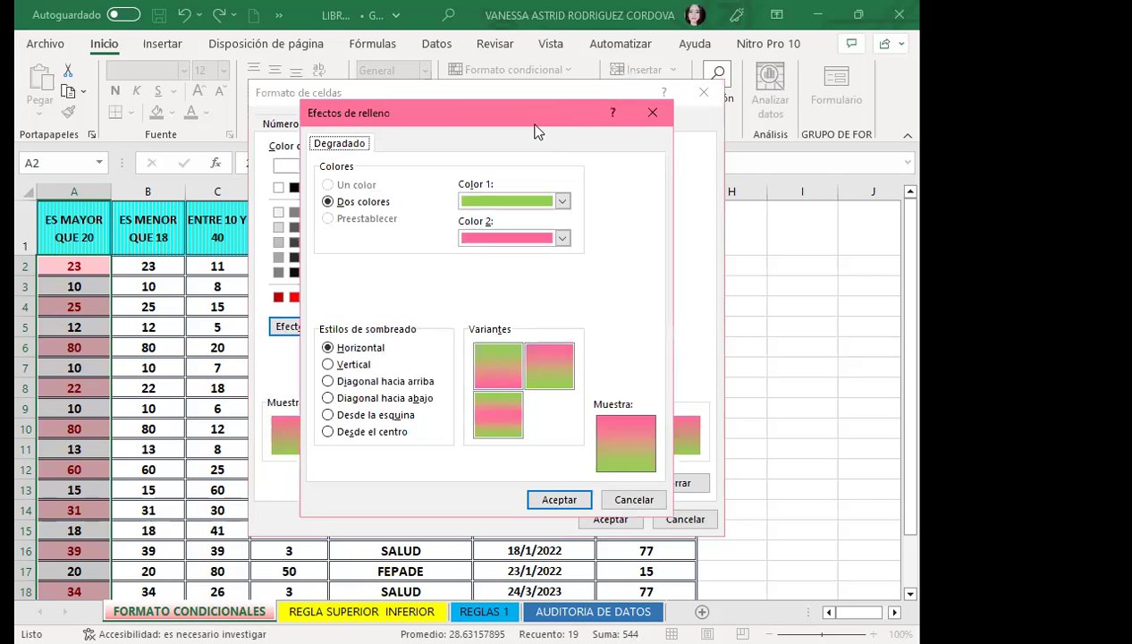
{"action": "left_click", "coordinate": [651, 114]}
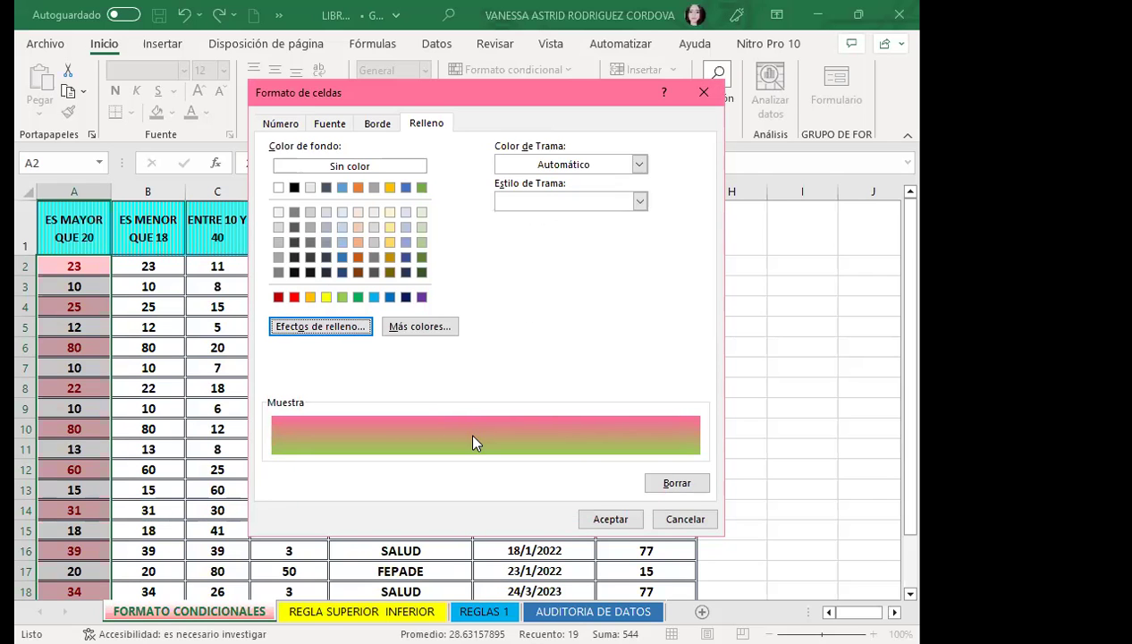
{"action": "left_click", "coordinate": [609, 519]}
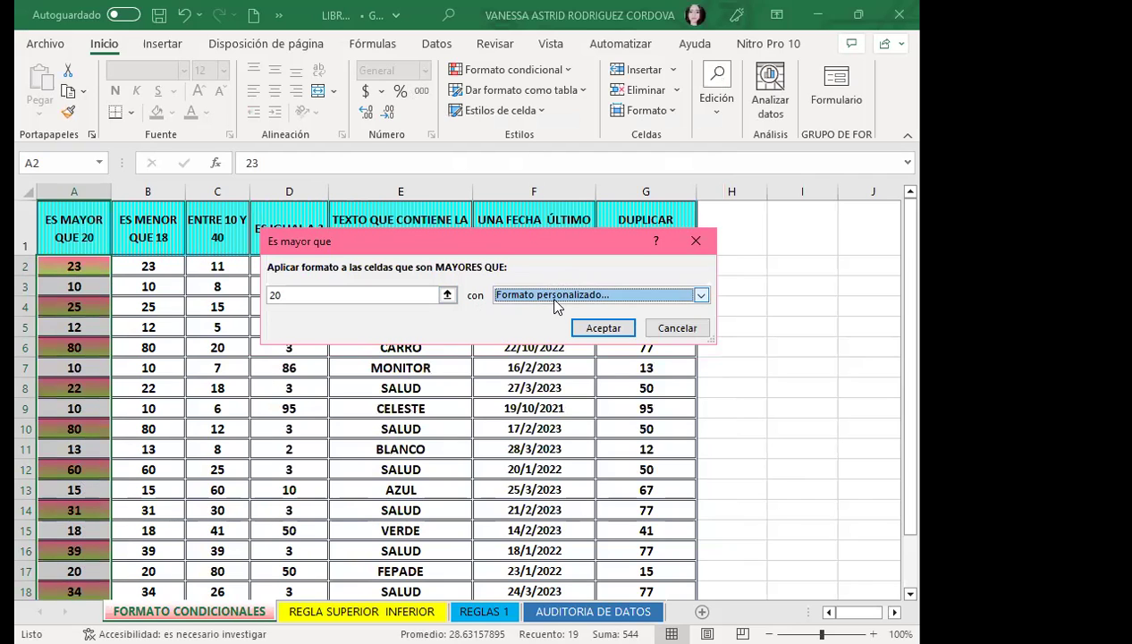
Apply the greater-than-20 gradient rule to A2:A20.
{"action": "left_click", "coordinate": [603, 328]}
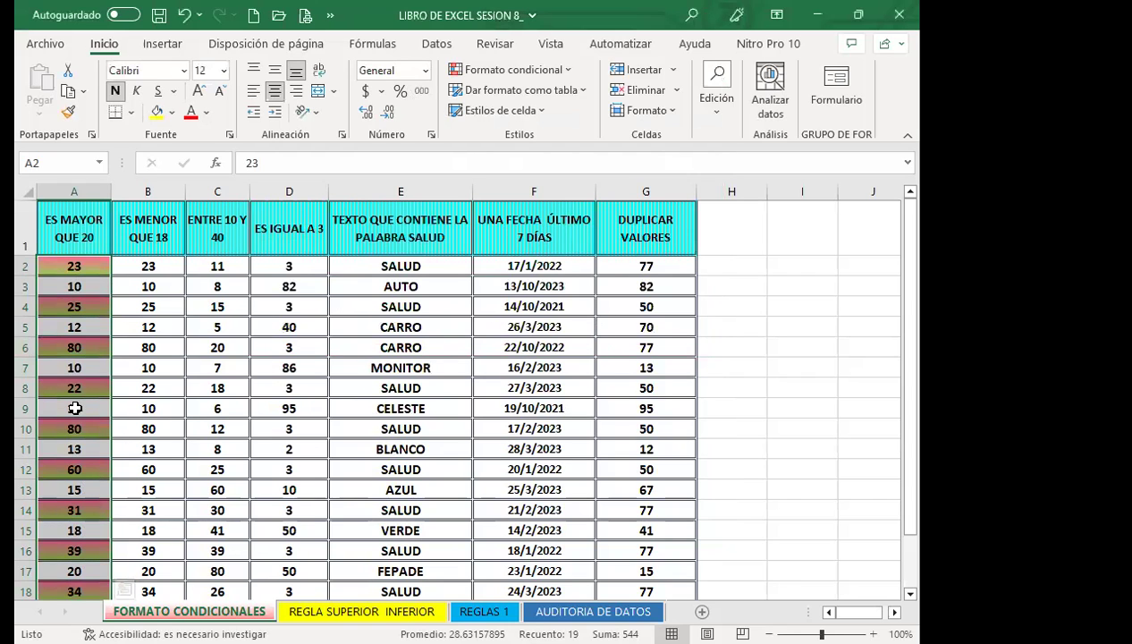
{"action": "scroll", "coordinate": [80, 438], "scroll_direction": "down", "scroll_amount": 3}
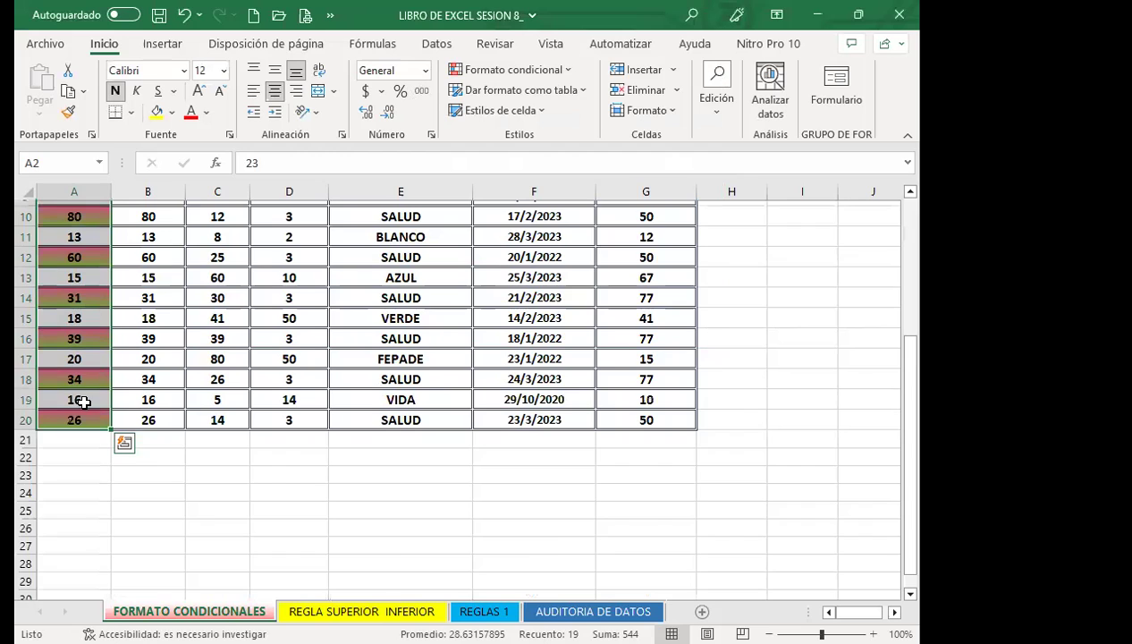
{"action": "scroll", "coordinate": [83, 402], "scroll_direction": "up", "scroll_amount": 3}
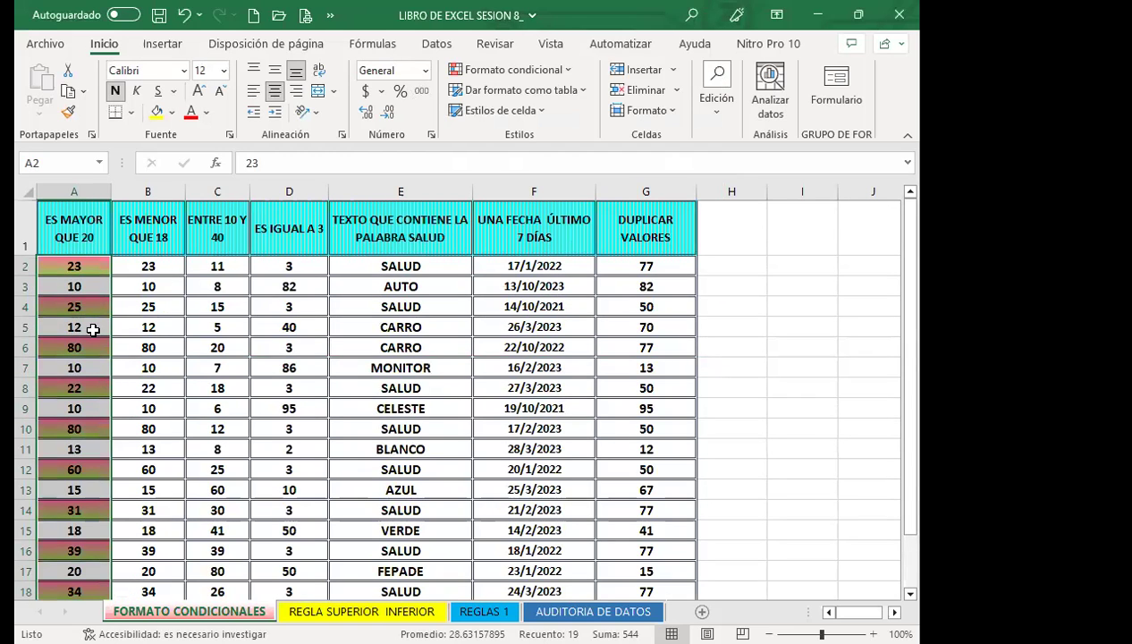
Test the rule by changing A4 from 25 to 5.
{"action": "left_click", "coordinate": [88, 306]}
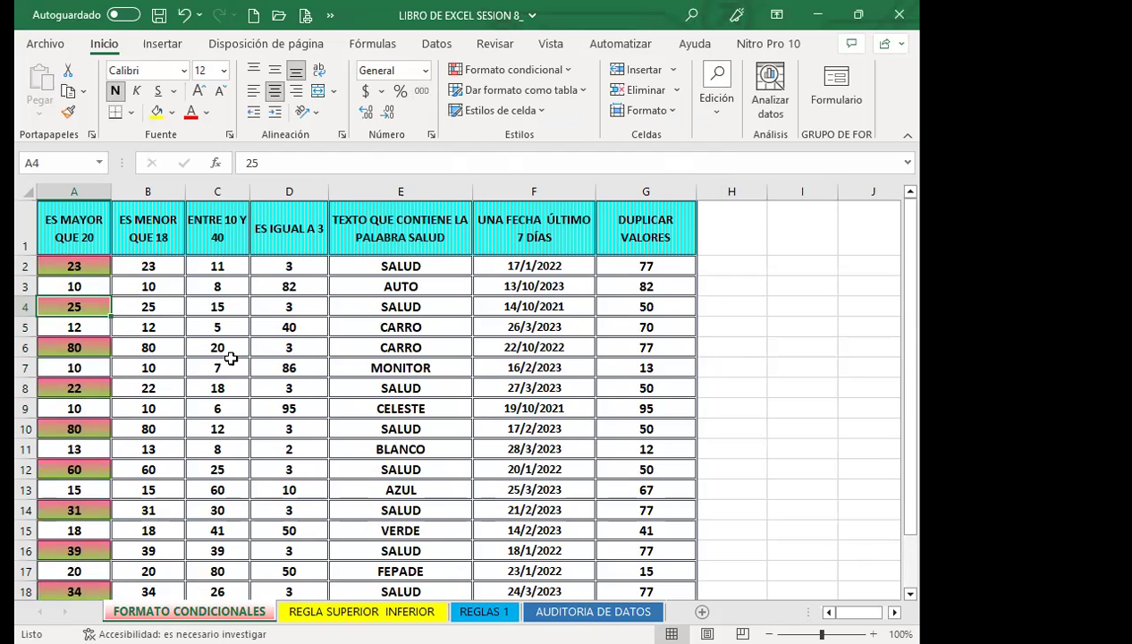
{"action": "type", "text": "5"}
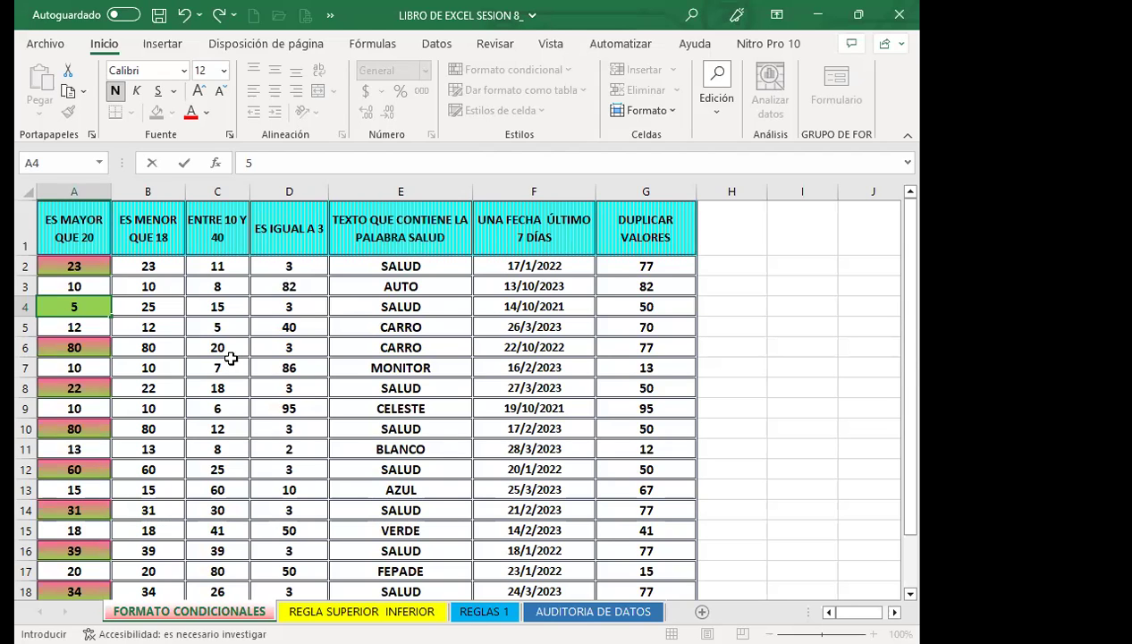
{"action": "key", "text": "Return"}
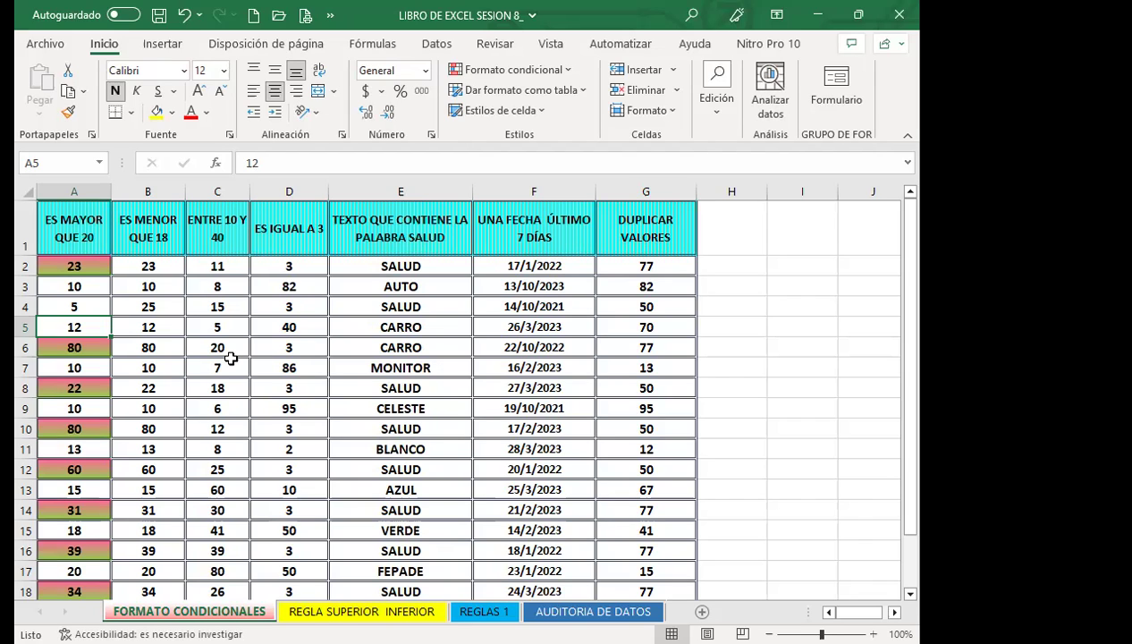
Undo the A4 change, enter 25 in A3, and clear cell A4.
{"action": "key", "text": "ctrl+z"}
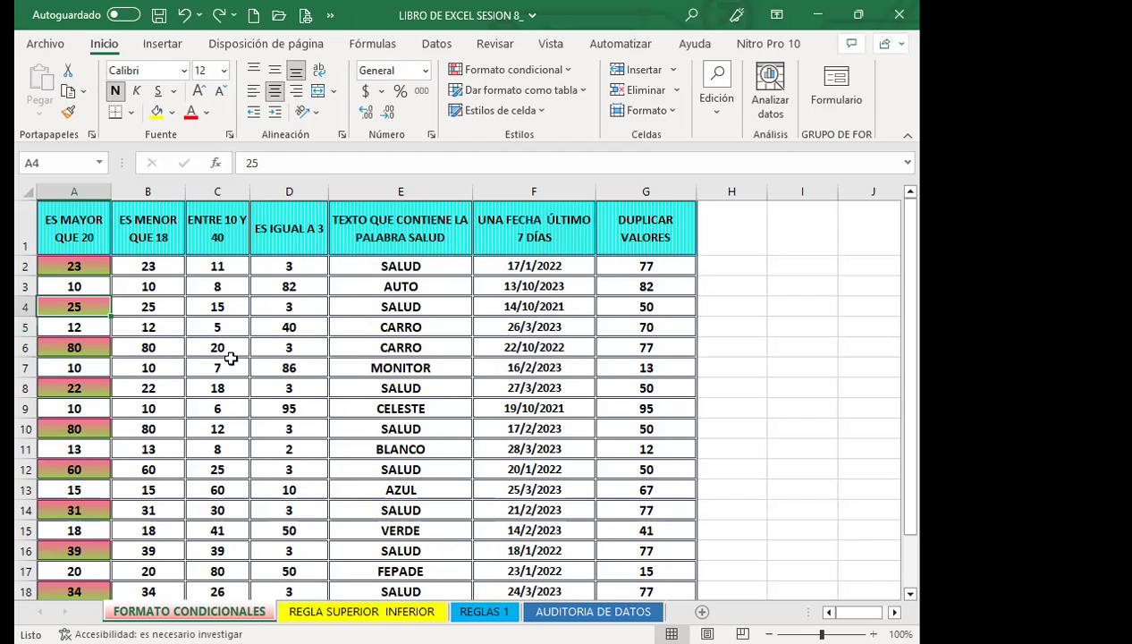
{"action": "key", "text": "Up"}
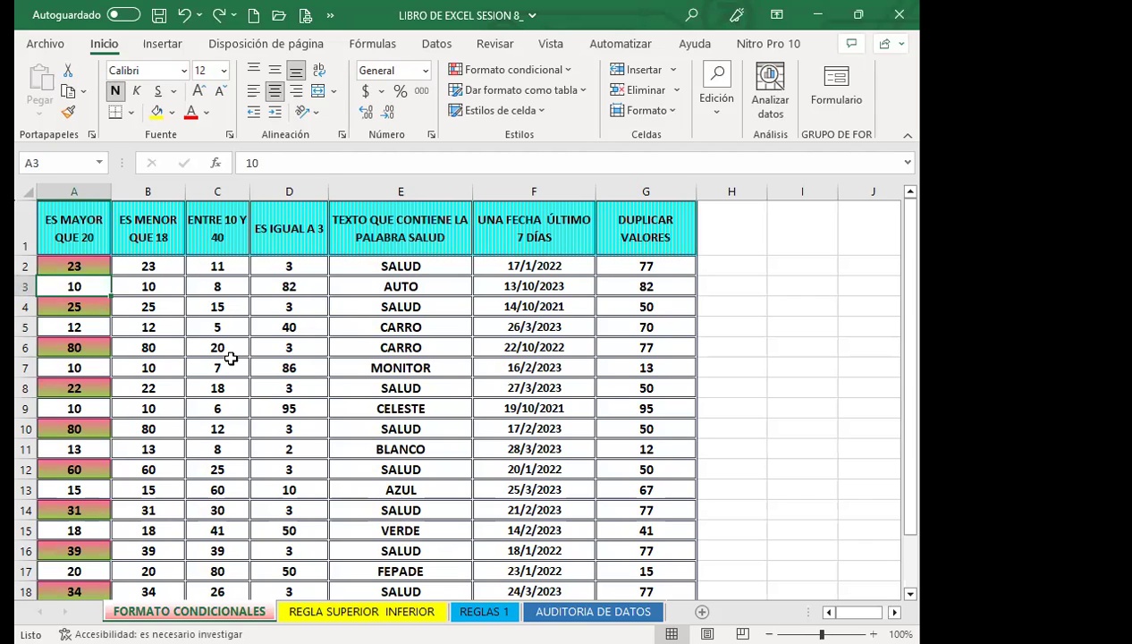
{"action": "type", "text": "25"}
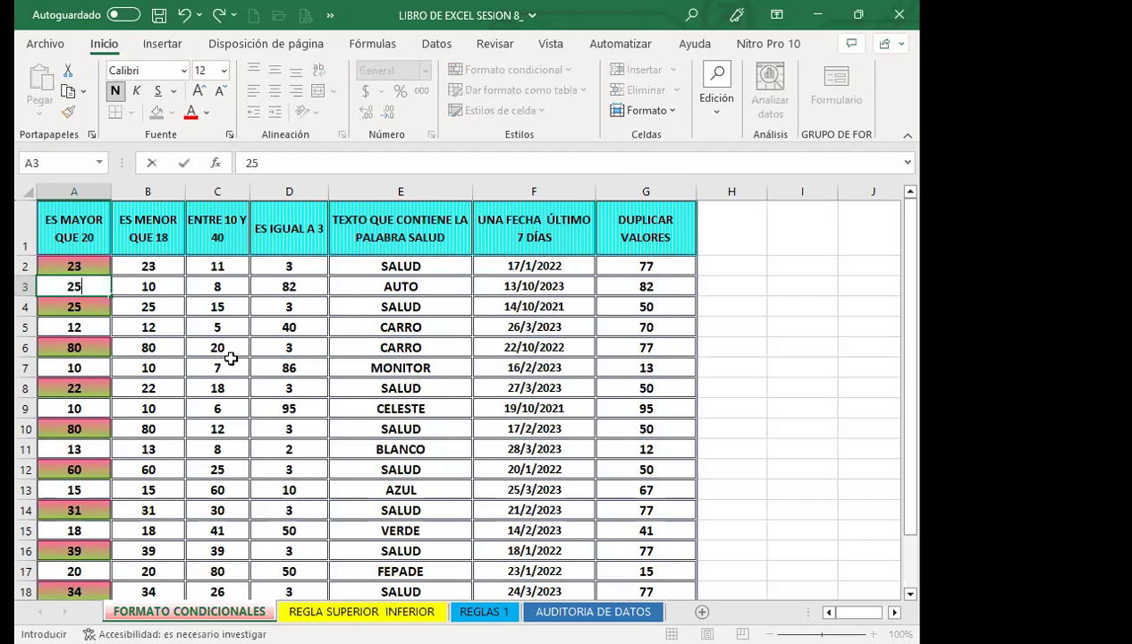
{"action": "key", "text": "Return"}
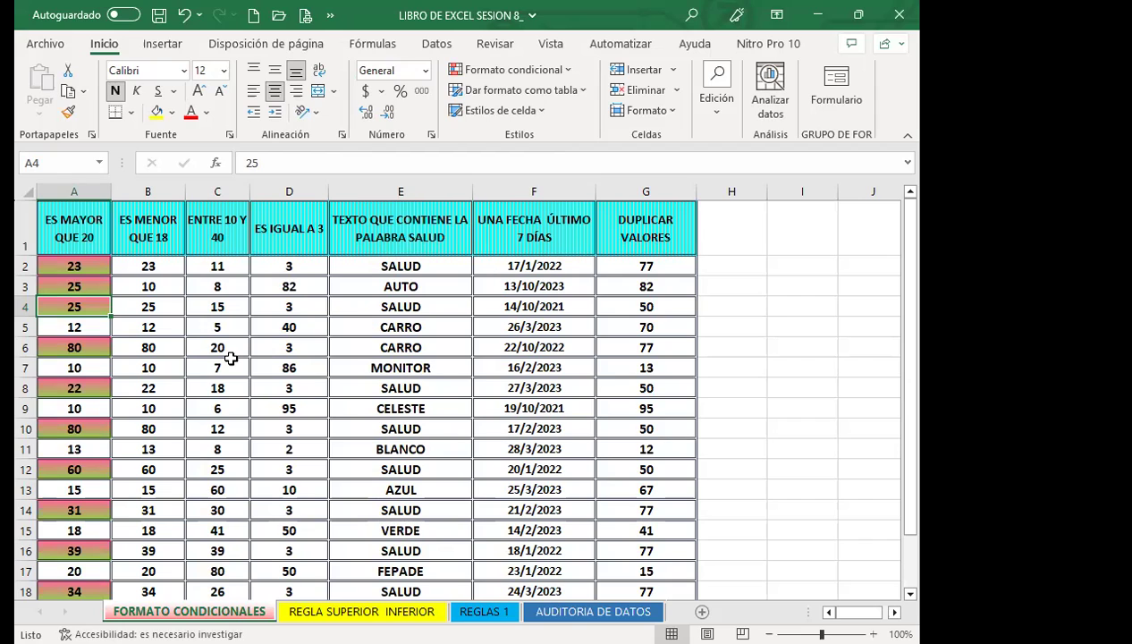
{"action": "key", "text": "Delete"}
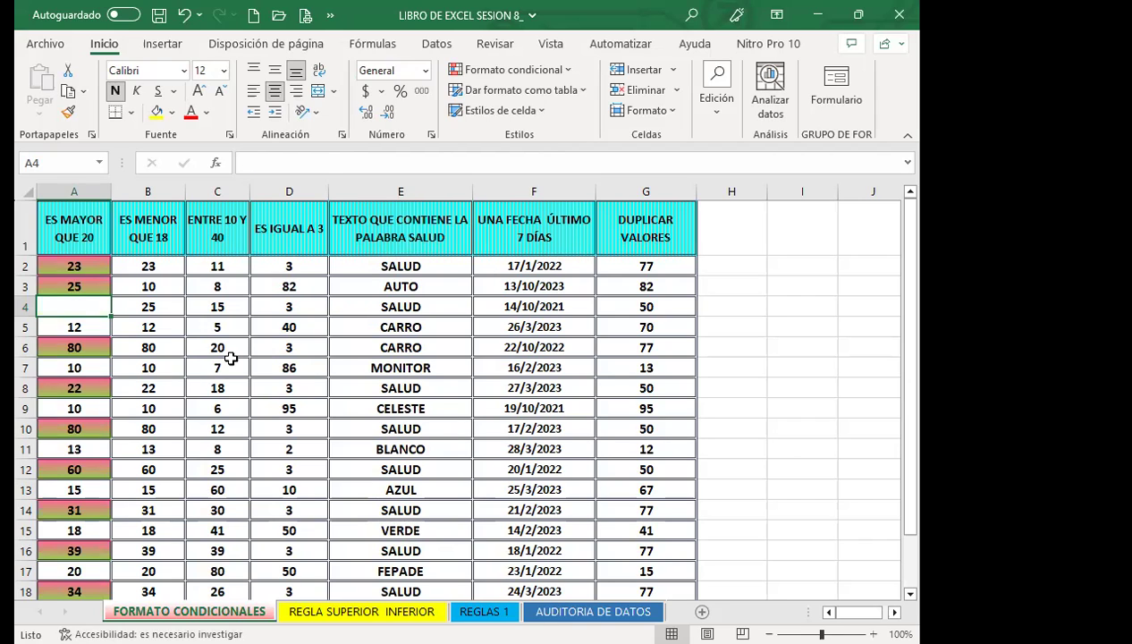
{"action": "left_click", "coordinate": [81, 386]}
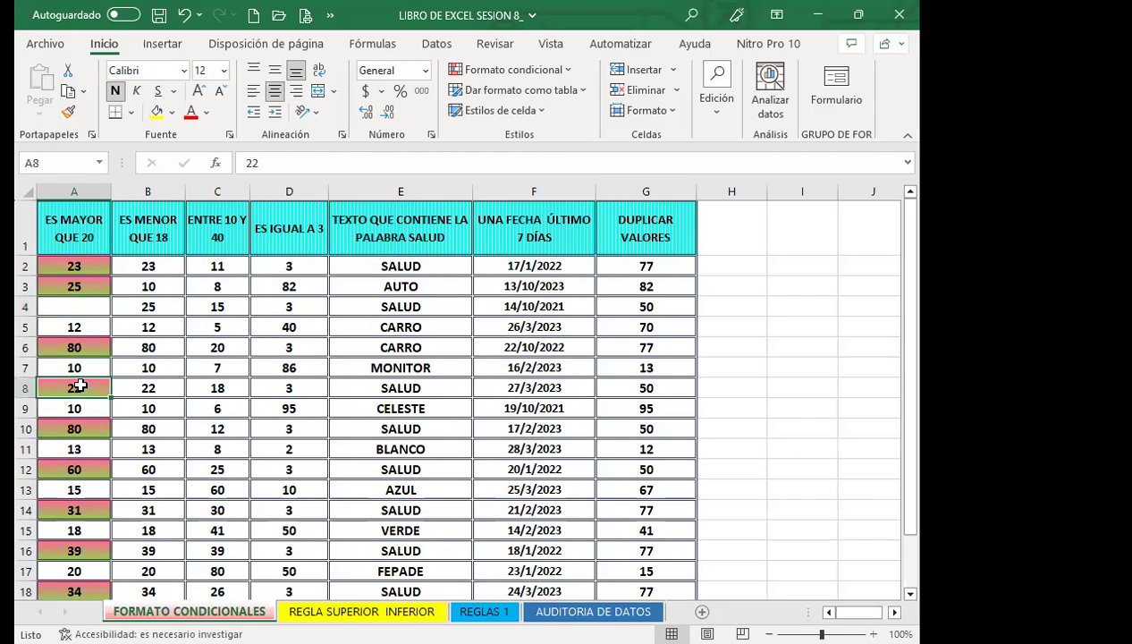
{"action": "key", "text": "Delete"}
{"action": "left_click", "coordinate": [70, 446]}
{"action": "key", "text": "Delete"}
{"action": "left_click", "coordinate": [72, 468]}
{"action": "key", "text": "Delete"}
{"action": "left_click_drag", "start_coordinate": [75, 489], "coordinate": [82, 508]}
{"action": "left_click", "coordinate": [82, 508]}
{"action": "key", "text": "Delete"}
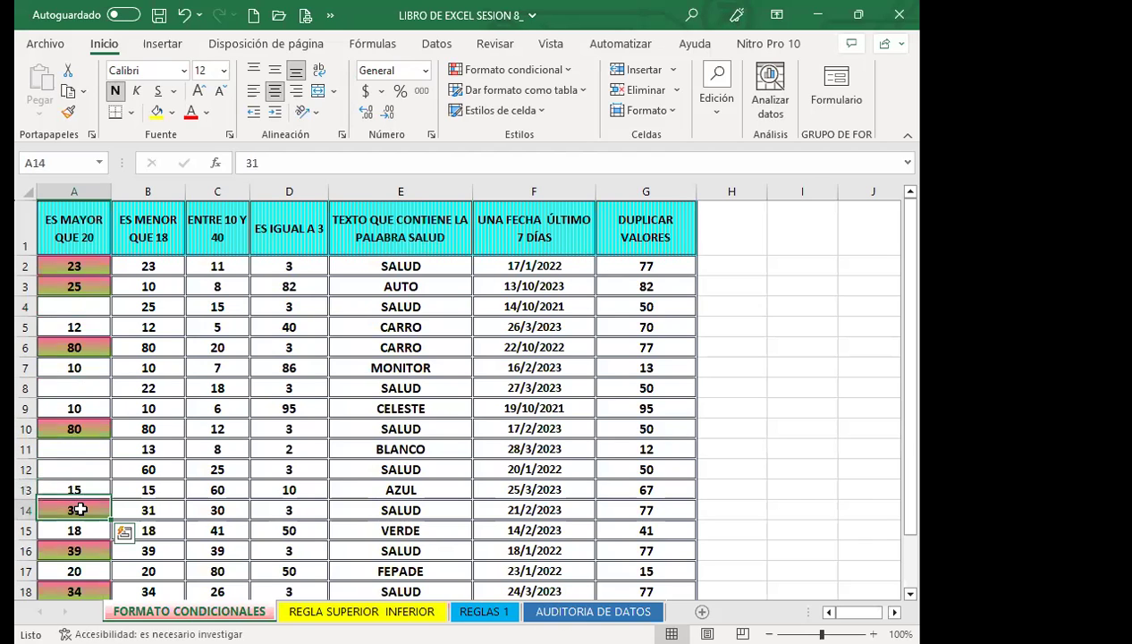
{"action": "left_click", "coordinate": [93, 467]}
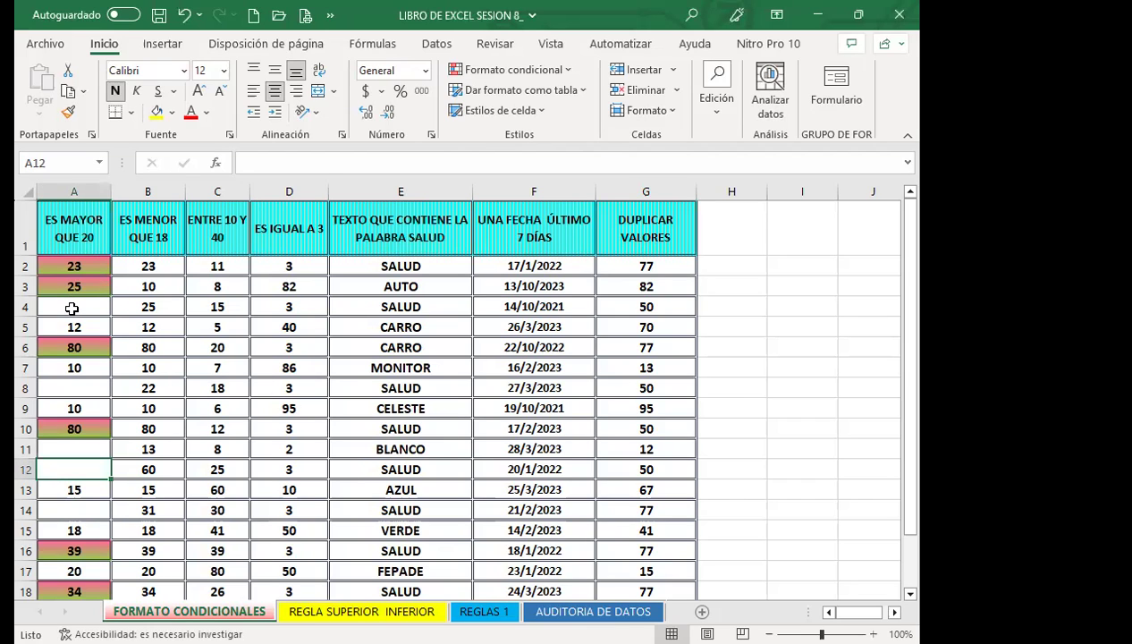
{"action": "left_click", "coordinate": [108, 306]}
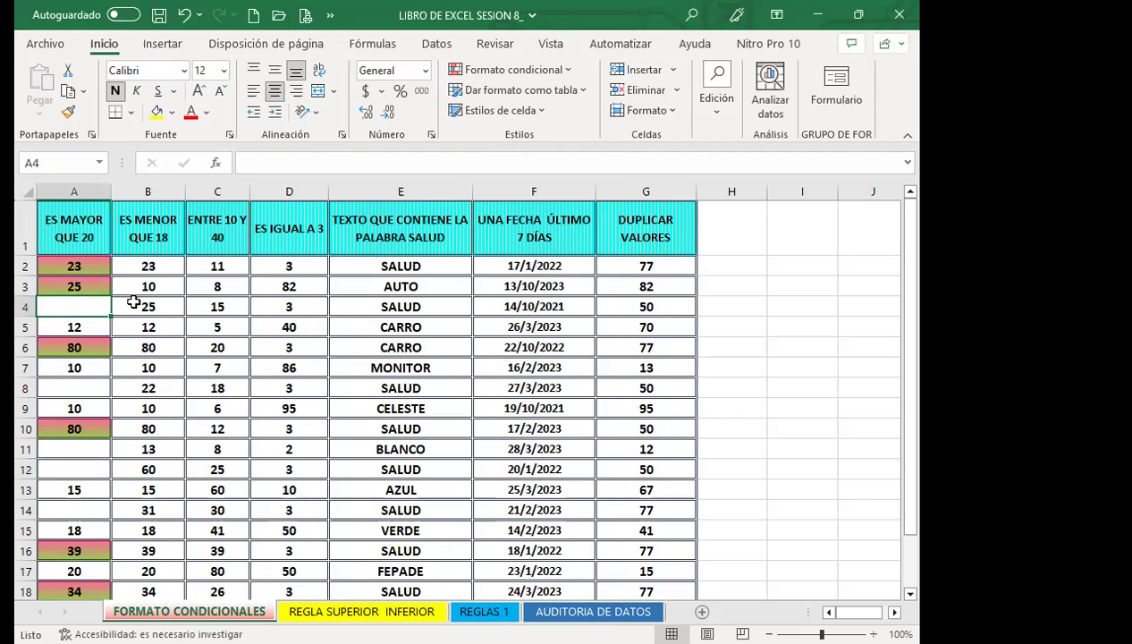
{"action": "key", "text": "ctrl+z"}
{"action": "key", "text": "ctrl+z"}
{"action": "key", "text": "ctrl+z"}
{"action": "key", "text": "ctrl+z"}
{"action": "key", "text": "ctrl+z"}
{"action": "key", "text": "F2"}
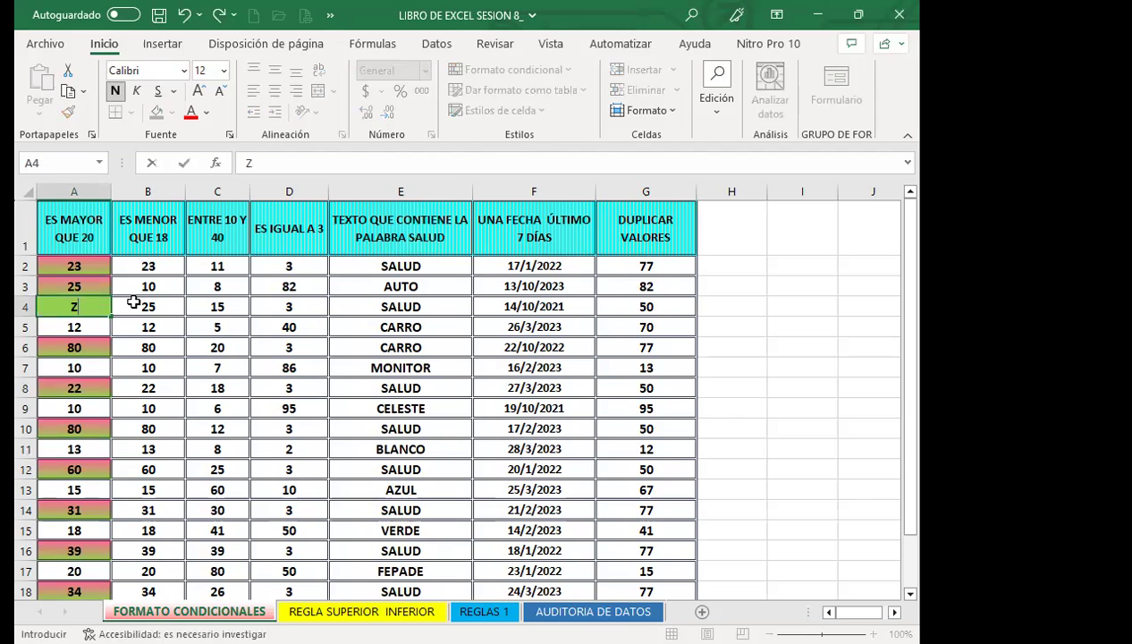
{"action": "key", "text": "Escape"}
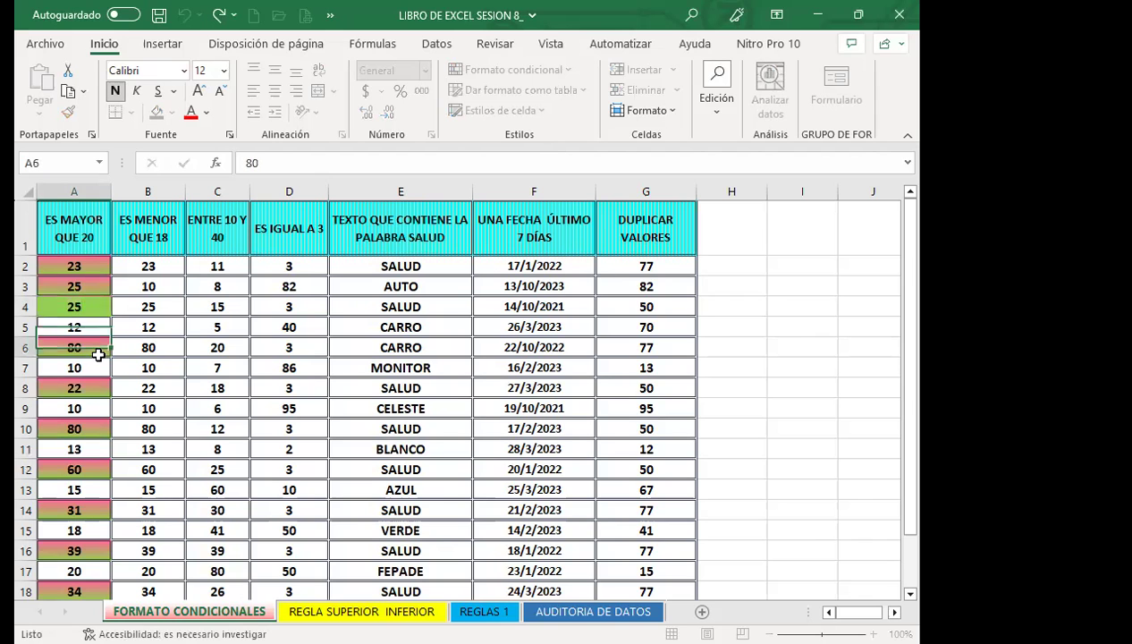
{"action": "key", "text": "ctrl+z"}
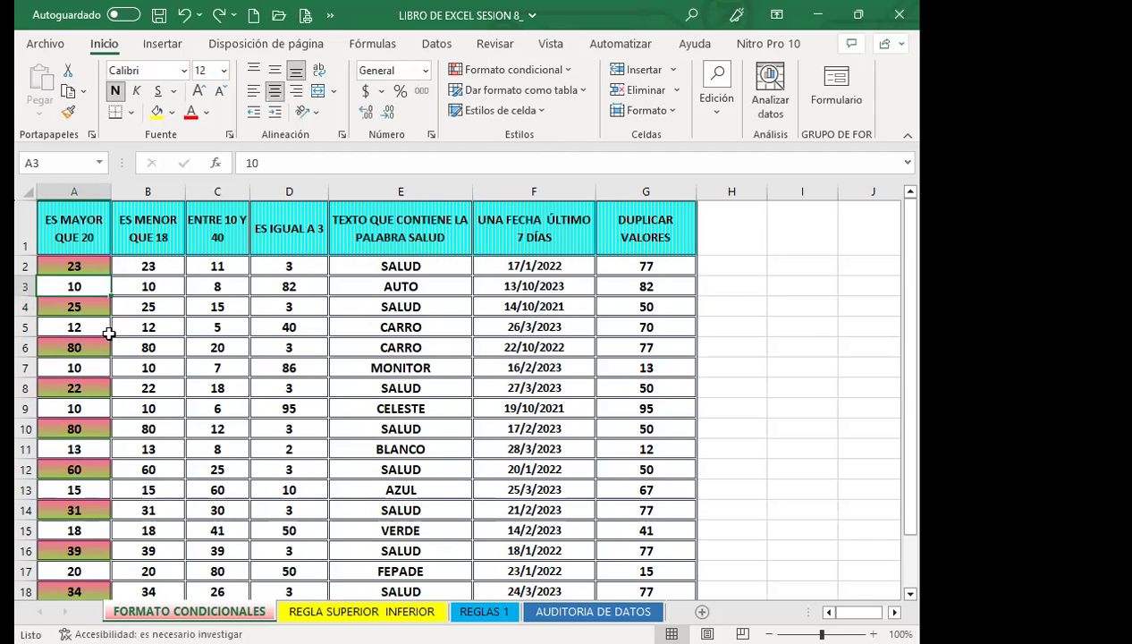
{"action": "scroll", "coordinate": [89, 375], "scroll_direction": "down", "scroll_amount": 1}
{"action": "left_click", "coordinate": [89, 505]}
{"action": "left_click", "coordinate": [93, 465]}
{"action": "scroll", "coordinate": [89, 403], "scroll_direction": "up", "scroll_amount": 1}
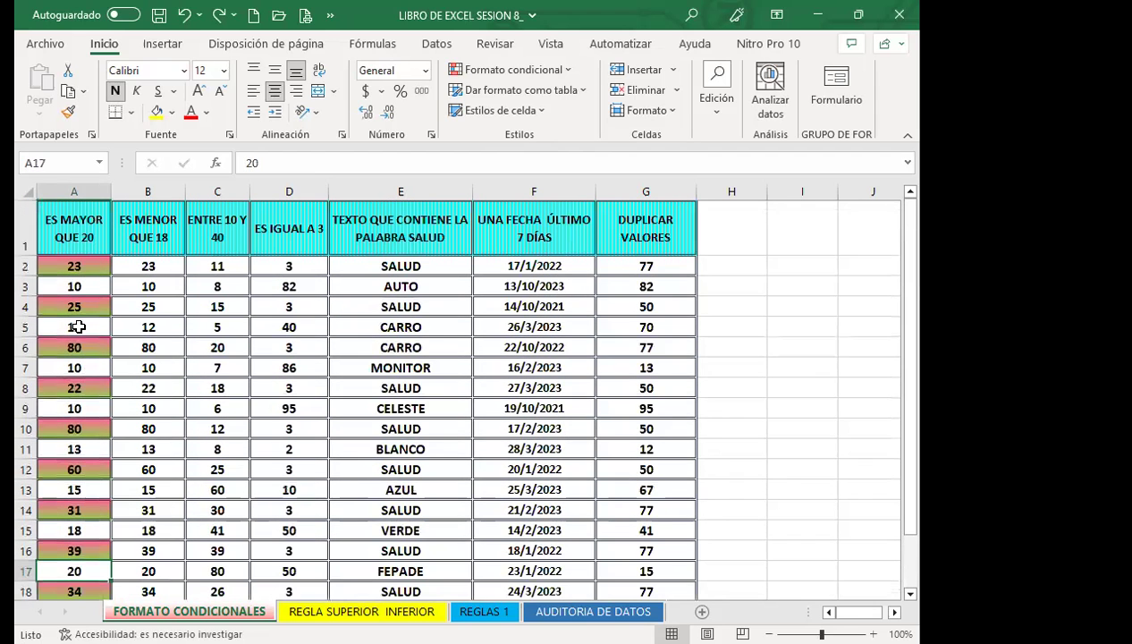
{"action": "left_click", "coordinate": [156, 267]}
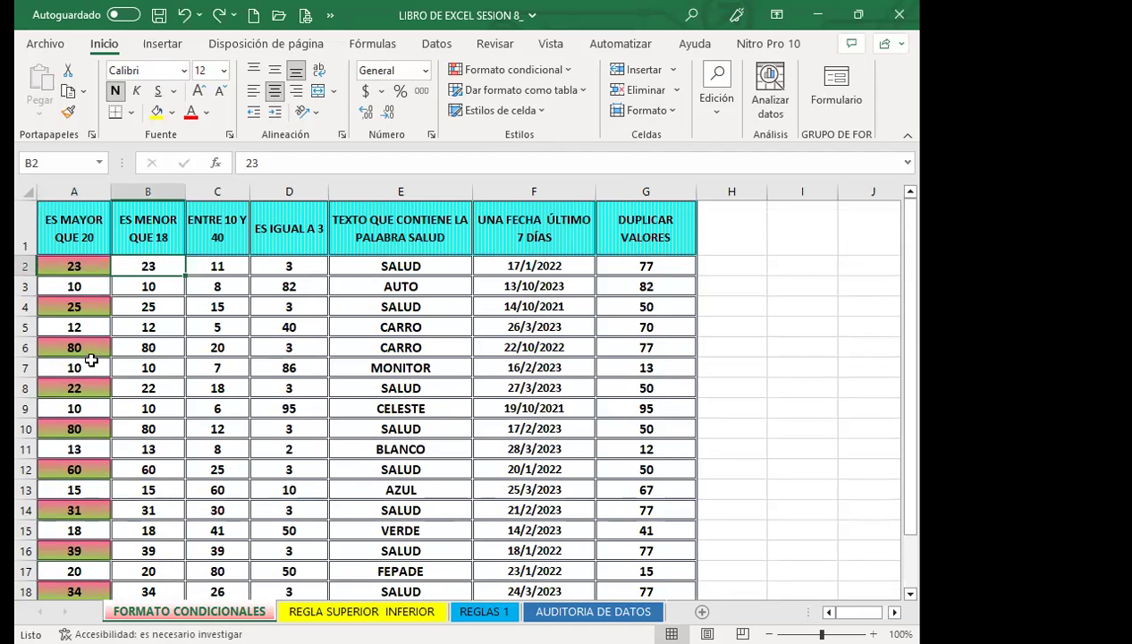
{"action": "left_click", "coordinate": [93, 355]}
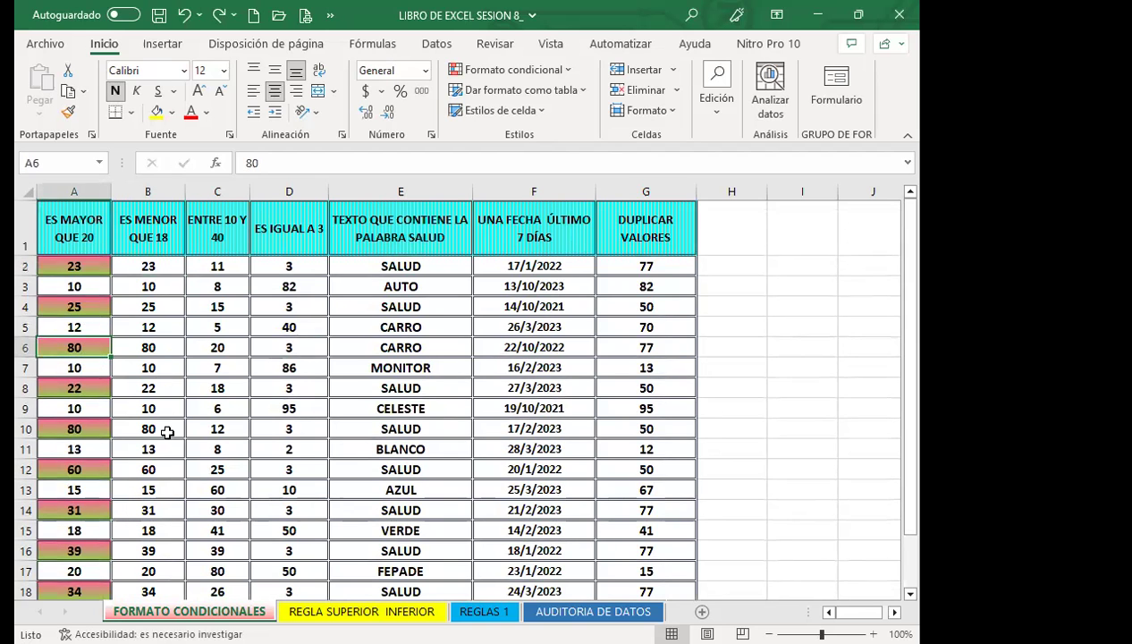
{"action": "scroll", "coordinate": [161, 429], "scroll_direction": "down", "scroll_amount": 1}
{"action": "scroll", "coordinate": [150, 514], "scroll_direction": "up", "scroll_amount": 1}
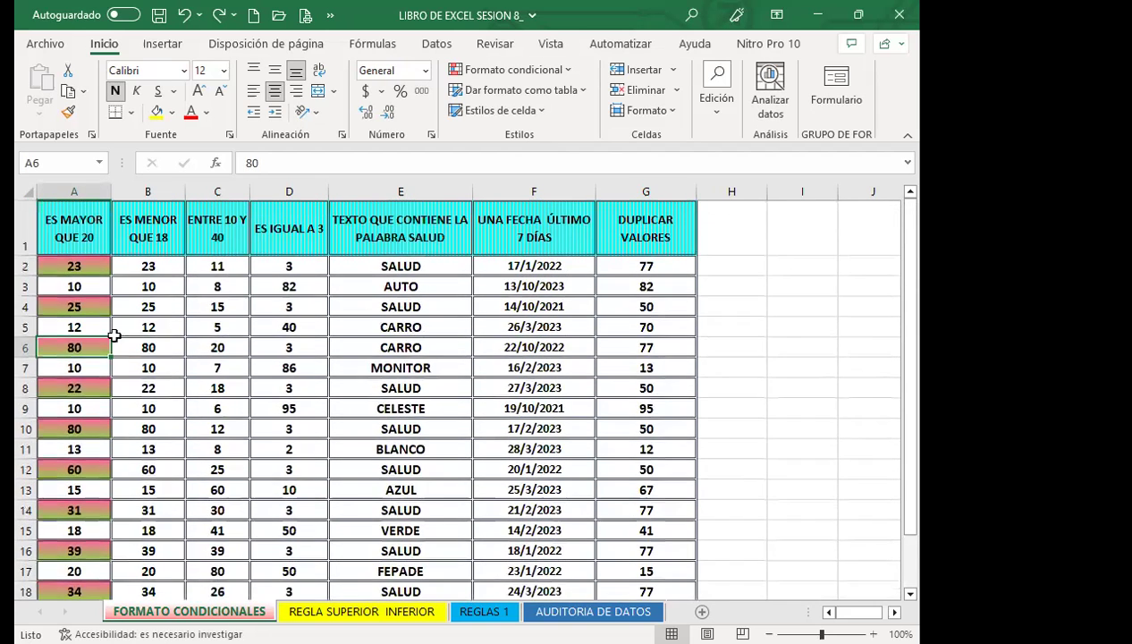
{"action": "left_click", "coordinate": [148, 269]}
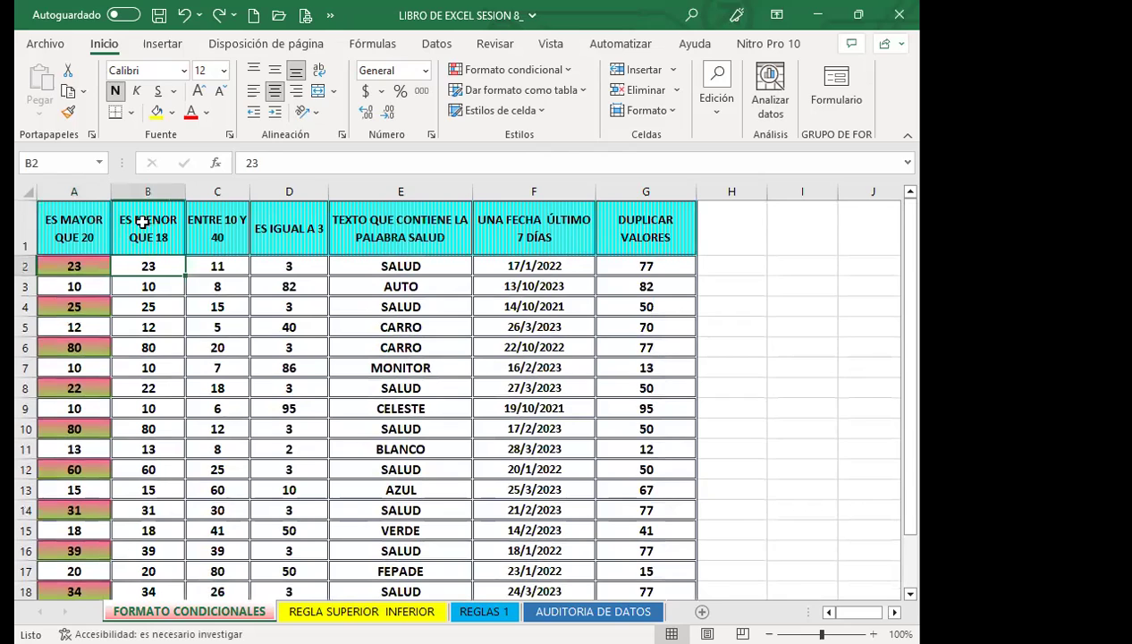
Select the column B values B2:B20 and start an Es menor que highlight rule.
{"action": "left_click", "coordinate": [174, 239]}
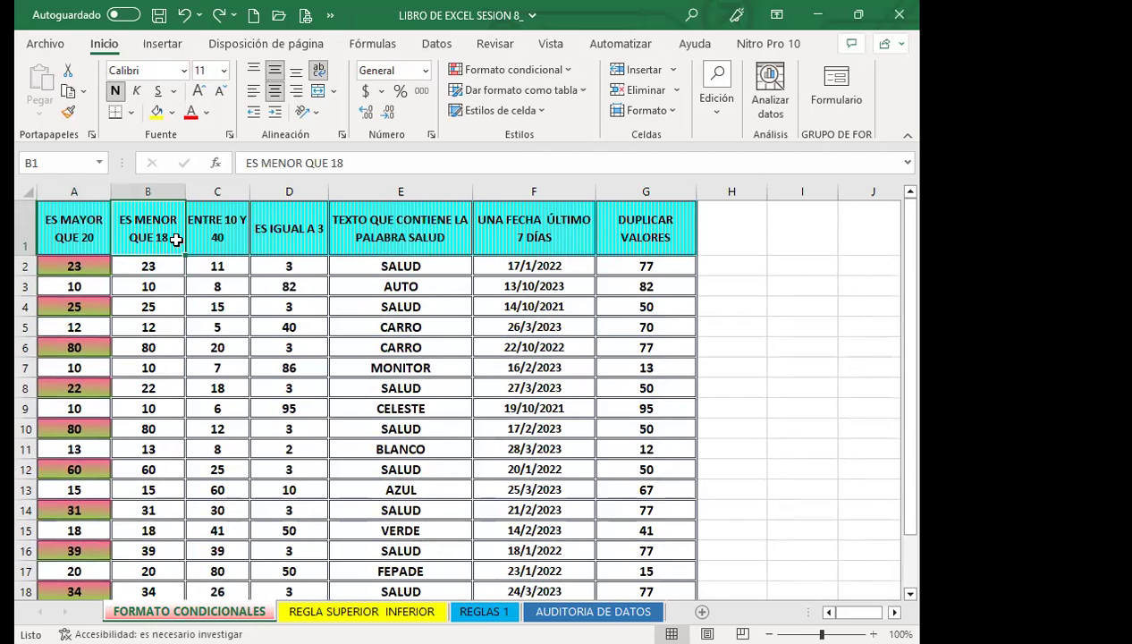
{"action": "mouse_move", "coordinate": [161, 263]}
{"action": "left_mouse_down"}
{"action": "mouse_move", "coordinate": [148, 590]}
{"action": "mouse_move", "coordinate": [147, 578]}
{"action": "left_mouse_up"}
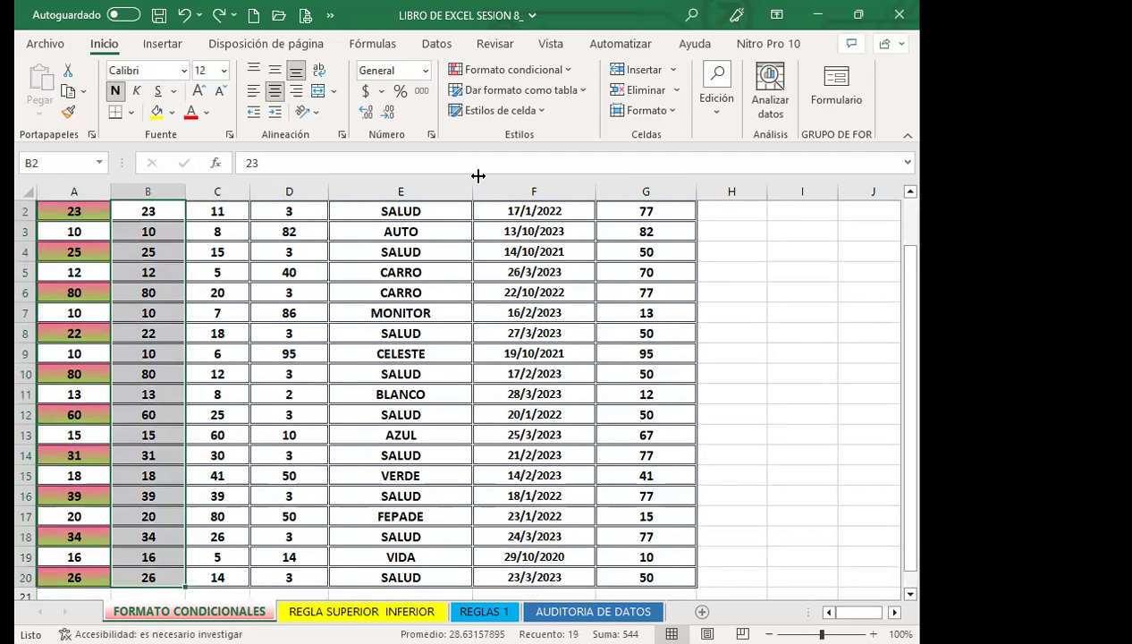
{"action": "left_click", "coordinate": [572, 70]}
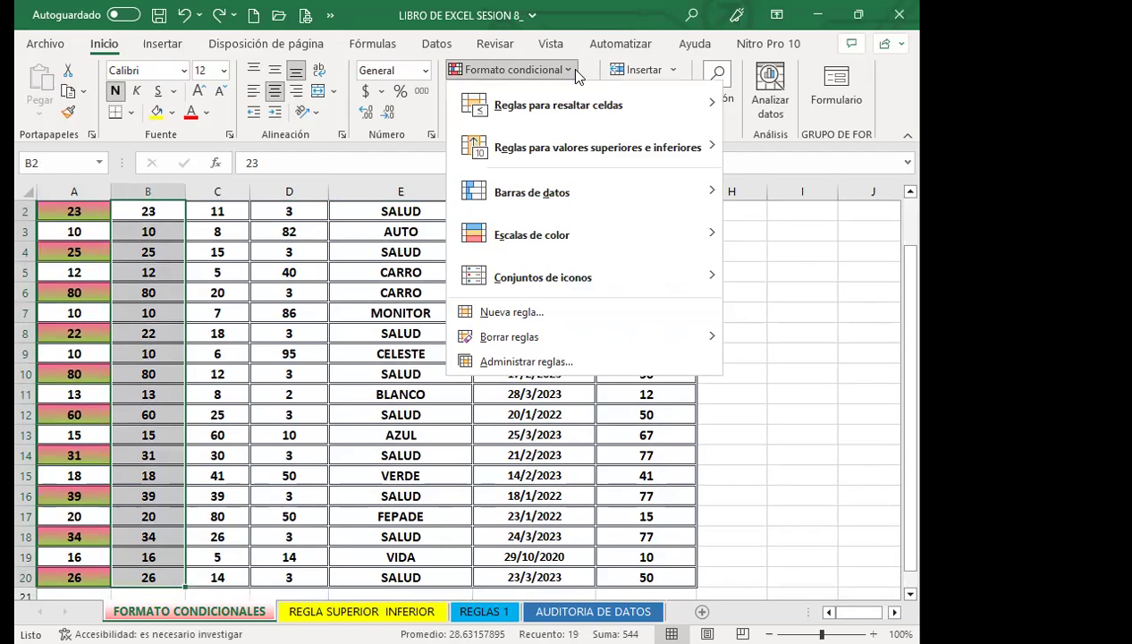
{"action": "mouse_move", "coordinate": [680, 109]}
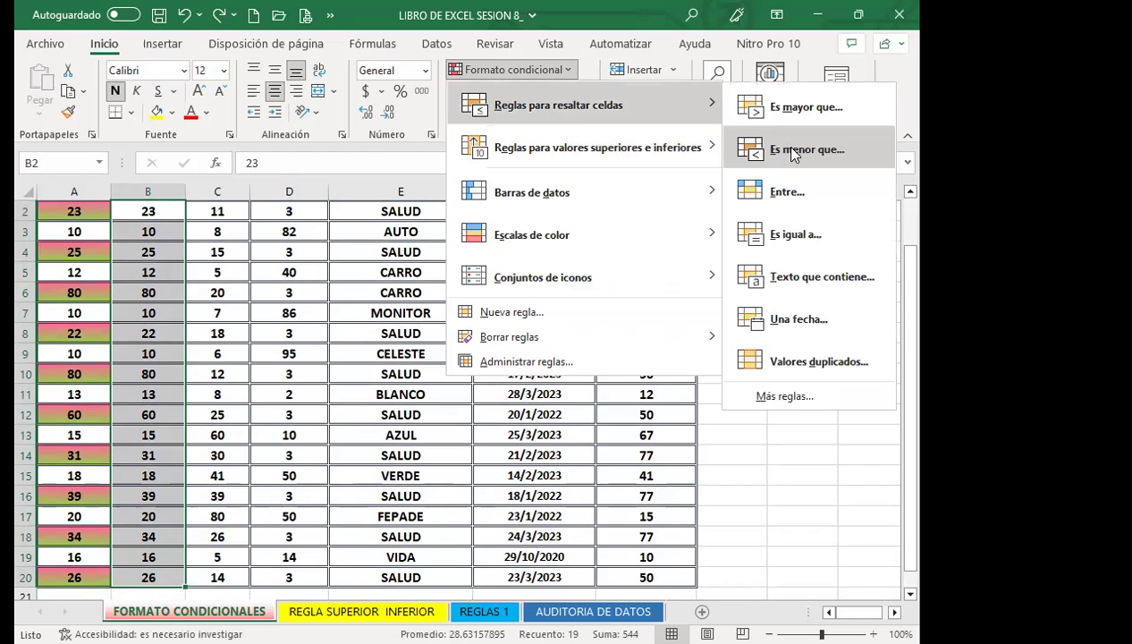
{"action": "left_click", "coordinate": [794, 152]}
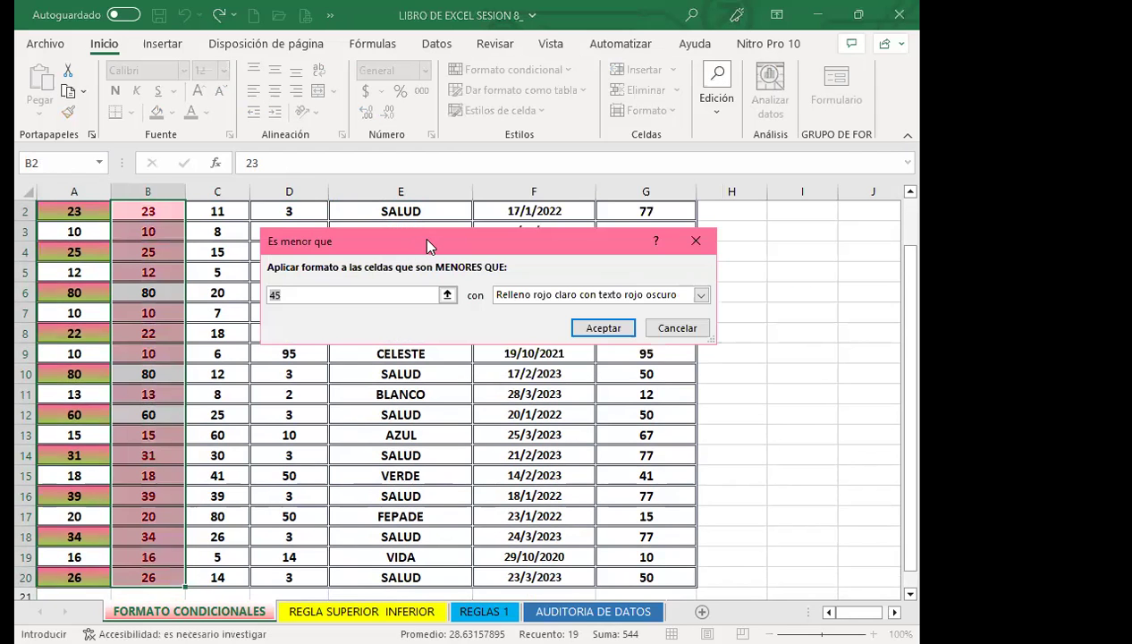
Set the threshold to 18 with Relleno amarillo con texto amarillo oscuro.
{"action": "left_click_drag", "start_coordinate": [427, 246], "coordinate": [460, 265]}
{"action": "scroll", "coordinate": [185, 297], "scroll_direction": "up", "scroll_amount": 1}
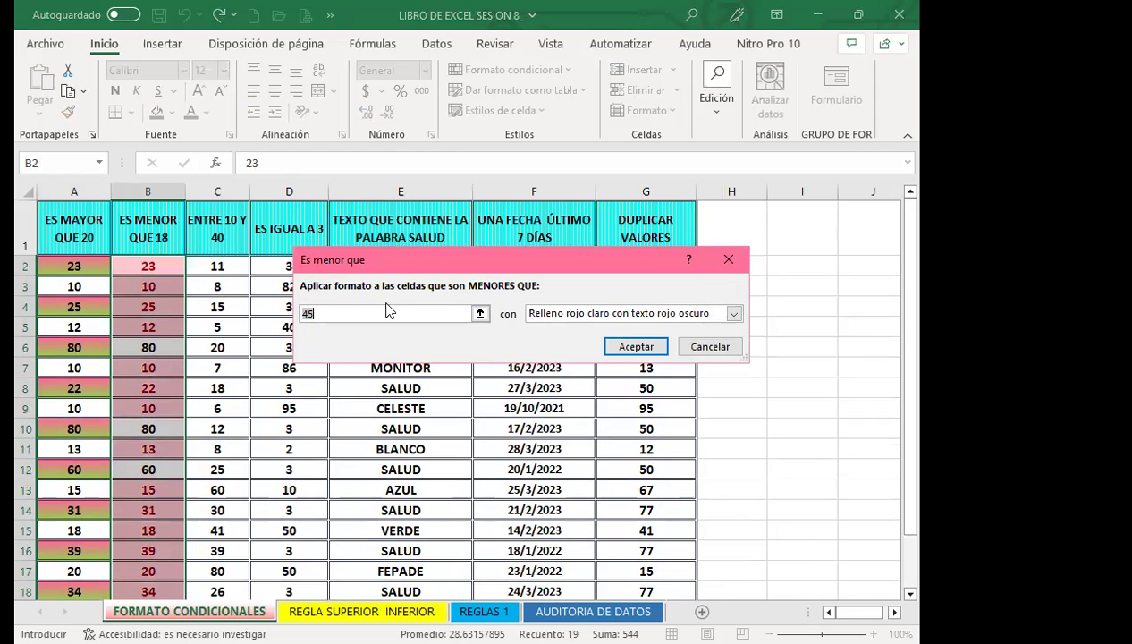
{"action": "type", "text": "18"}
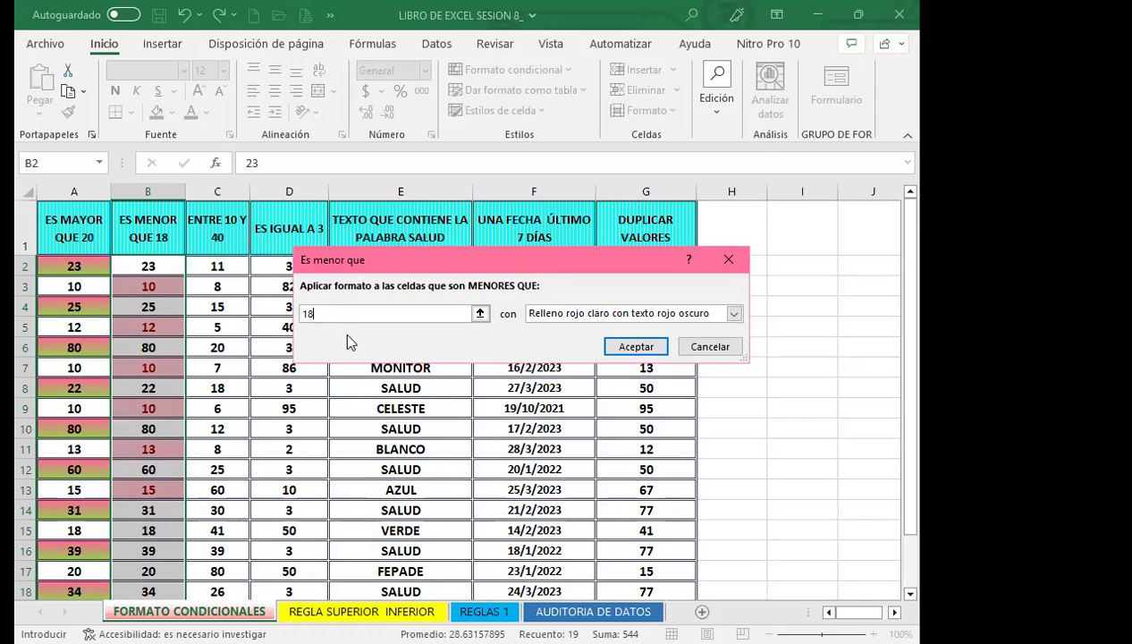
{"action": "left_click", "coordinate": [733, 313]}
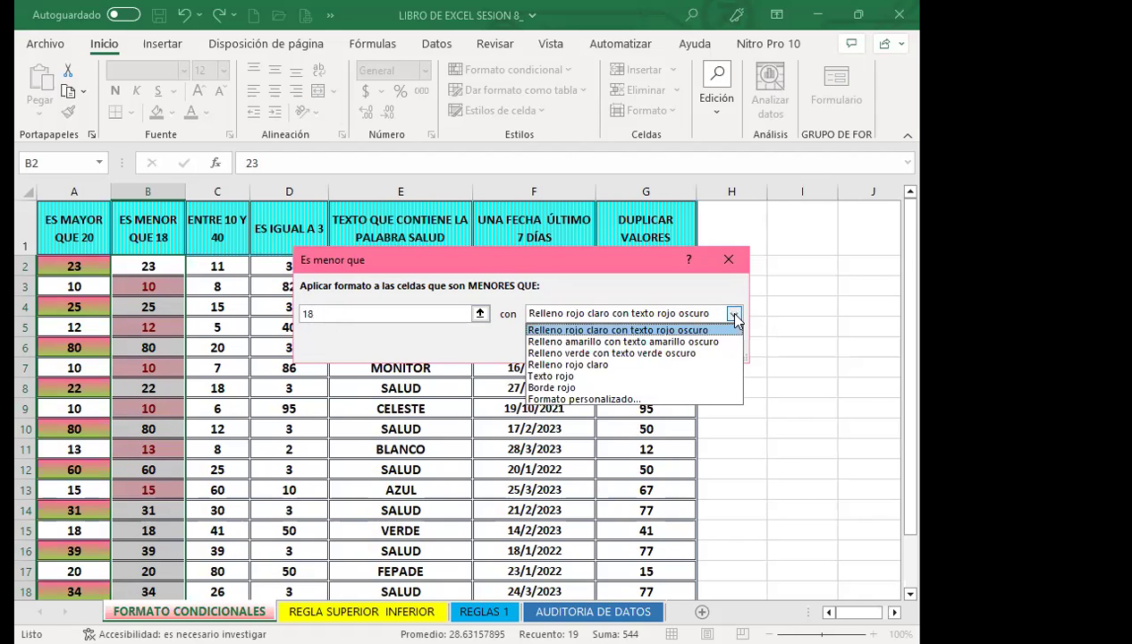
{"action": "left_click", "coordinate": [568, 342]}
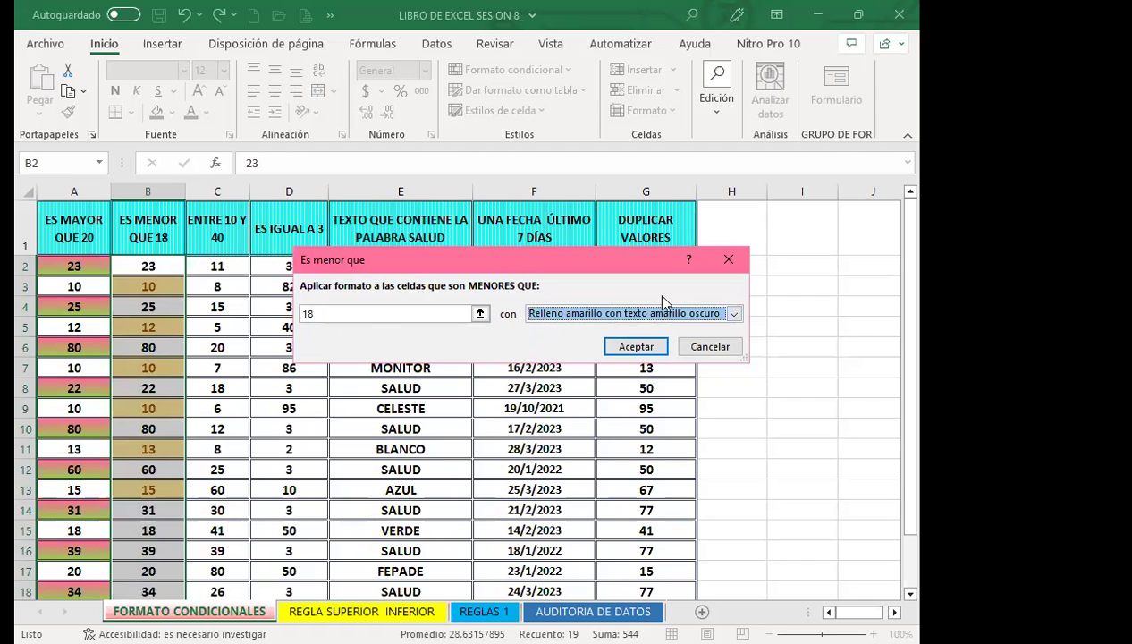
Apply the less-than-18 rule to column B and check the highlighted cells.
{"action": "left_click", "coordinate": [624, 345]}
{"action": "left_click", "coordinate": [178, 422]}
{"action": "scroll", "coordinate": [170, 429], "scroll_direction": "down", "scroll_amount": 2}
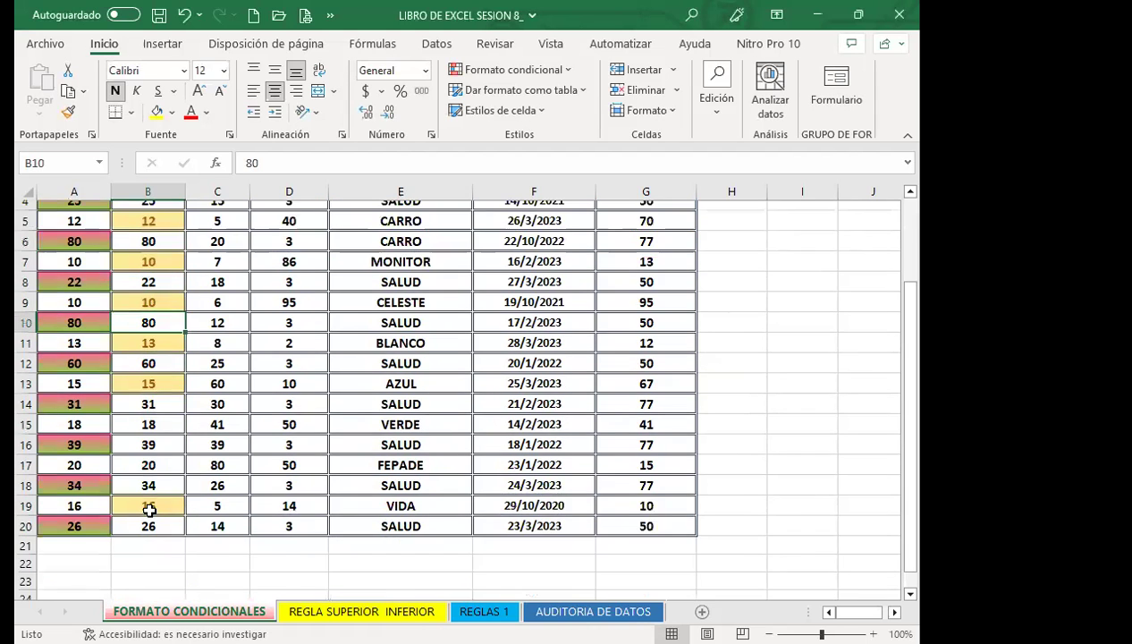
{"action": "scroll", "coordinate": [179, 500], "scroll_direction": "up", "scroll_amount": 2}
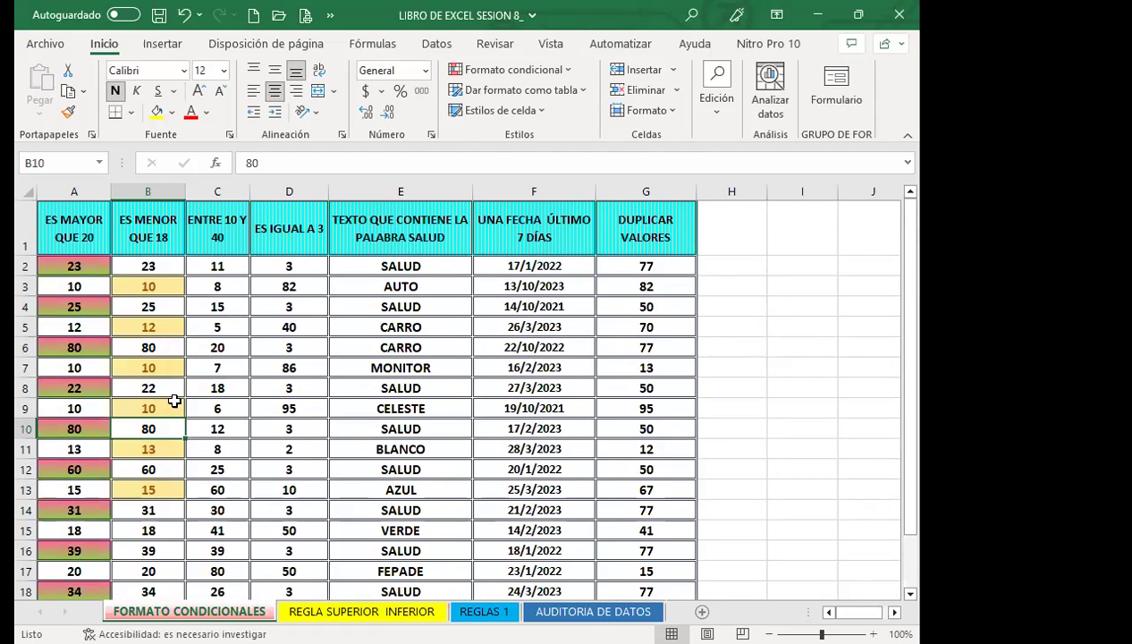
Test the rule by entering 10 in B15 and 18 in B17.
{"action": "left_click", "coordinate": [162, 530]}
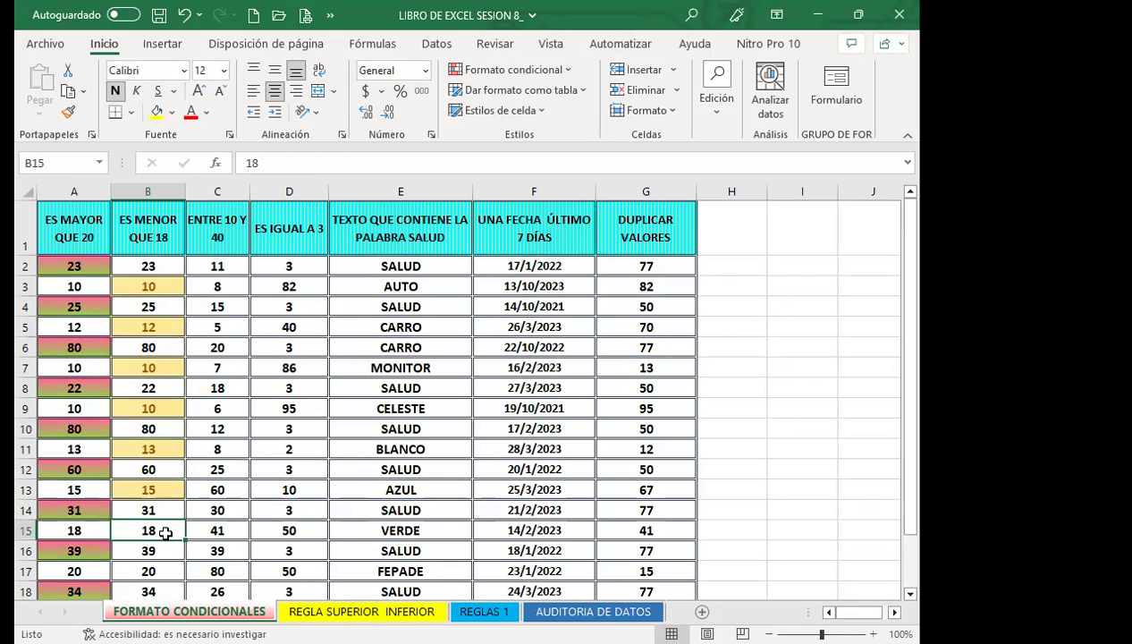
{"action": "type", "text": "10"}
{"action": "key", "text": "Return"}
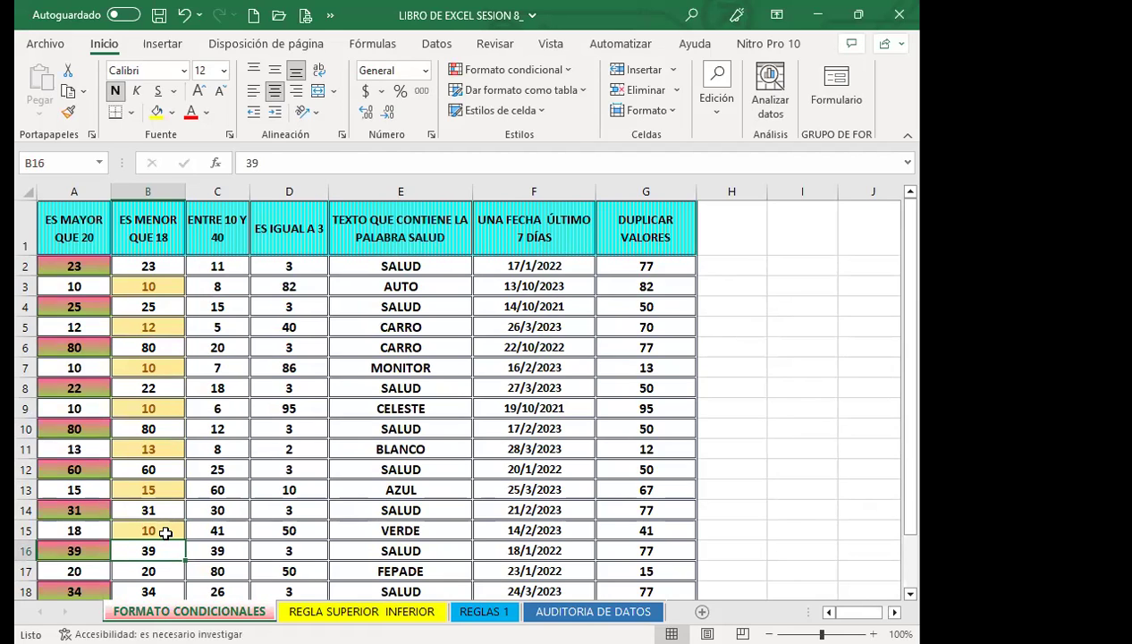
{"action": "key", "text": "Down"}
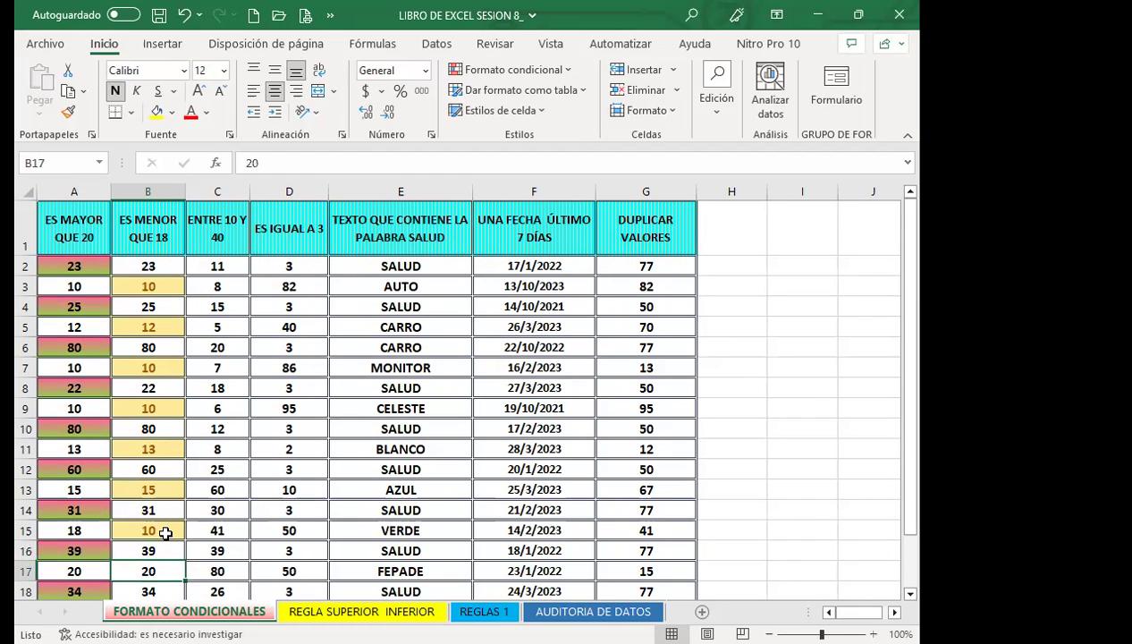
{"action": "type", "text": "18"}
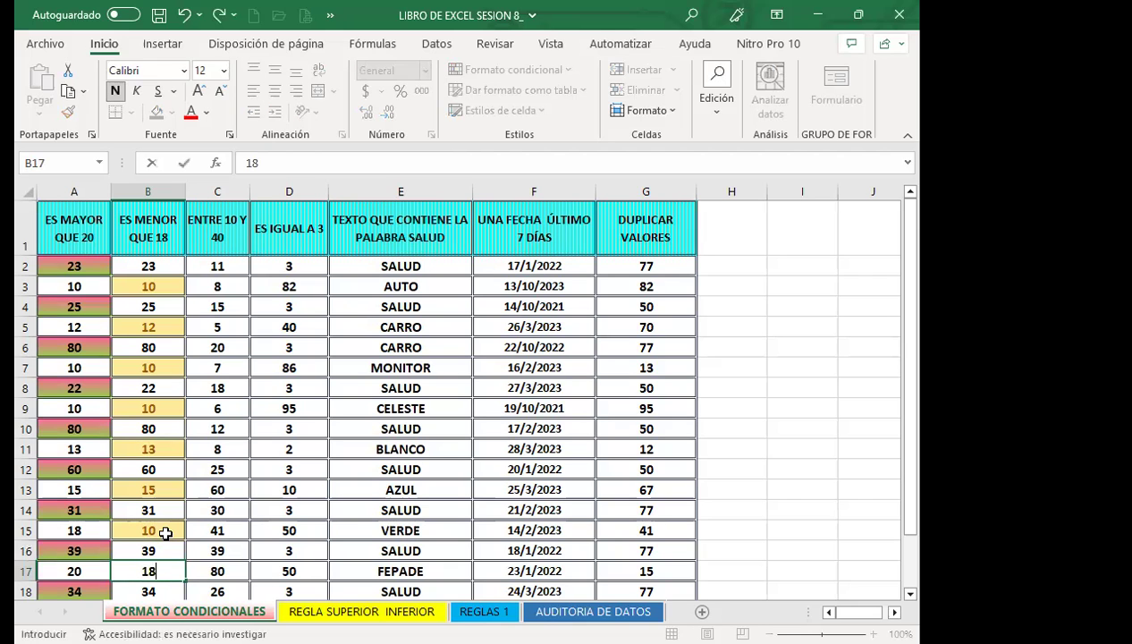
{"action": "key", "text": "Return"}
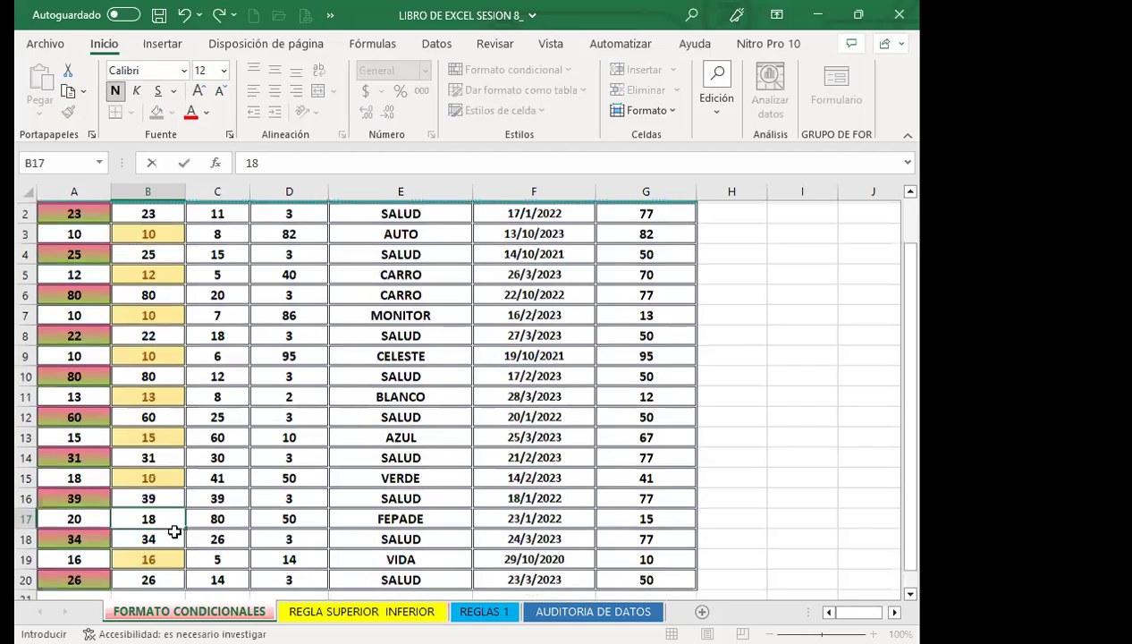
{"action": "left_click", "coordinate": [176, 518]}
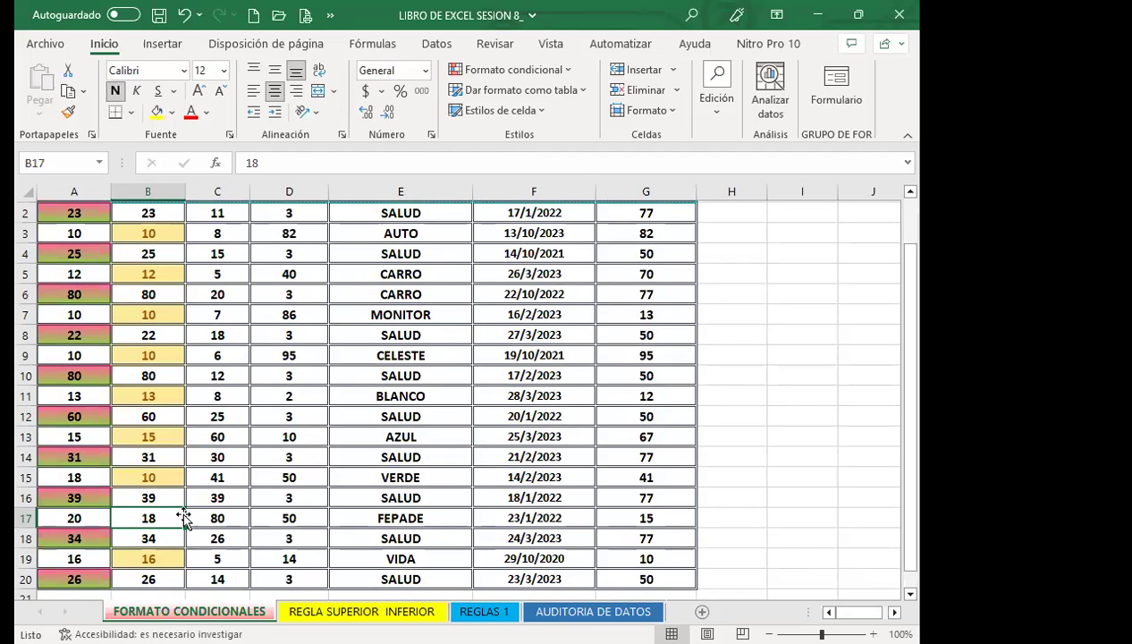
{"action": "scroll", "coordinate": [148, 477], "scroll_direction": "up", "scroll_amount": 1}
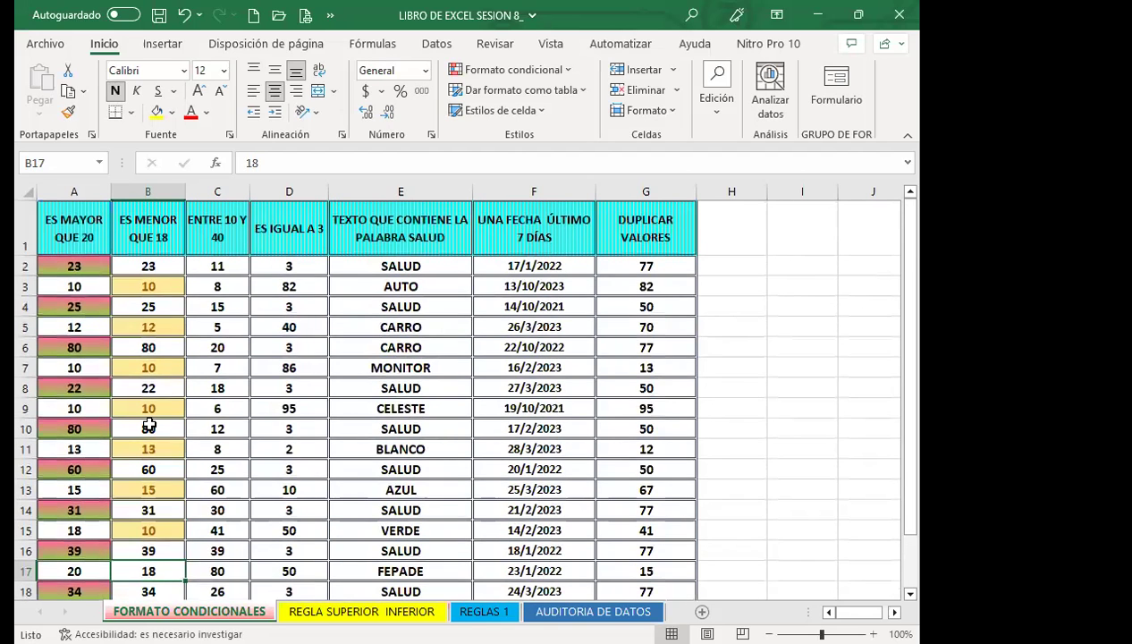
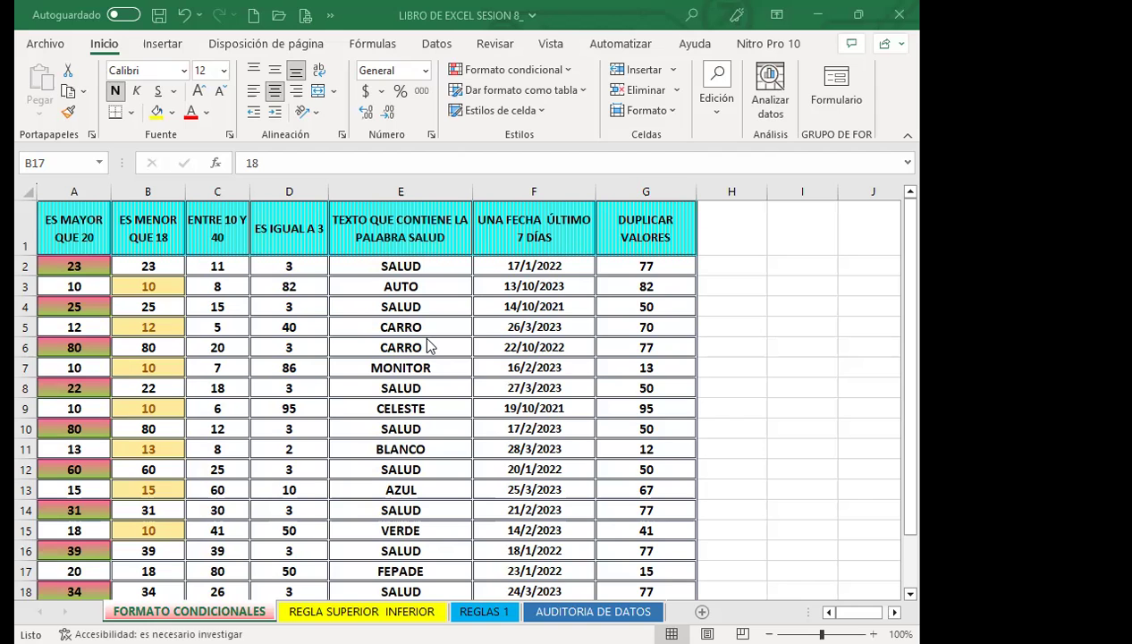
Review the highlighted values in column B and the ENTRE 10 Y 40 column C.
{"action": "scroll", "coordinate": [125, 469], "scroll_direction": "down", "scroll_amount": 3}
{"action": "scroll", "coordinate": [142, 464], "scroll_direction": "up", "scroll_amount": 2}
{"action": "scroll", "coordinate": [146, 462], "scroll_direction": "up", "scroll_amount": 1}
{"action": "left_click", "coordinate": [148, 366]}
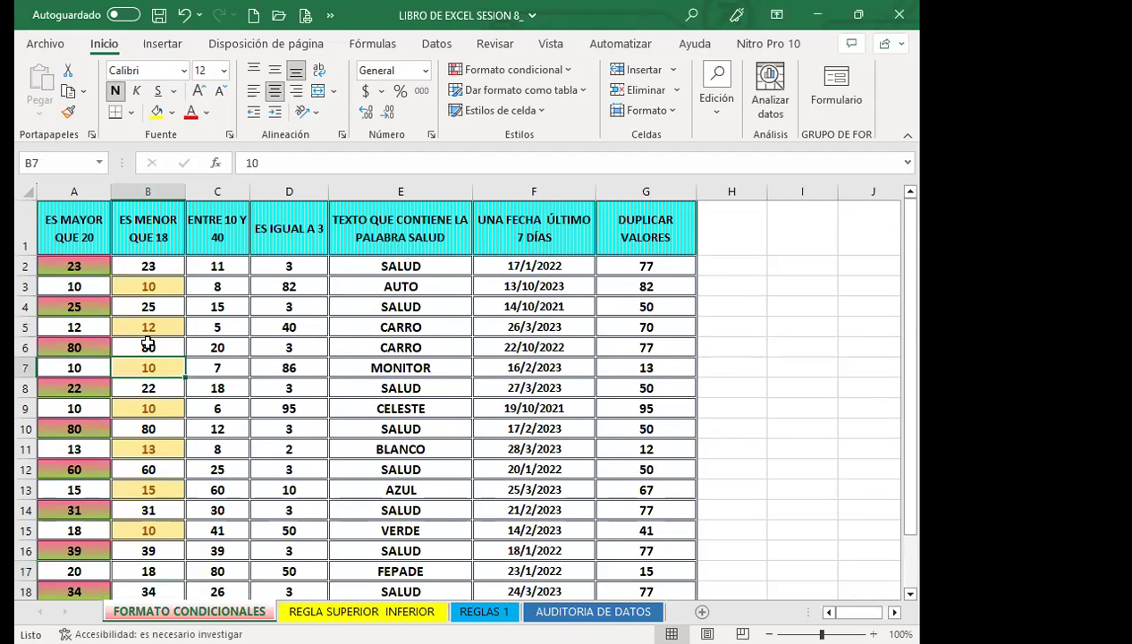
{"action": "left_click", "coordinate": [80, 220]}
{"action": "left_click", "coordinate": [151, 223]}
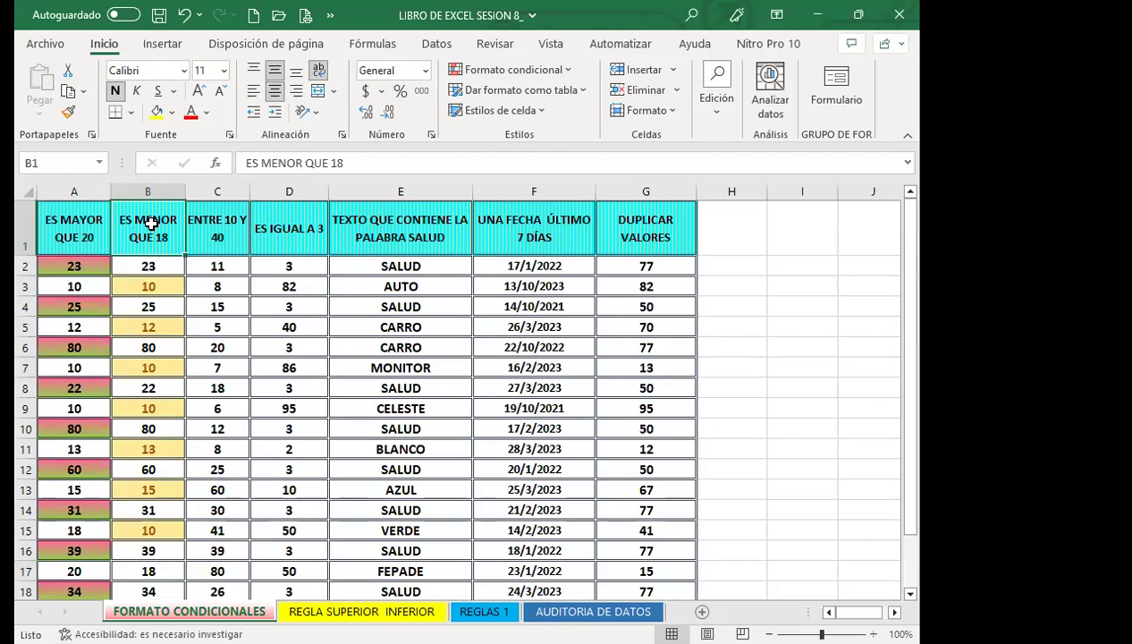
{"action": "left_click", "coordinate": [88, 226]}
{"action": "left_click", "coordinate": [135, 233]}
{"action": "left_click", "coordinate": [131, 386]}
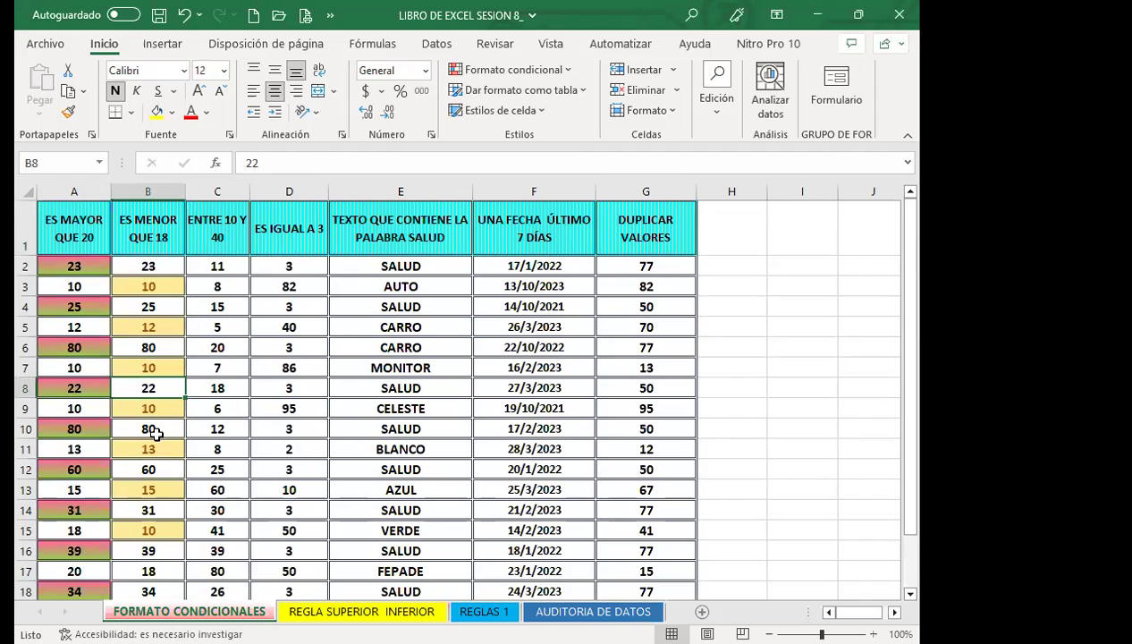
{"action": "scroll", "coordinate": [156, 433], "scroll_direction": "down", "scroll_amount": 1}
{"action": "left_click", "coordinate": [146, 502]}
{"action": "scroll", "coordinate": [161, 433], "scroll_direction": "up", "scroll_amount": 1}
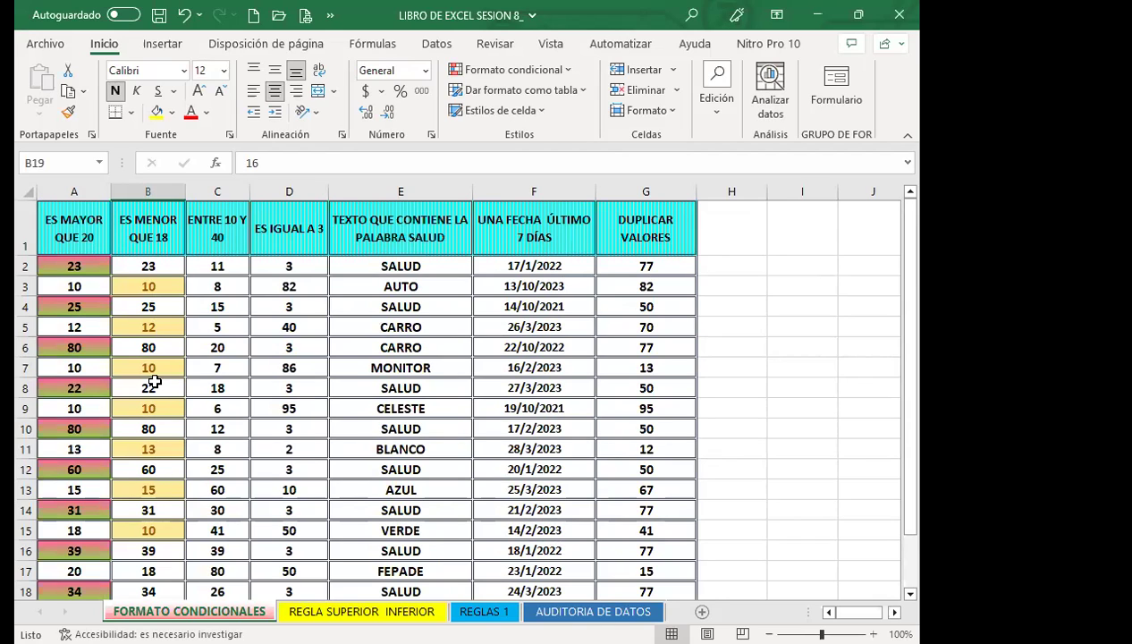
{"action": "left_click", "coordinate": [211, 347]}
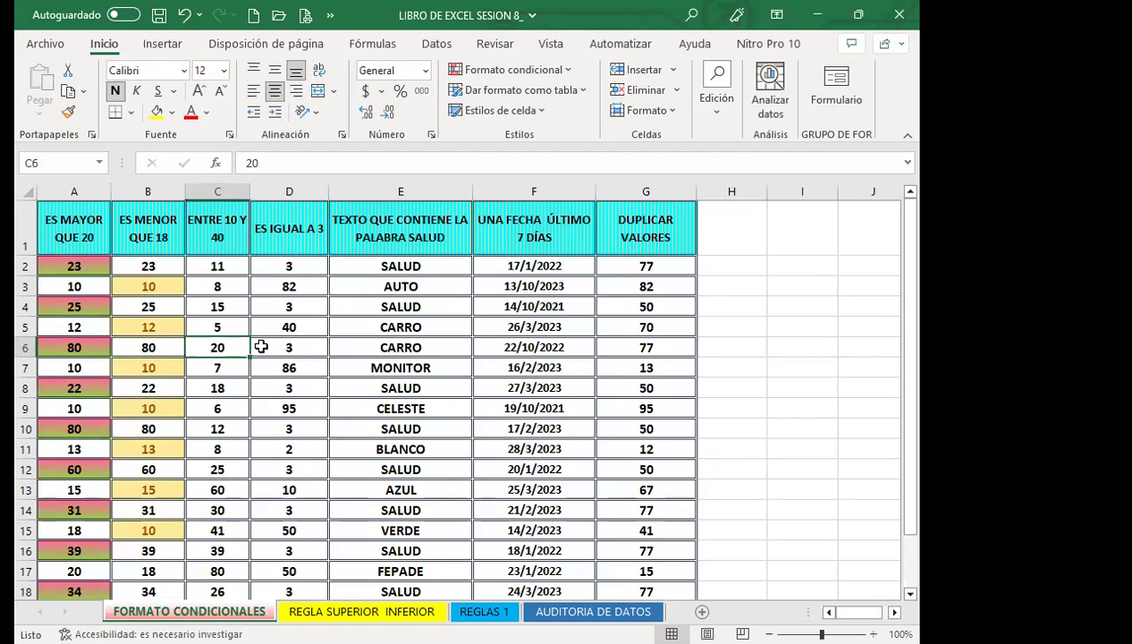
{"action": "left_click", "coordinate": [202, 306]}
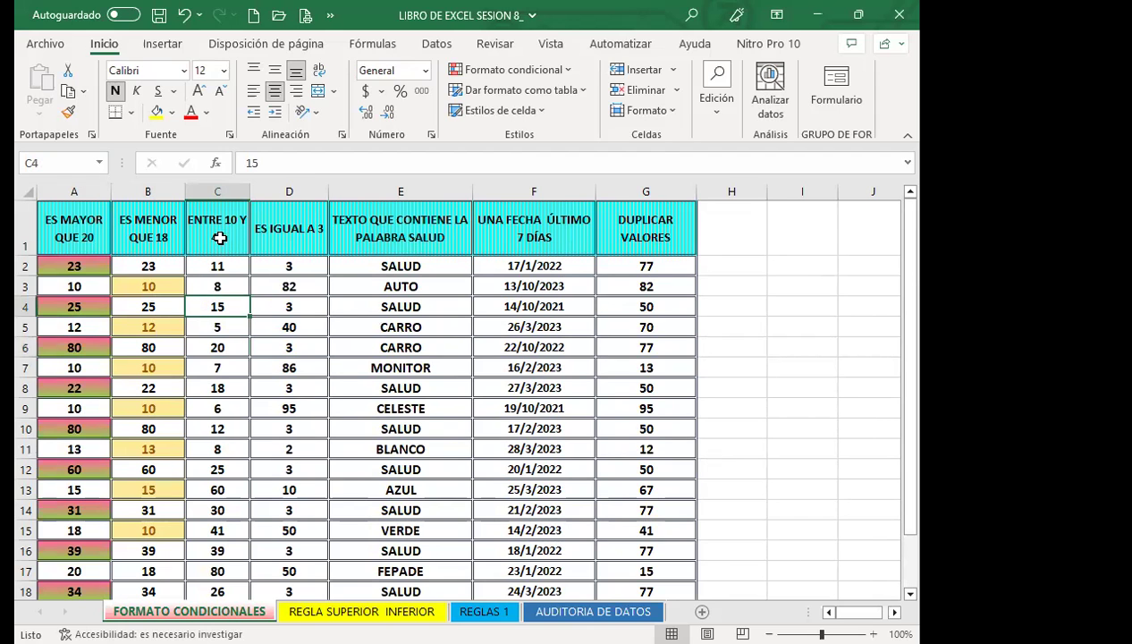
Select C2:C20 and start an Entre rule with bounds 10 and 40.
{"action": "left_click_drag", "start_coordinate": [238, 267], "coordinate": [223, 556]}
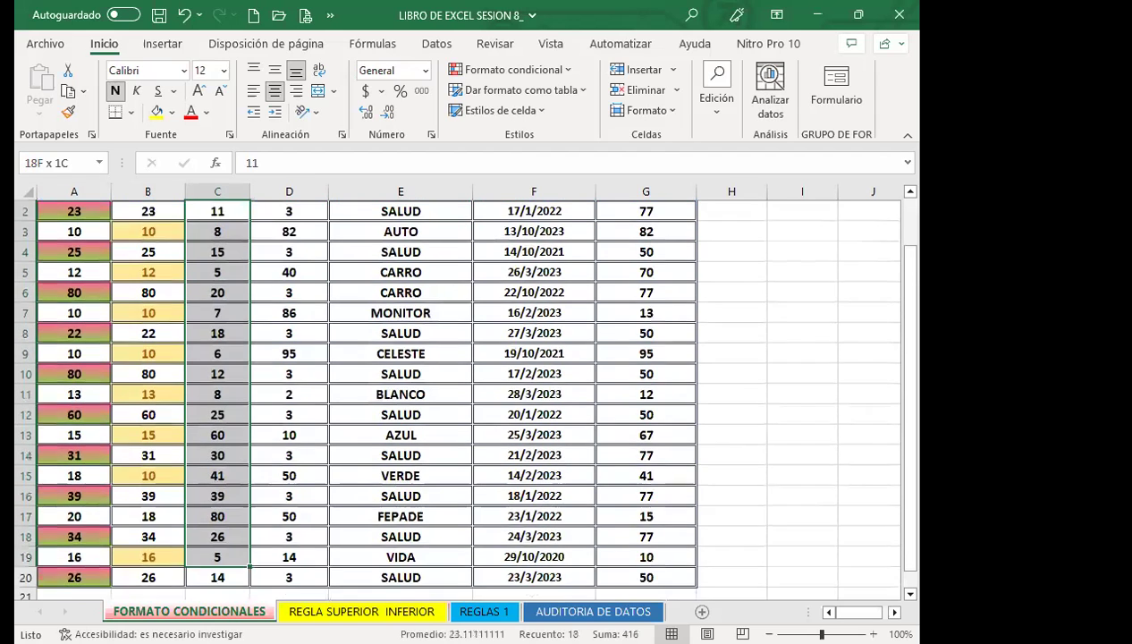
{"action": "scroll", "coordinate": [287, 402], "scroll_direction": "up", "scroll_amount": 1}
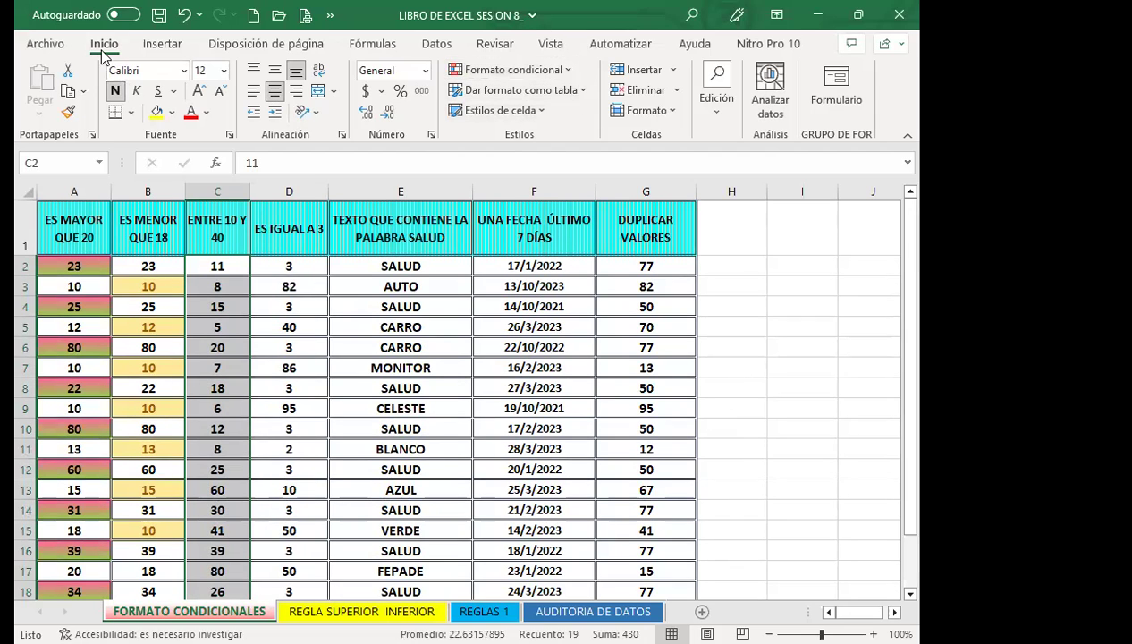
{"action": "left_click", "coordinate": [569, 71]}
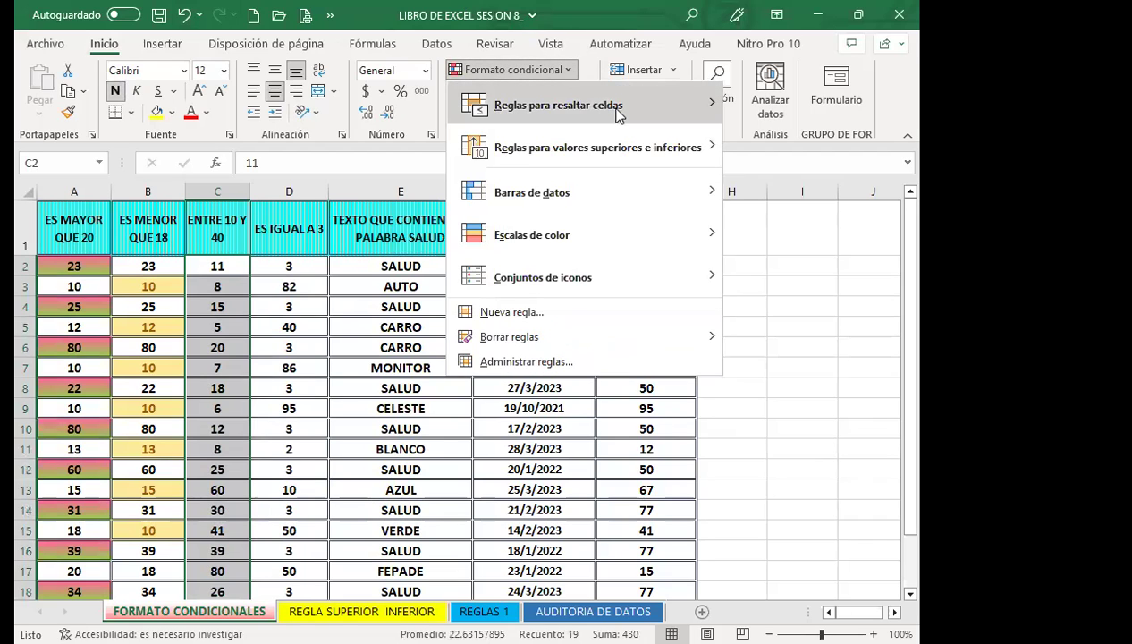
{"action": "mouse_move", "coordinate": [619, 114]}
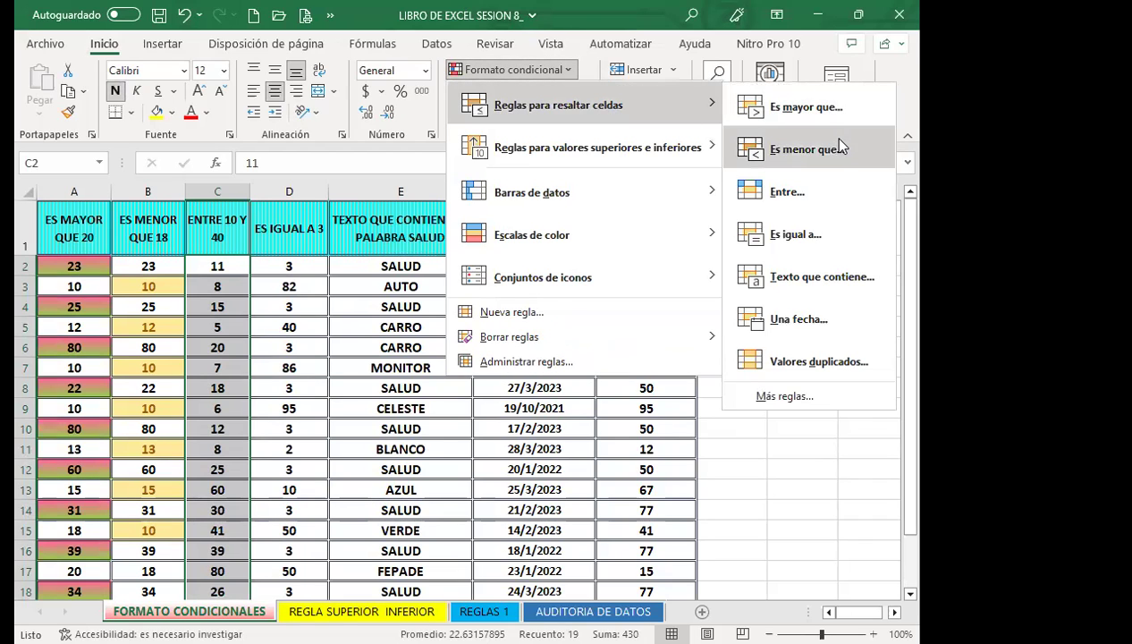
{"action": "left_click", "coordinate": [786, 191]}
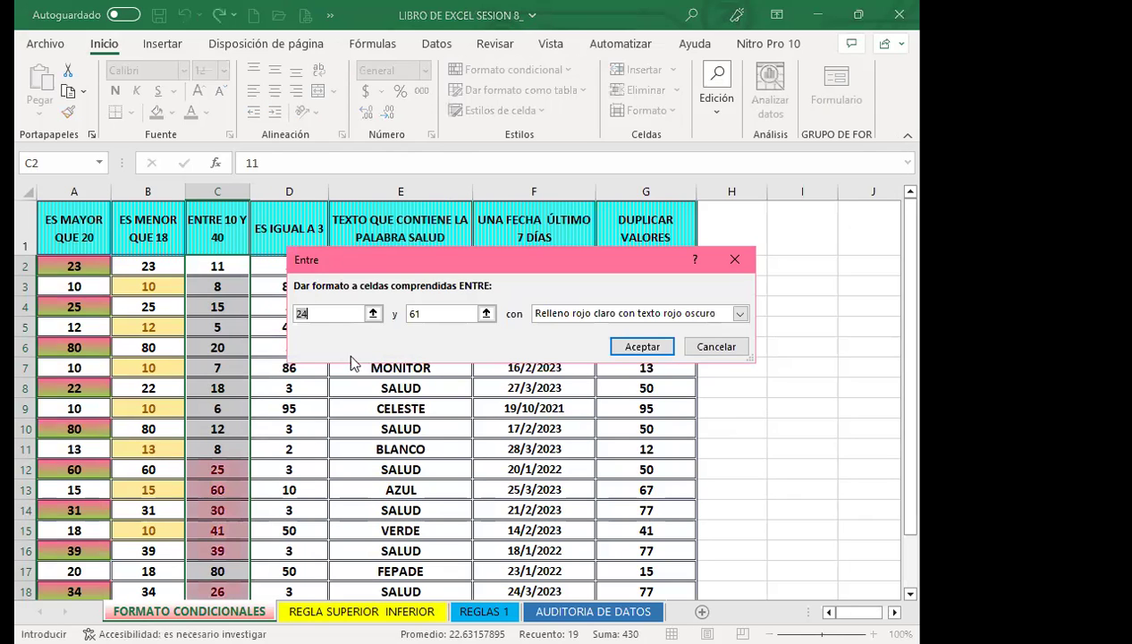
{"action": "type", "text": "10"}
{"action": "key", "text": "Tab"}
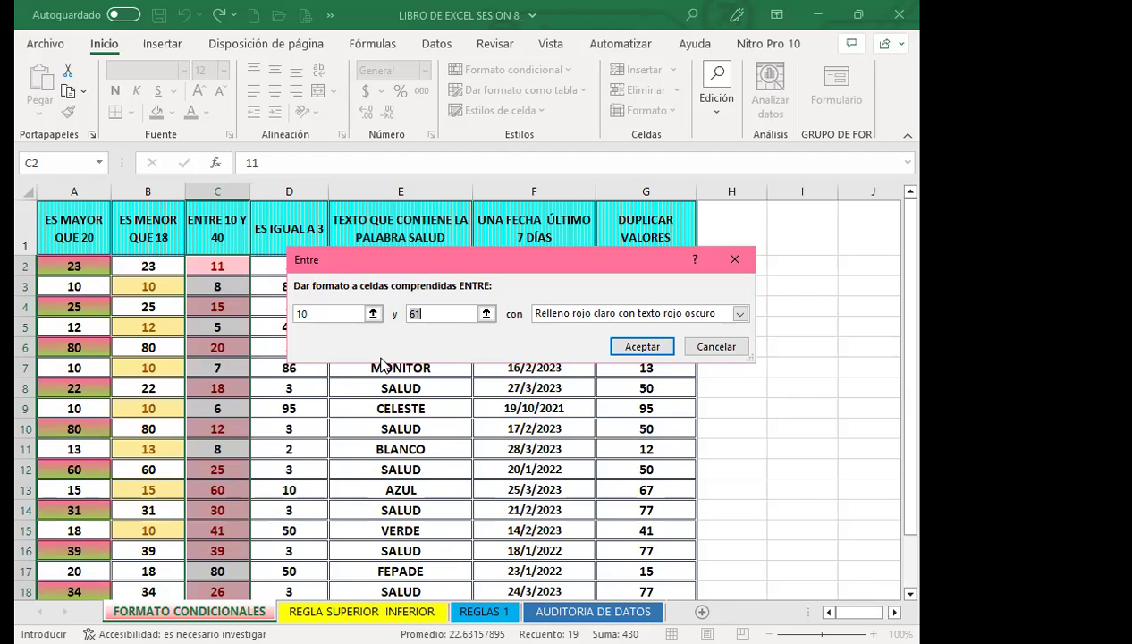
{"action": "type", "text": "40"}
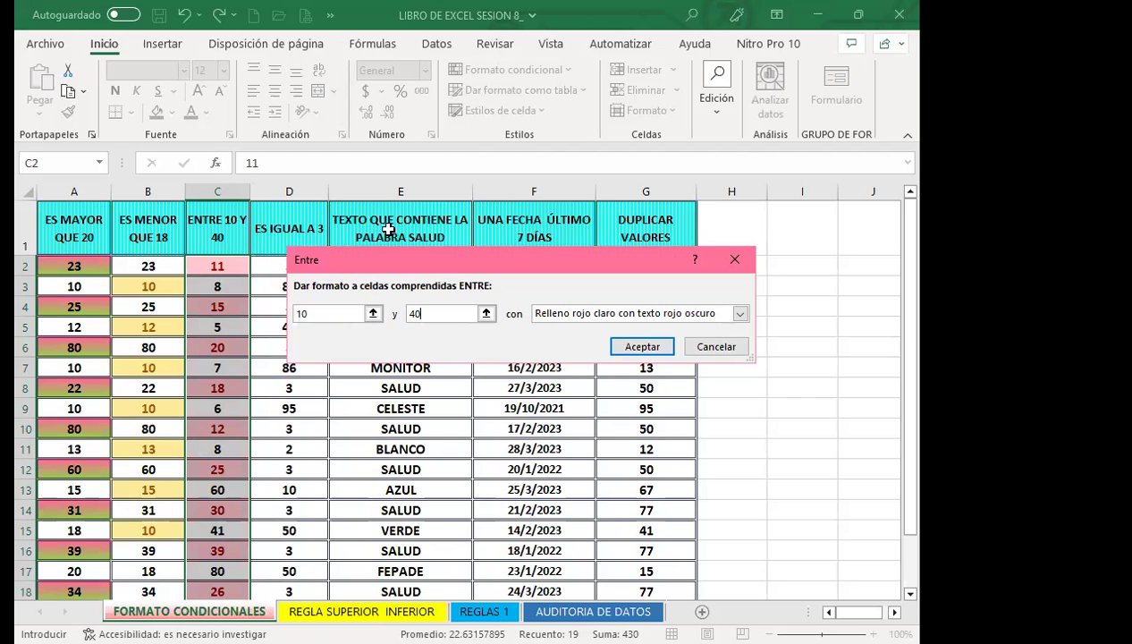
Define a custom format of yellow horizontal stripes for the between rule.
{"action": "left_click", "coordinate": [739, 313]}
{"action": "left_click", "coordinate": [557, 399]}
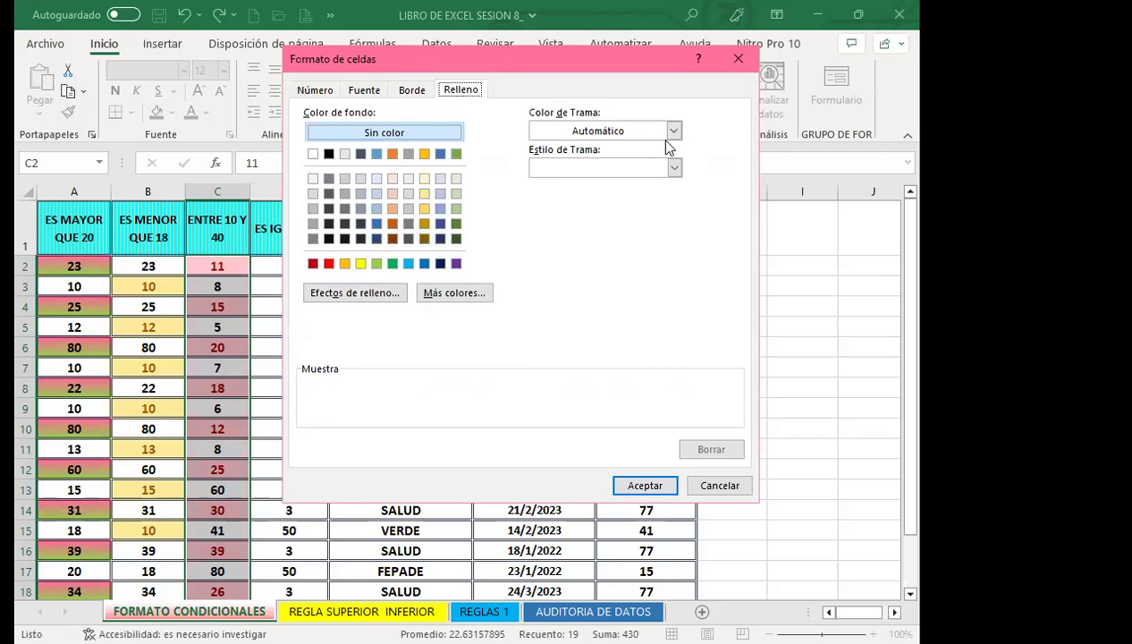
{"action": "left_click", "coordinate": [673, 131]}
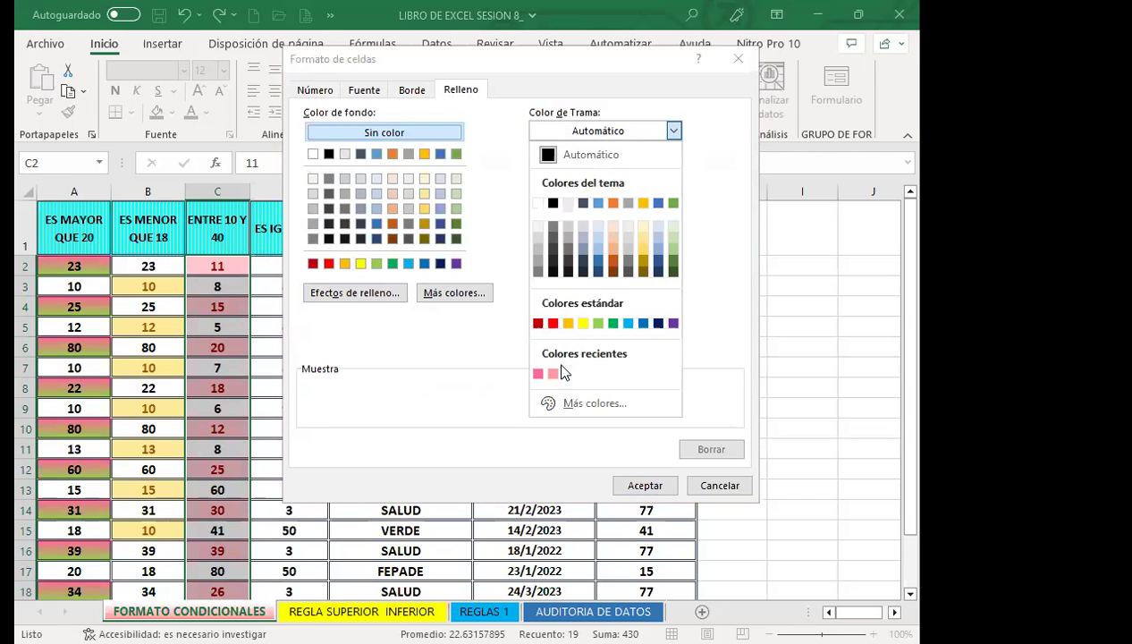
{"action": "left_click", "coordinate": [579, 323]}
{"action": "left_click", "coordinate": [673, 167]}
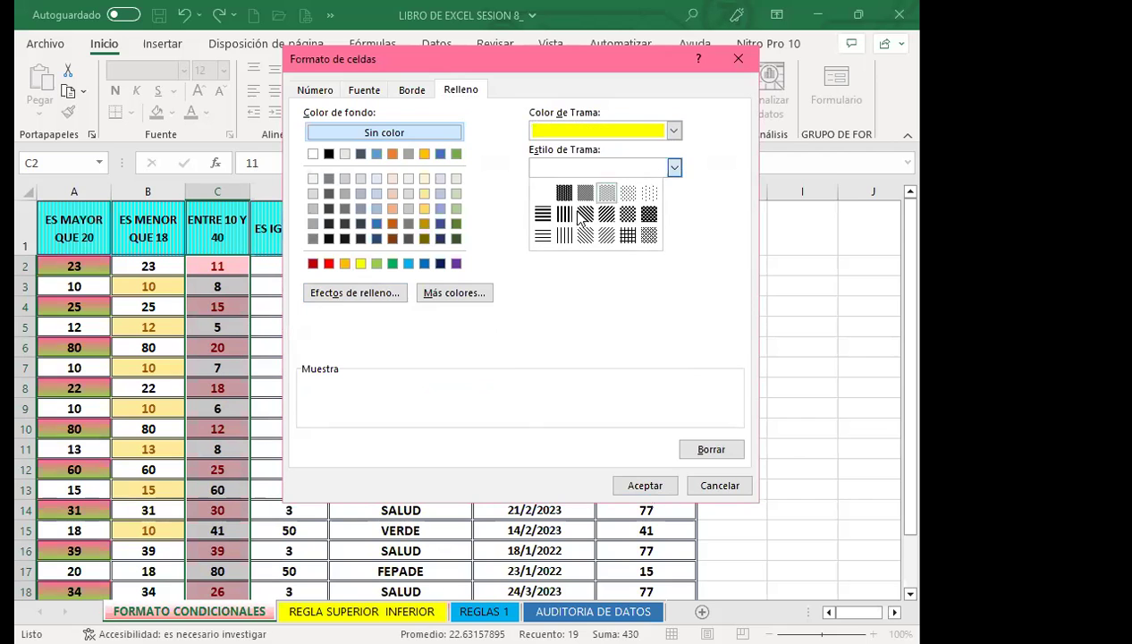
{"action": "left_click", "coordinate": [542, 236]}
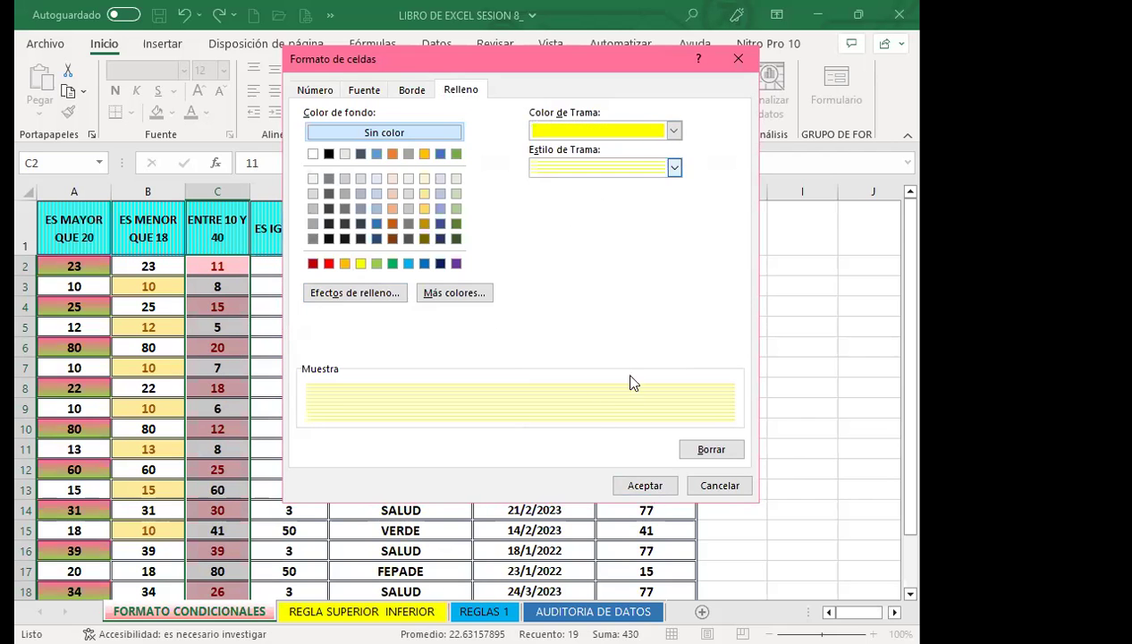
{"action": "left_click", "coordinate": [650, 487]}
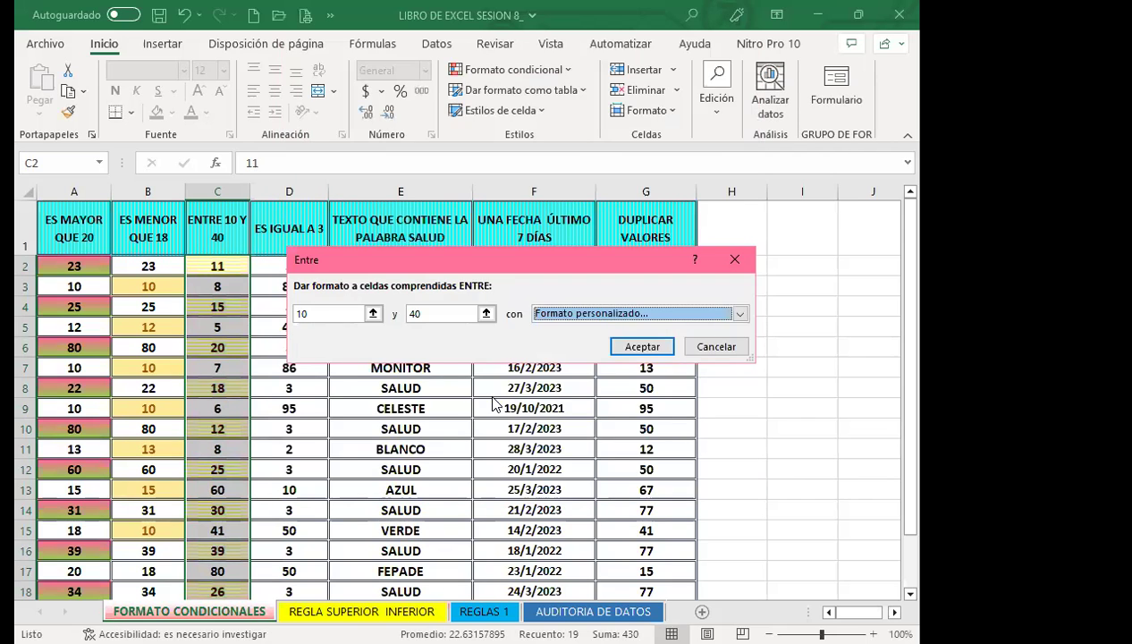
Change the stripe colour to dark orange and apply the between 10 and 40 rule.
{"action": "left_click", "coordinate": [739, 312]}
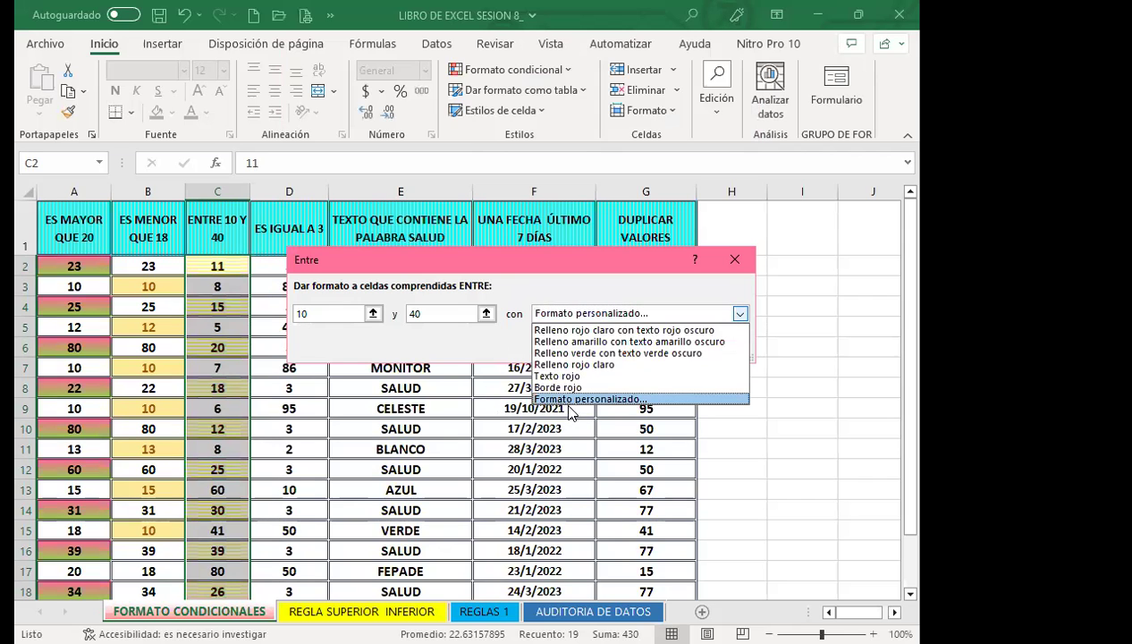
{"action": "left_click", "coordinate": [569, 399]}
{"action": "left_click", "coordinate": [675, 131]}
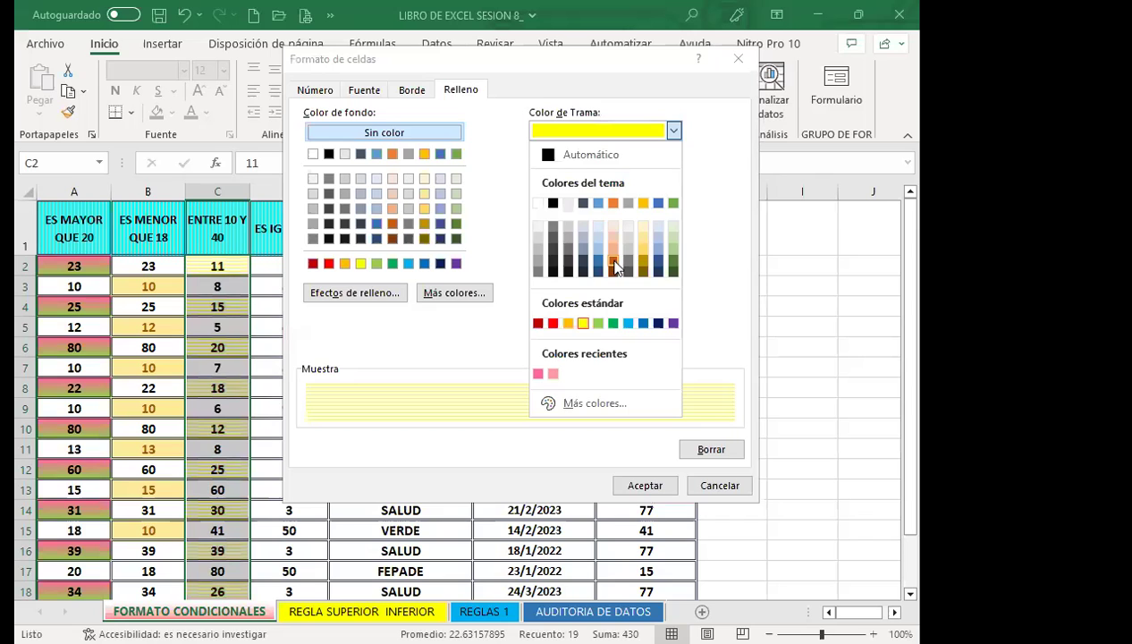
{"action": "left_click", "coordinate": [614, 262]}
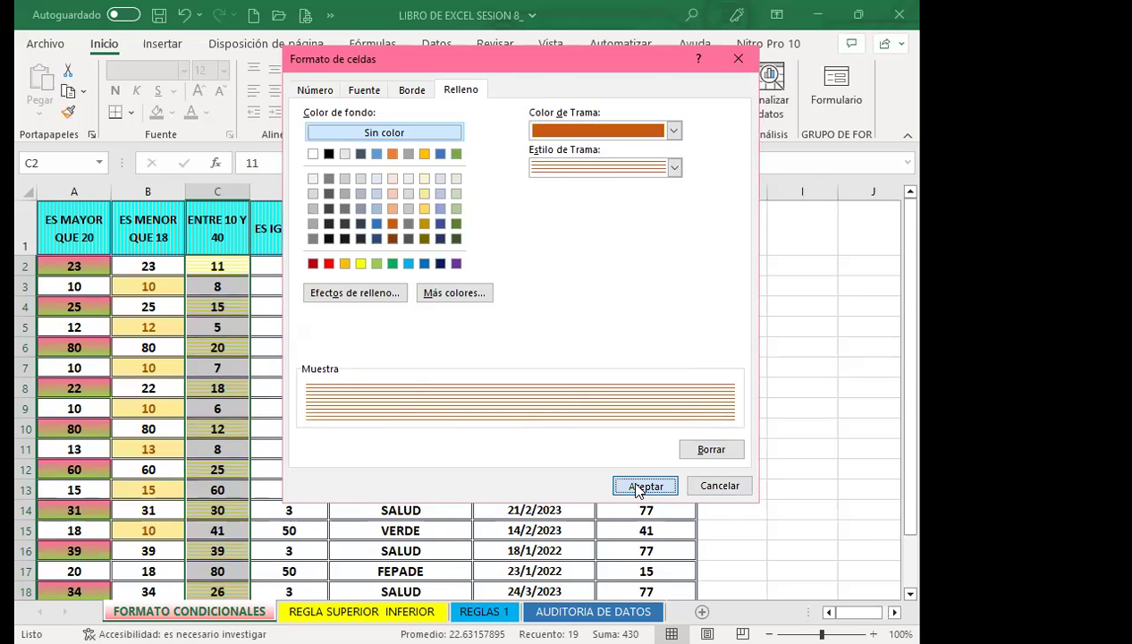
{"action": "left_click", "coordinate": [638, 487]}
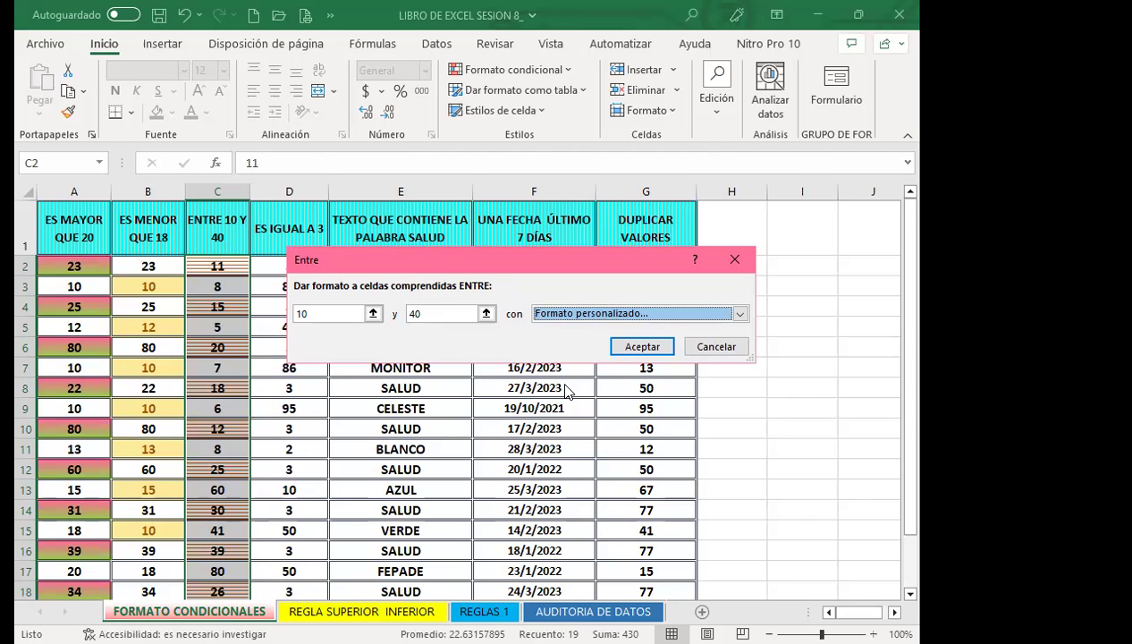
{"action": "left_click", "coordinate": [644, 346]}
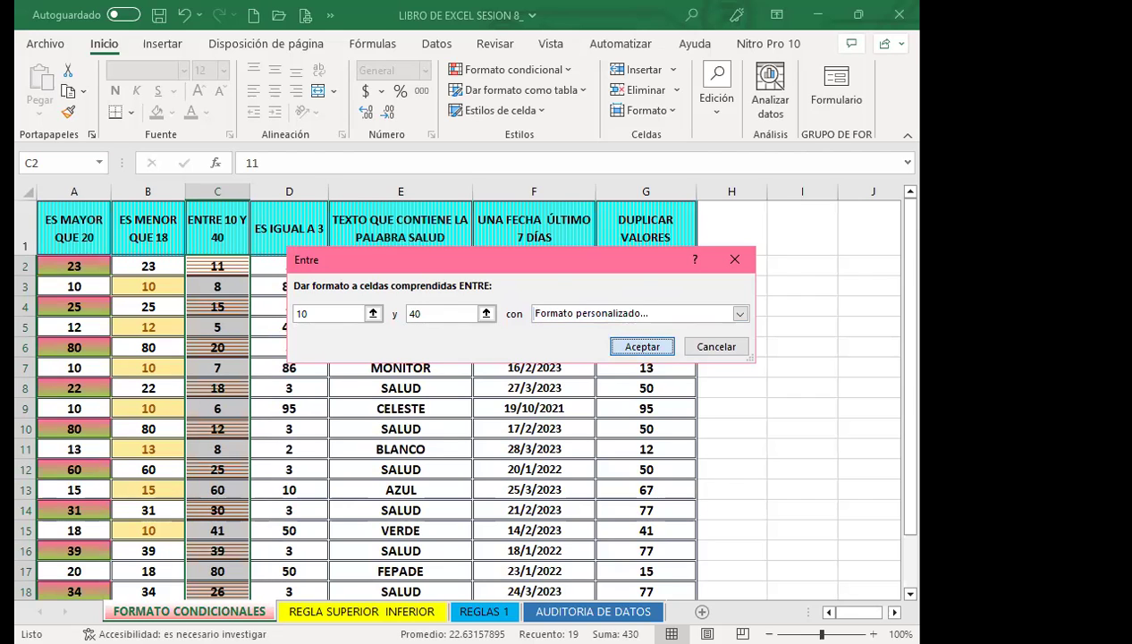
{"action": "key", "text": "Return"}
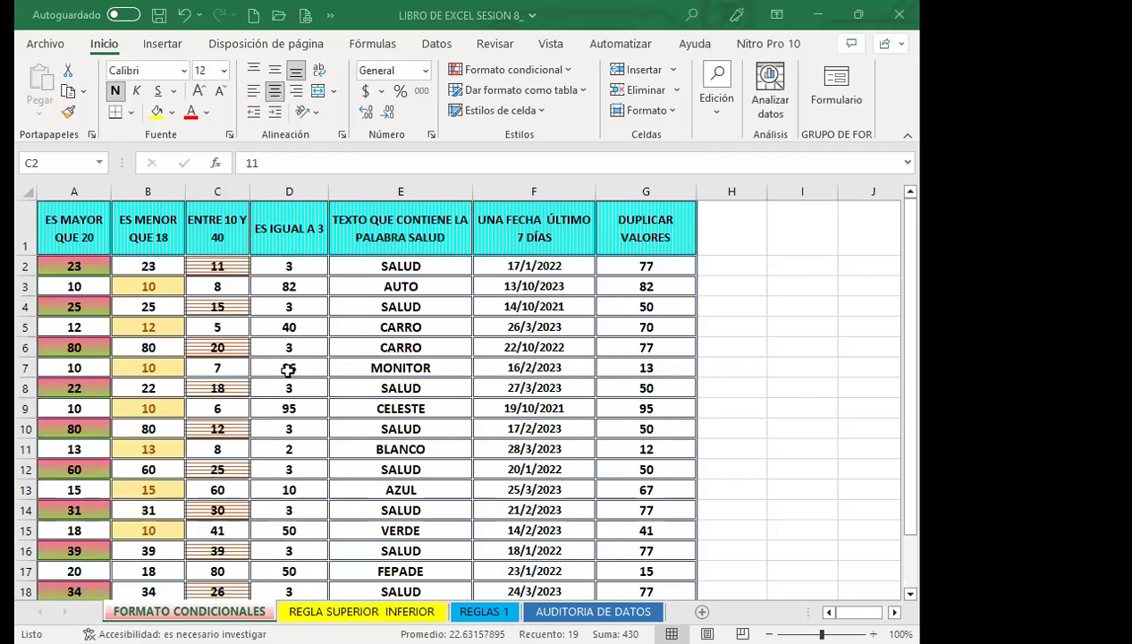
Select D2:D20, start an Es igual a rule, then clear its comparison value 3.
{"action": "left_click", "coordinate": [284, 367]}
{"action": "left_click", "coordinate": [286, 228]}
{"action": "left_click_drag", "start_coordinate": [289, 265], "coordinate": [290, 574]}
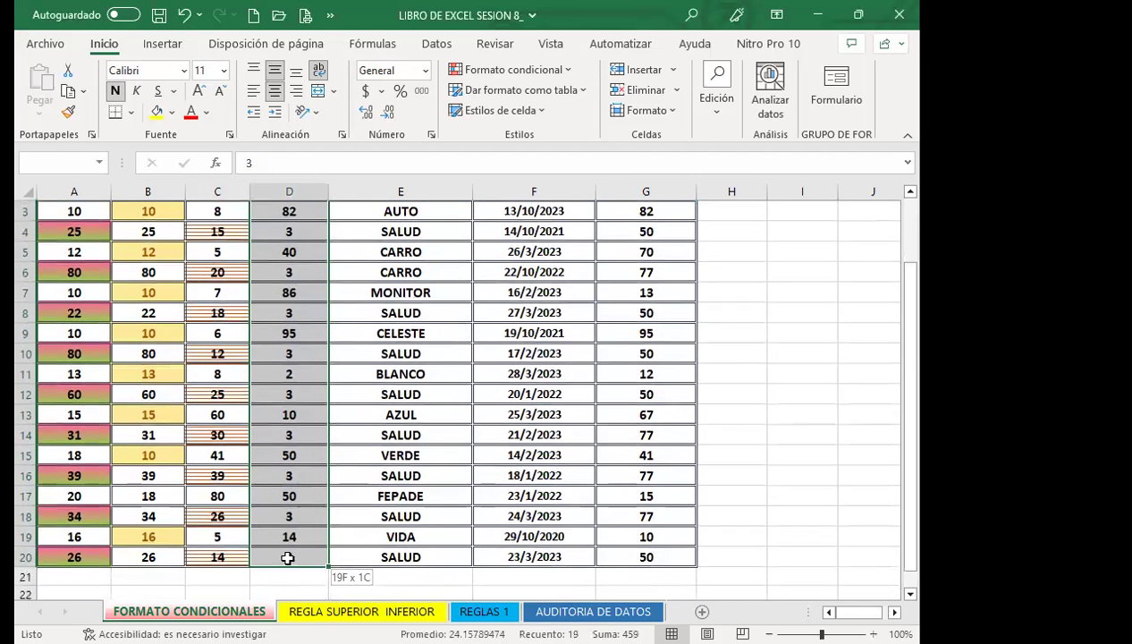
{"action": "scroll", "coordinate": [283, 384], "scroll_direction": "up", "scroll_amount": 1}
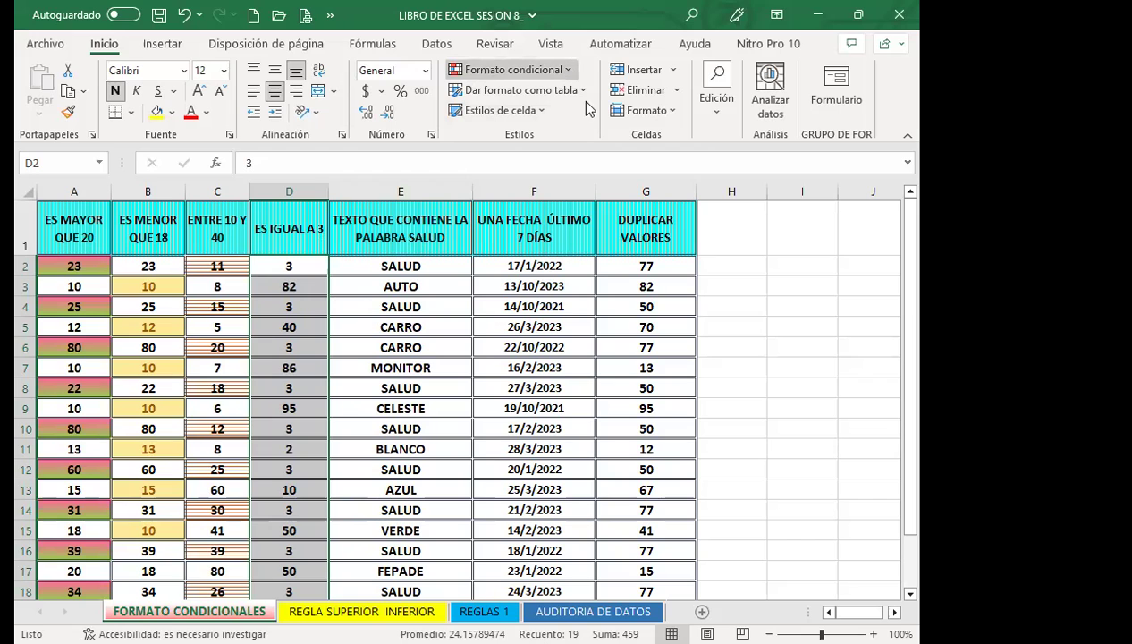
{"action": "left_click", "coordinate": [514, 70]}
{"action": "mouse_move", "coordinate": [557, 105]}
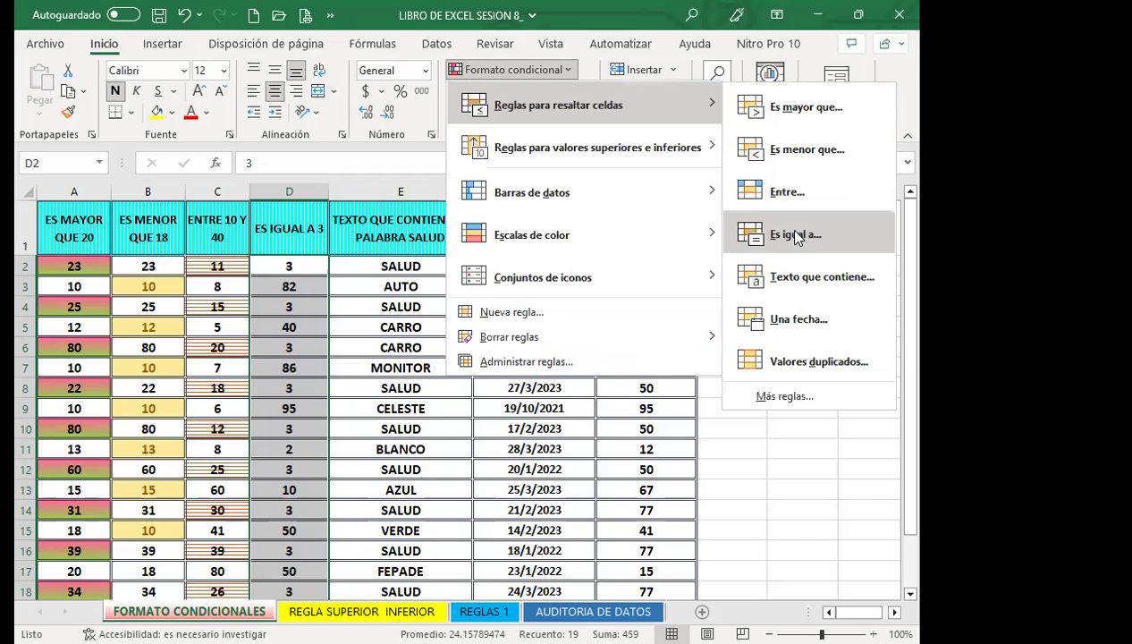
{"action": "left_click", "coordinate": [794, 235]}
{"action": "type", "text": "3"}
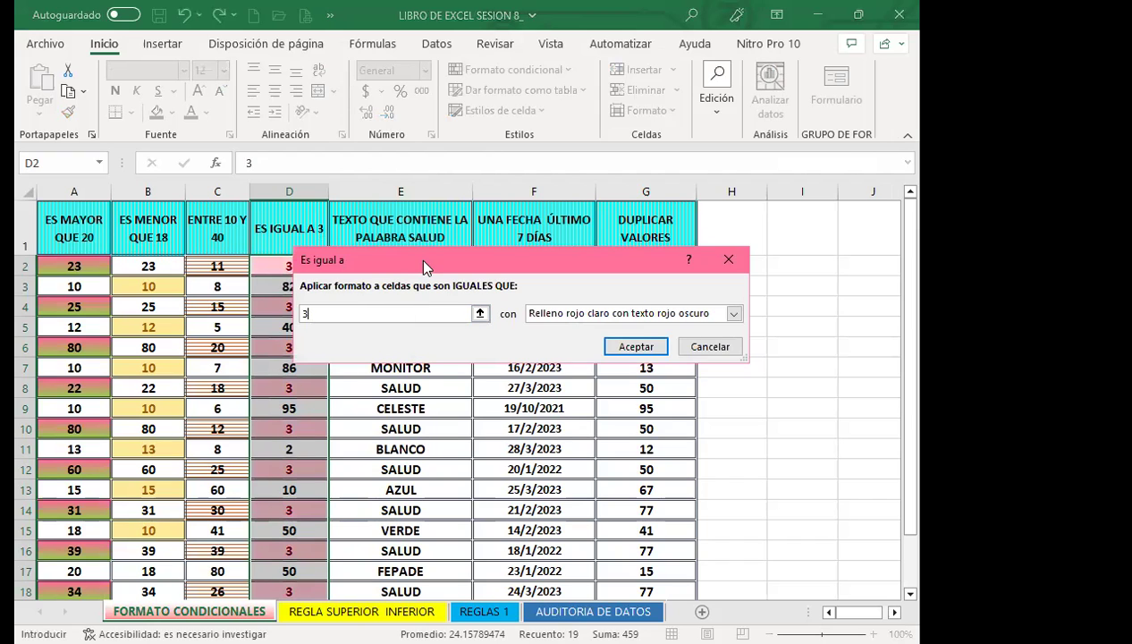
{"action": "left_click_drag", "start_coordinate": [420, 261], "coordinate": [555, 238]}
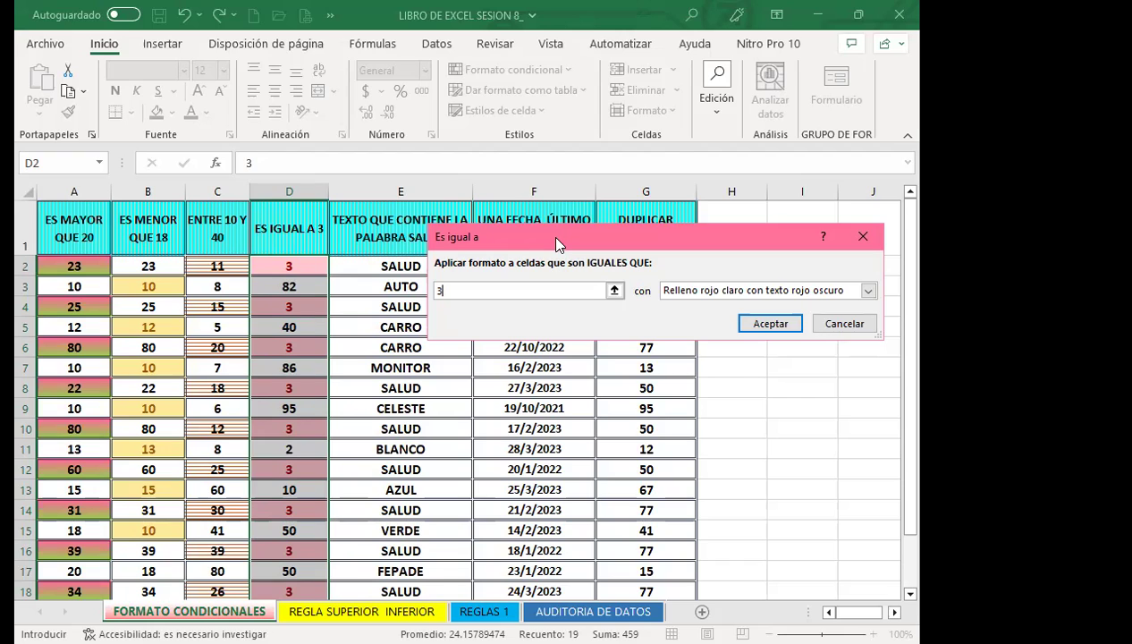
{"action": "key", "text": "BackSpace"}
Compare against D2 with a yellow-to-dark-green gradient fill and apply the rule.
{"action": "left_click", "coordinate": [289, 267]}
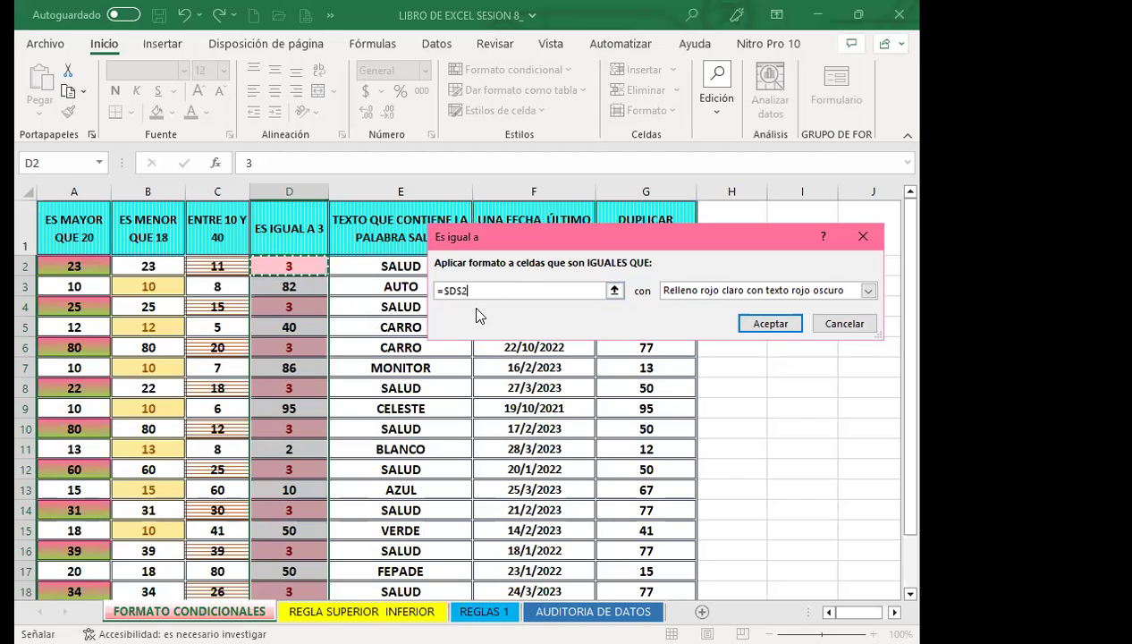
{"action": "left_click", "coordinate": [867, 291]}
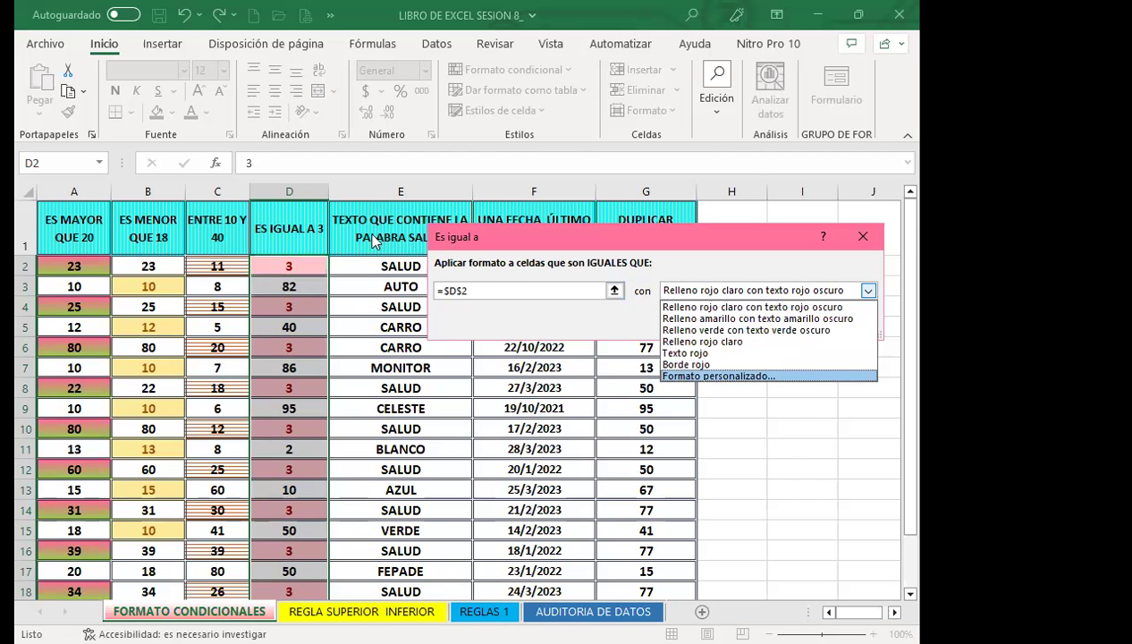
{"action": "key", "text": "Return"}
{"action": "left_click", "coordinate": [311, 290]}
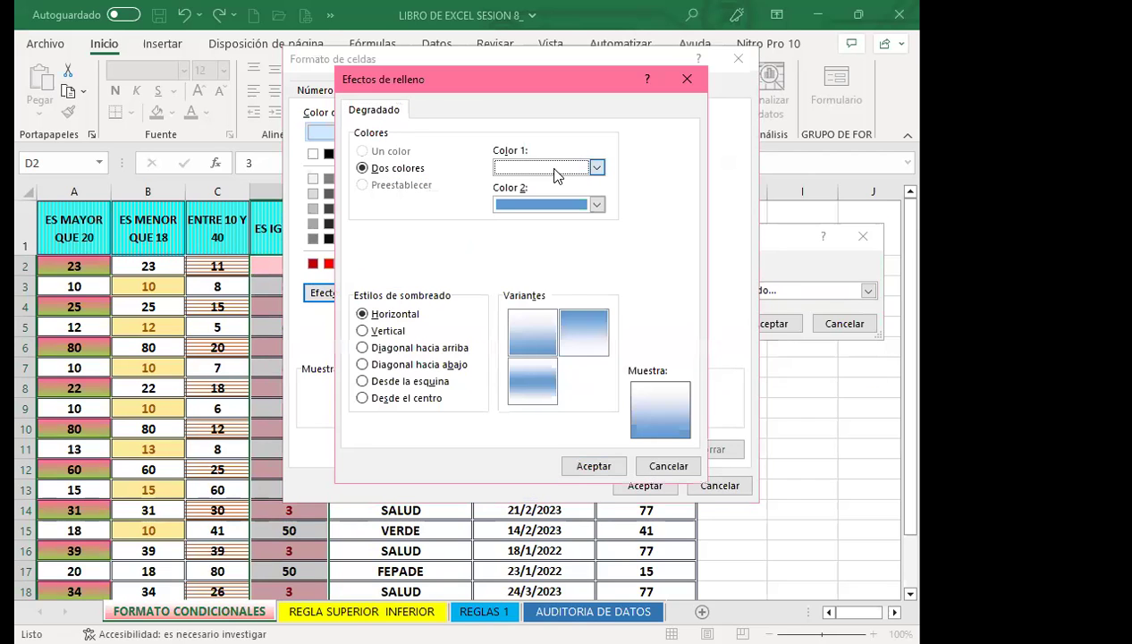
{"action": "left_click", "coordinate": [554, 169]}
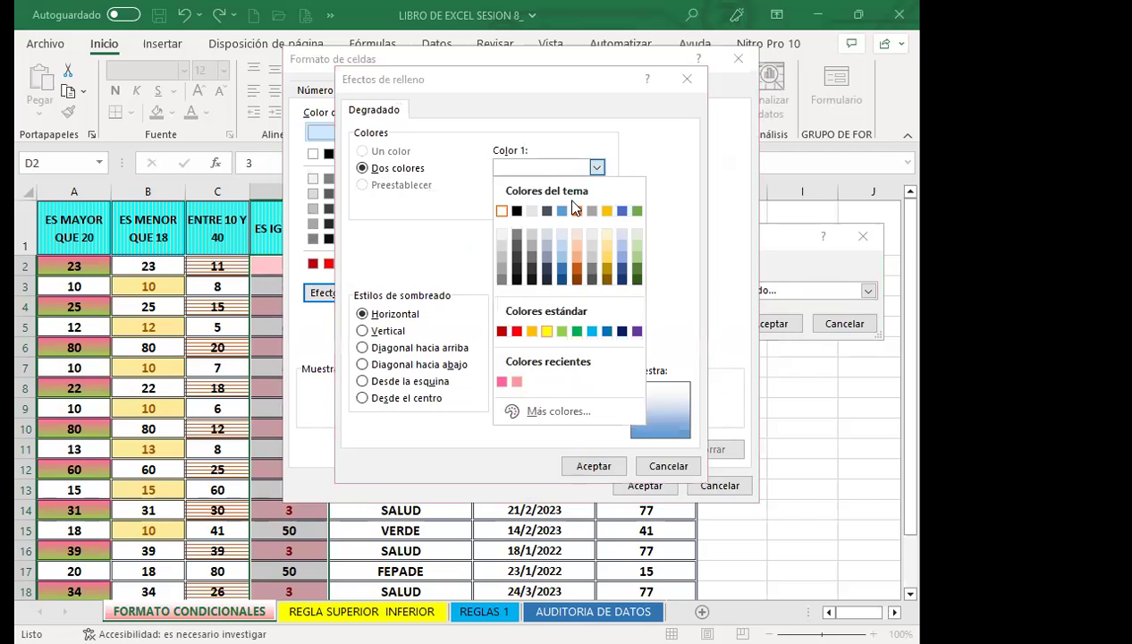
{"action": "left_click", "coordinate": [546, 331]}
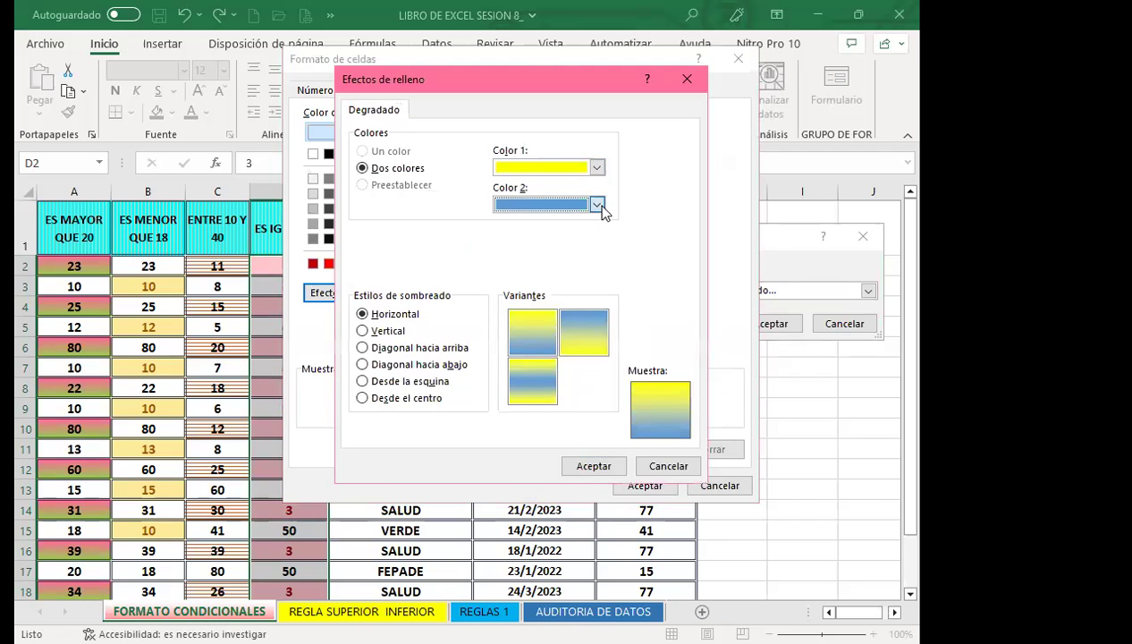
{"action": "left_click", "coordinate": [597, 204]}
{"action": "left_click", "coordinate": [636, 316]}
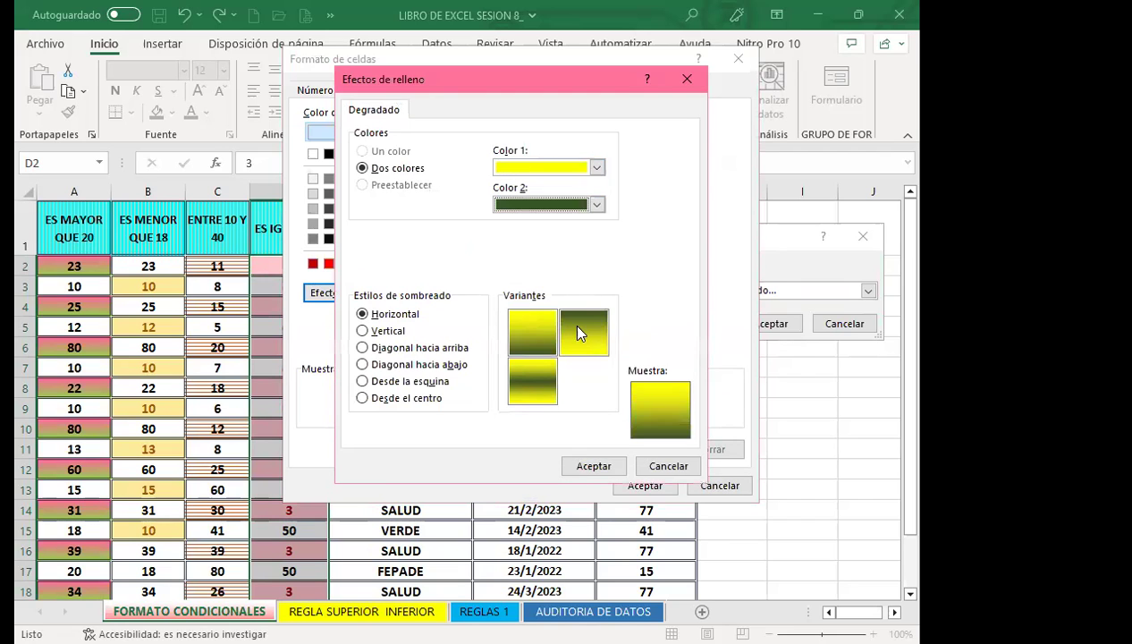
{"action": "left_click", "coordinate": [586, 467]}
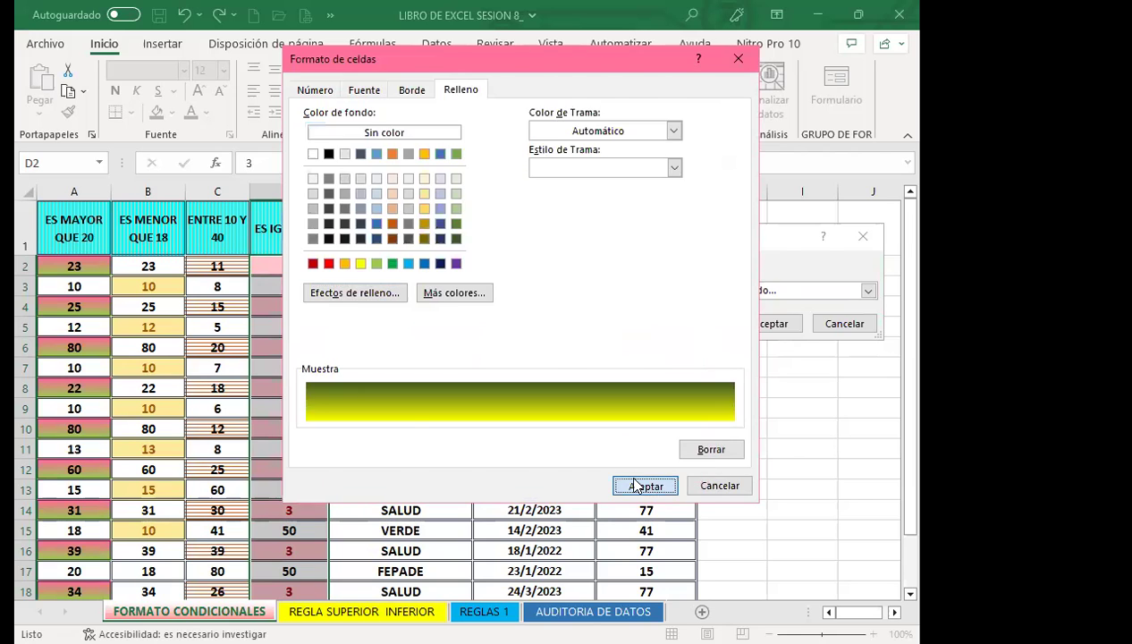
{"action": "left_click", "coordinate": [635, 485]}
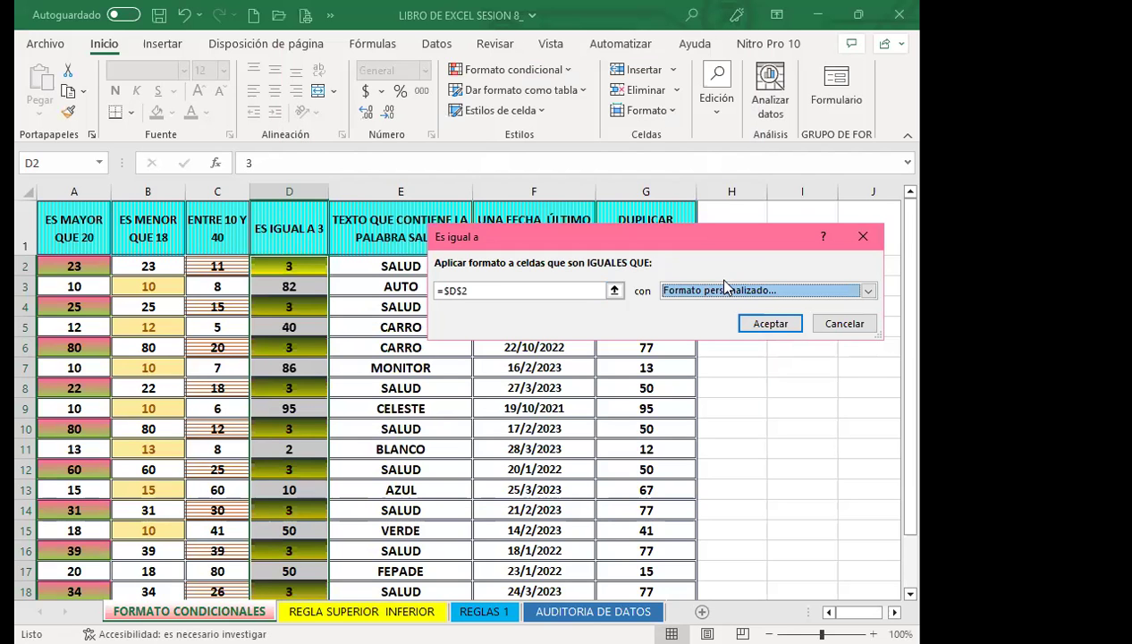
{"action": "left_click", "coordinate": [771, 324]}
Test the rule by entering 20 in D16, then undo the test edits.
{"action": "scroll", "coordinate": [304, 390], "scroll_direction": "down", "scroll_amount": 2}
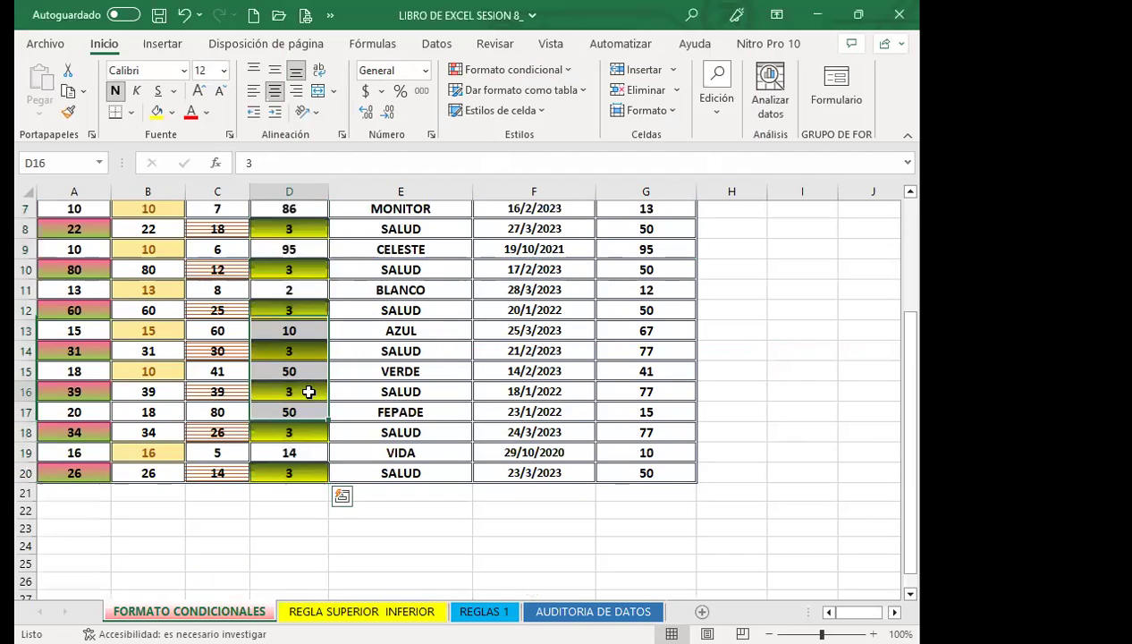
{"action": "left_click", "coordinate": [307, 391]}
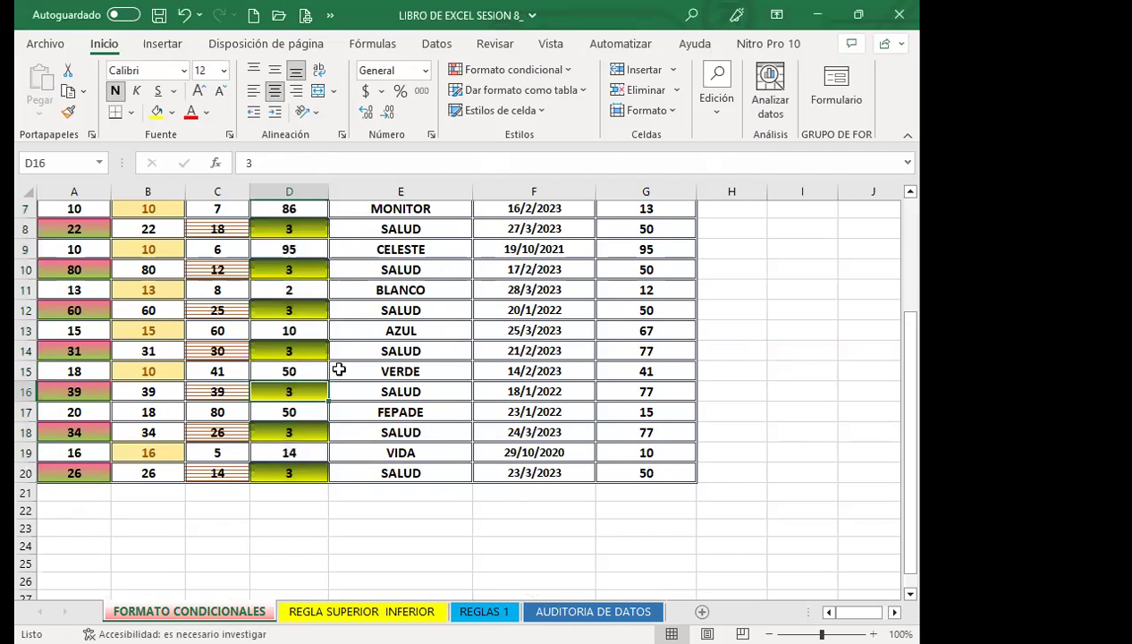
{"action": "type", "text": "20"}
{"action": "left_click", "coordinate": [303, 431]}
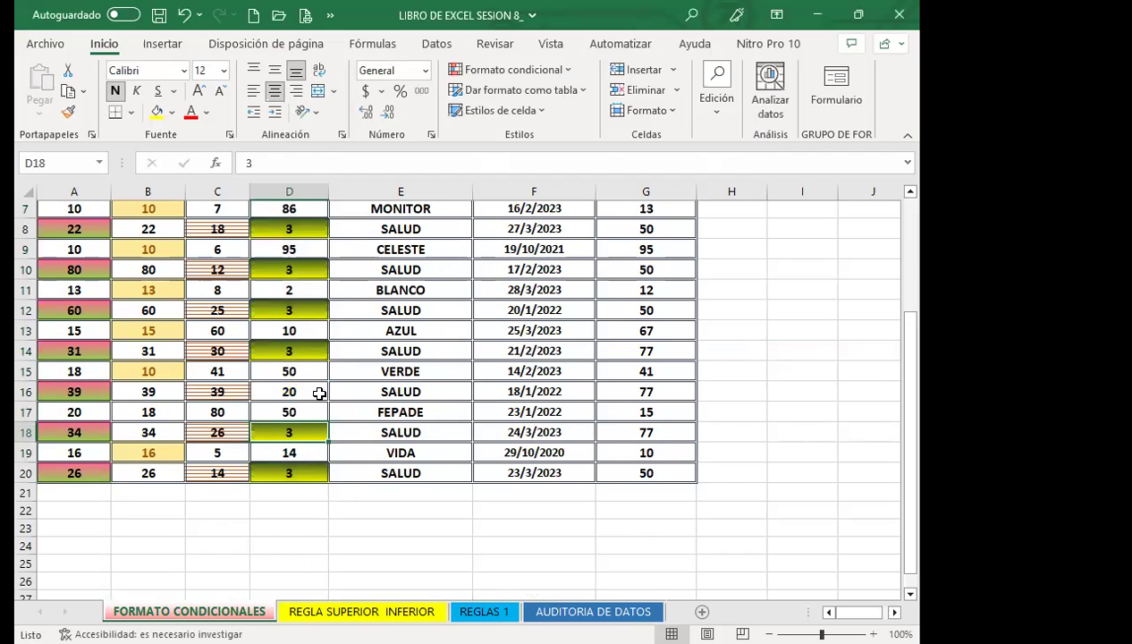
{"action": "type", "text": "Z"}
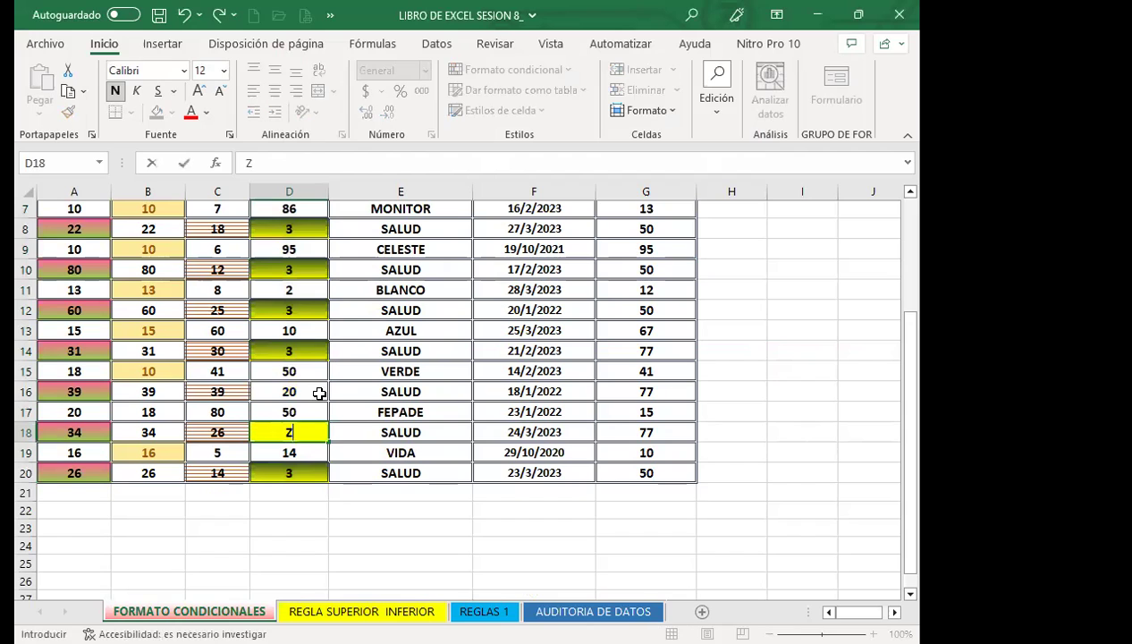
{"action": "key", "text": "Return"}
{"action": "key", "text": "ctrl+z"}
{"action": "key", "text": "ctrl+z"}
Change D2 to 50 so the matching 50 cells get the gradient.
{"action": "scroll", "coordinate": [309, 383], "scroll_direction": "up", "scroll_amount": 2}
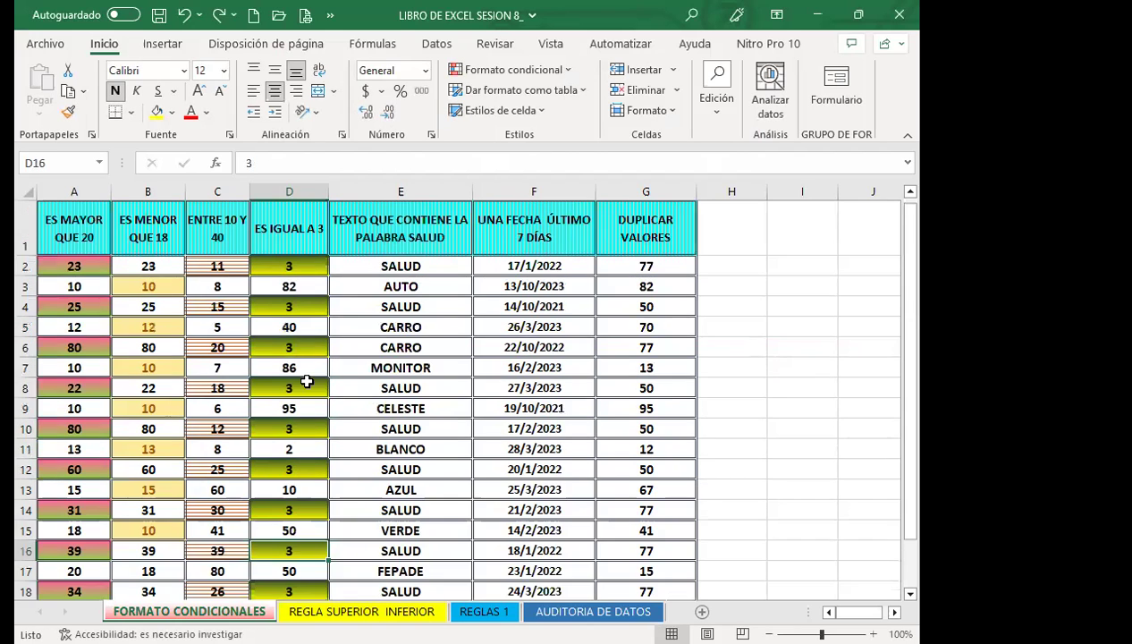
{"action": "left_click", "coordinate": [321, 265]}
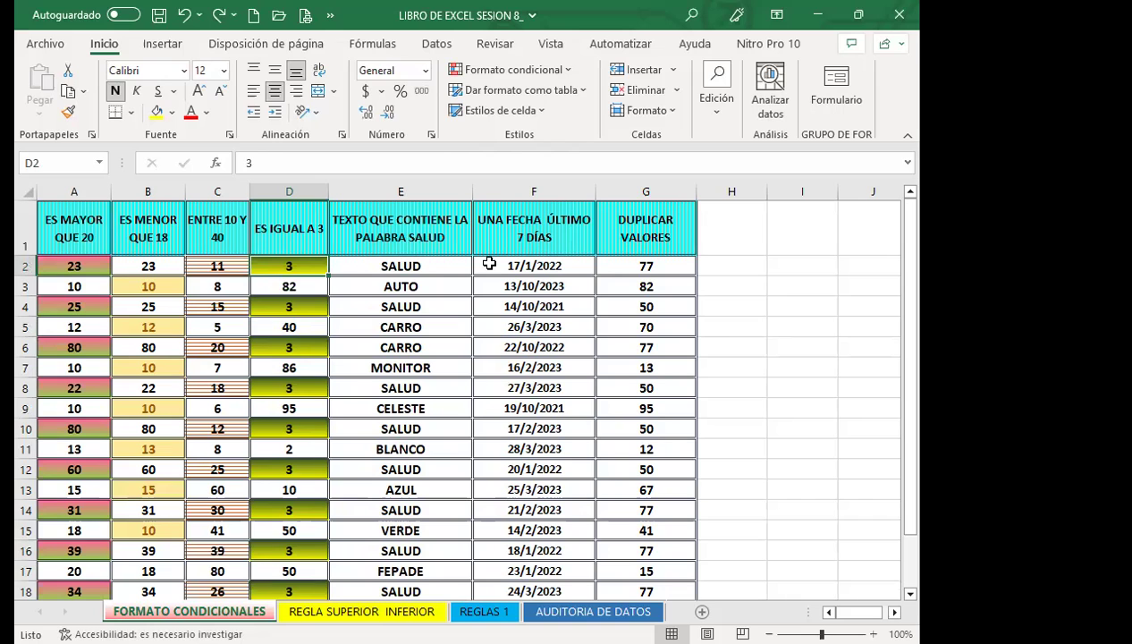
{"action": "type", "text": "50"}
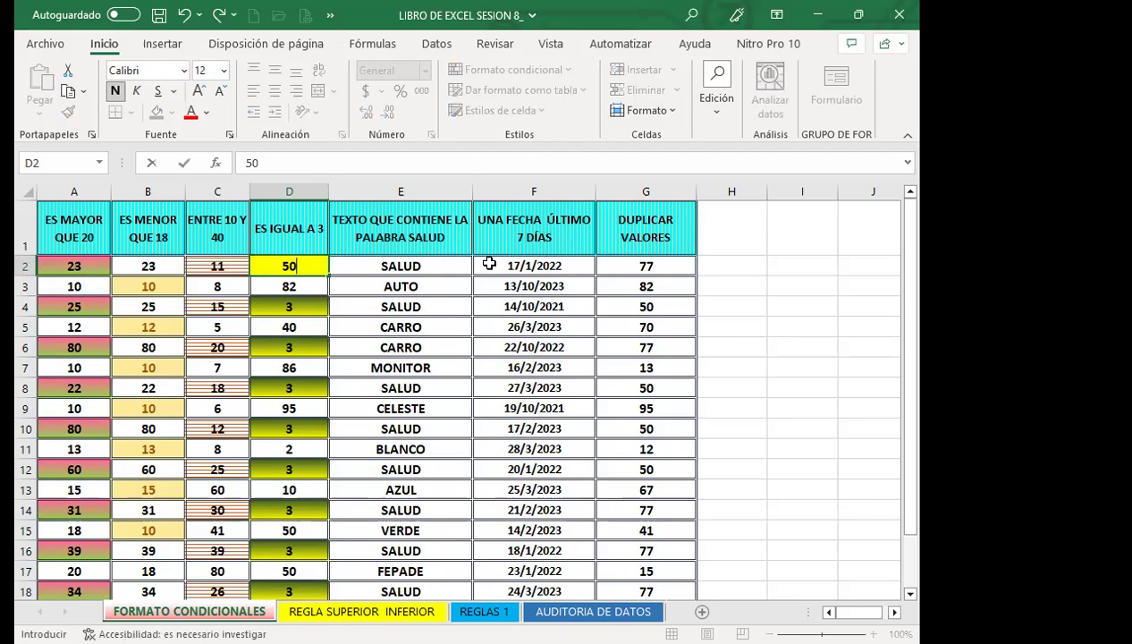
{"action": "key", "text": "Return"}
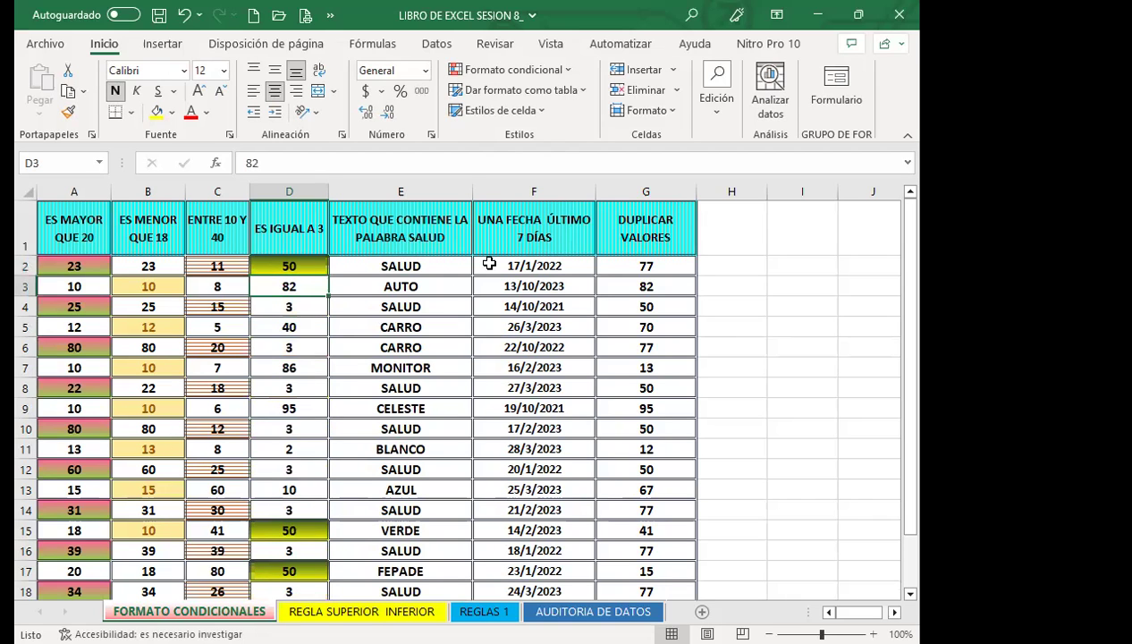
{"action": "scroll", "coordinate": [268, 435], "scroll_direction": "down", "scroll_amount": 1}
{"action": "scroll", "coordinate": [277, 420], "scroll_direction": "up", "scroll_amount": 1}
Try test values 82 in D3 and 50 in D5, then undo recent edits with Ctrl+Z.
{"action": "type", "text": "3"}
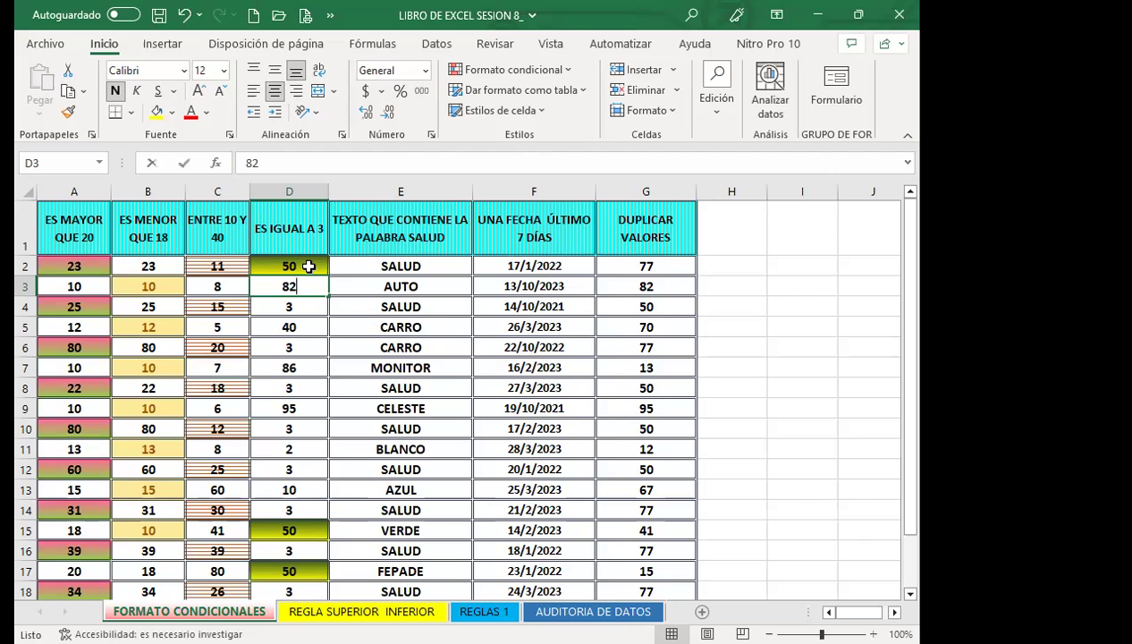
{"action": "key", "text": "BackSpace"}
{"action": "type", "text": "82"}
{"action": "left_click", "coordinate": [295, 328]}
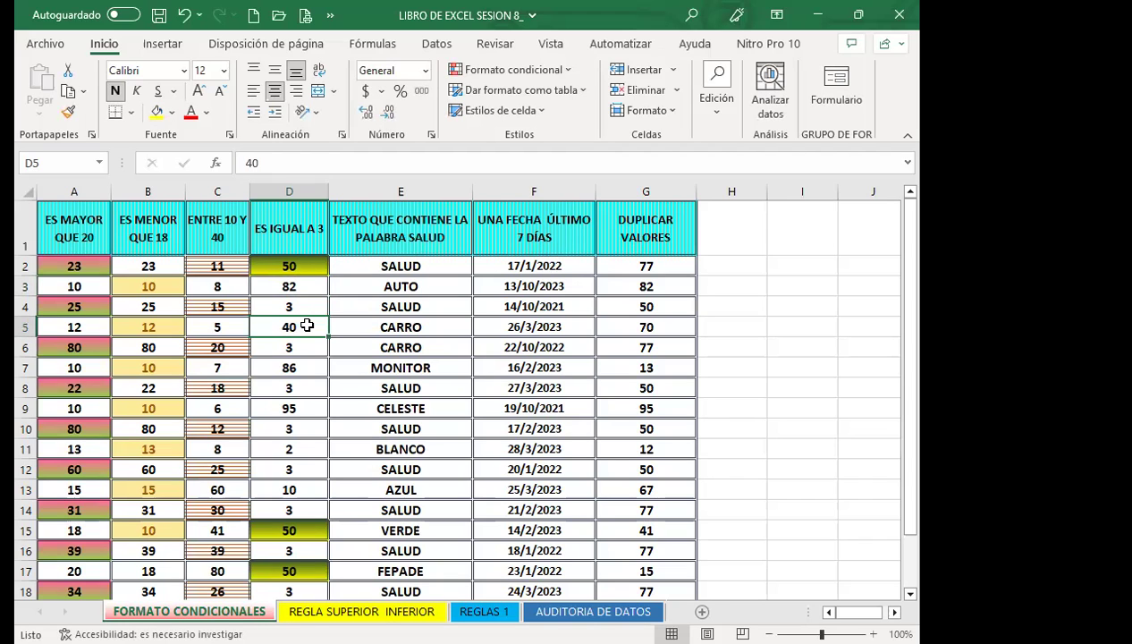
{"action": "type", "text": "50"}
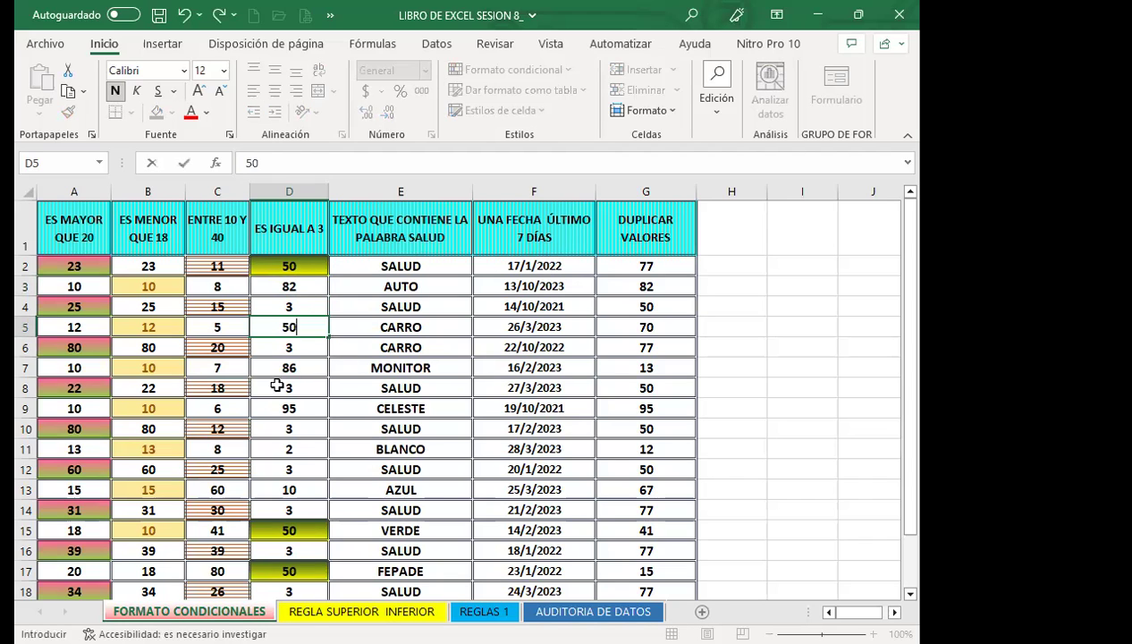
{"action": "left_click", "coordinate": [287, 384]}
{"action": "type", "text": "50"}
{"action": "left_click", "coordinate": [291, 438]}
{"action": "key", "text": "ctrl+z"}
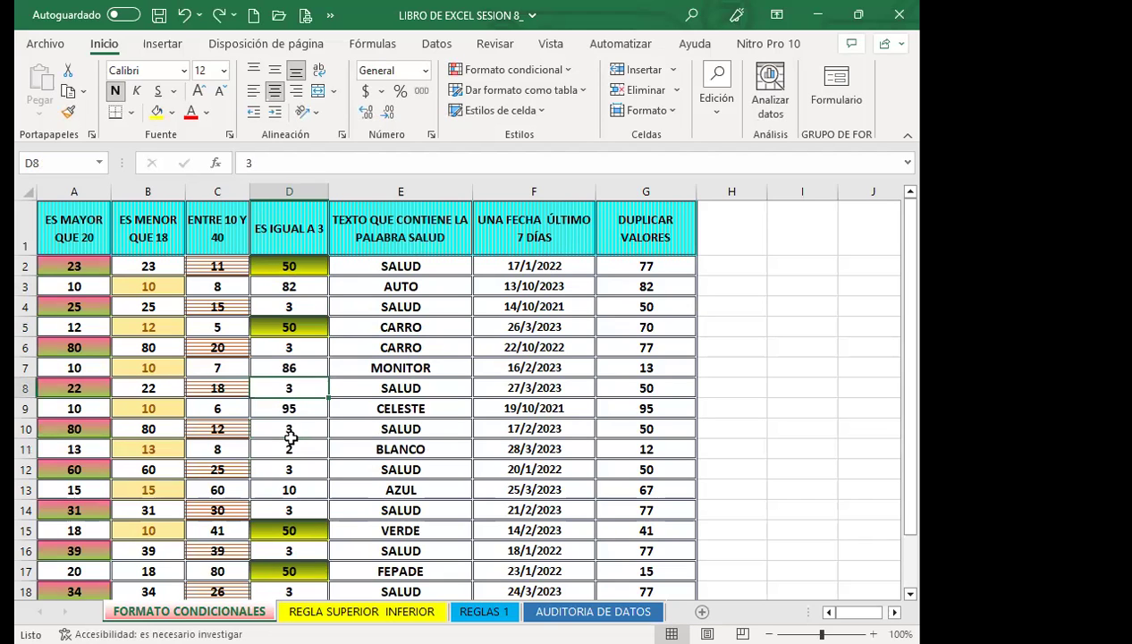
{"action": "key", "text": "ctrl+z"}
{"action": "key", "text": "ctrl+z"}
{"action": "key", "text": "ctrl+z"}
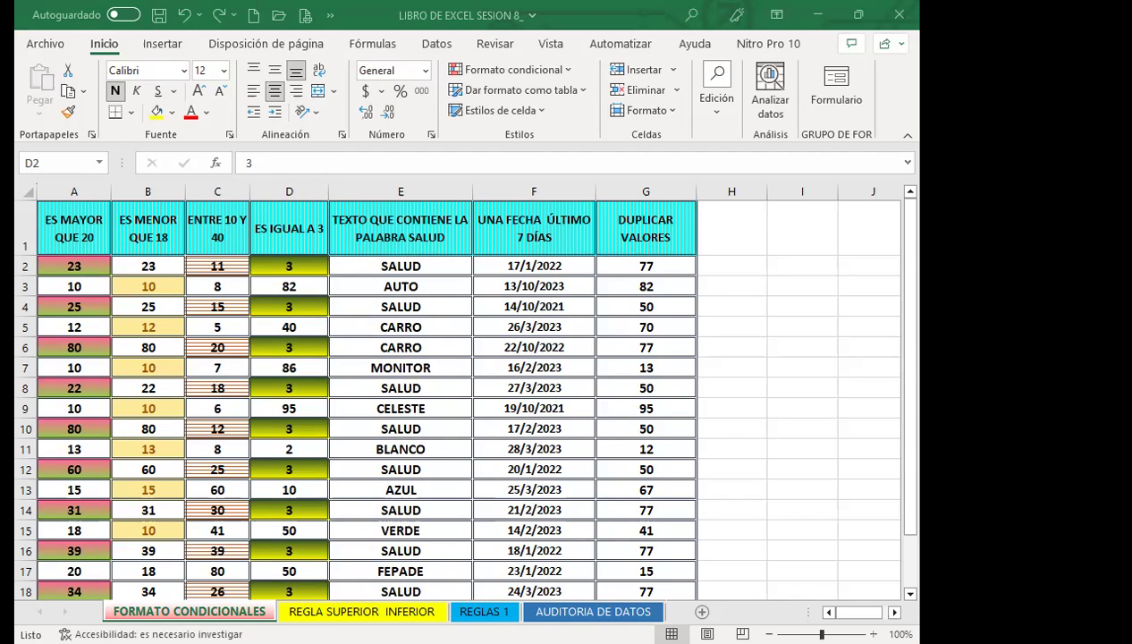
Select E2:E20 and open the Texto que contiene highlight rule.
{"action": "left_click", "coordinate": [413, 326]}
{"action": "left_click_drag", "start_coordinate": [437, 266], "coordinate": [425, 585]}
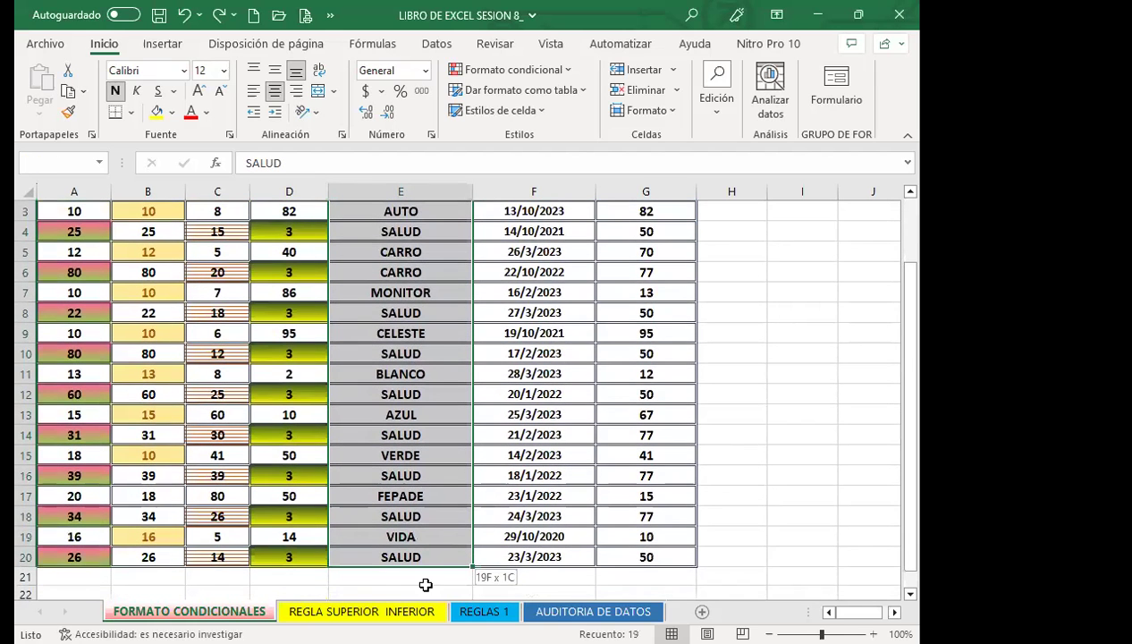
{"action": "scroll", "coordinate": [419, 550], "scroll_direction": "up", "scroll_amount": 1}
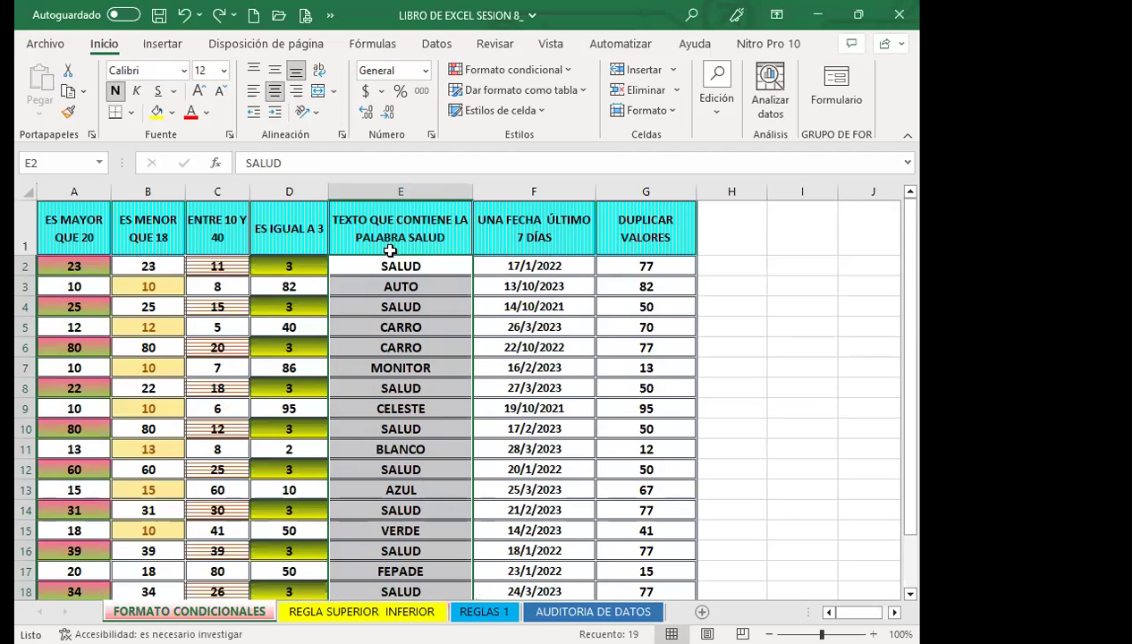
{"action": "left_click", "coordinate": [568, 70]}
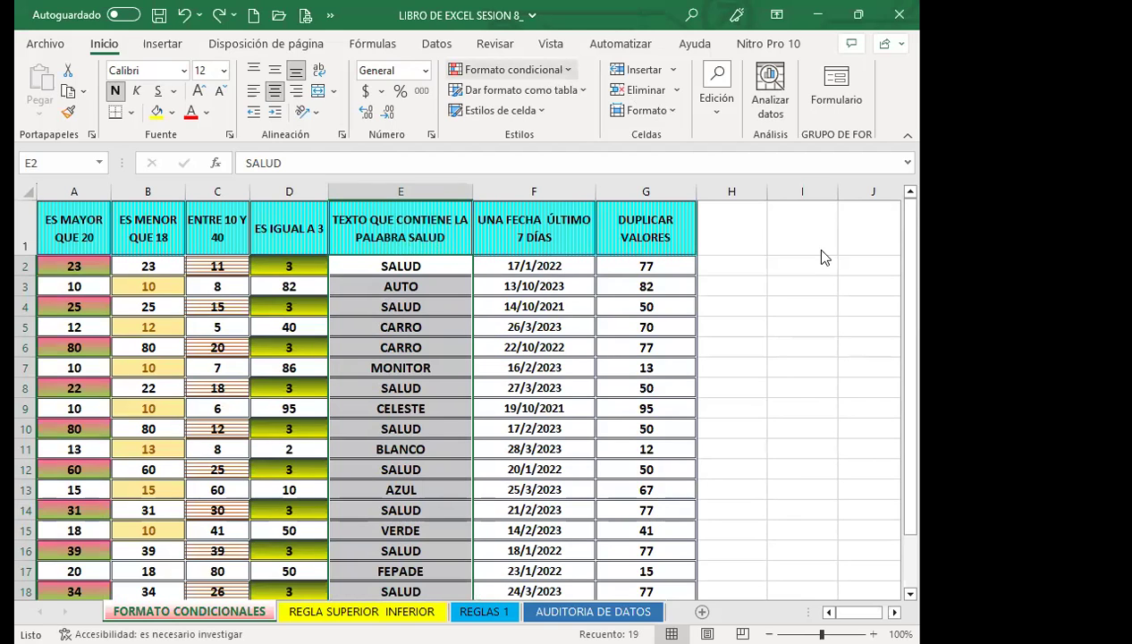
{"action": "mouse_move", "coordinate": [558, 104]}
{"action": "left_click", "coordinate": [822, 279]}
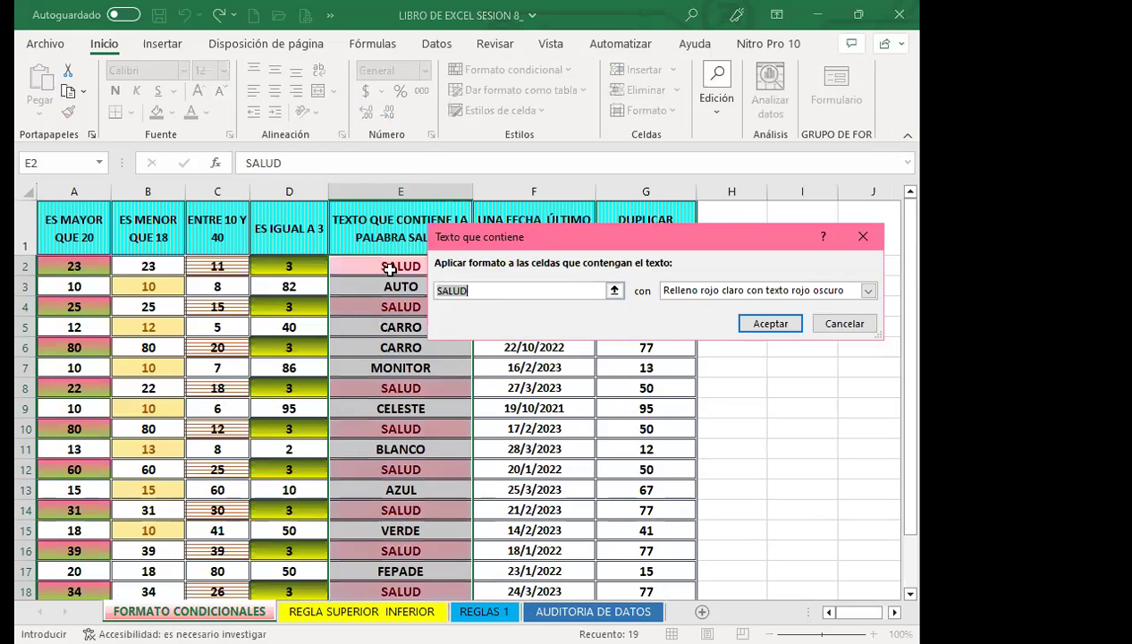
{"action": "left_click_drag", "start_coordinate": [526, 239], "coordinate": [590, 189]}
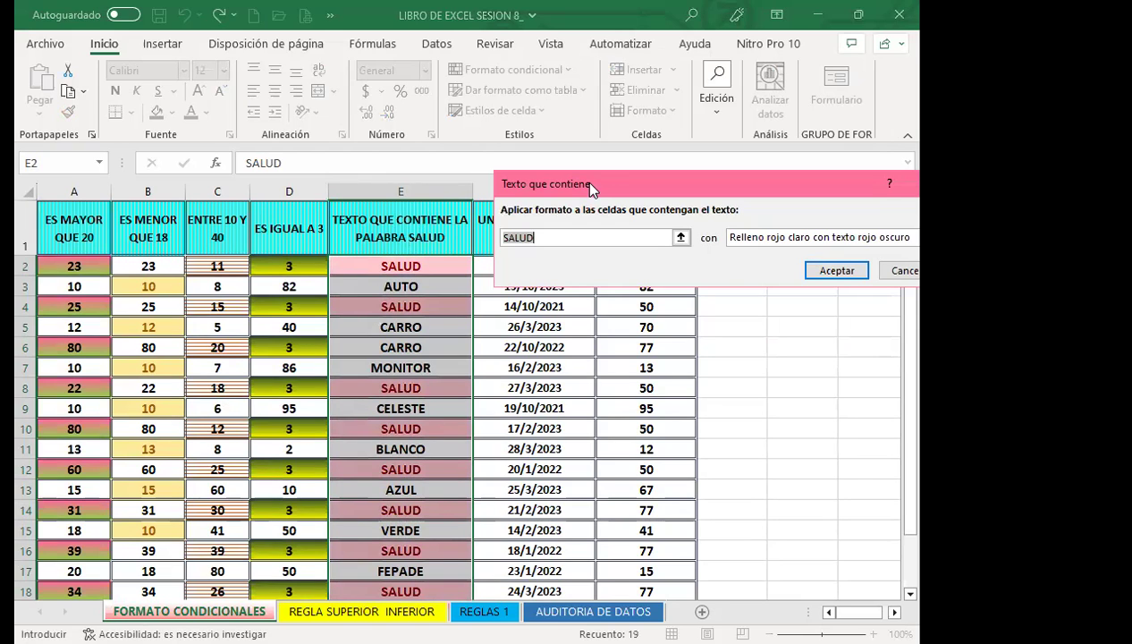
{"action": "type", "text": "A"}
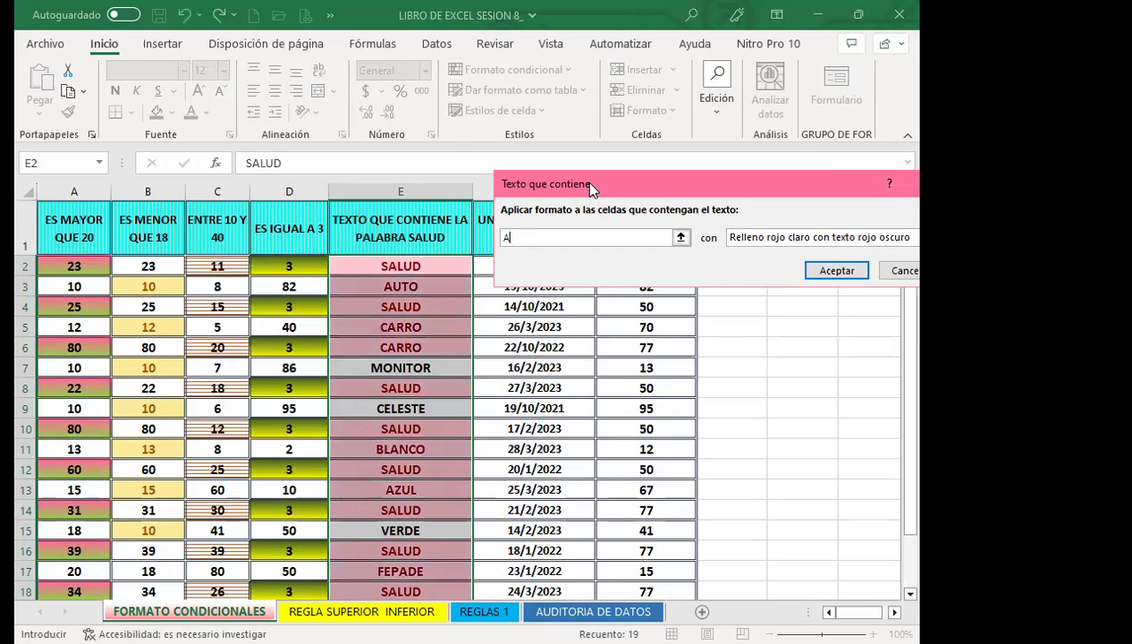
{"action": "type", "text": "UTO"}
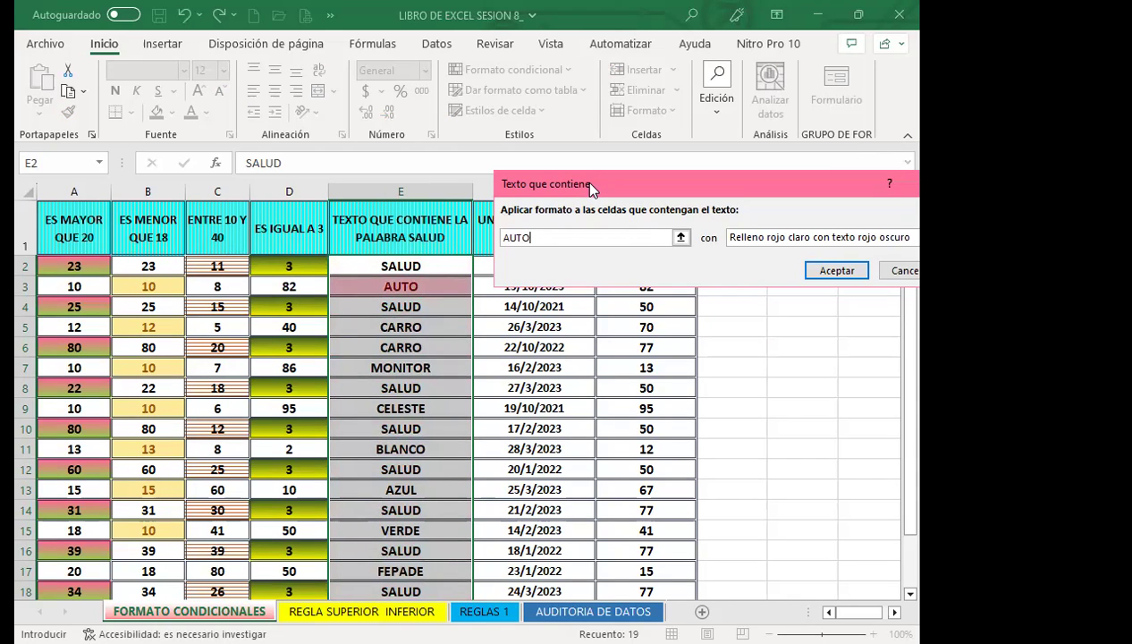
{"action": "key", "text": "BackSpace"}
{"action": "key", "text": "BackSpace"}
{"action": "key", "text": "BackSpace"}
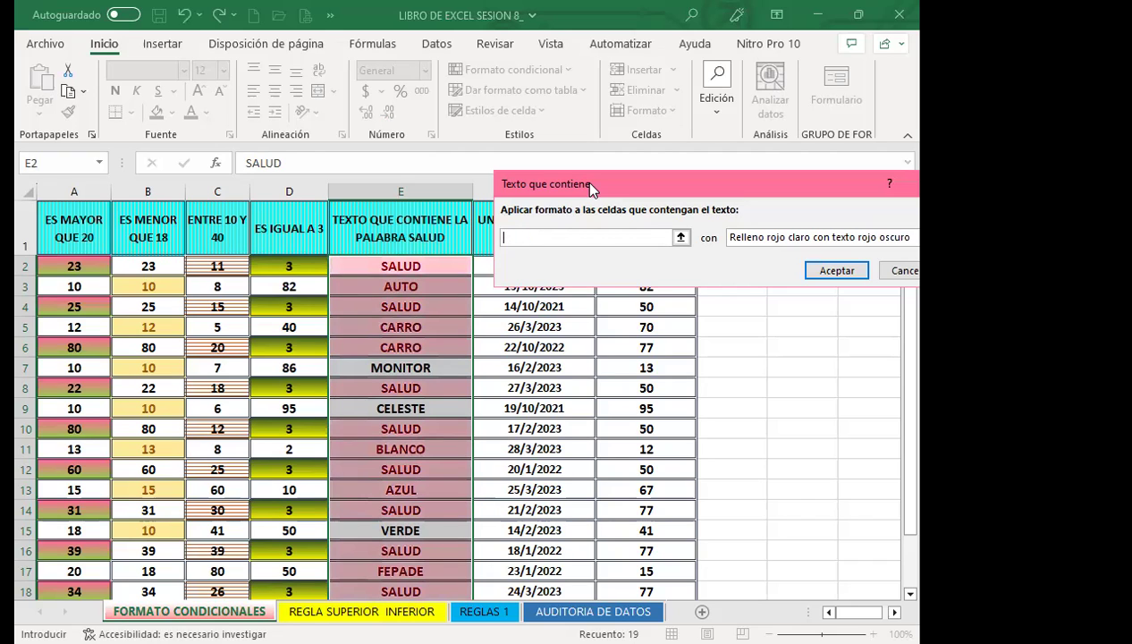
{"action": "key", "text": "BackSpace"}
{"action": "type", "text": "SALUD"}
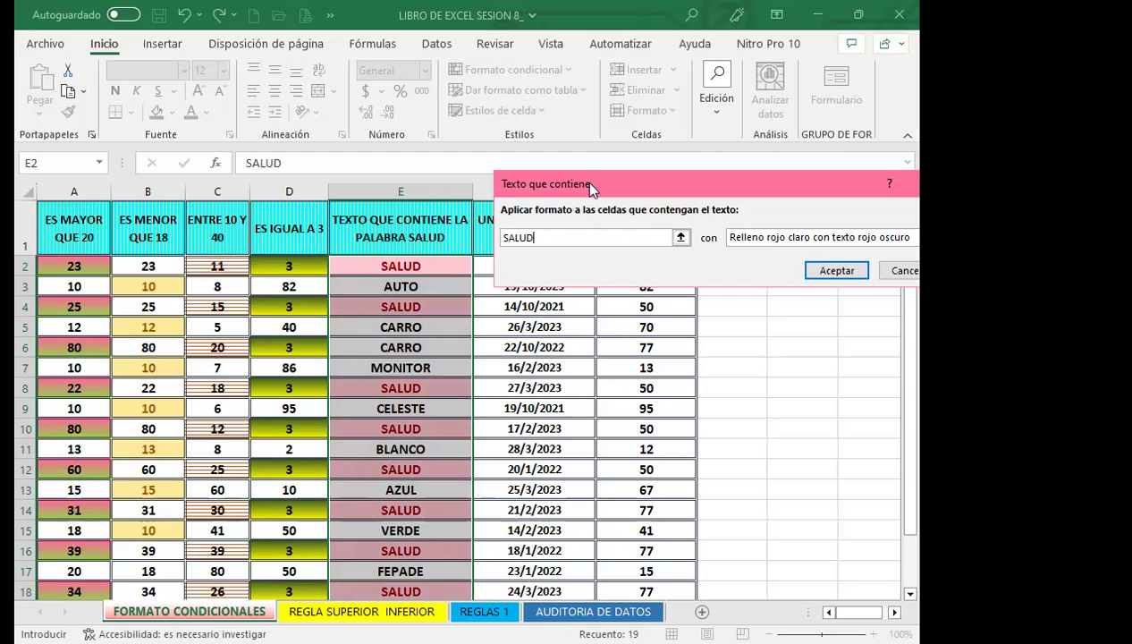
Give the SALUD rule a custom brown vertical-stripe pattern fill.
{"action": "left_click_drag", "start_coordinate": [733, 185], "coordinate": [552, 114]}
{"action": "left_click", "coordinate": [752, 168]}
{"action": "left_click", "coordinate": [574, 255]}
{"action": "left_click", "coordinate": [808, 108]}
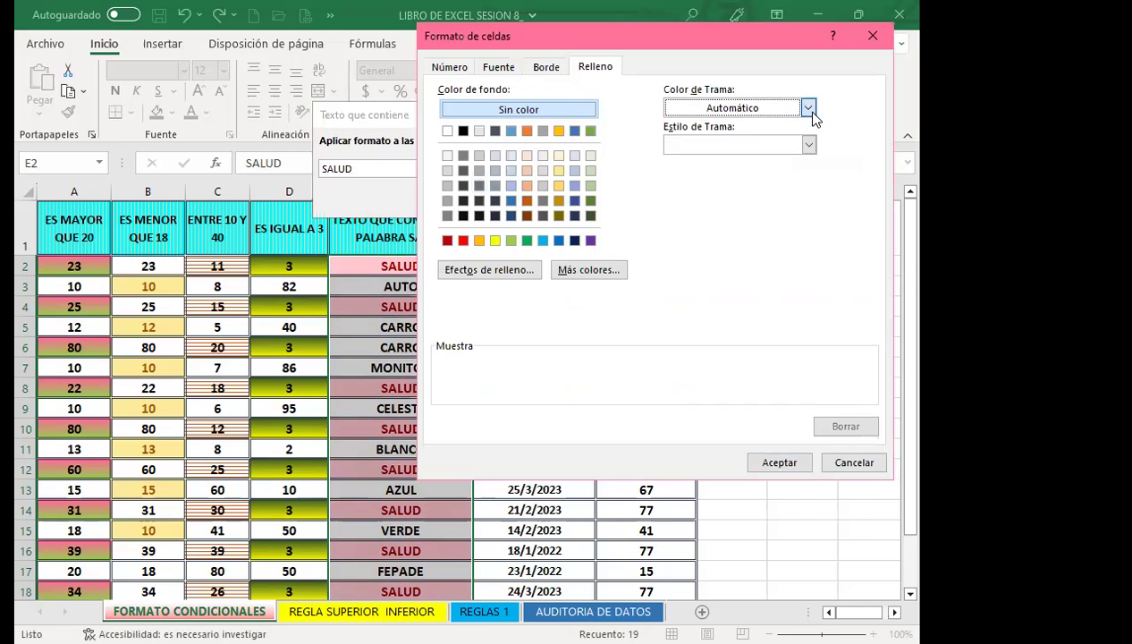
{"action": "left_click", "coordinate": [700, 382]}
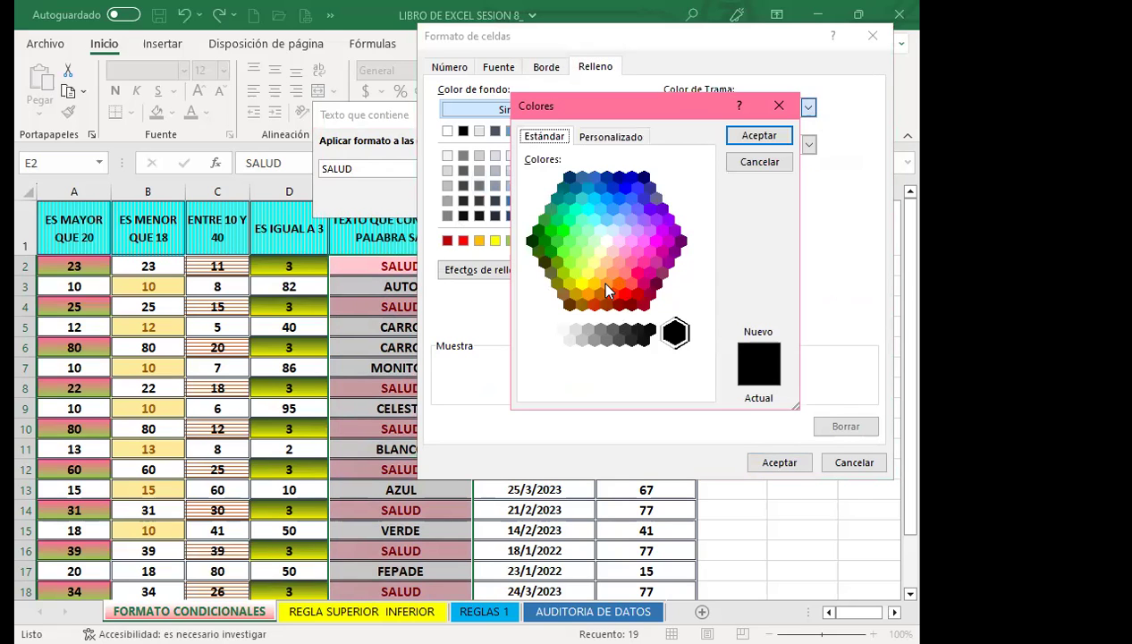
{"action": "left_click", "coordinate": [569, 304]}
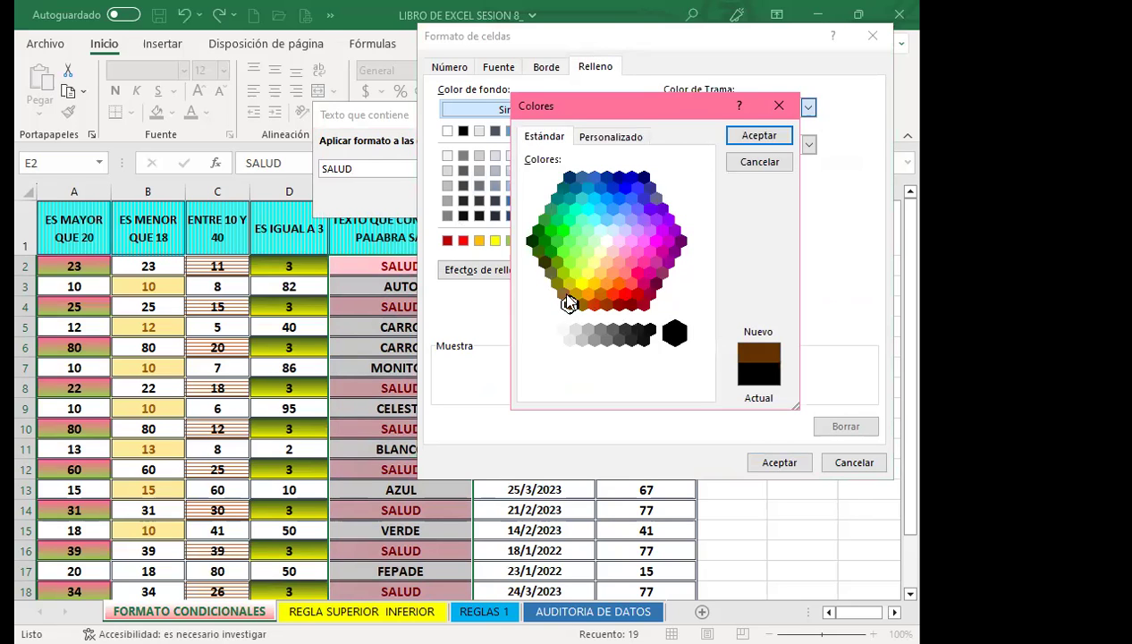
{"action": "left_click", "coordinate": [757, 135]}
{"action": "left_click", "coordinate": [727, 145]}
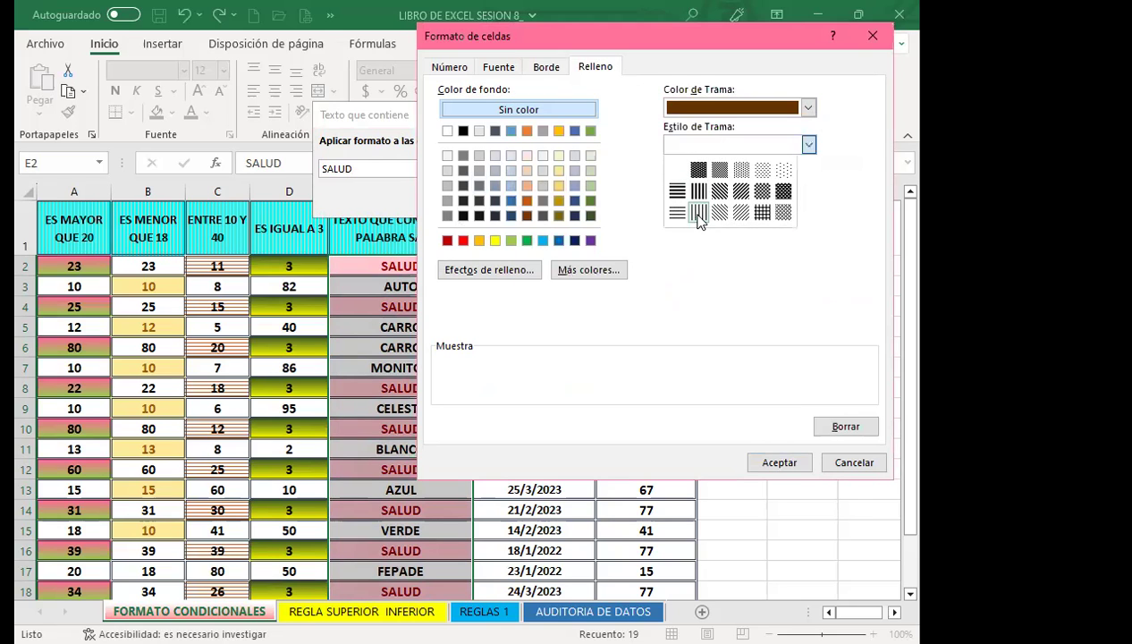
{"action": "left_click", "coordinate": [626, 434]}
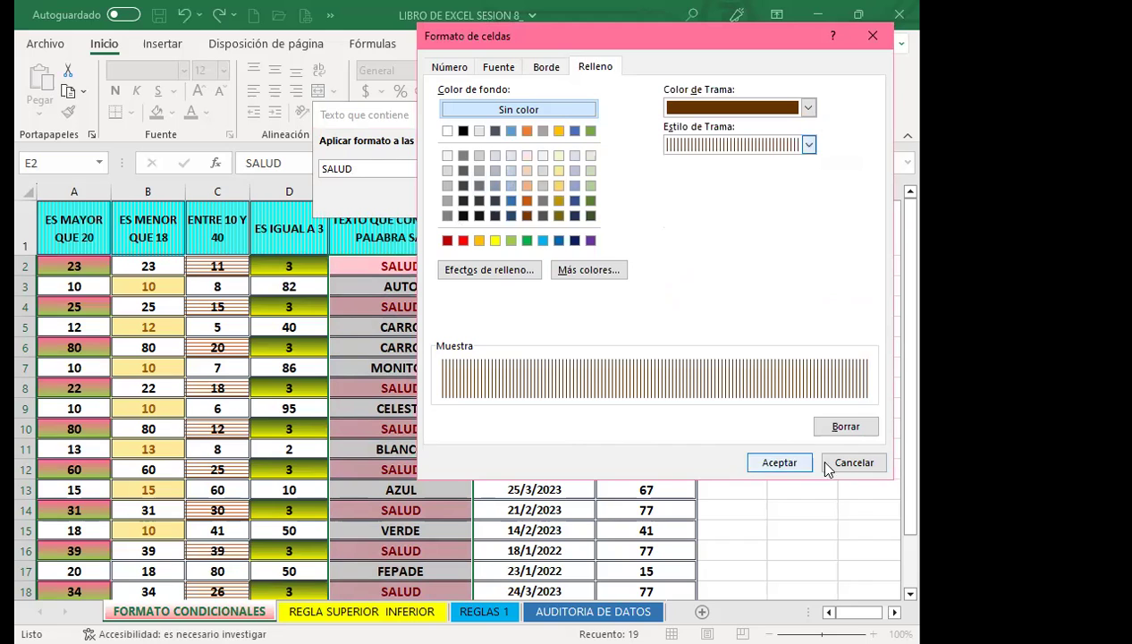
{"action": "left_click", "coordinate": [779, 462]}
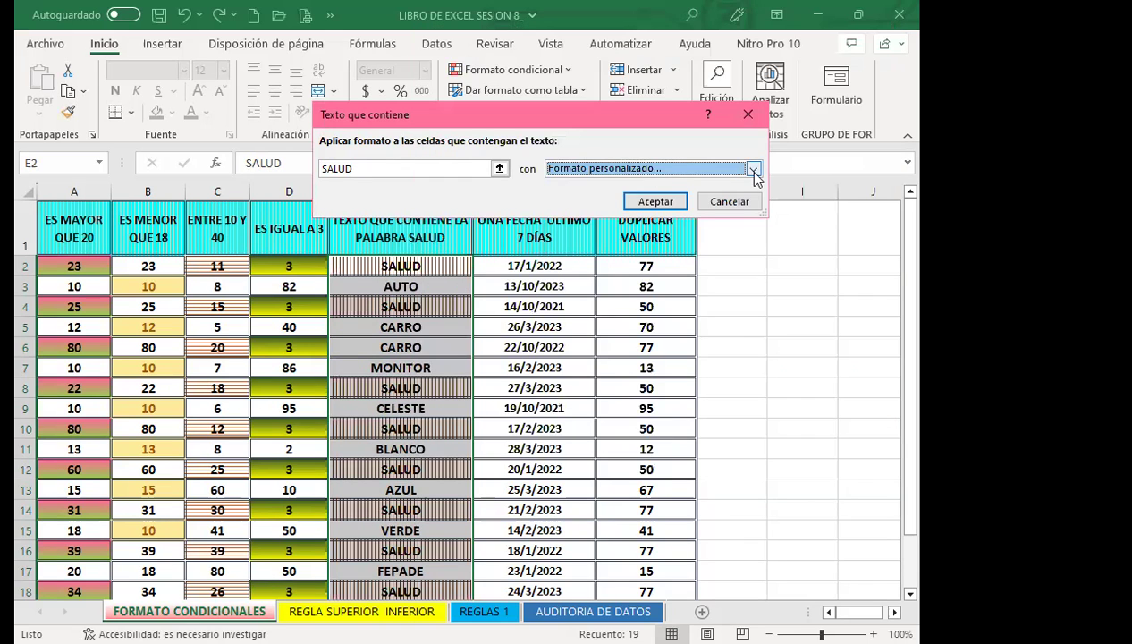
Change the custom pattern colour from brown to gold.
{"action": "left_click", "coordinate": [754, 169]}
{"action": "left_click", "coordinate": [606, 258]}
{"action": "left_click", "coordinate": [807, 108]}
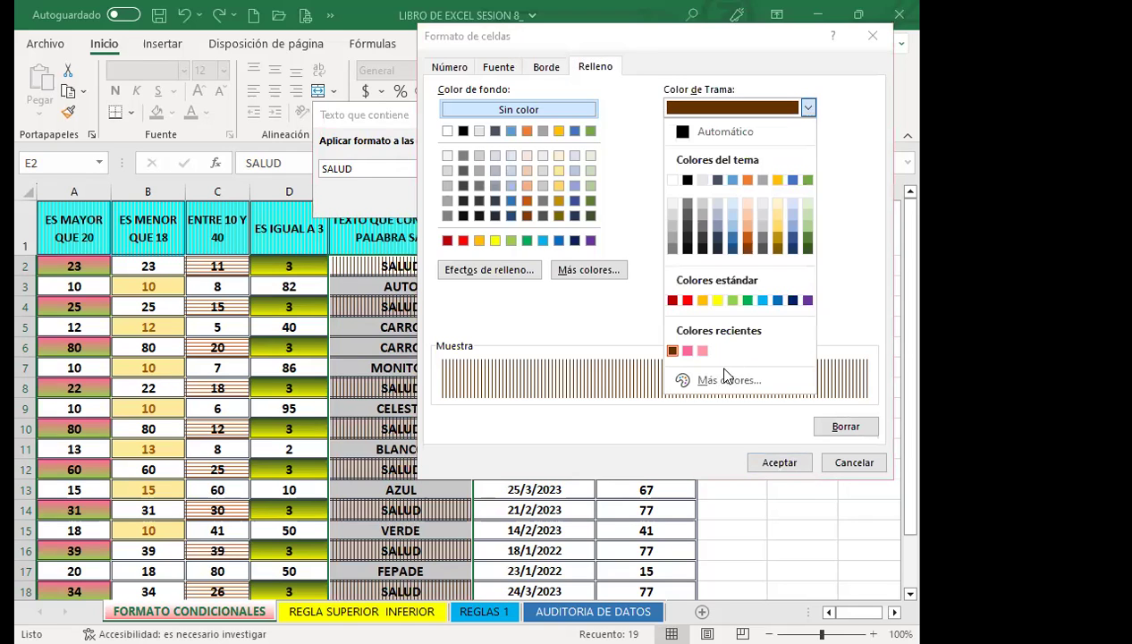
{"action": "left_click", "coordinate": [720, 376]}
{"action": "left_click", "coordinate": [576, 292]}
{"action": "left_click", "coordinate": [758, 135]}
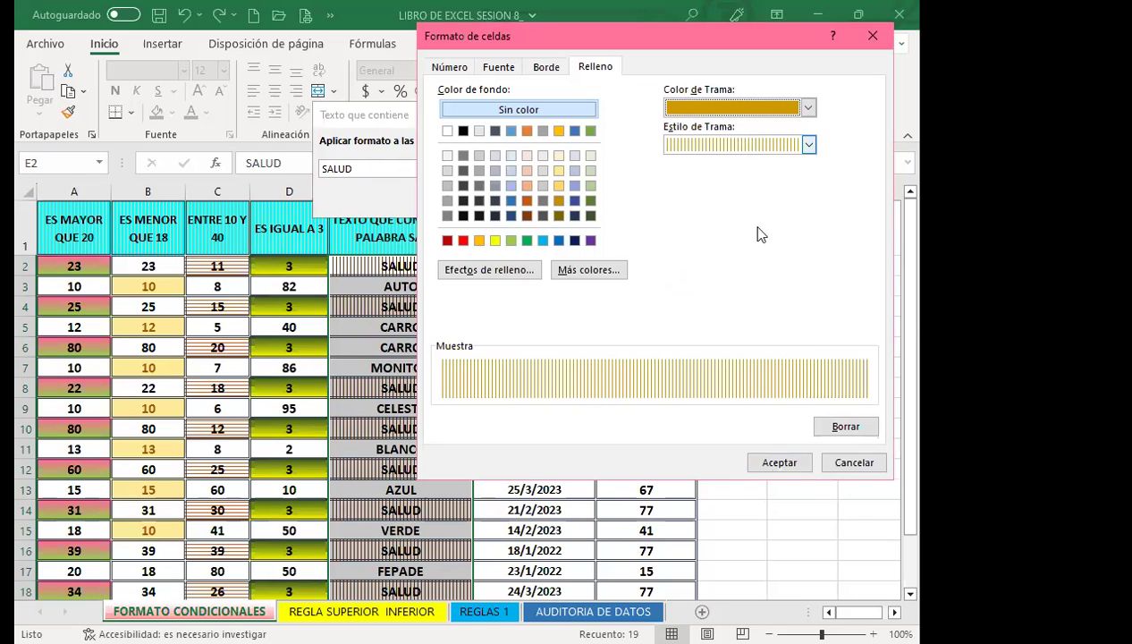
{"action": "left_click", "coordinate": [781, 462]}
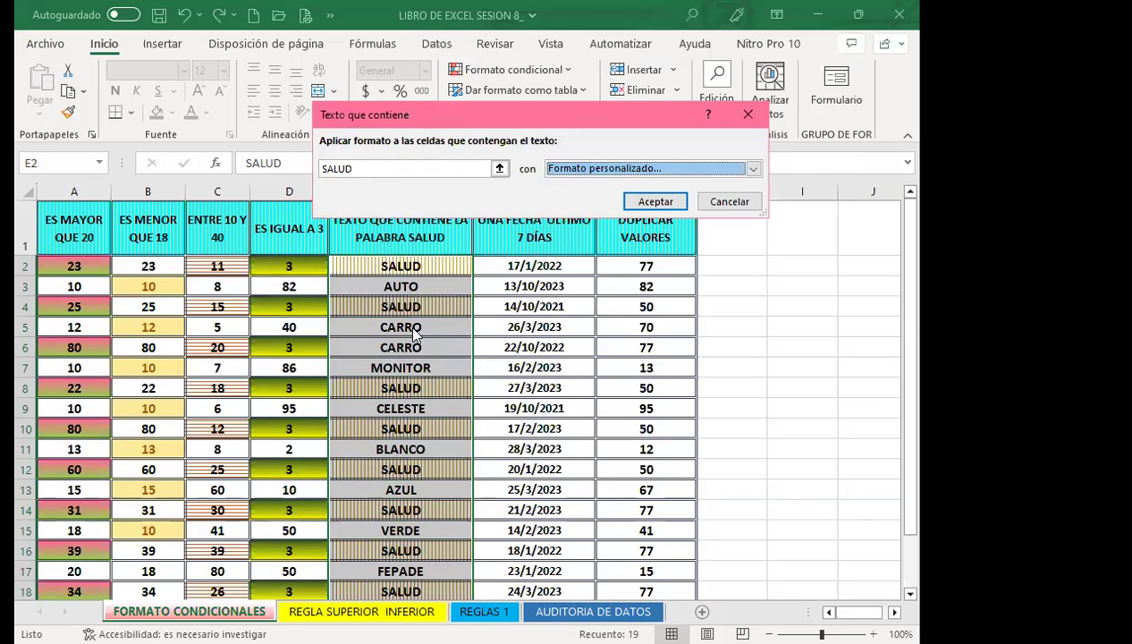
Switch the pattern style to sparse dots and finish the SALUD rule.
{"action": "left_click", "coordinate": [742, 172]}
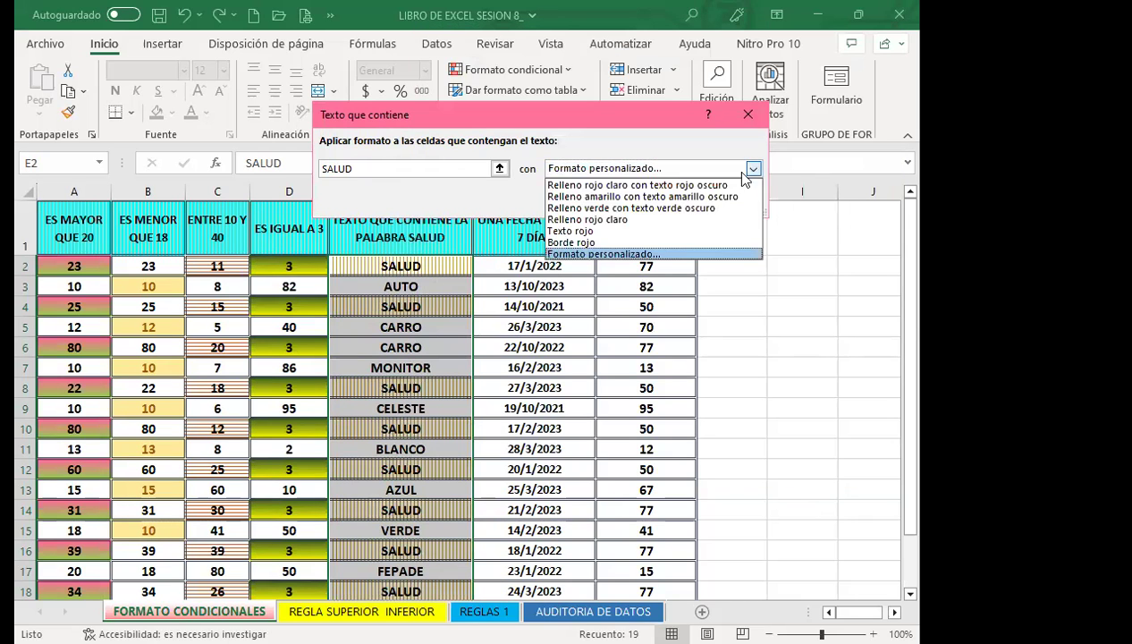
{"action": "left_click", "coordinate": [615, 253]}
{"action": "left_click", "coordinate": [808, 145]}
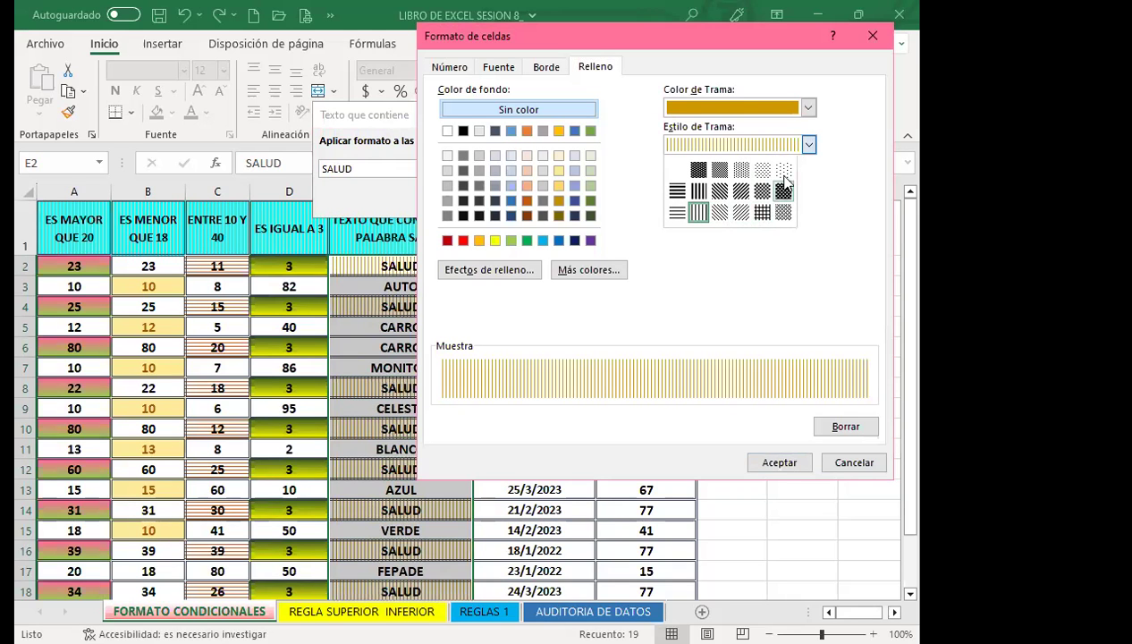
{"action": "left_click", "coordinate": [784, 169]}
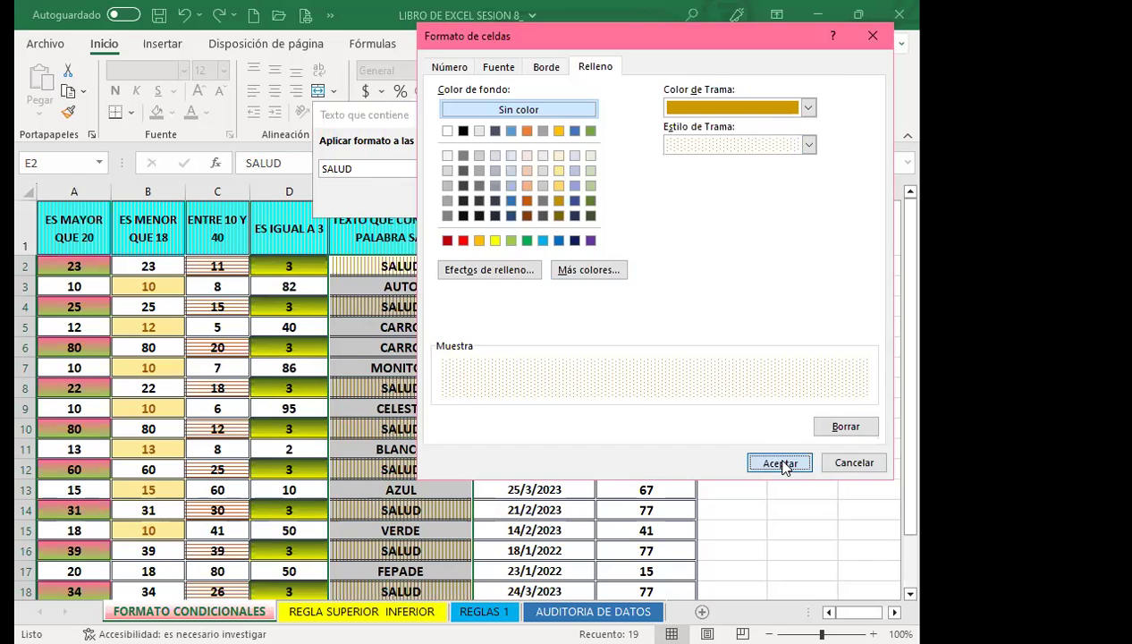
{"action": "left_click", "coordinate": [781, 462]}
{"action": "left_click", "coordinate": [654, 198]}
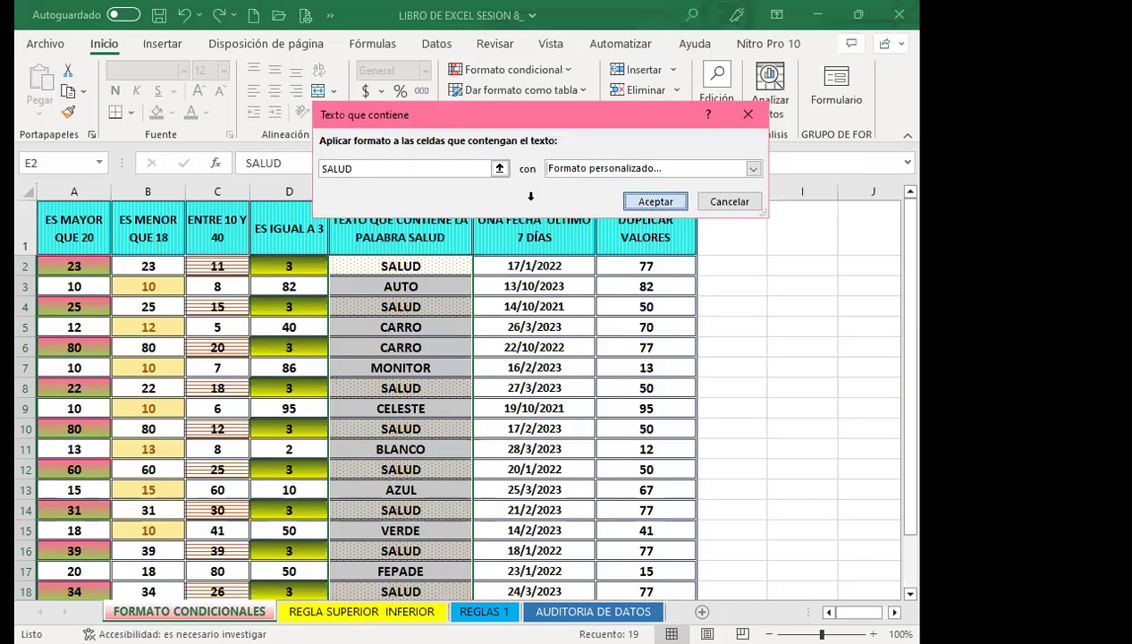
{"action": "left_click", "coordinate": [442, 366]}
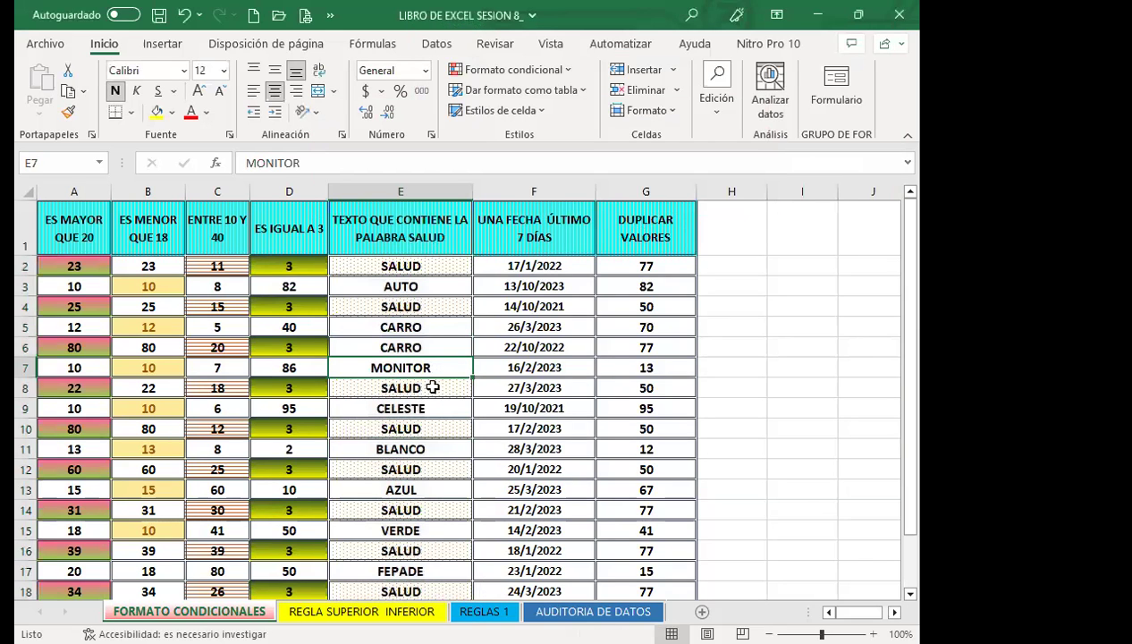
{"action": "type", "text": "SALUD"}
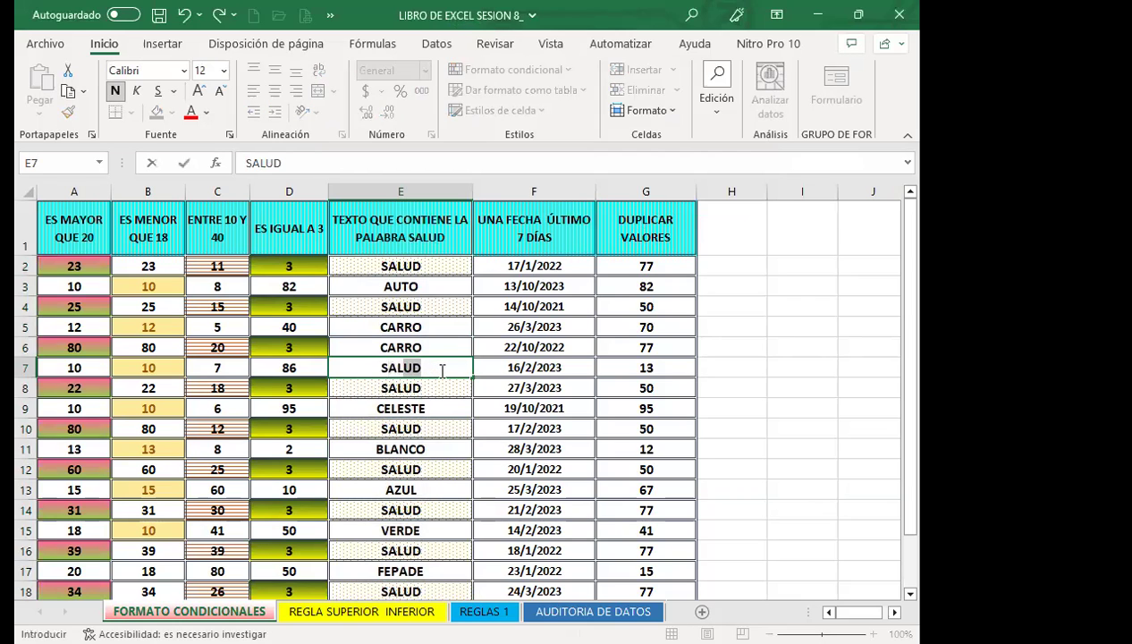
{"action": "key", "text": "Return"}
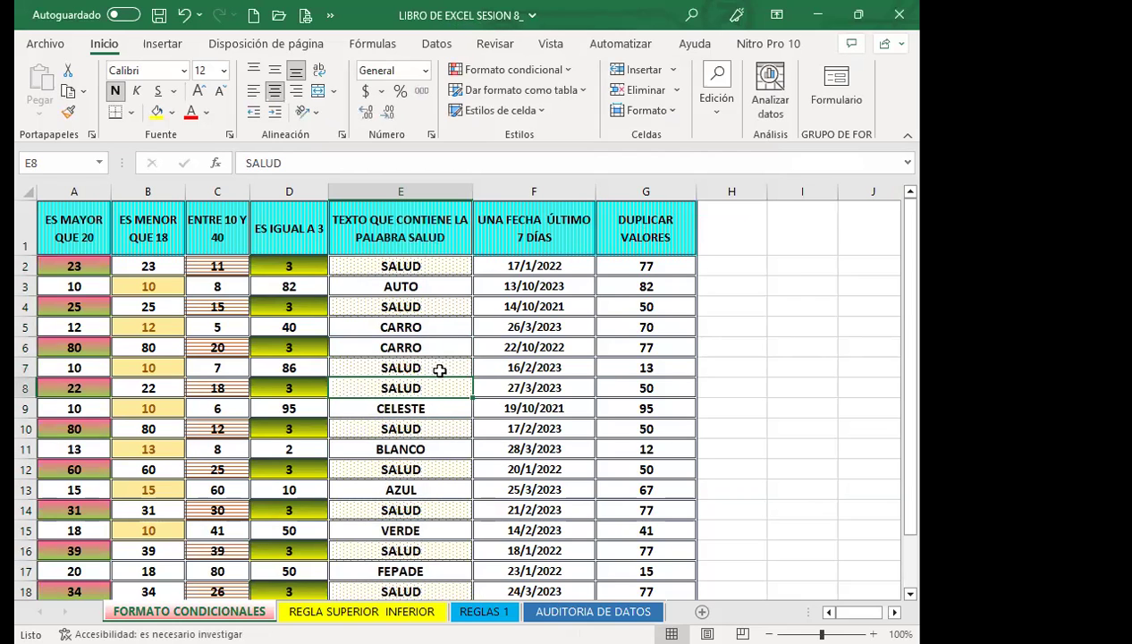
{"action": "scroll", "coordinate": [432, 487], "scroll_direction": "down", "scroll_amount": 1}
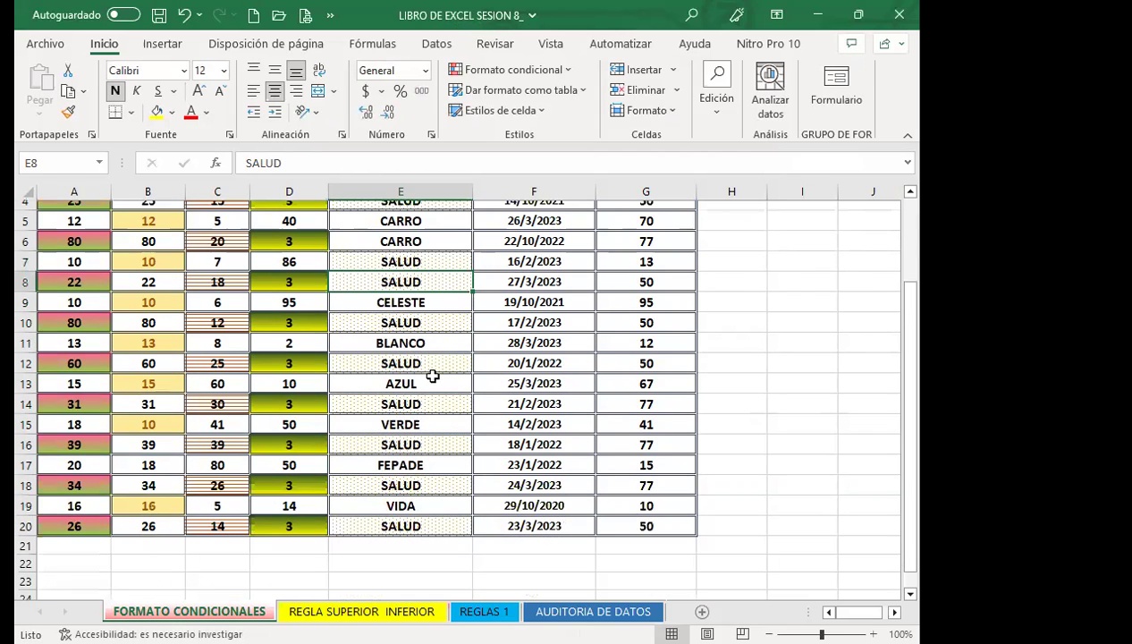
{"action": "scroll", "coordinate": [433, 376], "scroll_direction": "up", "scroll_amount": 1}
{"action": "key", "text": "ctrl+z"}
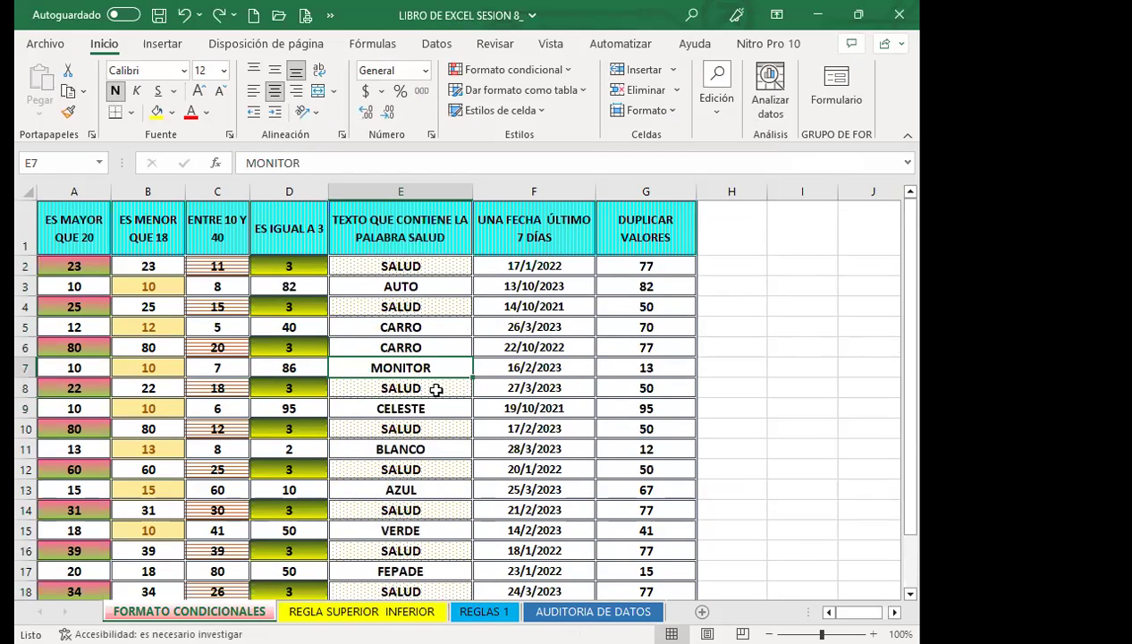
{"action": "left_click", "coordinate": [435, 389]}
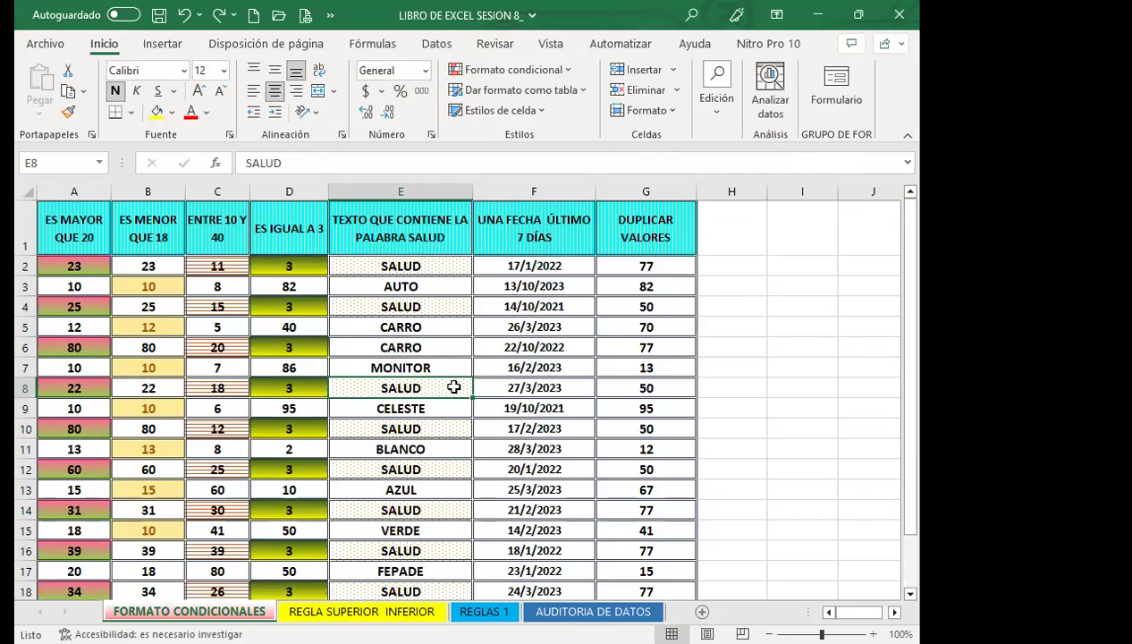
{"action": "left_click", "coordinate": [404, 409]}
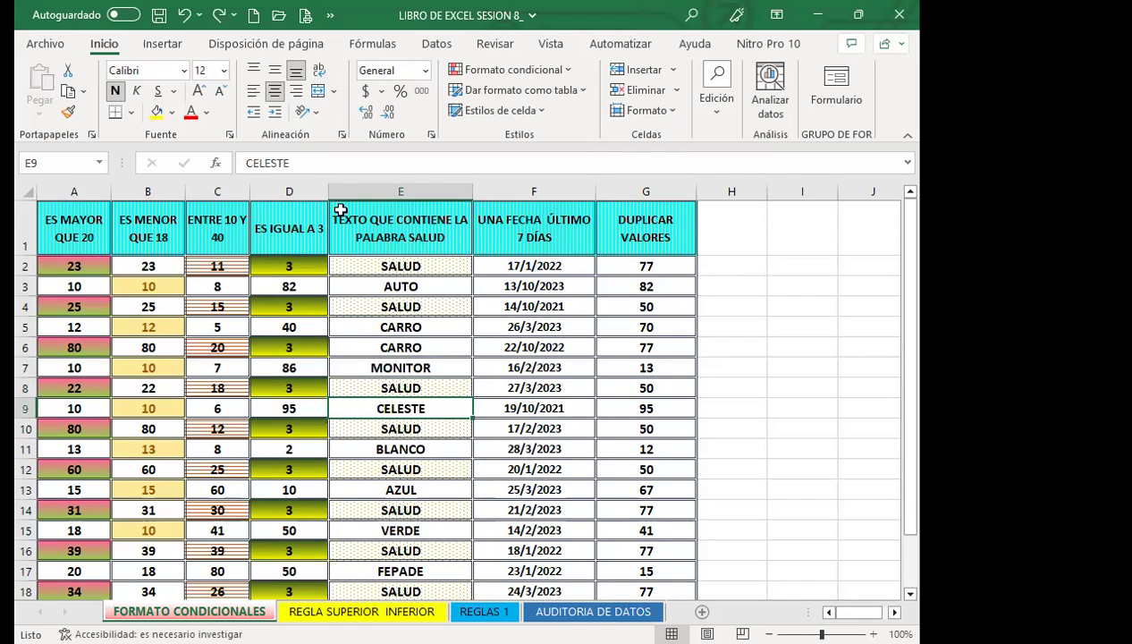
{"action": "left_click", "coordinate": [453, 302]}
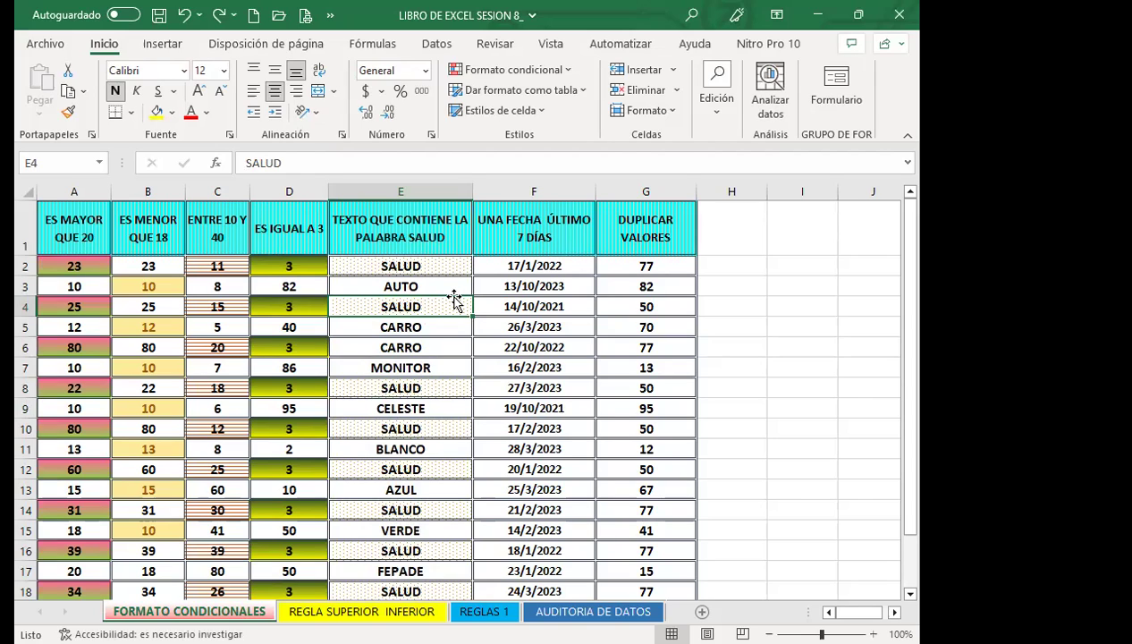
{"action": "scroll", "coordinate": [424, 434], "scroll_direction": "down", "scroll_amount": 2}
{"action": "scroll", "coordinate": [429, 441], "scroll_direction": "down", "scroll_amount": 1}
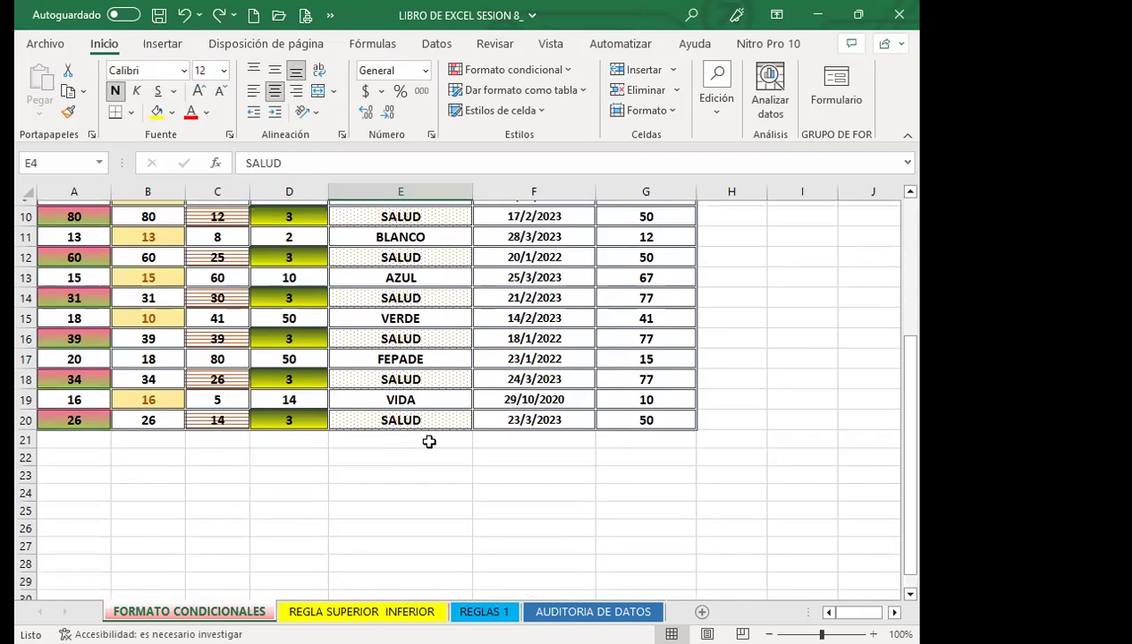
{"action": "left_click", "coordinate": [431, 423]}
{"action": "scroll", "coordinate": [431, 426], "scroll_direction": "up", "scroll_amount": 3}
{"action": "left_click", "coordinate": [418, 264]}
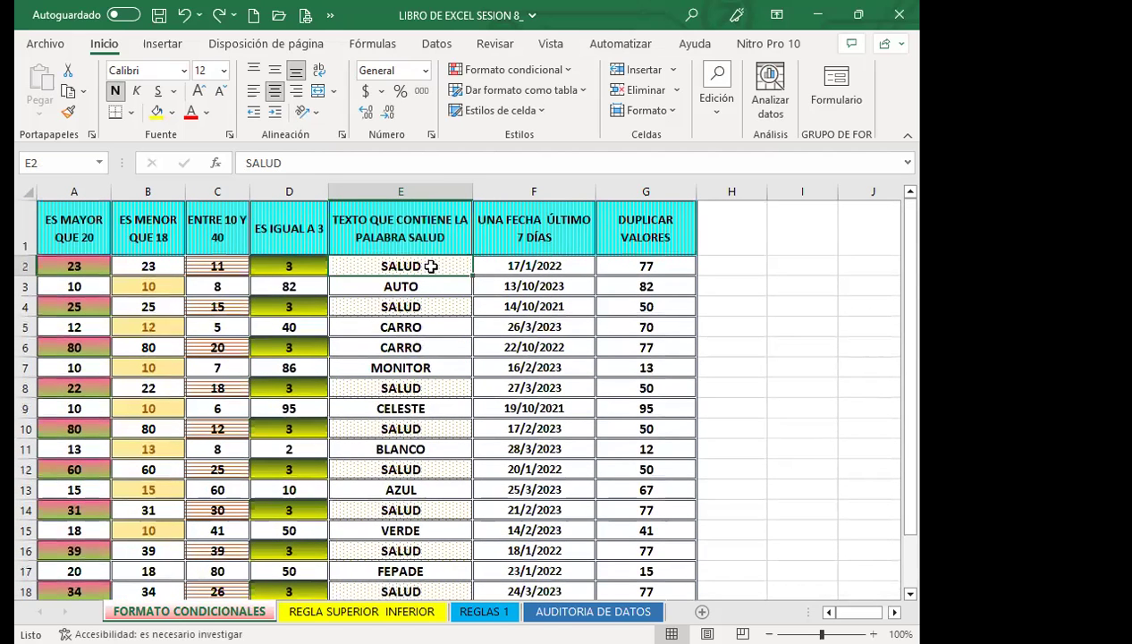
{"action": "left_click", "coordinate": [450, 235]}
{"action": "left_click", "coordinate": [356, 266]}
{"action": "scroll", "coordinate": [417, 503], "scroll_direction": "down", "scroll_amount": 3}
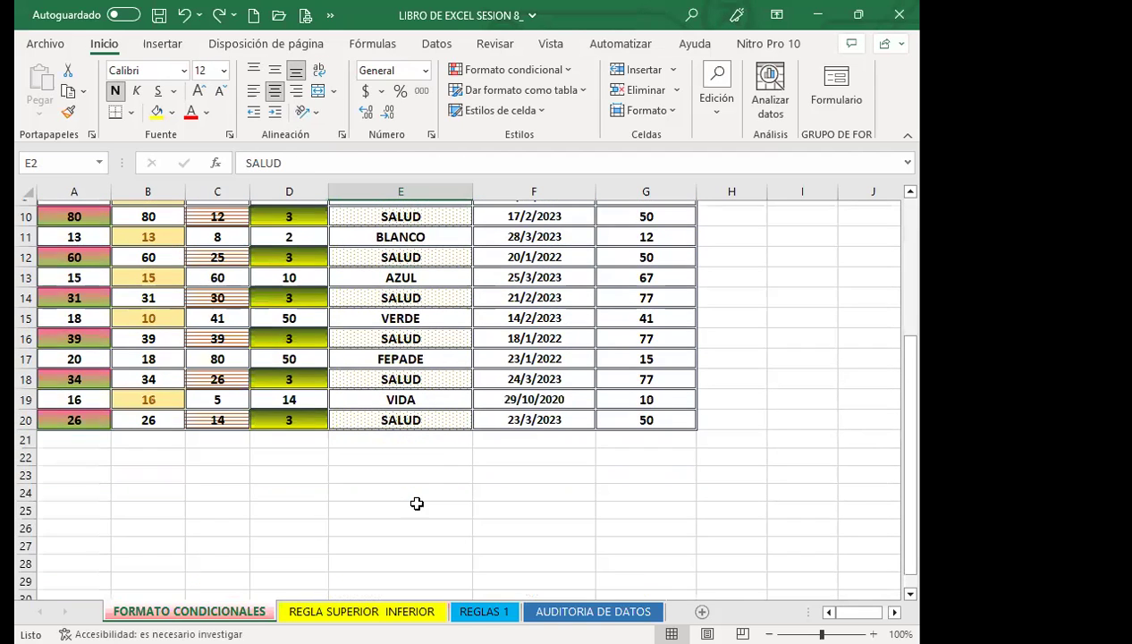
{"action": "scroll", "coordinate": [430, 452], "scroll_direction": "up", "scroll_amount": 3}
{"action": "scroll", "coordinate": [436, 444], "scroll_direction": "up", "scroll_amount": 1}
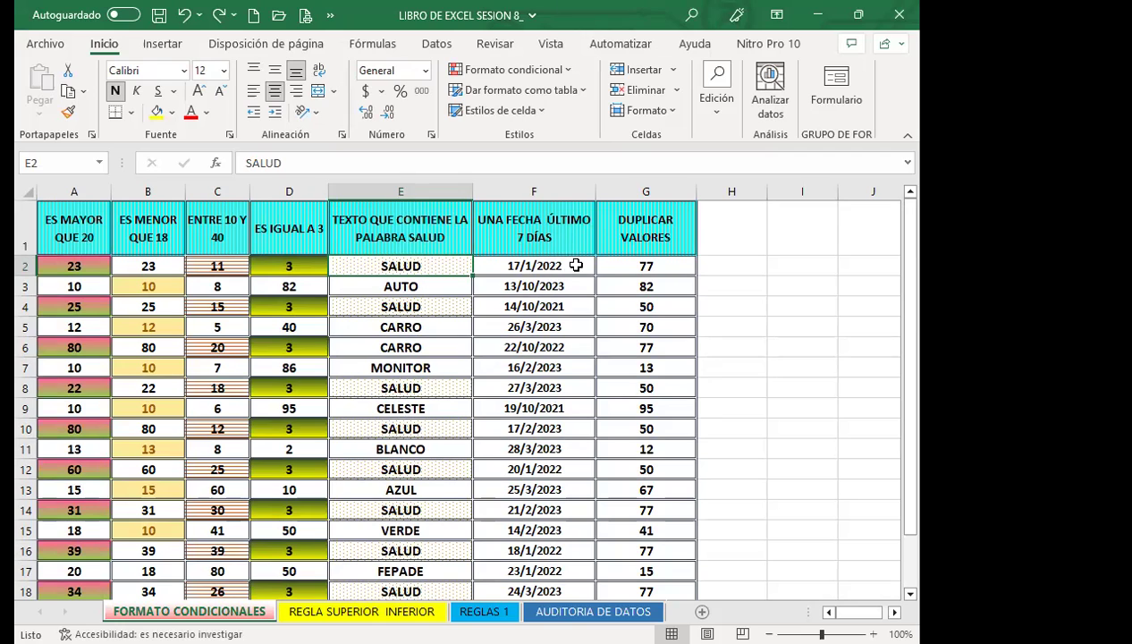
{"action": "left_click", "coordinate": [580, 262]}
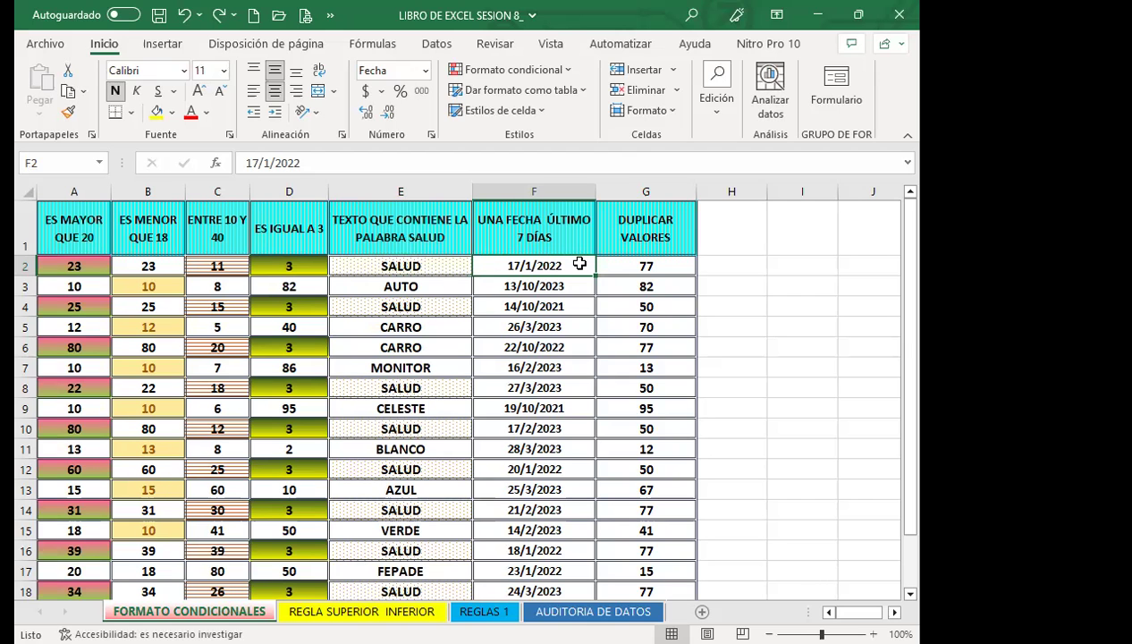
Select the column F dates and start an Una fecha rule, trying Hoy, Mañana and last 7 days.
{"action": "left_click_drag", "start_coordinate": [579, 263], "coordinate": [558, 542]}
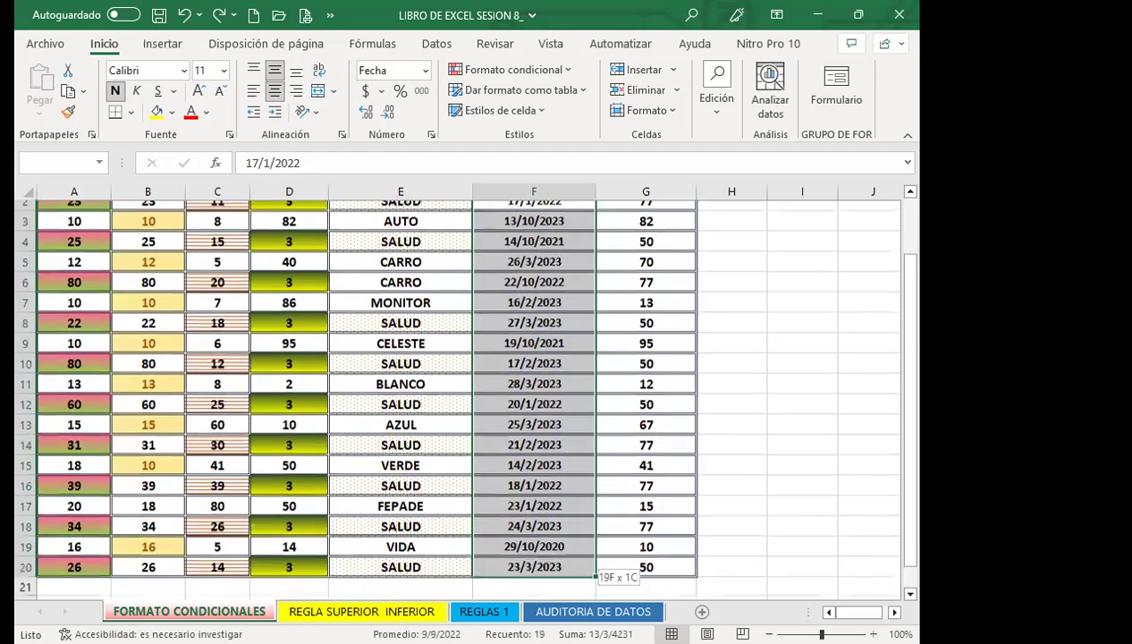
{"action": "scroll", "coordinate": [515, 382], "scroll_direction": "up", "scroll_amount": 1}
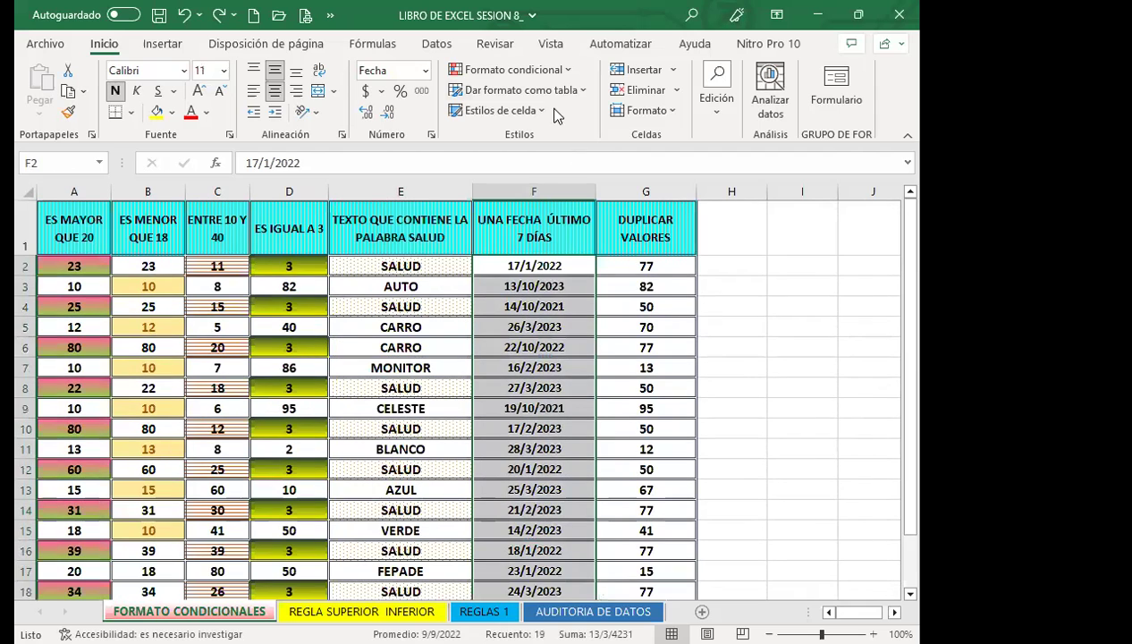
{"action": "left_click", "coordinate": [570, 70]}
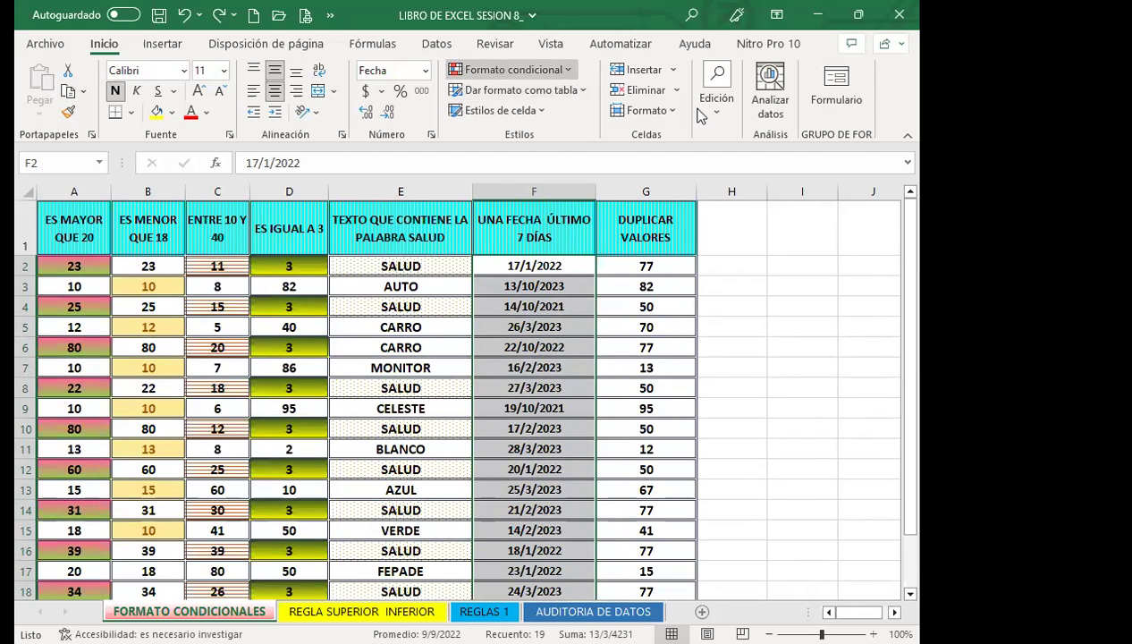
{"action": "mouse_move", "coordinate": [690, 105]}
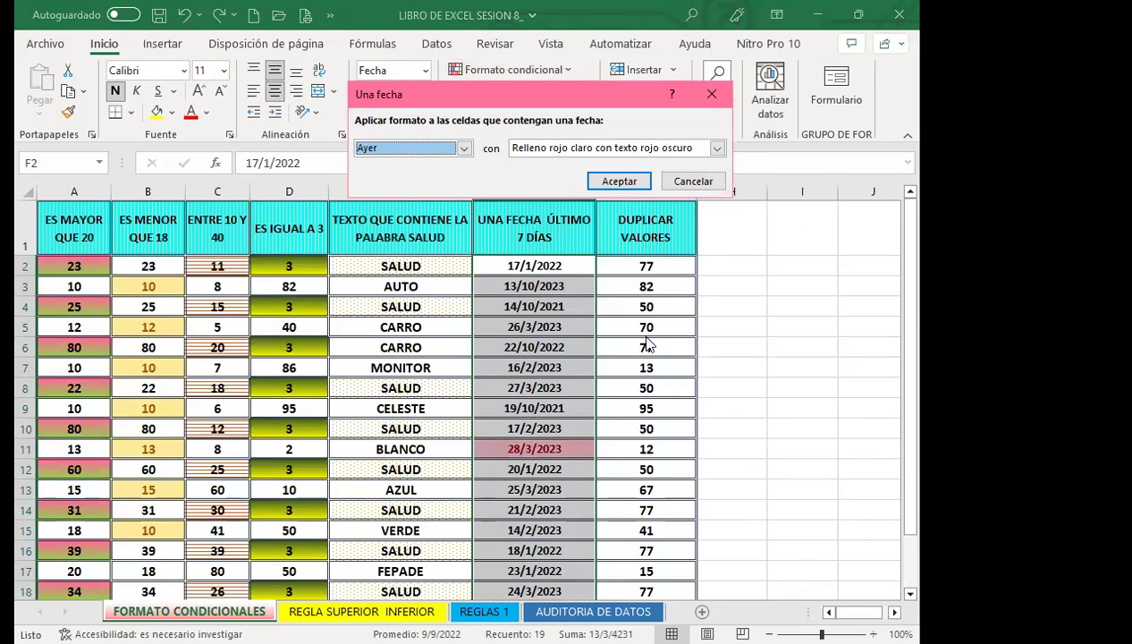
{"action": "left_click", "coordinate": [464, 147]}
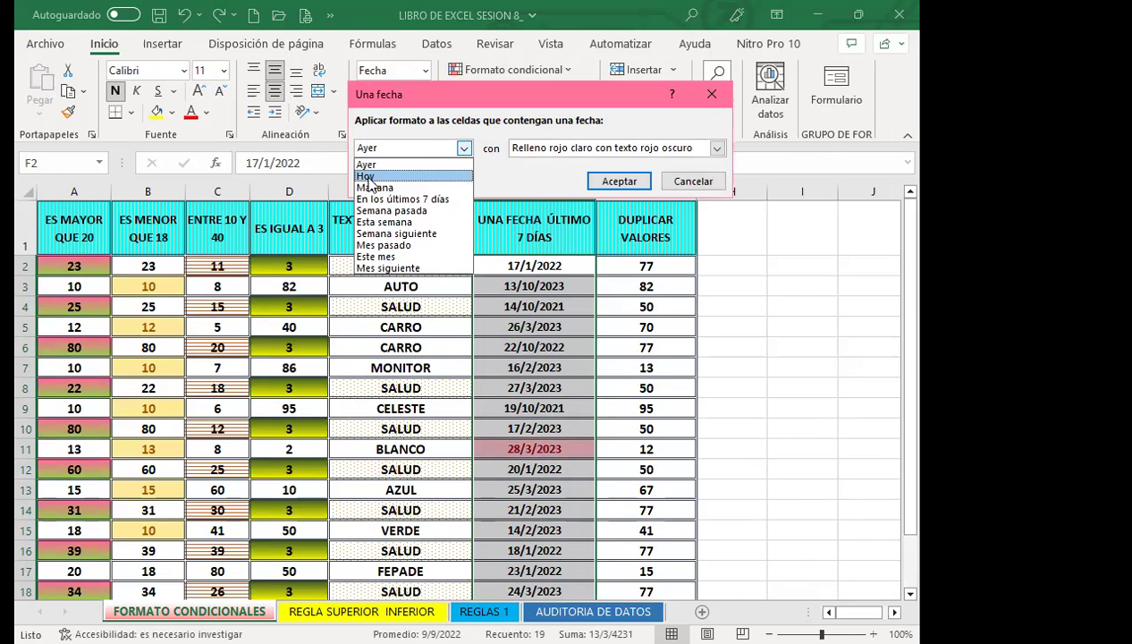
{"action": "left_click", "coordinate": [368, 176]}
{"action": "left_click", "coordinate": [464, 149]}
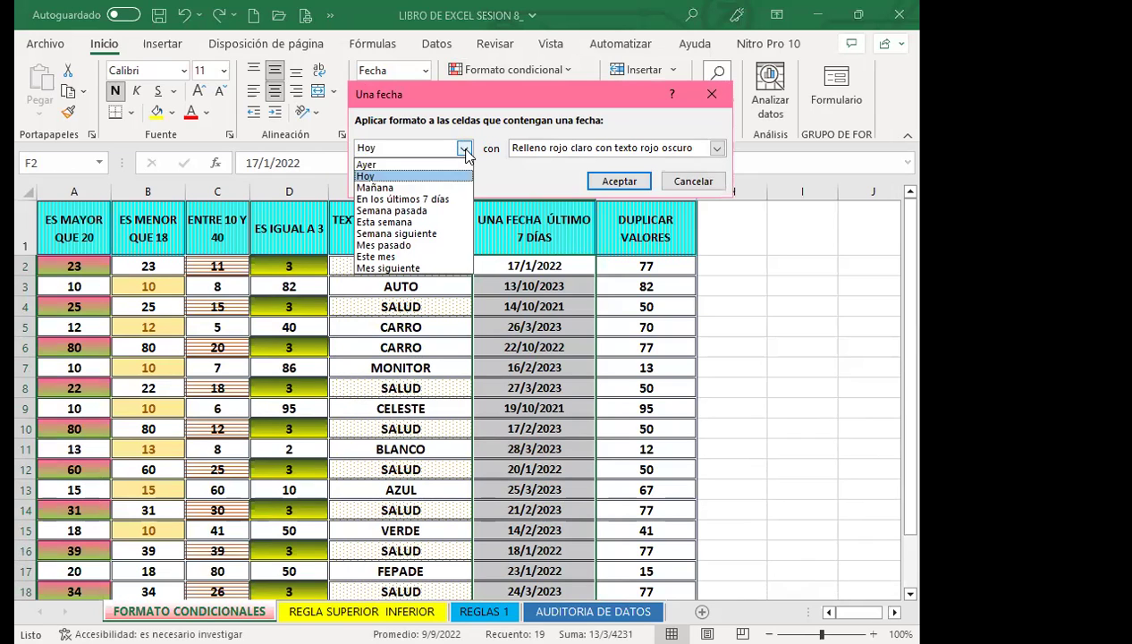
{"action": "left_click", "coordinate": [411, 188]}
{"action": "left_click", "coordinate": [463, 149]}
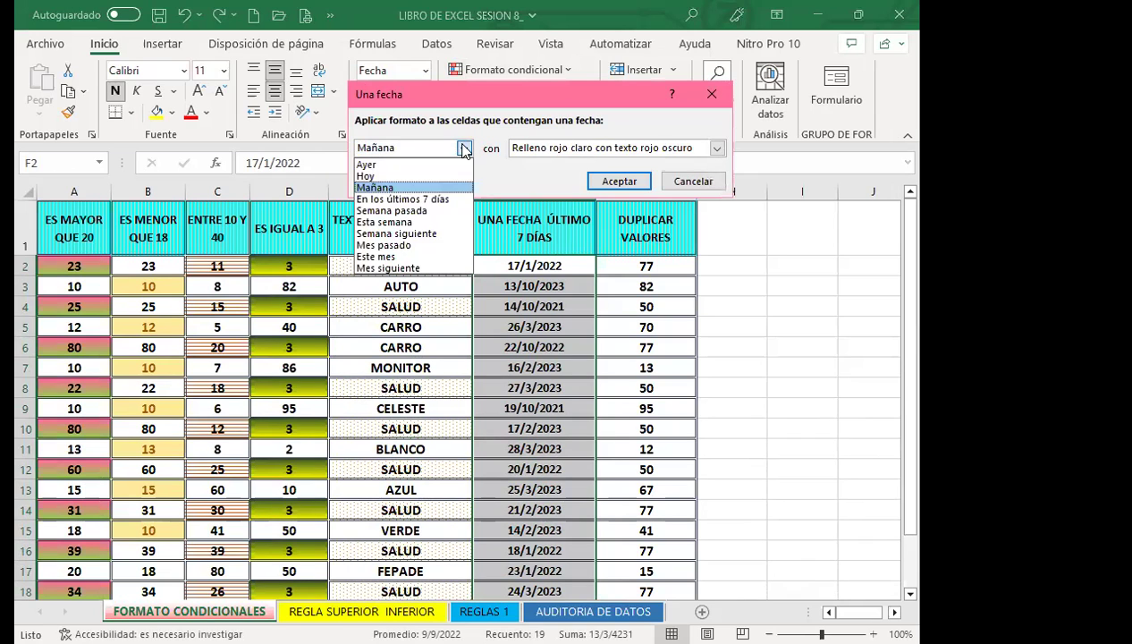
{"action": "left_click", "coordinate": [404, 198]}
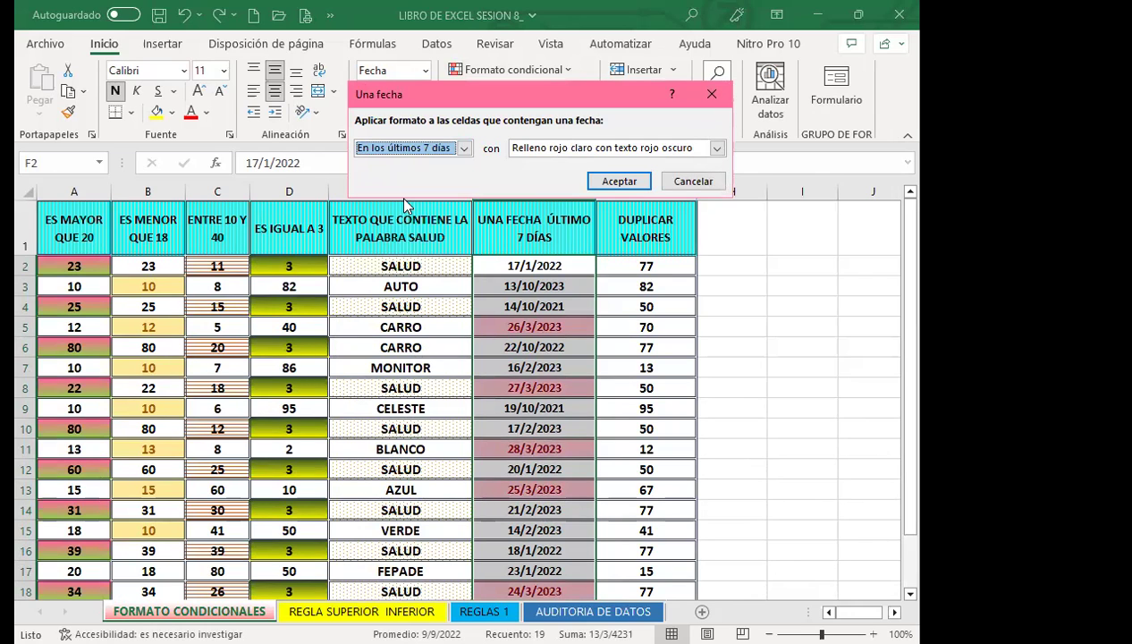
Apply 'En los últimos 7 días' with 'Relleno verde con texto verde oscuro'.
{"action": "left_click", "coordinate": [460, 149]}
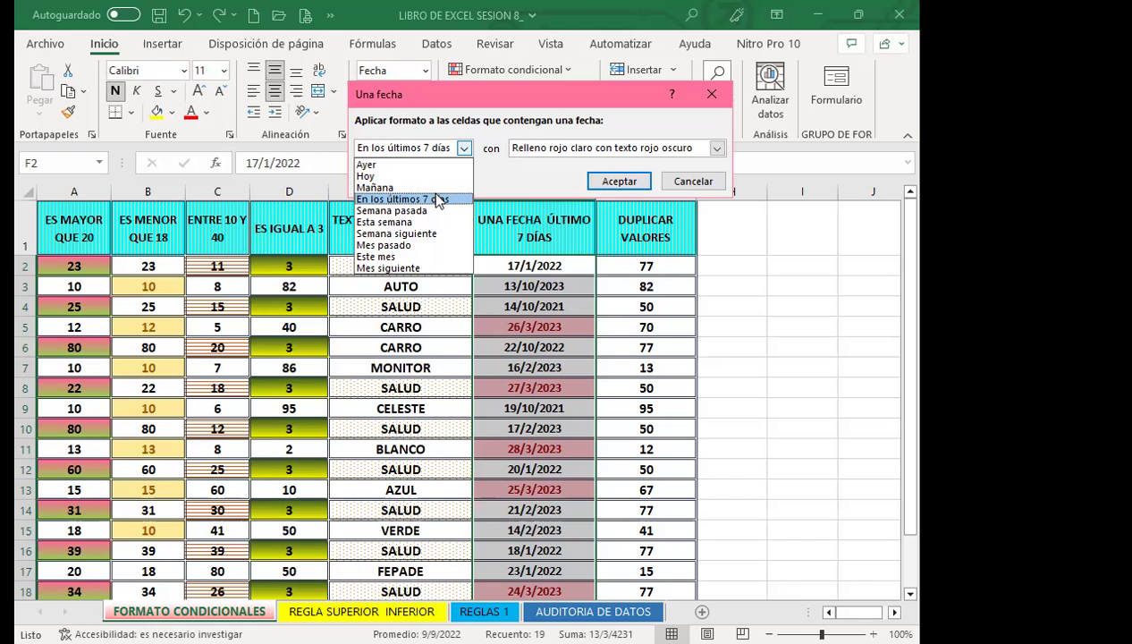
{"action": "left_click", "coordinate": [433, 199]}
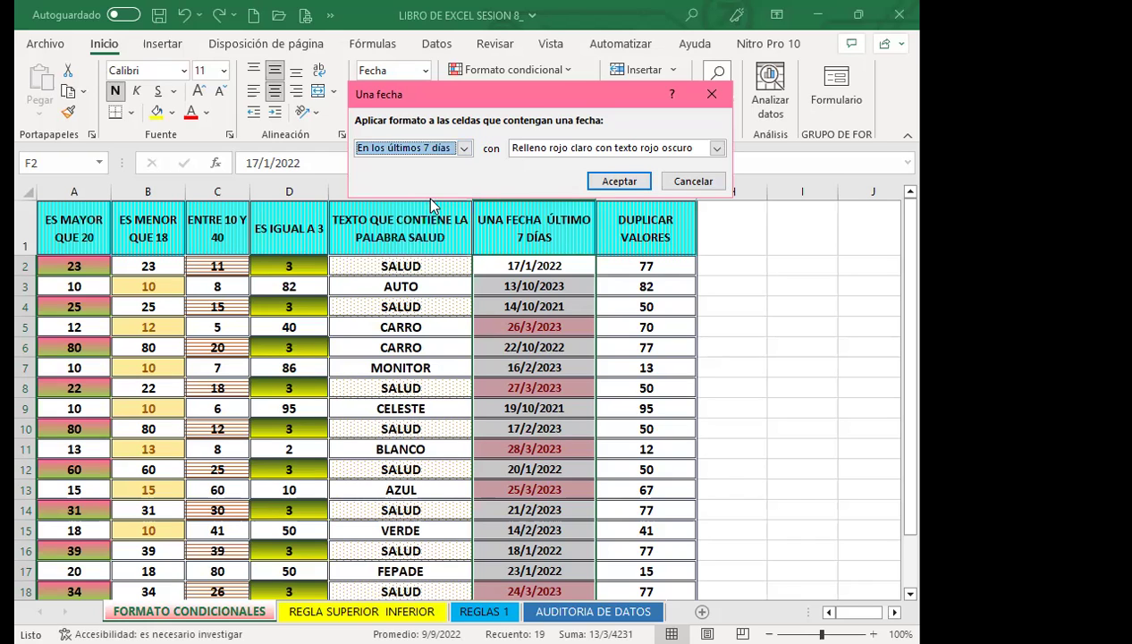
{"action": "left_click", "coordinate": [717, 148]}
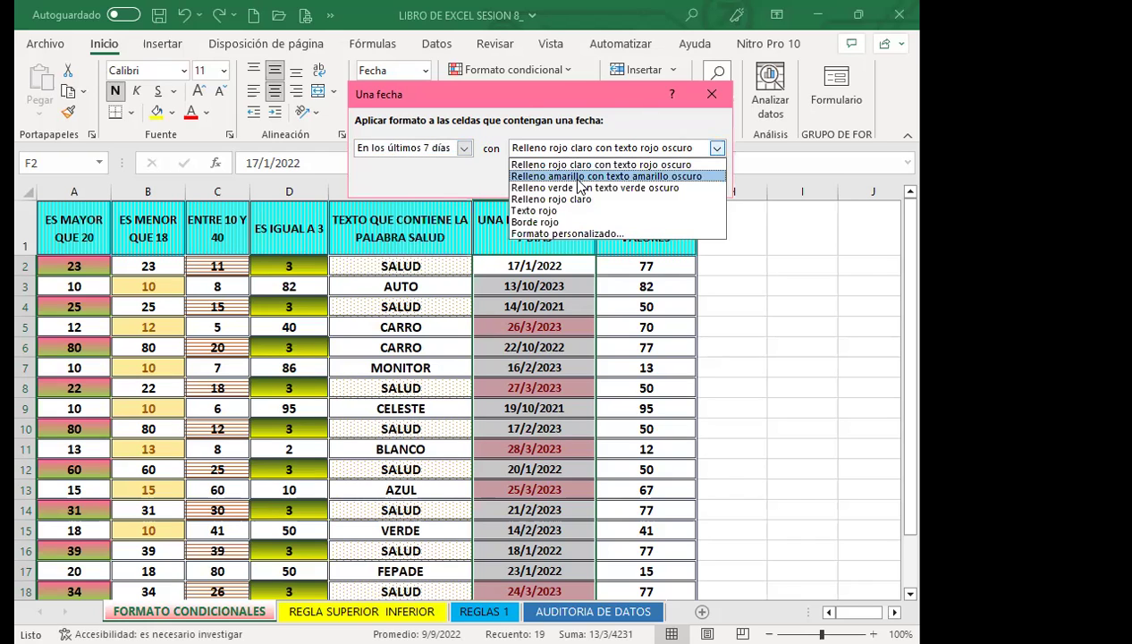
{"action": "left_click", "coordinate": [585, 189]}
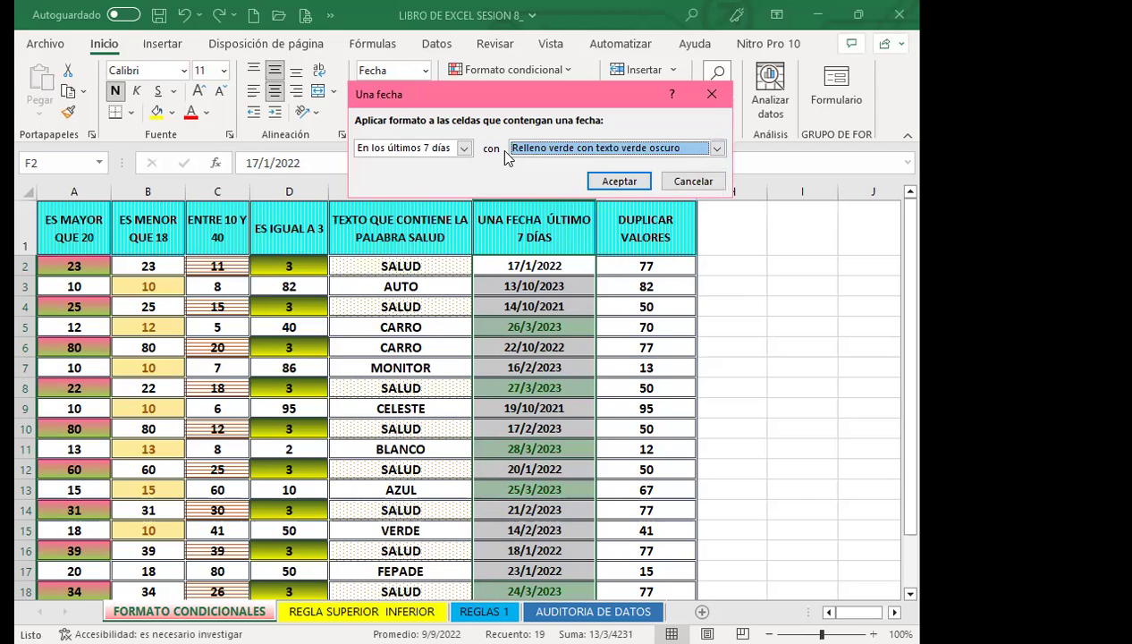
{"action": "left_click", "coordinate": [618, 180]}
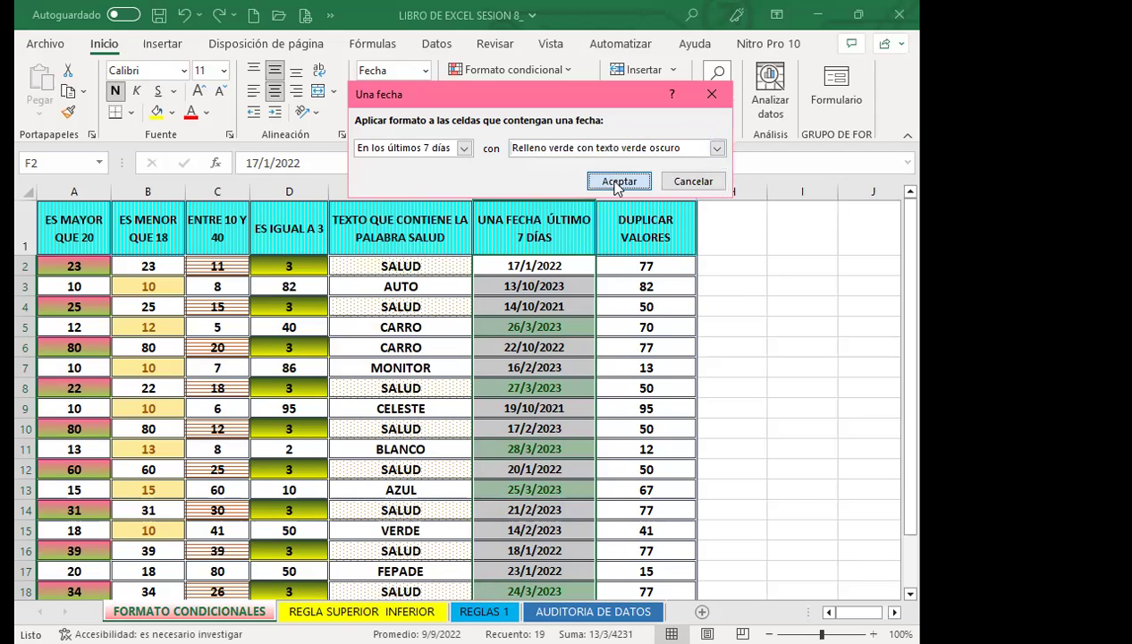
{"action": "left_click", "coordinate": [516, 468]}
{"action": "scroll", "coordinate": [550, 532], "scroll_direction": "down", "scroll_amount": 1}
{"action": "scroll", "coordinate": [554, 501], "scroll_direction": "up", "scroll_amount": 1}
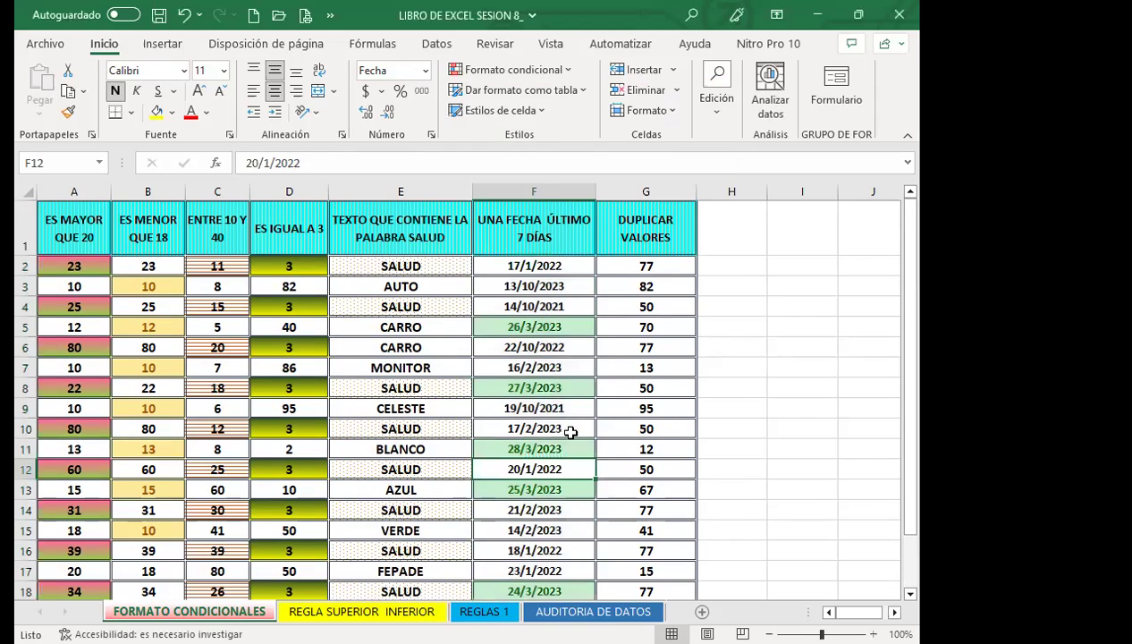
{"action": "scroll", "coordinate": [568, 404], "scroll_direction": "down", "scroll_amount": 1}
{"action": "left_click", "coordinate": [571, 479]}
{"action": "left_click", "coordinate": [570, 465]}
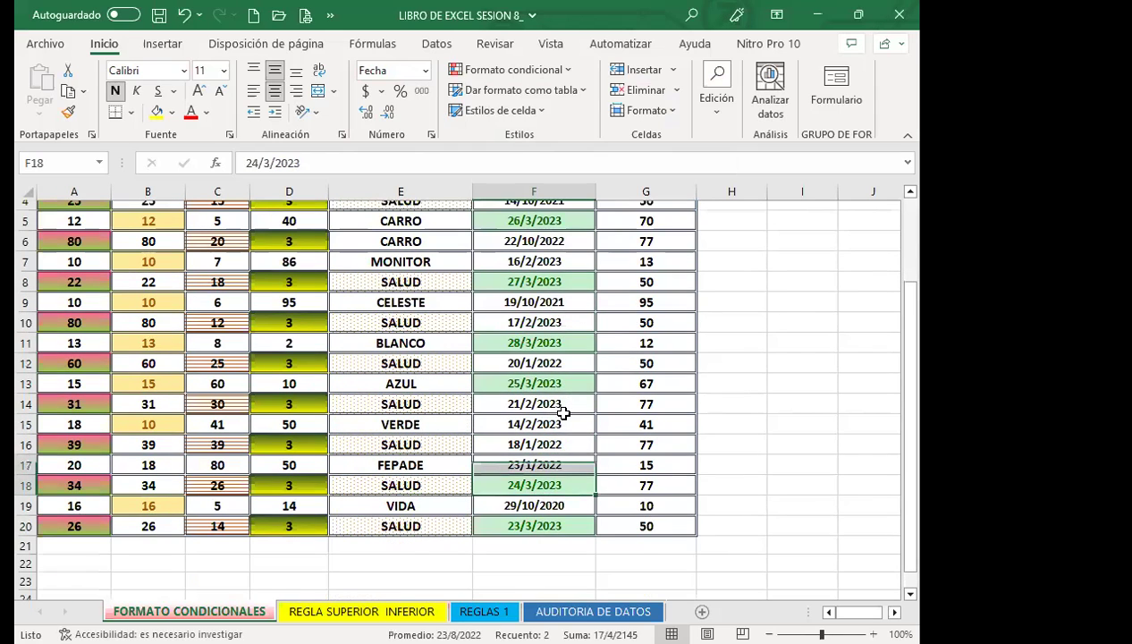
{"action": "scroll", "coordinate": [569, 375], "scroll_direction": "up", "scroll_amount": 1}
{"action": "left_click", "coordinate": [574, 276]}
{"action": "scroll", "coordinate": [576, 324], "scroll_direction": "up", "scroll_amount": 1}
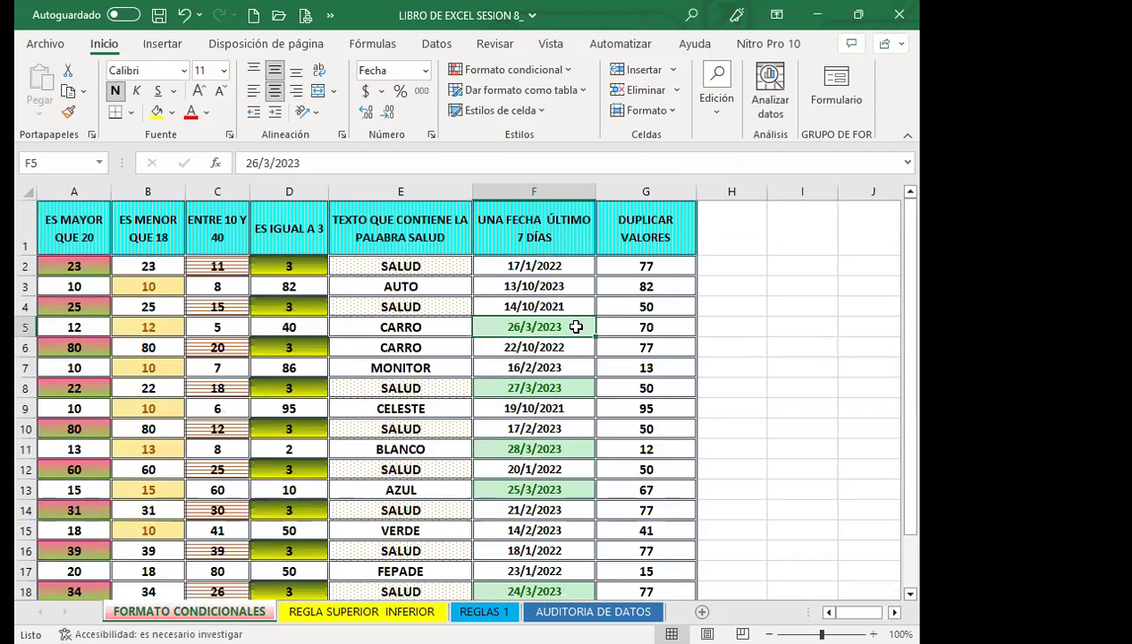
{"action": "scroll", "coordinate": [561, 394], "scroll_direction": "down", "scroll_amount": 2}
{"action": "scroll", "coordinate": [549, 452], "scroll_direction": "up", "scroll_amount": 2}
{"action": "scroll", "coordinate": [553, 424], "scroll_direction": "up", "scroll_amount": 1}
{"action": "scroll", "coordinate": [560, 358], "scroll_direction": "down", "scroll_amount": 3}
{"action": "scroll", "coordinate": [560, 456], "scroll_direction": "up", "scroll_amount": 3}
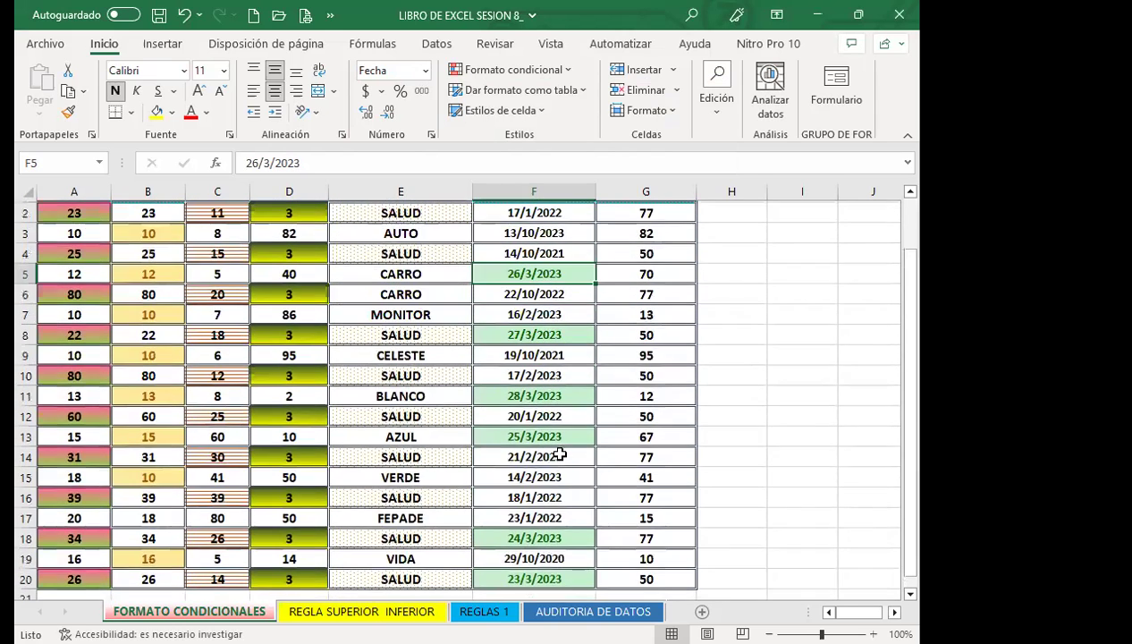
{"action": "left_click", "coordinate": [547, 430]}
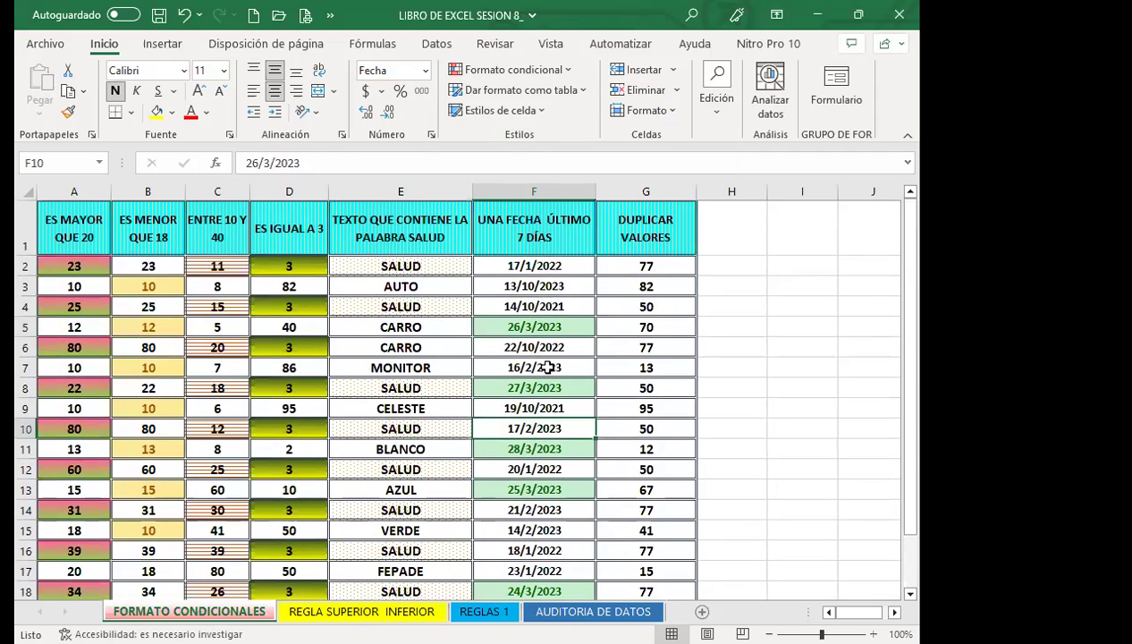
{"action": "left_click", "coordinate": [517, 330]}
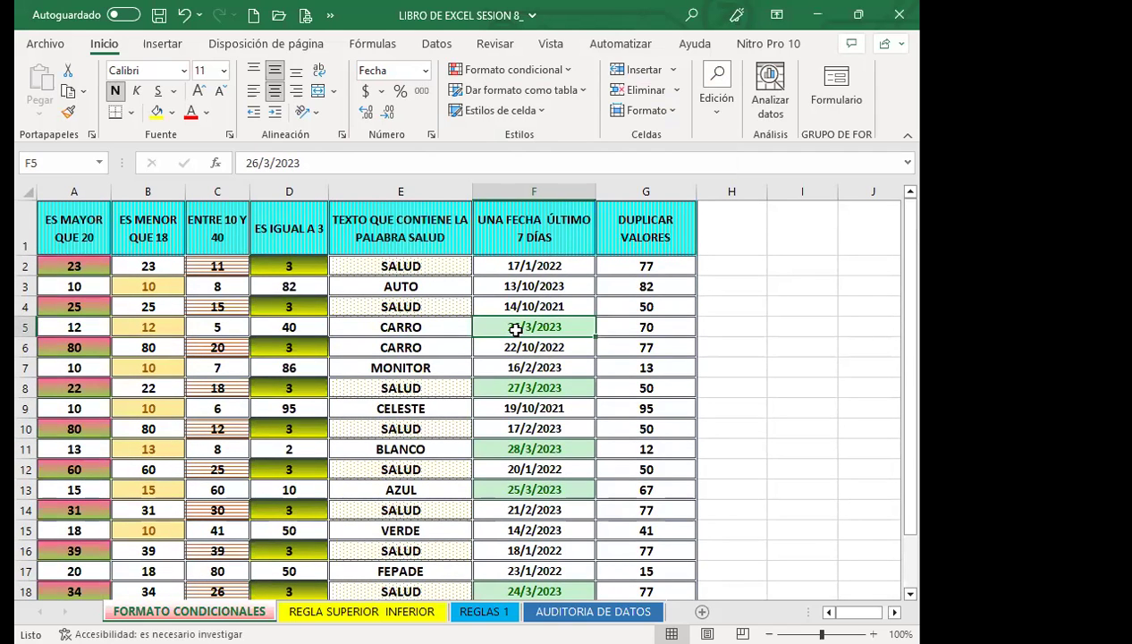
Select G2:G18 for a Valores duplicados rule, trying Únicos before returning to Duplicados.
{"action": "mouse_move", "coordinate": [626, 285]}
{"action": "left_mouse_down"}
{"action": "mouse_move", "coordinate": [636, 546]}
{"action": "mouse_move", "coordinate": [622, 556]}
{"action": "left_mouse_up"}
{"action": "scroll", "coordinate": [624, 403], "scroll_direction": "up", "scroll_amount": 1}
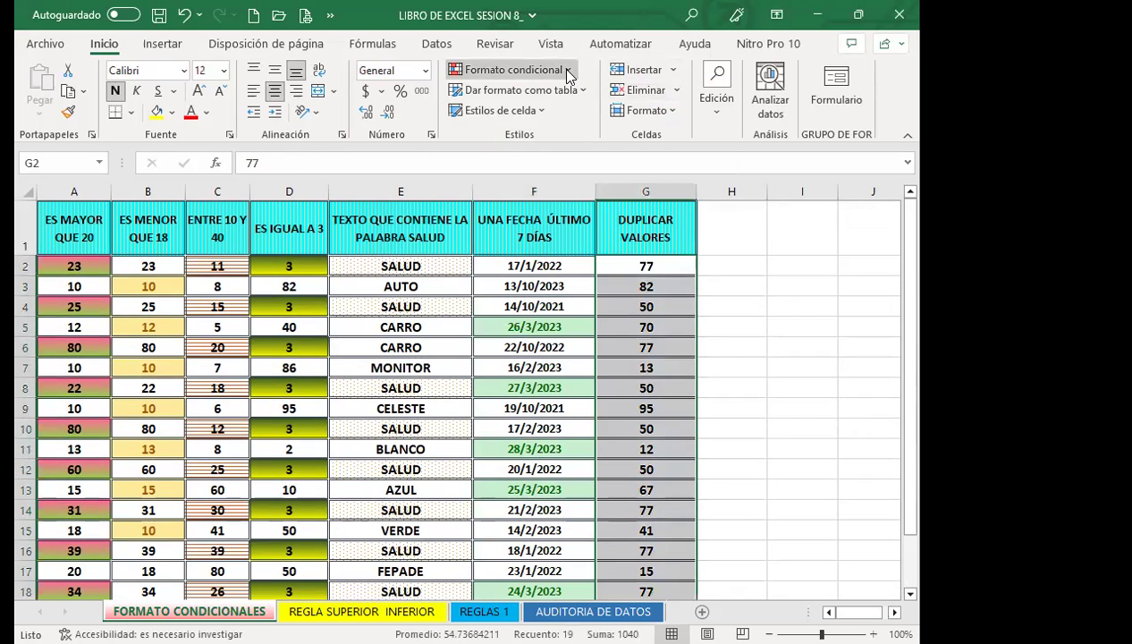
{"action": "left_click", "coordinate": [559, 68]}
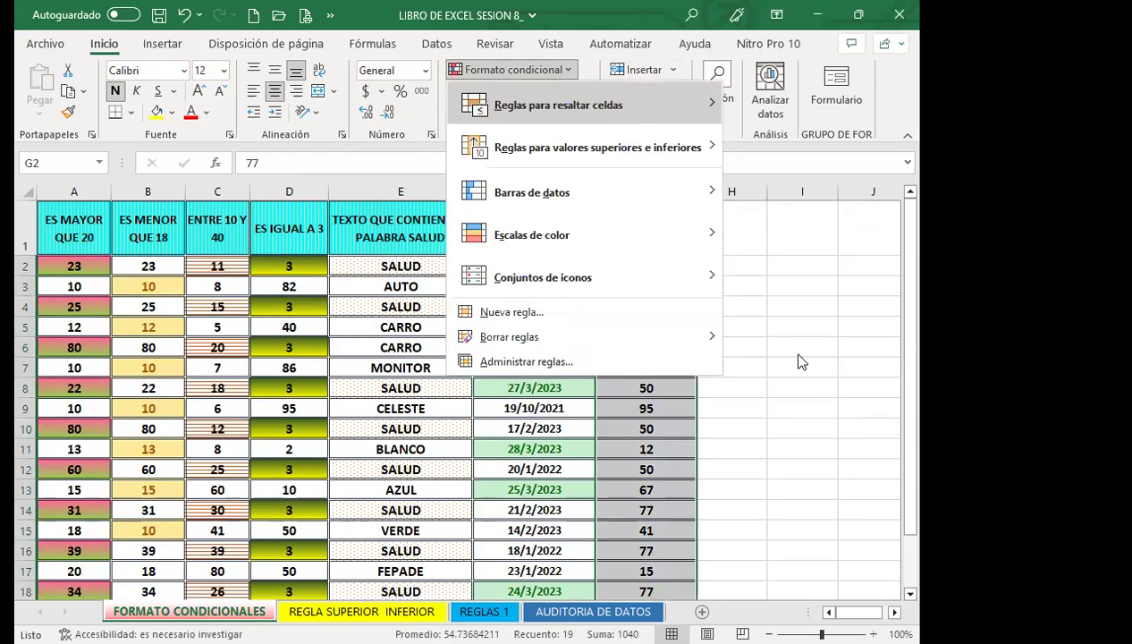
{"action": "left_click", "coordinate": [613, 281]}
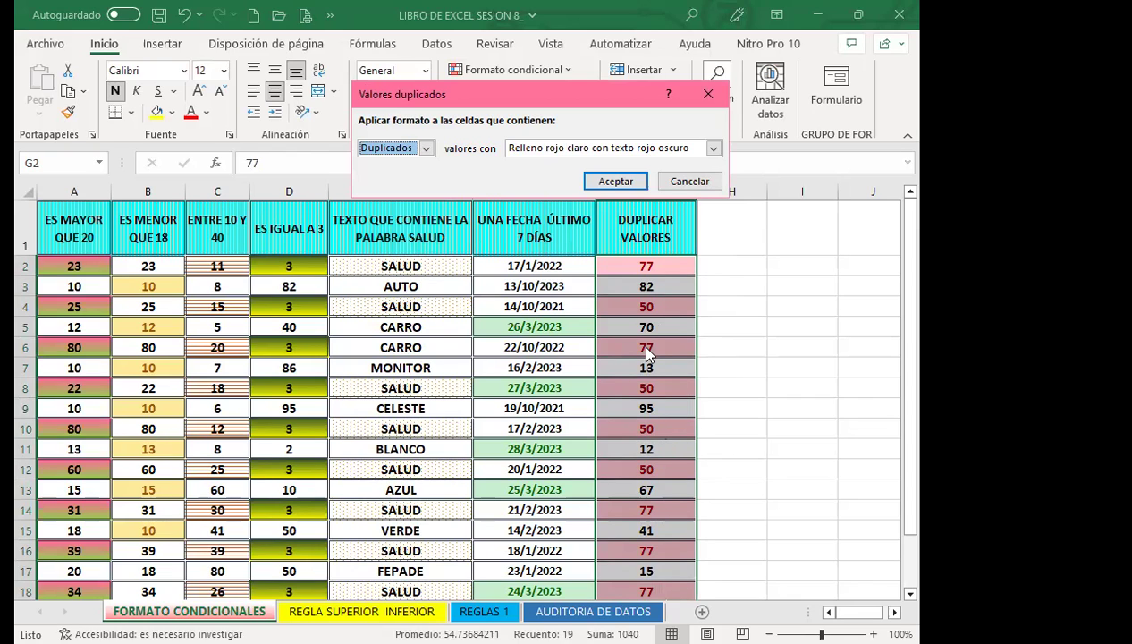
{"action": "left_click", "coordinate": [425, 147]}
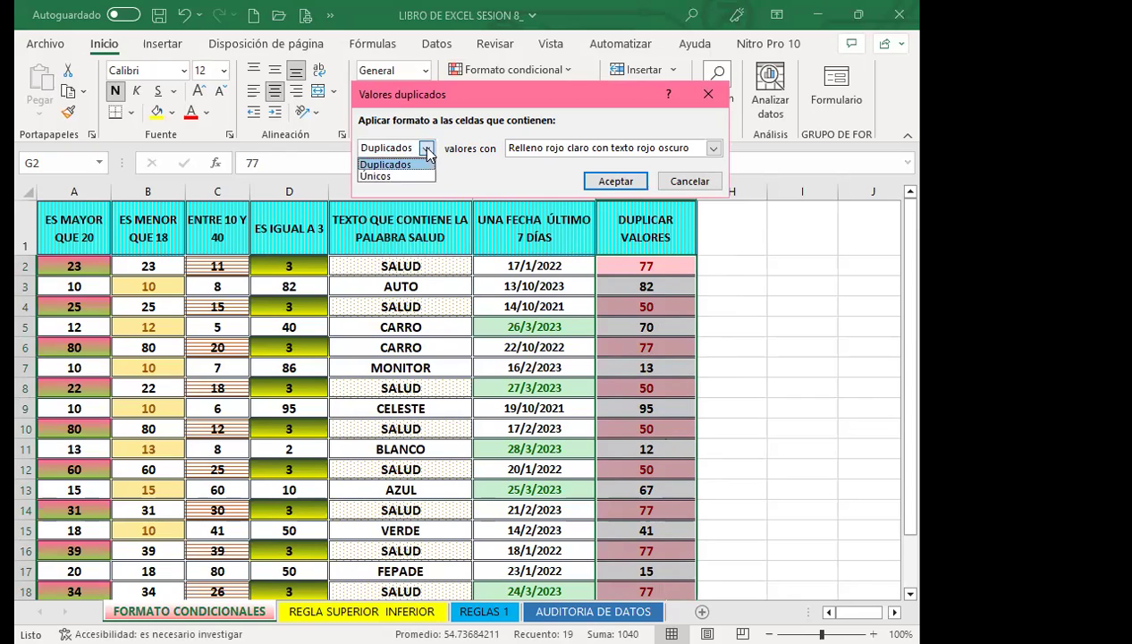
{"action": "left_click", "coordinate": [382, 177]}
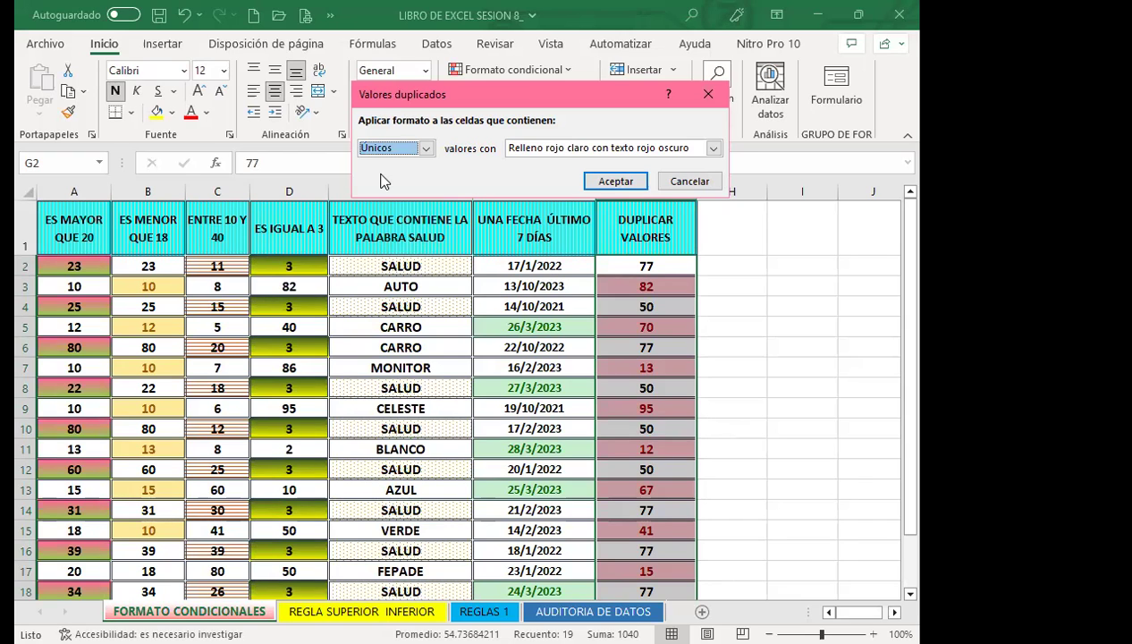
{"action": "left_click", "coordinate": [427, 149]}
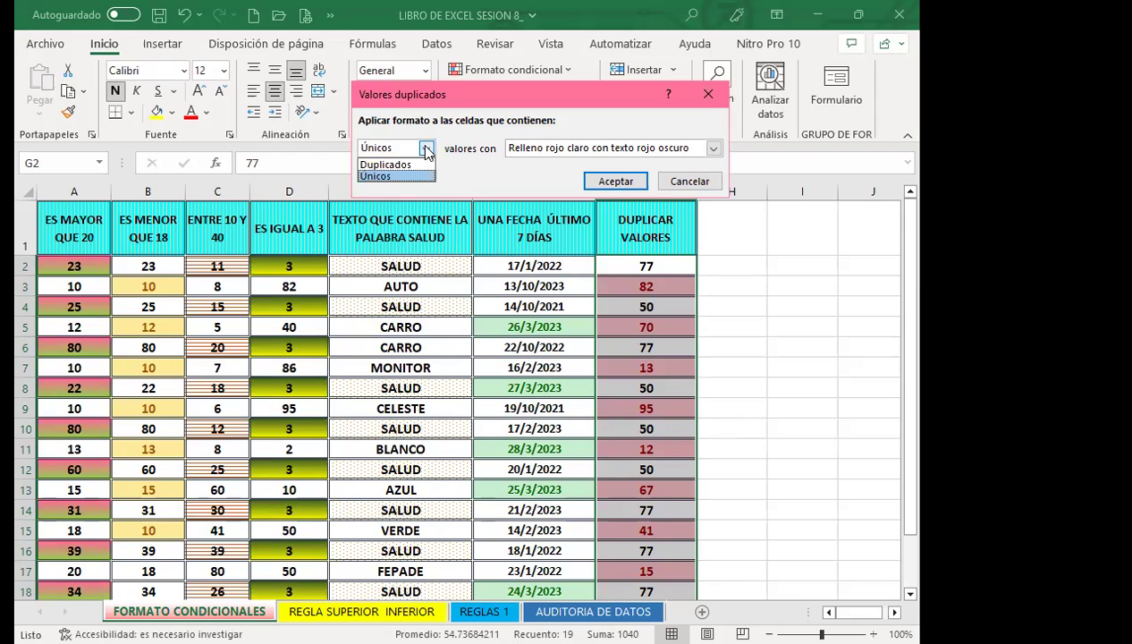
{"action": "left_click", "coordinate": [391, 165]}
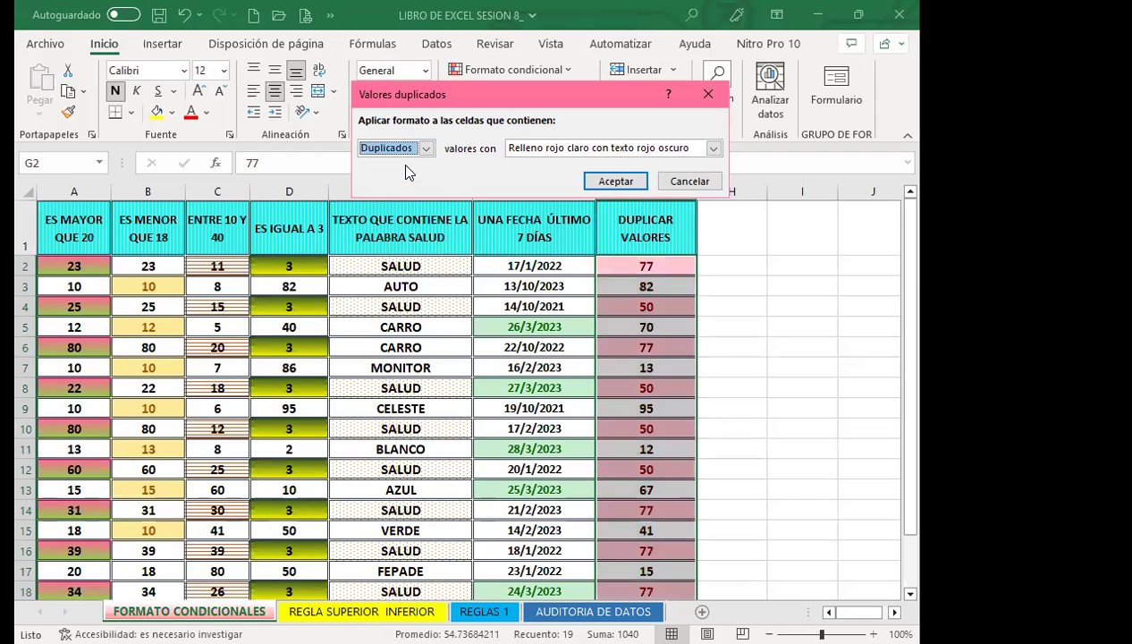
{"action": "left_click", "coordinate": [714, 148]}
Open a custom format for the duplicates and browse fill colours, trying cyan first.
{"action": "left_click", "coordinate": [529, 234]}
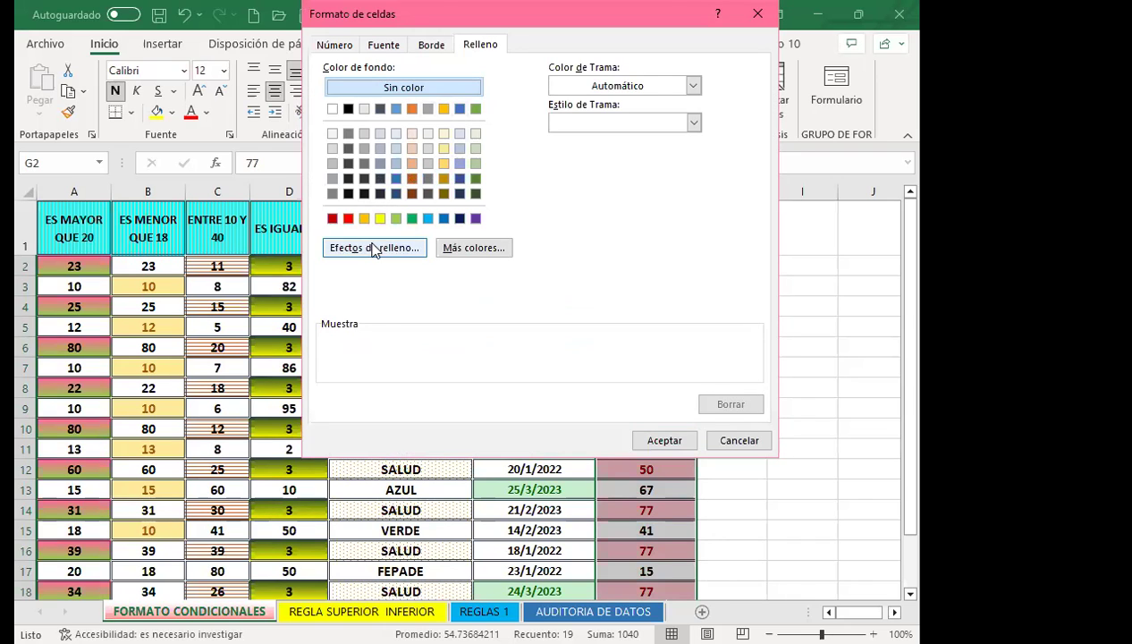
{"action": "left_click", "coordinate": [373, 251]}
{"action": "key", "text": "Escape"}
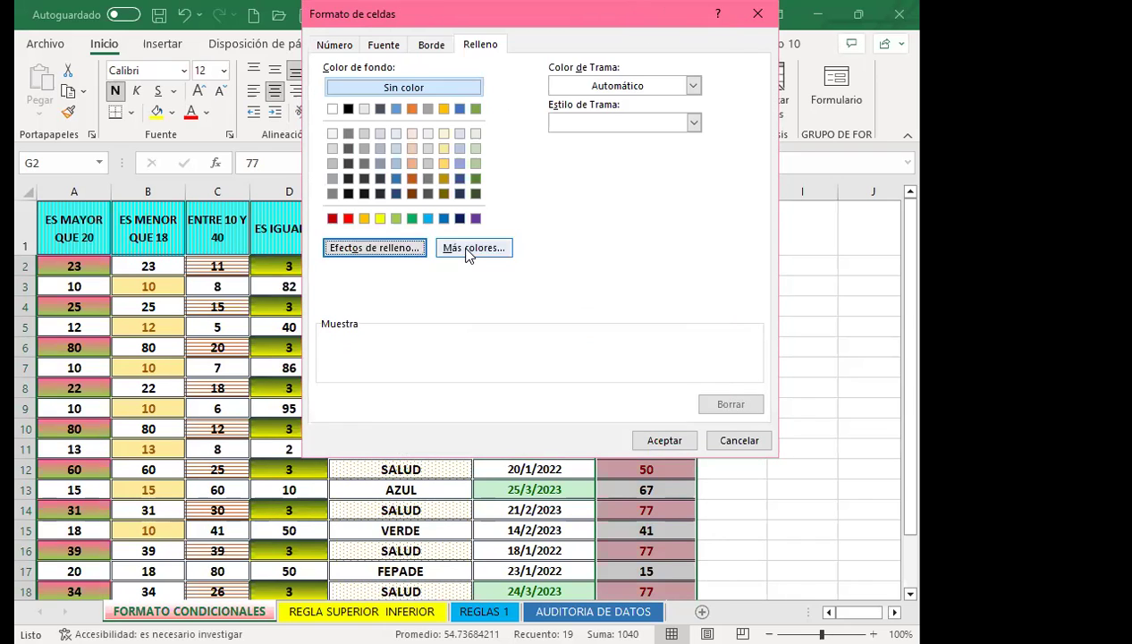
{"action": "left_click", "coordinate": [468, 253]}
{"action": "left_click", "coordinate": [497, 95]}
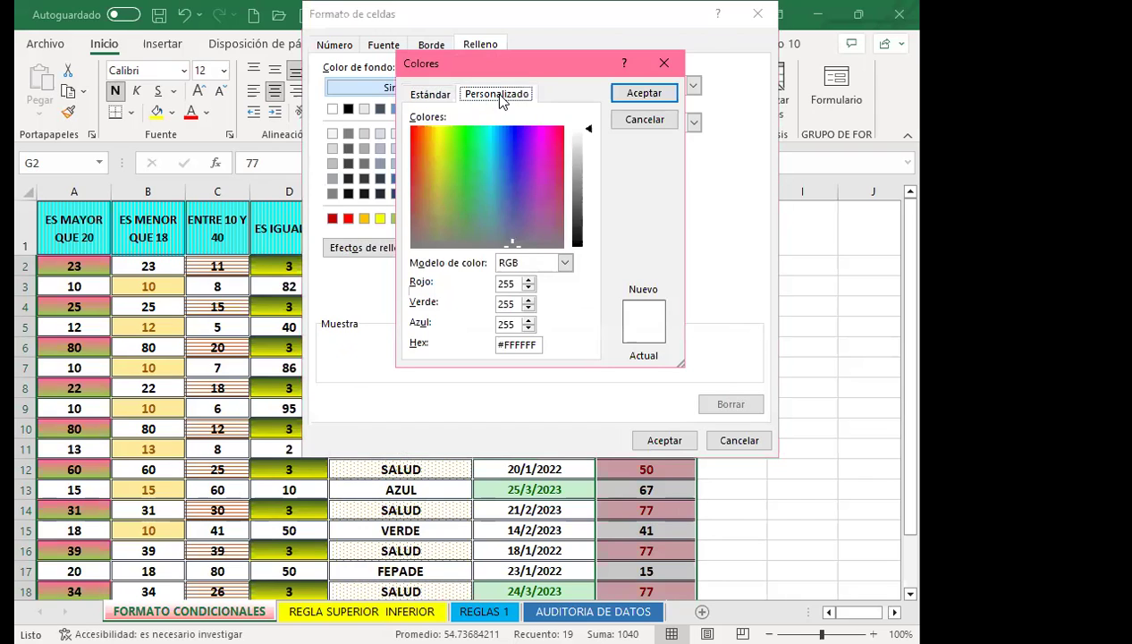
{"action": "left_click", "coordinate": [422, 97]}
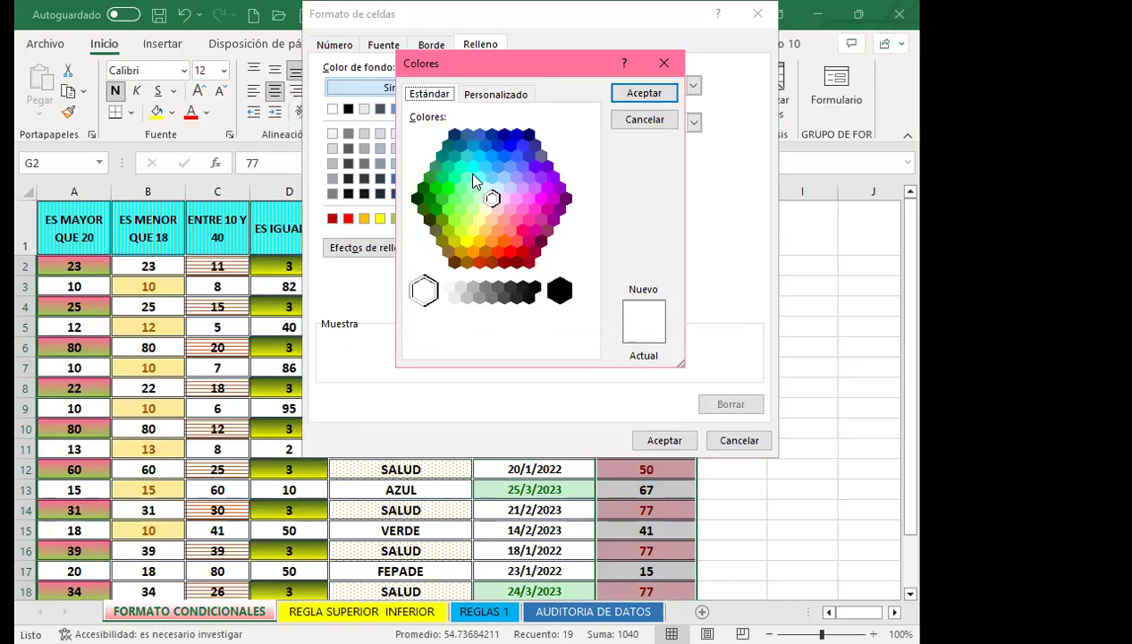
{"action": "left_click", "coordinate": [472, 166]}
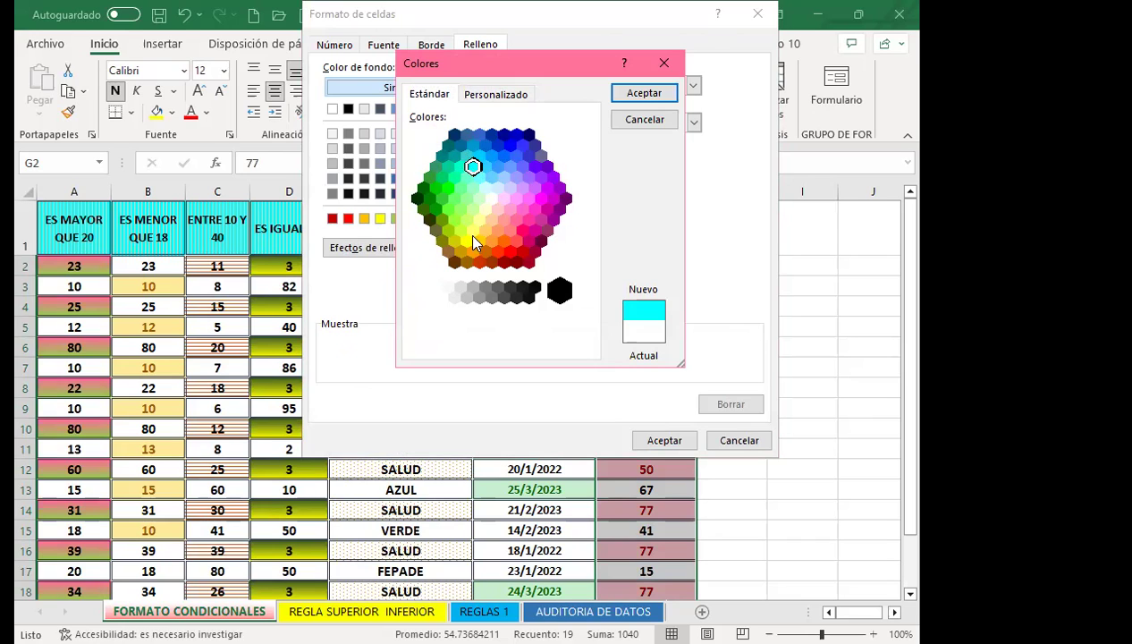
Set a bright pink custom fill (#FF538C) and apply the duplicate-values rule.
{"action": "left_click", "coordinate": [535, 251]}
{"action": "left_click", "coordinate": [496, 94]}
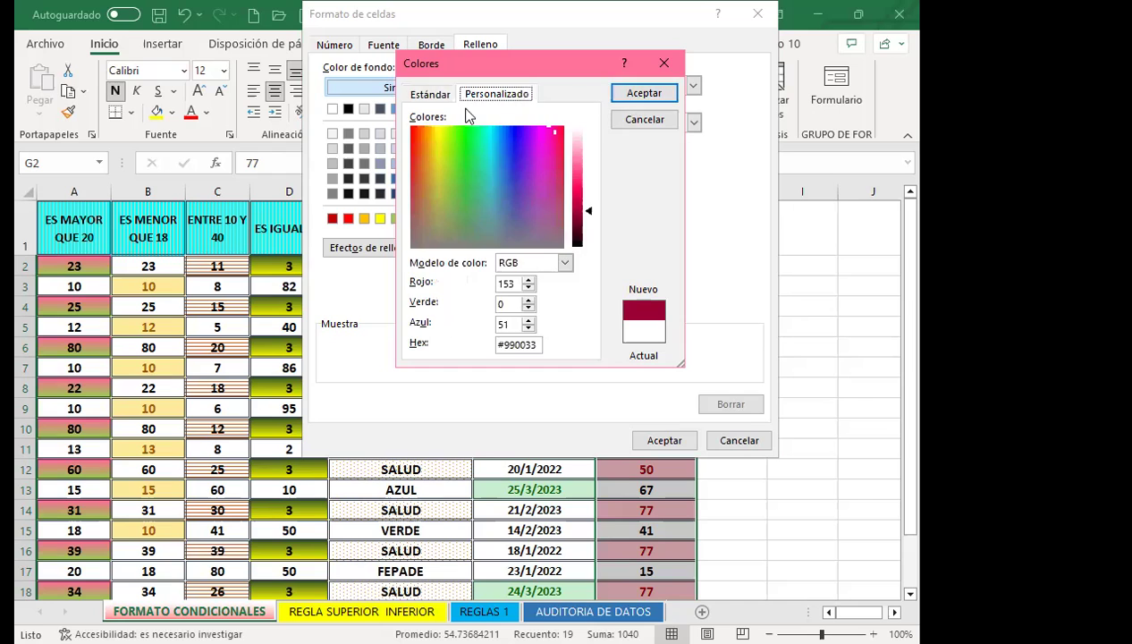
{"action": "left_click_drag", "start_coordinate": [582, 215], "coordinate": [590, 170]}
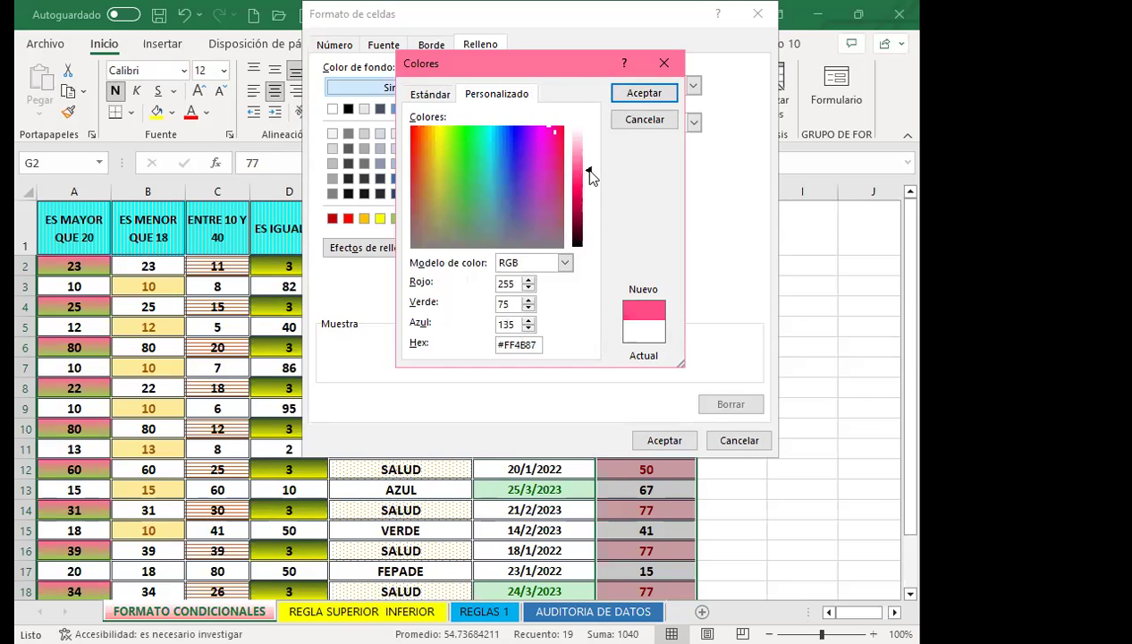
{"action": "left_click", "coordinate": [643, 92]}
{"action": "left_click", "coordinate": [662, 440]}
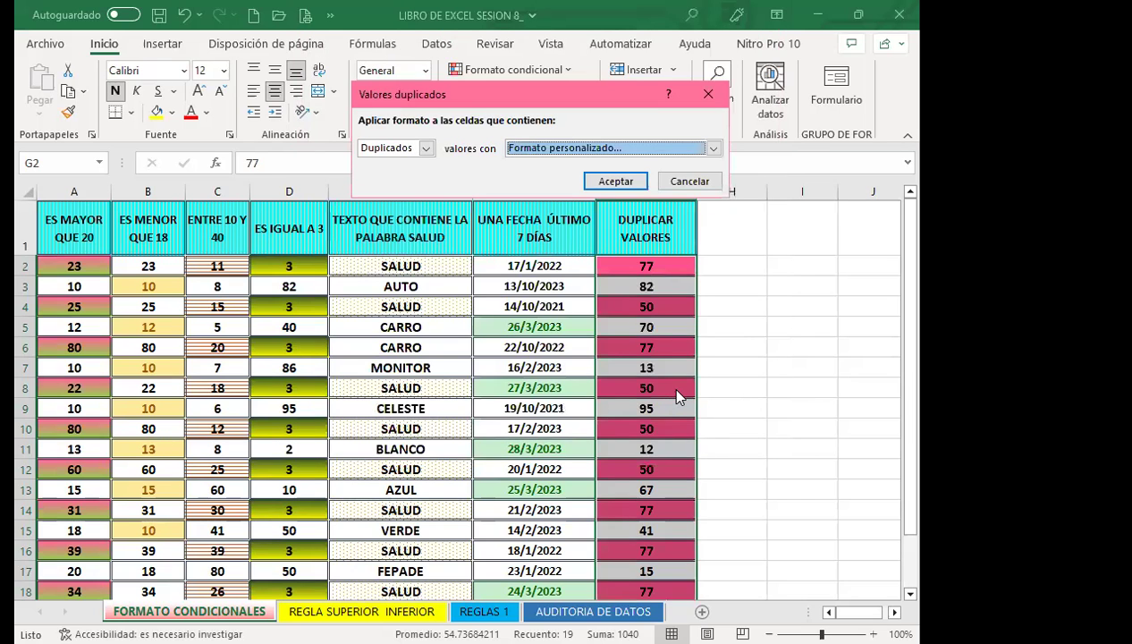
{"action": "left_click", "coordinate": [615, 182]}
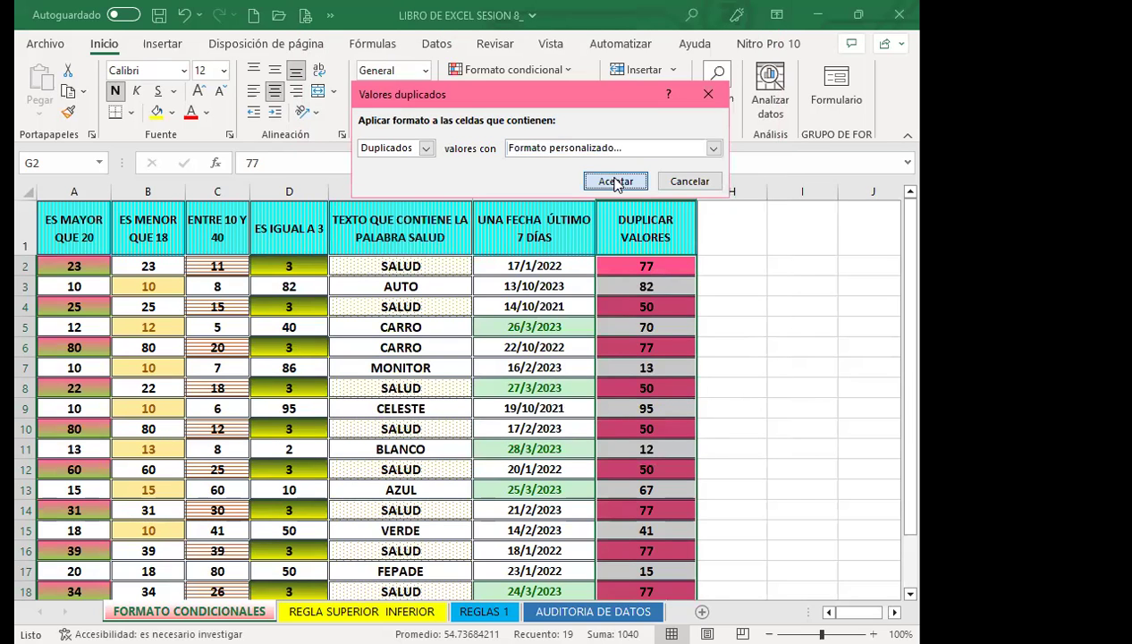
{"action": "left_click", "coordinate": [663, 424]}
Select cells A8, B9, D10 to G10, F6 and F8 to inspect their formatting.
{"action": "left_click", "coordinate": [79, 393]}
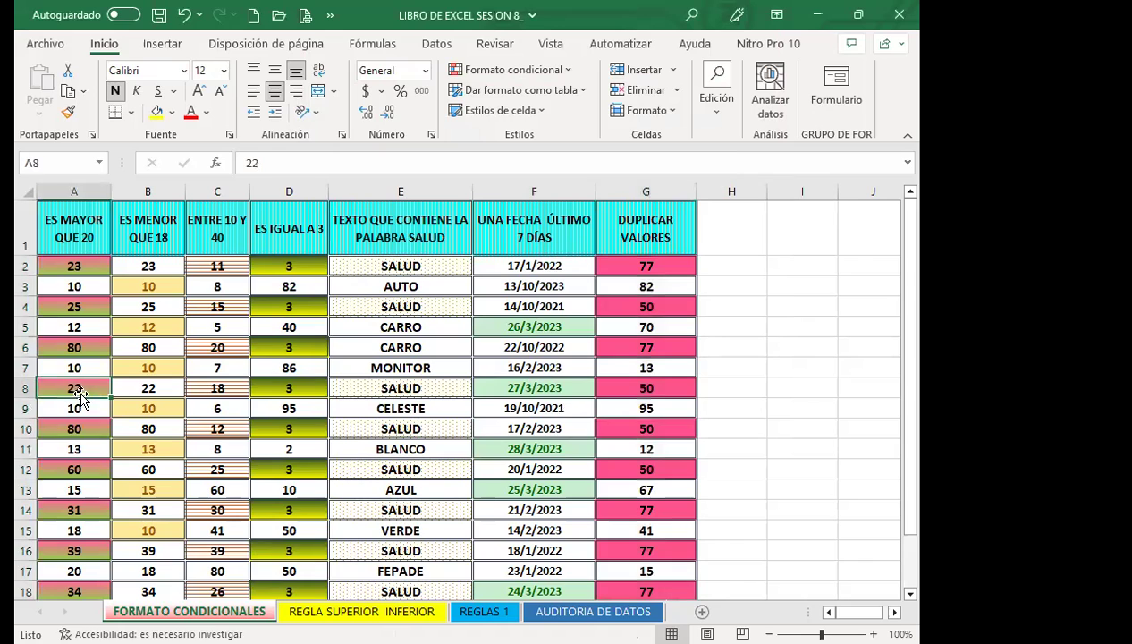
{"action": "left_click", "coordinate": [166, 404]}
{"action": "left_click", "coordinate": [293, 425]}
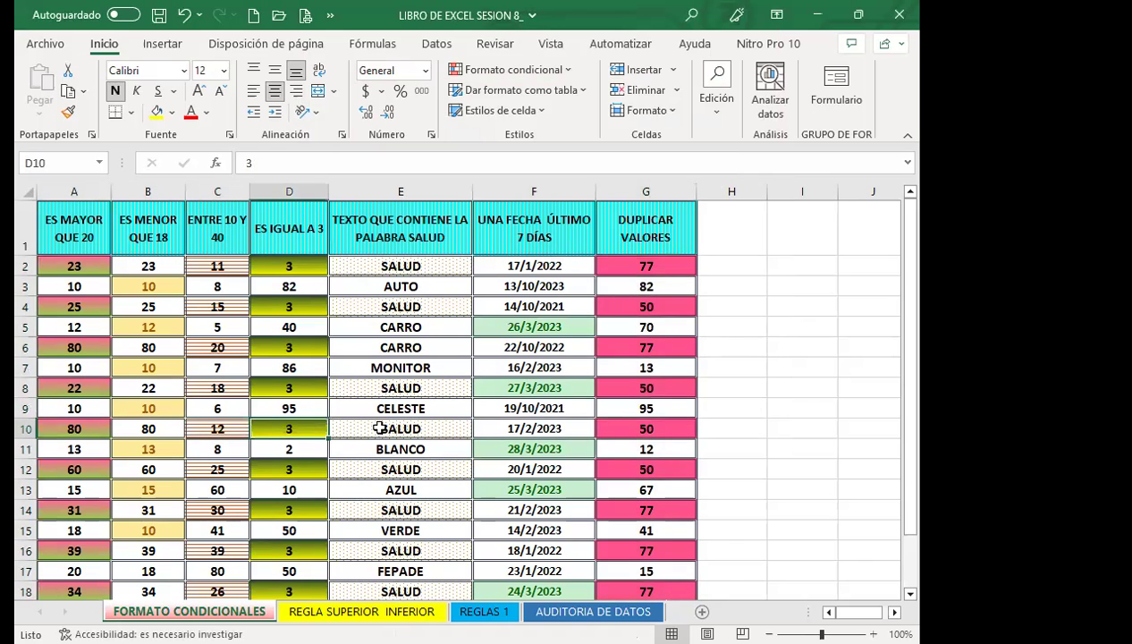
{"action": "left_click", "coordinate": [380, 428]}
{"action": "left_click", "coordinate": [517, 424]}
{"action": "left_click", "coordinate": [625, 427]}
{"action": "left_click", "coordinate": [559, 347]}
{"action": "left_click", "coordinate": [490, 384]}
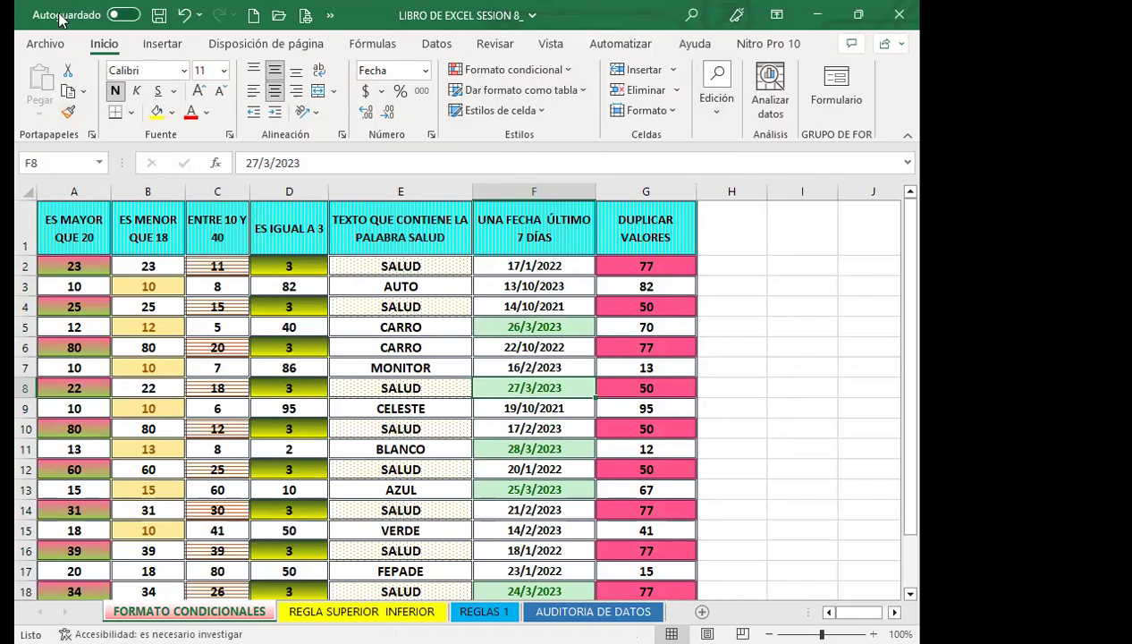
Point out the value 12 in C10 and BLANCO in E11 on the examples sheet.
{"action": "left_click", "coordinate": [196, 425]}
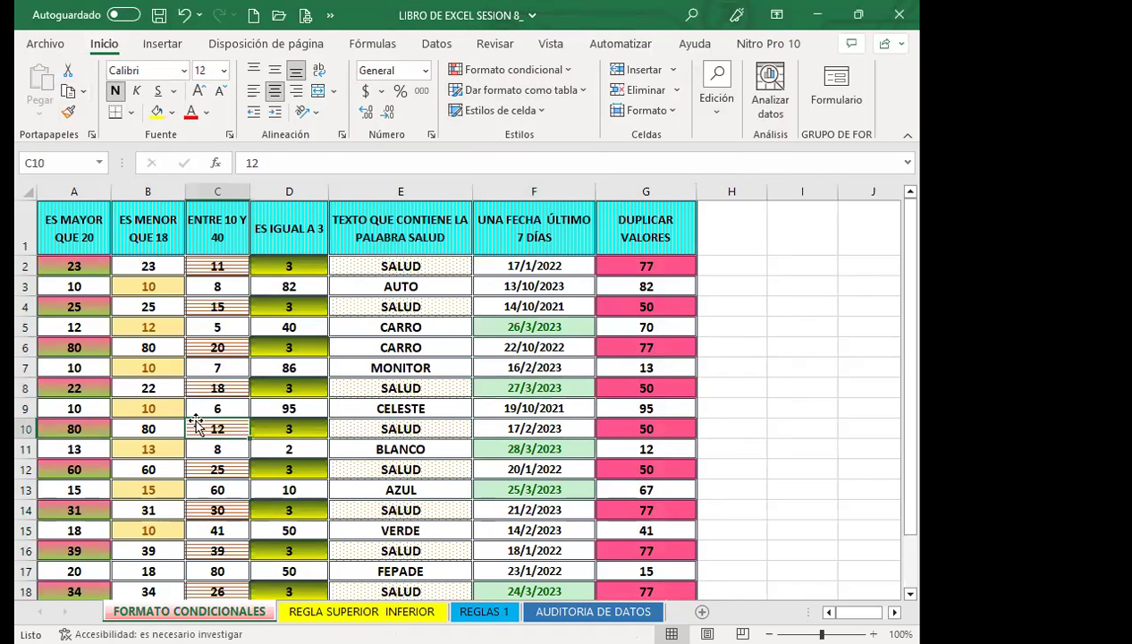
{"action": "scroll", "coordinate": [354, 493], "scroll_direction": "down", "scroll_amount": 2}
{"action": "scroll", "coordinate": [759, 530], "scroll_direction": "up", "scroll_amount": 2}
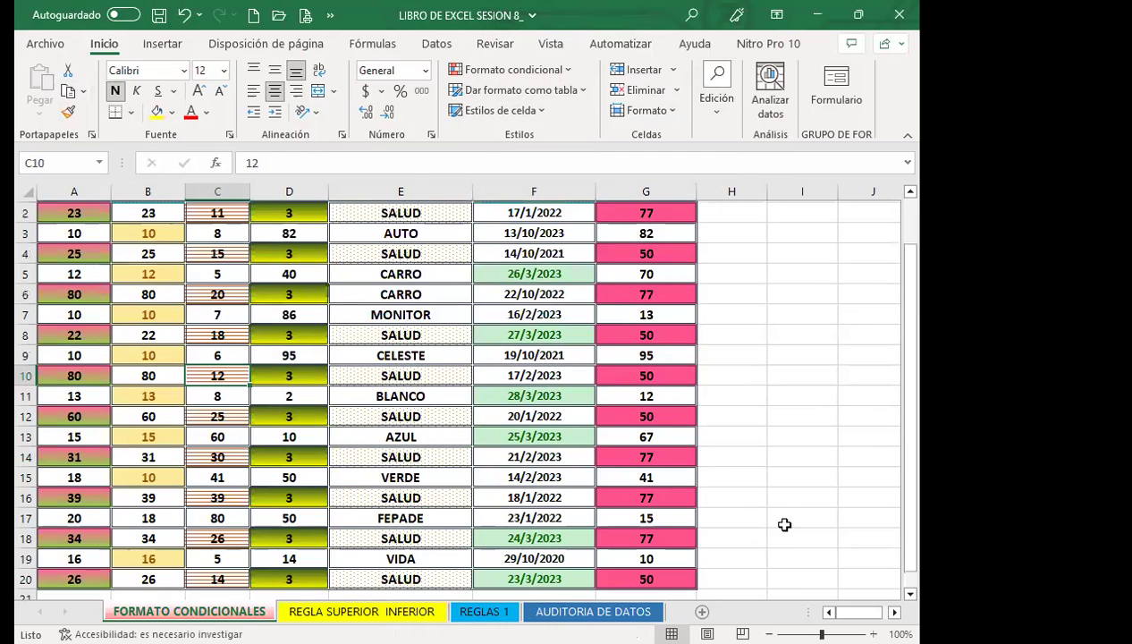
{"action": "scroll", "coordinate": [778, 517], "scroll_direction": "up", "scroll_amount": 1}
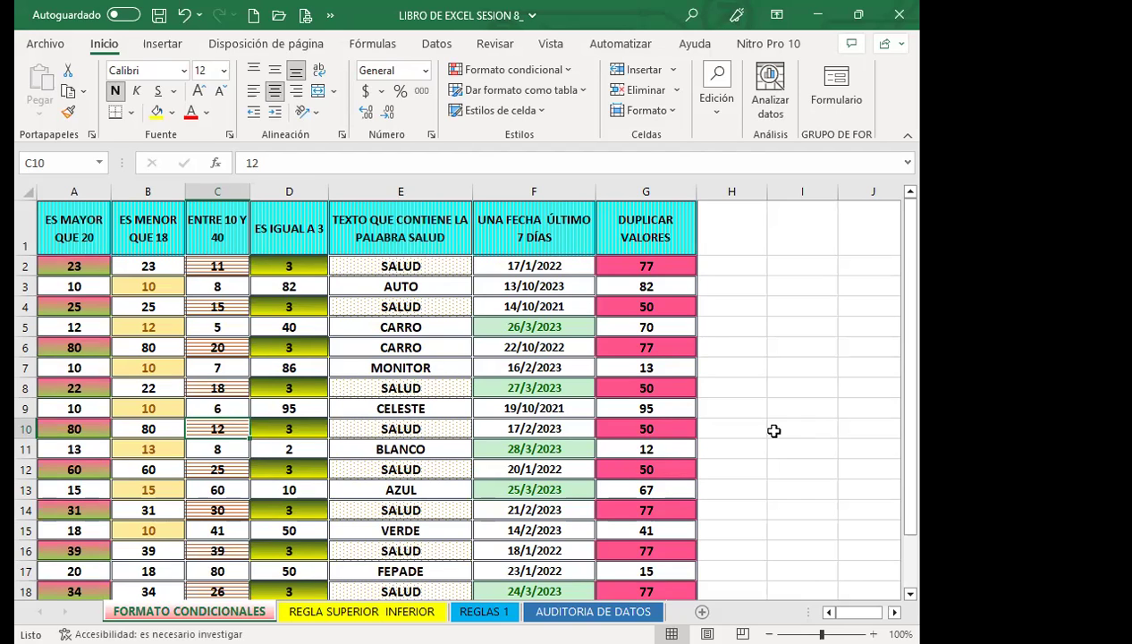
{"action": "left_click", "coordinate": [432, 442]}
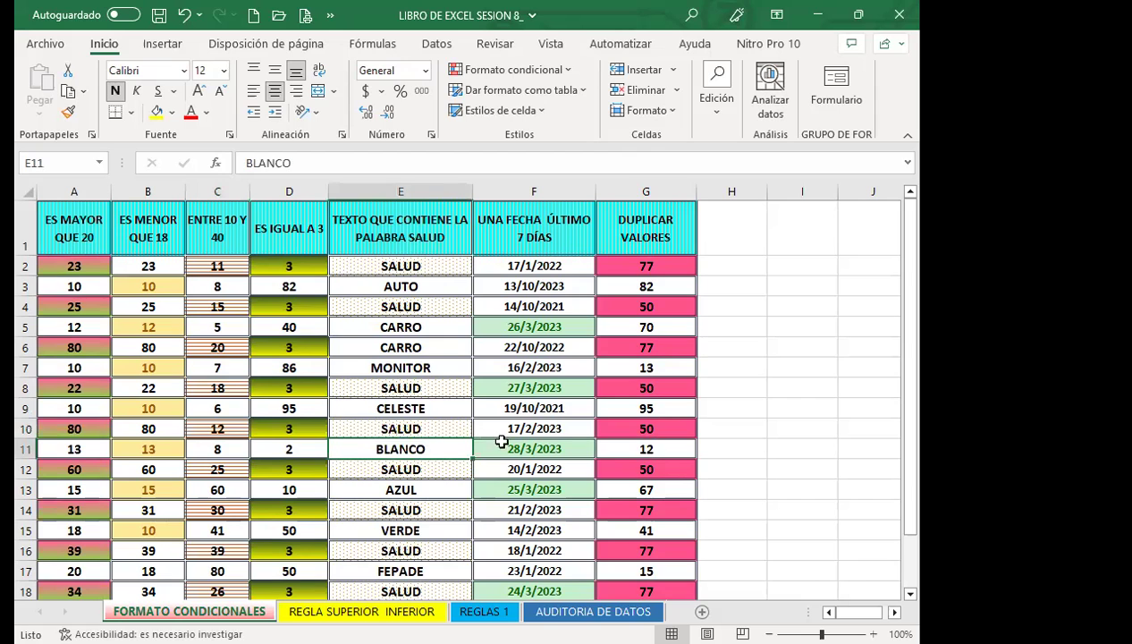
{"action": "scroll", "coordinate": [497, 438], "scroll_direction": "down", "scroll_amount": 1}
{"action": "scroll", "coordinate": [439, 438], "scroll_direction": "up", "scroll_amount": 1}
Point out MONITOR and SALUD in column E, then switch to the REGLAS 1 sheet.
{"action": "left_click", "coordinate": [440, 367]}
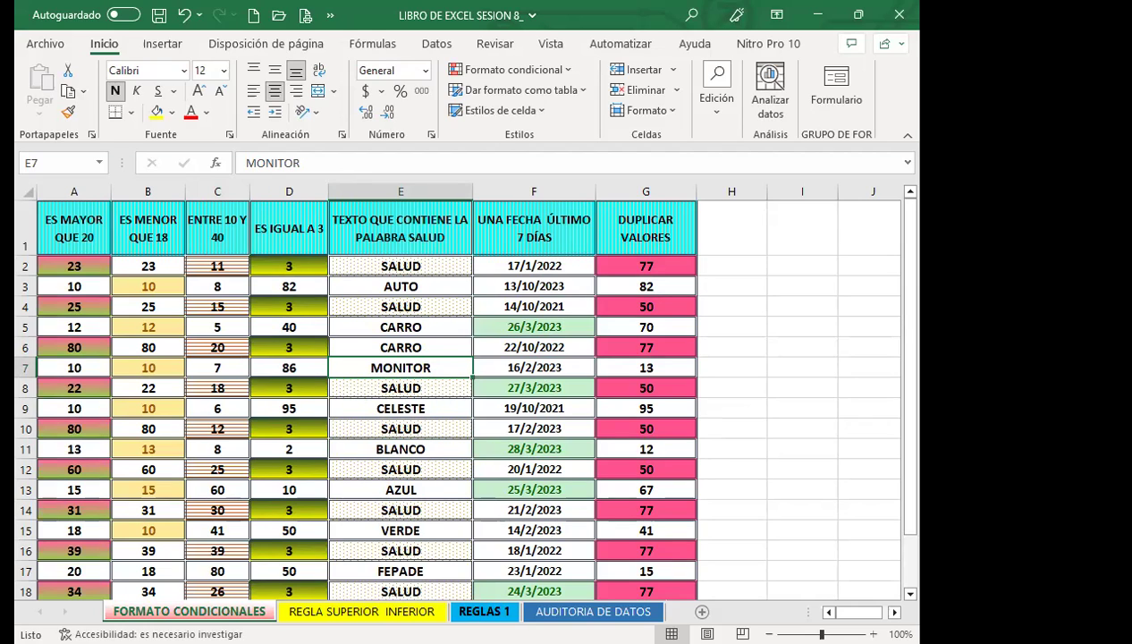
{"action": "left_click", "coordinate": [799, 454]}
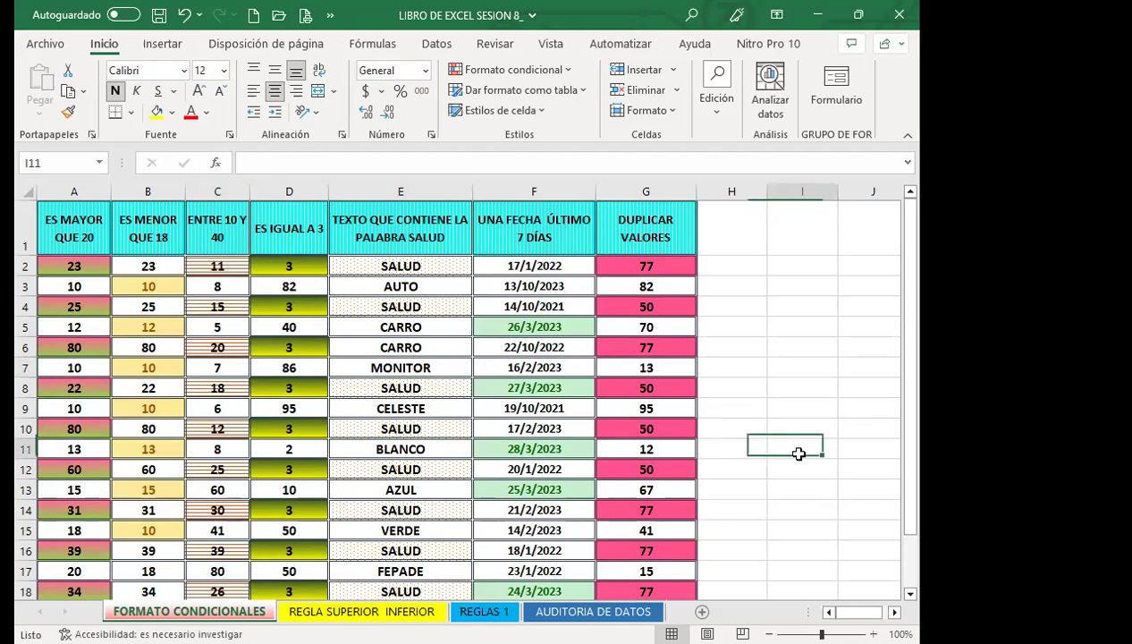
{"action": "left_click", "coordinate": [447, 429]}
{"action": "left_click", "coordinate": [431, 390]}
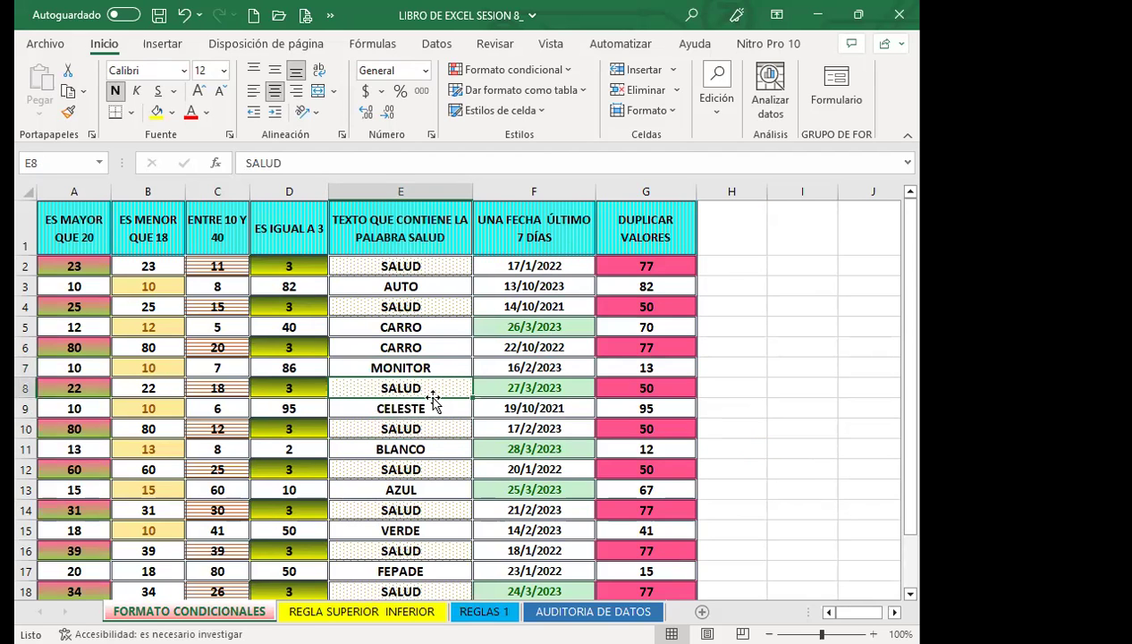
{"action": "left_click", "coordinate": [479, 611]}
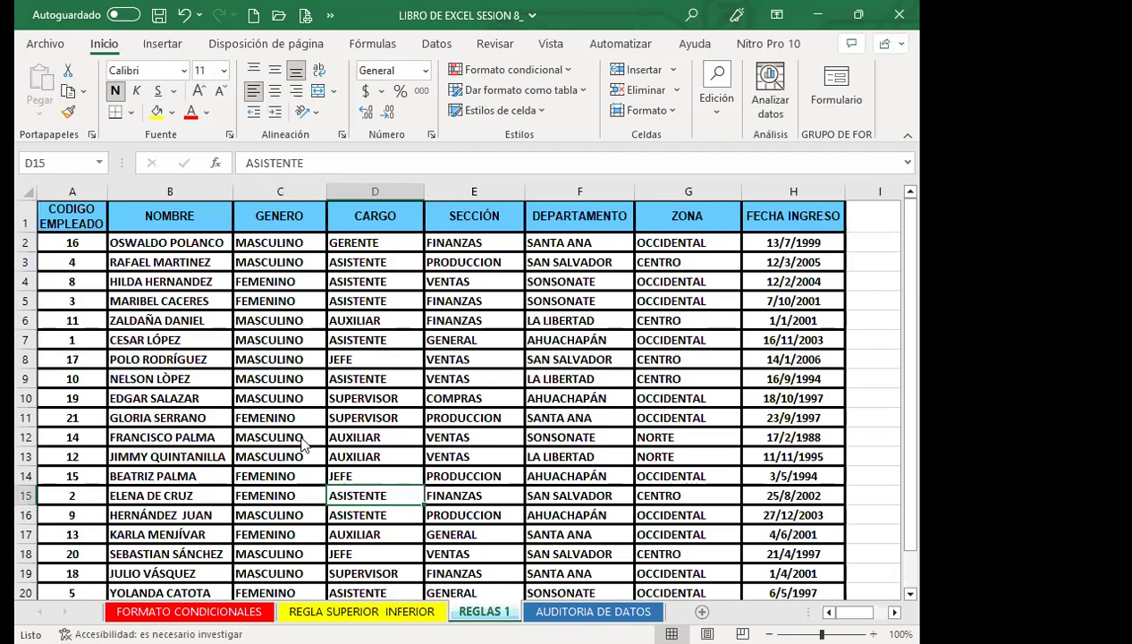
{"action": "key", "text": "Right"}
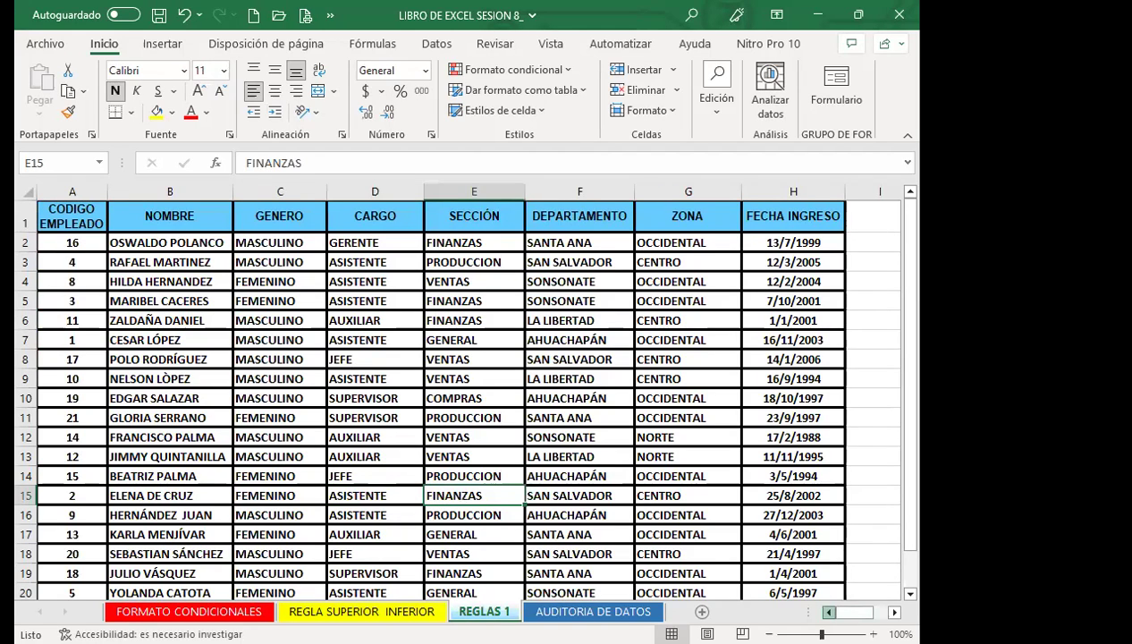
{"action": "left_click", "coordinate": [77, 192]}
{"action": "scroll", "coordinate": [254, 393], "scroll_direction": "down", "scroll_amount": 3}
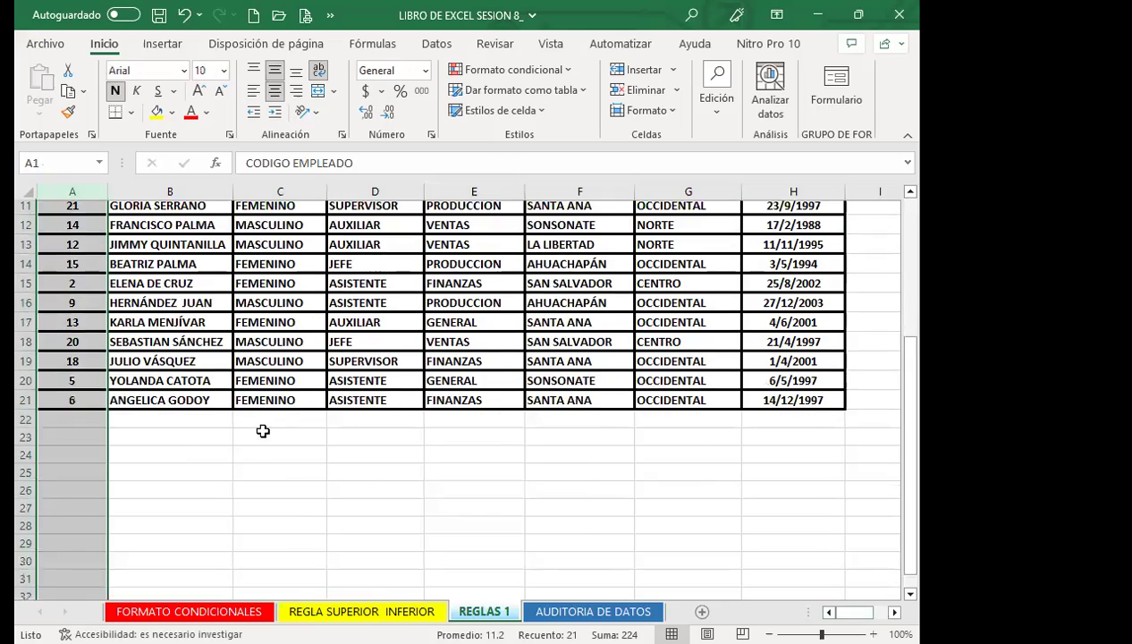
{"action": "scroll", "coordinate": [262, 431], "scroll_direction": "up", "scroll_amount": 3}
{"action": "left_click", "coordinate": [190, 501]}
{"action": "scroll", "coordinate": [188, 535], "scroll_direction": "up", "scroll_amount": 1}
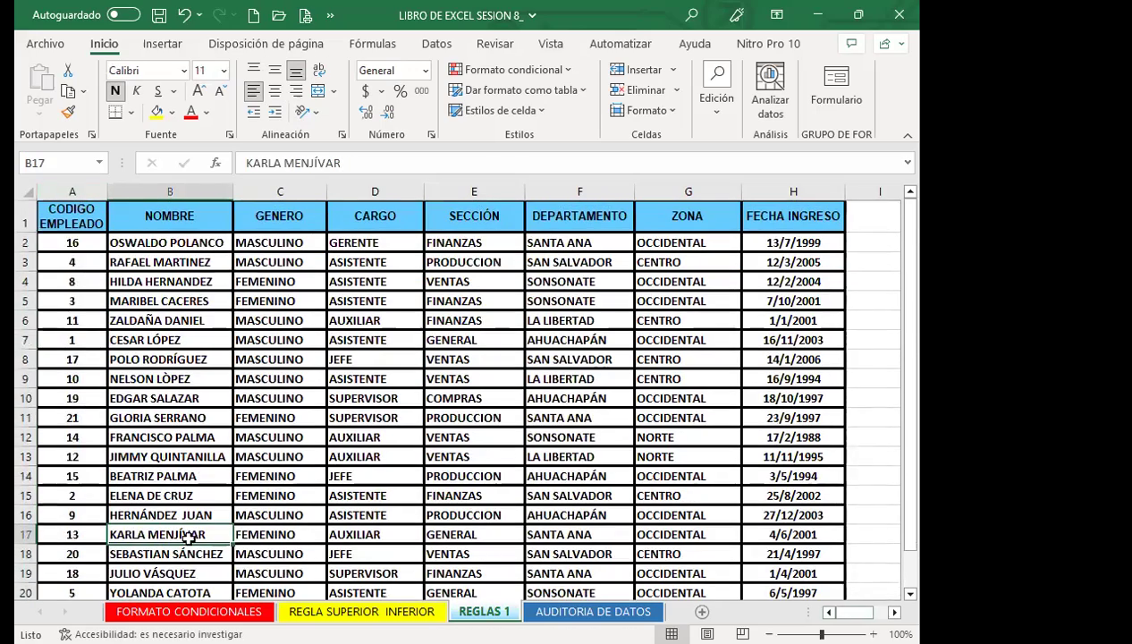
{"action": "scroll", "coordinate": [259, 451], "scroll_direction": "down", "scroll_amount": 3}
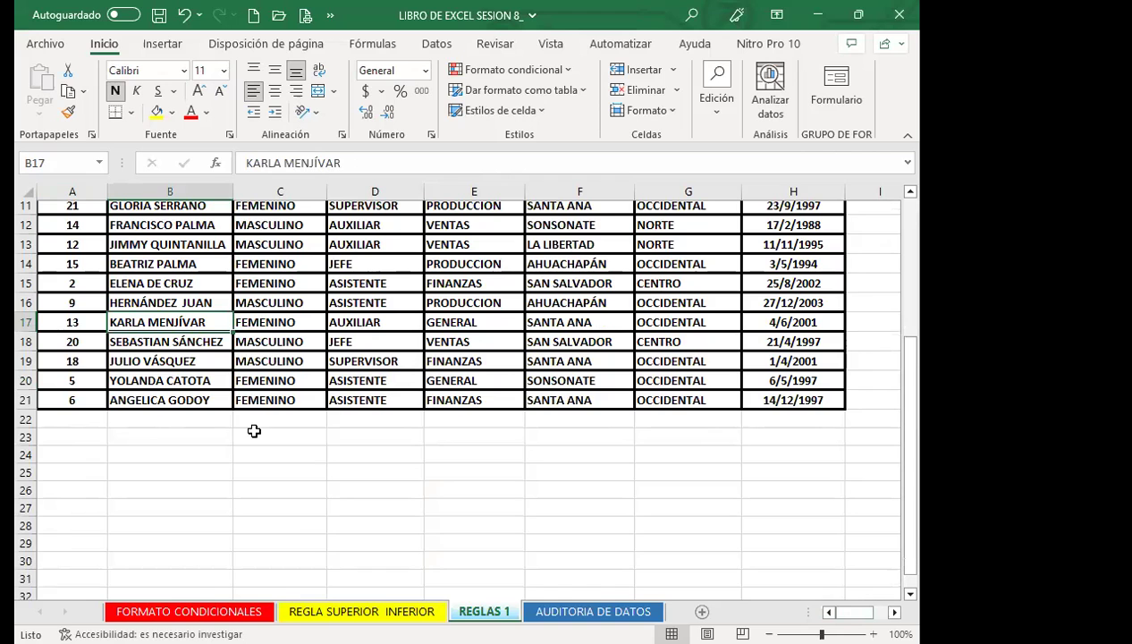
{"action": "scroll", "coordinate": [295, 508], "scroll_direction": "up", "scroll_amount": 2}
{"action": "scroll", "coordinate": [304, 507], "scroll_direction": "up", "scroll_amount": 2}
{"action": "left_click", "coordinate": [160, 393]}
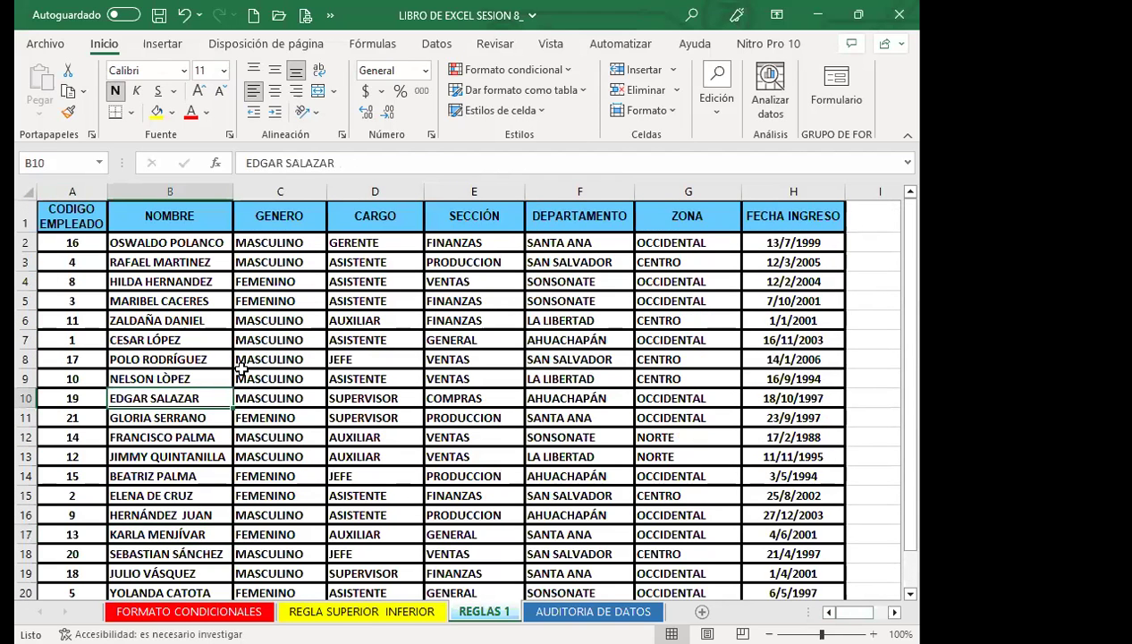
{"action": "left_click", "coordinate": [80, 210]}
{"action": "left_click", "coordinate": [755, 219]}
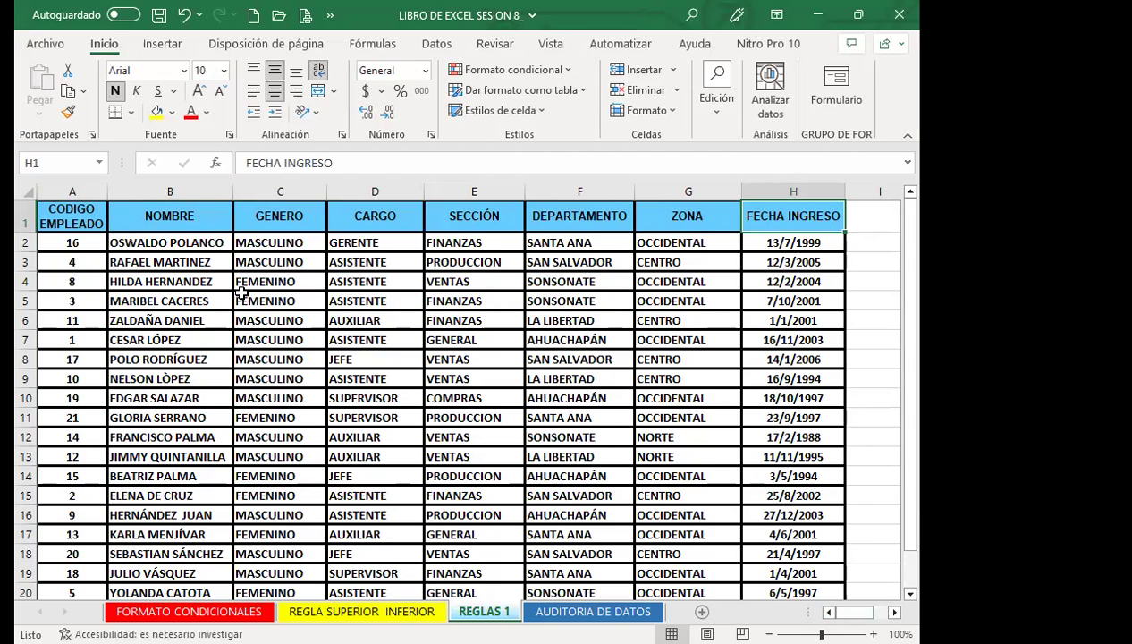
{"action": "left_click", "coordinate": [894, 612]}
{"action": "left_click", "coordinate": [894, 612]}
{"action": "left_click", "coordinate": [894, 611]}
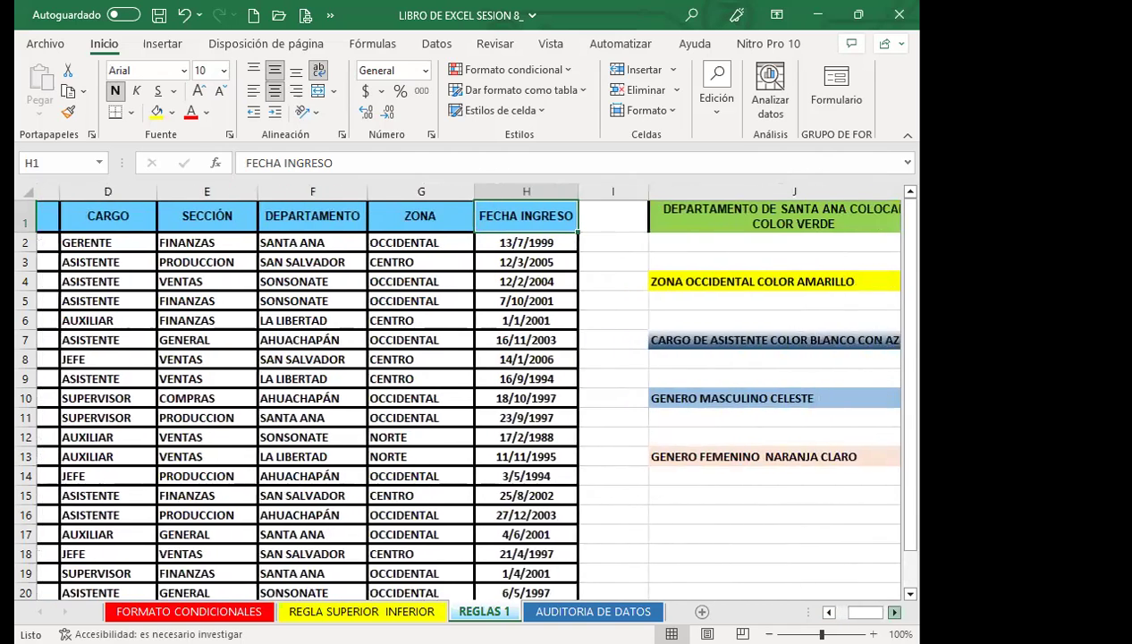
{"action": "left_click", "coordinate": [894, 612]}
{"action": "left_click", "coordinate": [692, 533]}
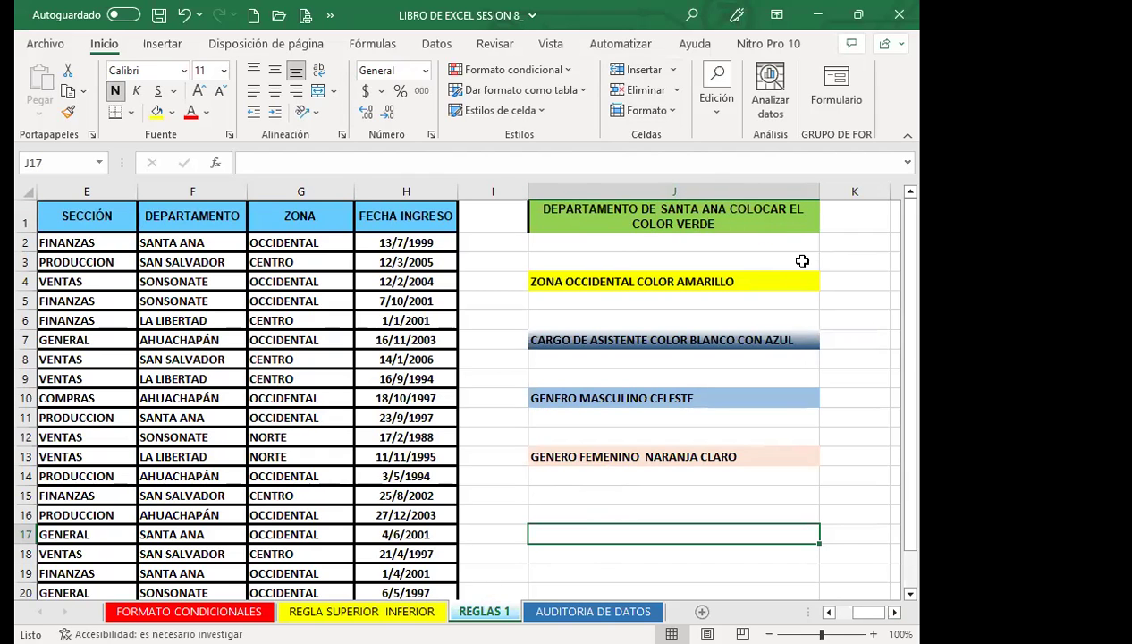
{"action": "scroll", "coordinate": [821, 605], "scroll_direction": "left", "scroll_amount": 2}
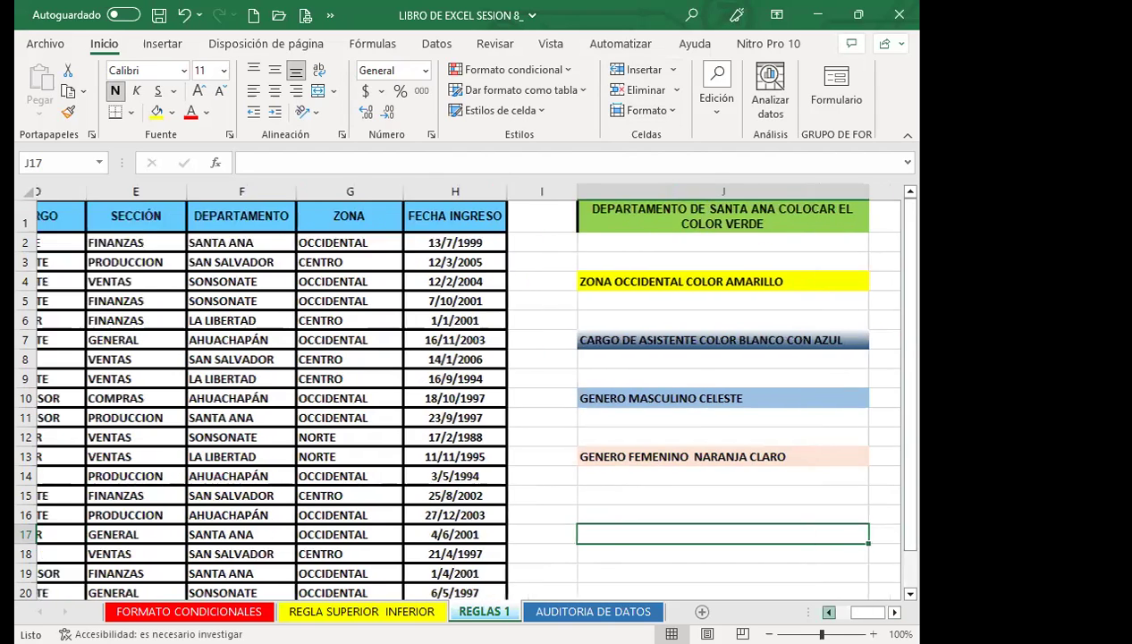
{"action": "scroll", "coordinate": [456, 394], "scroll_direction": "left", "scroll_amount": 1}
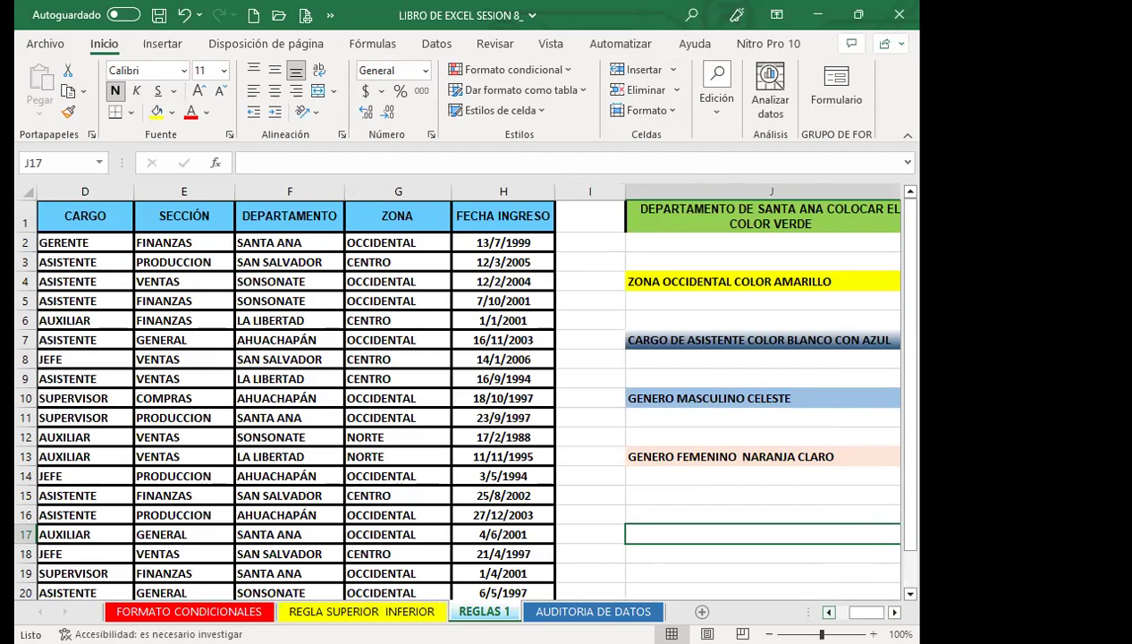
{"action": "scroll", "coordinate": [462, 393], "scroll_direction": "left", "scroll_amount": 2}
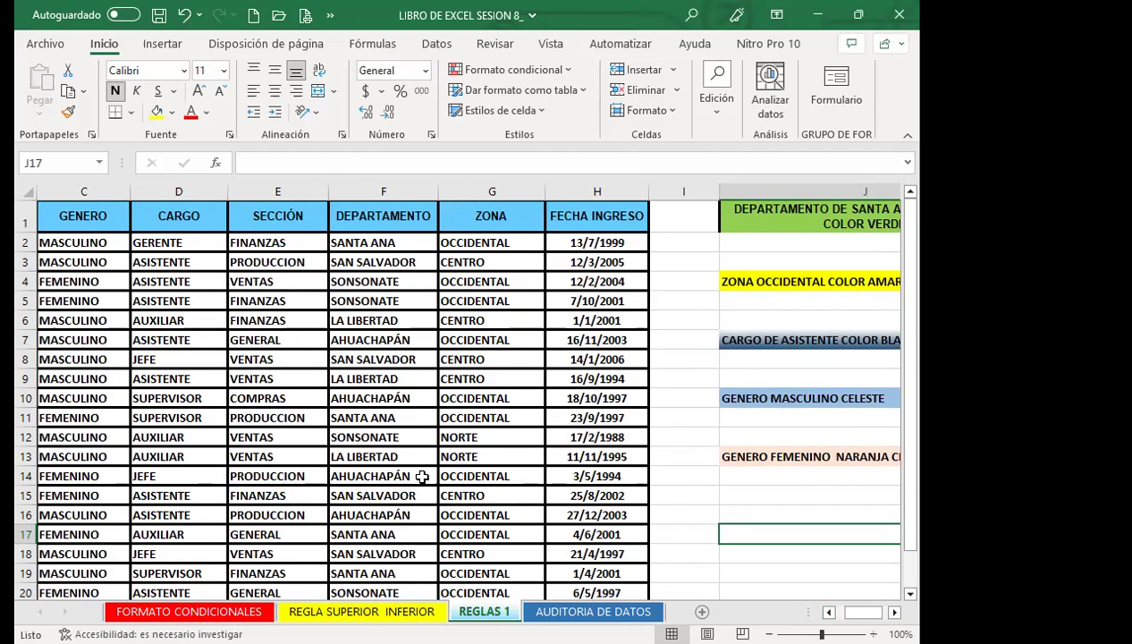
{"action": "left_click", "coordinate": [382, 422]}
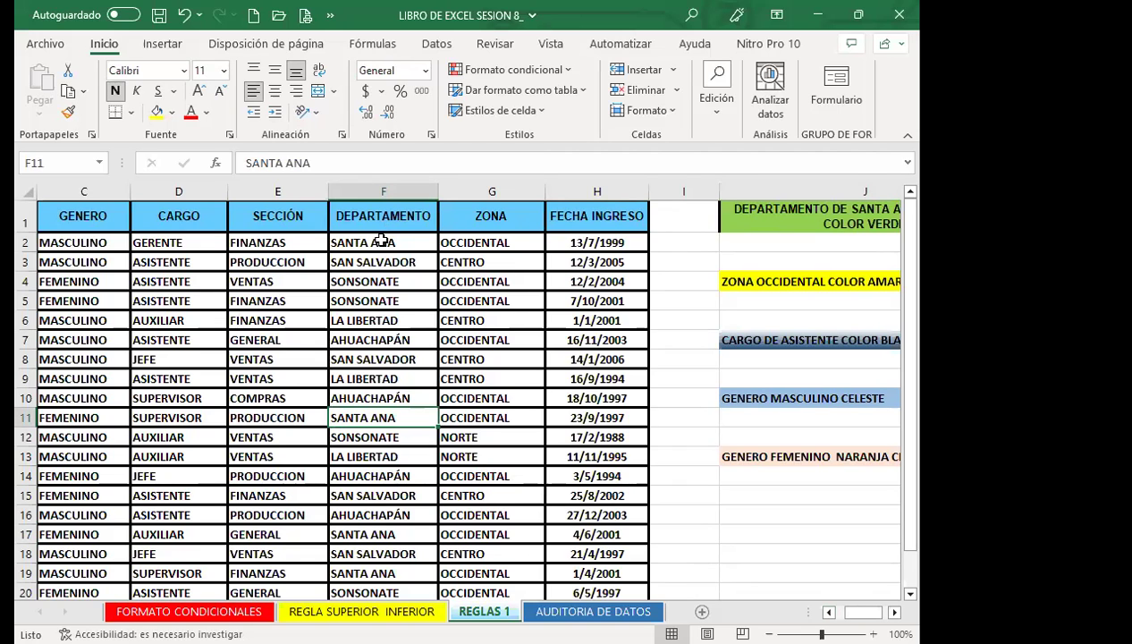
Select the DEPARTAMENTO values F2:F21 and bring up the highlight-cell rules list.
{"action": "left_click_drag", "start_coordinate": [383, 241], "coordinate": [391, 562]}
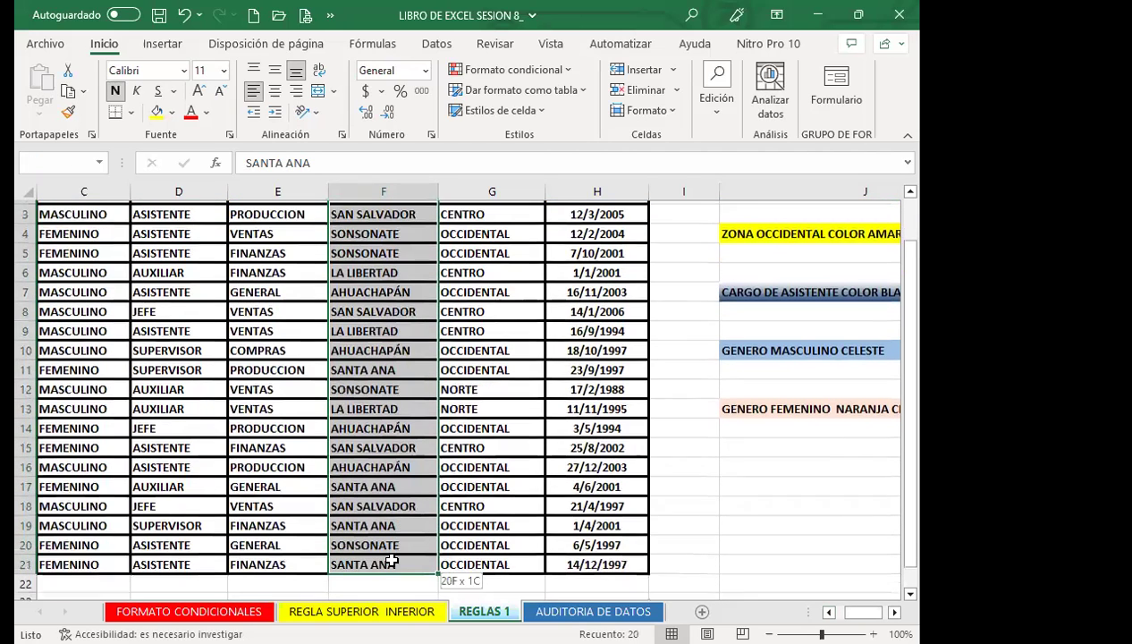
{"action": "left_click_drag", "start_coordinate": [391, 561], "coordinate": [382, 560]}
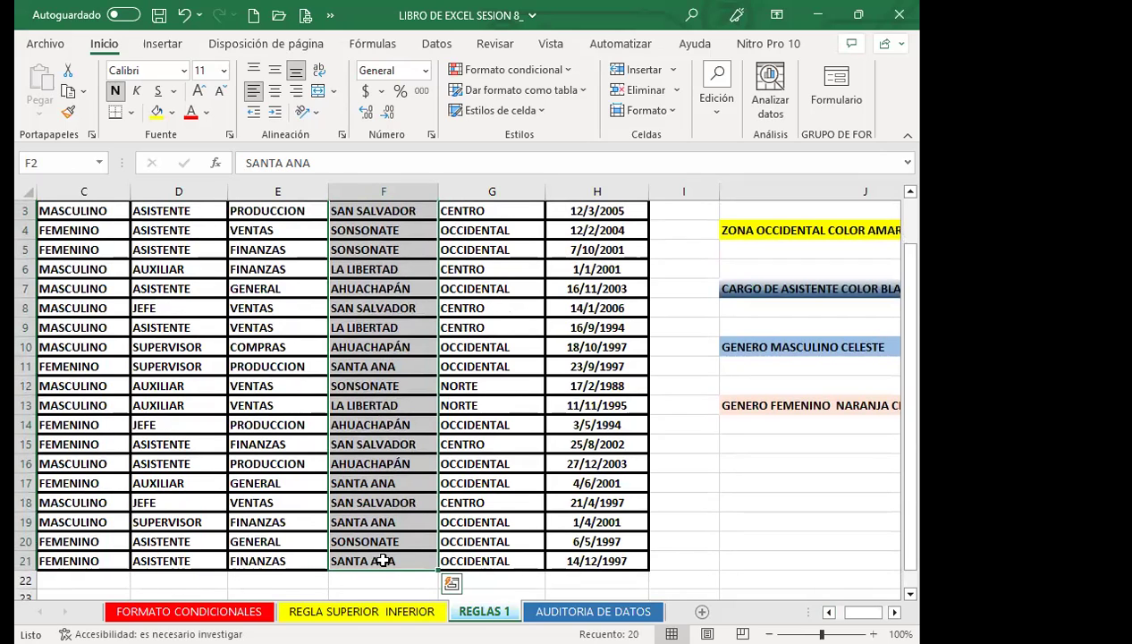
{"action": "scroll", "coordinate": [406, 379], "scroll_direction": "up", "scroll_amount": 1}
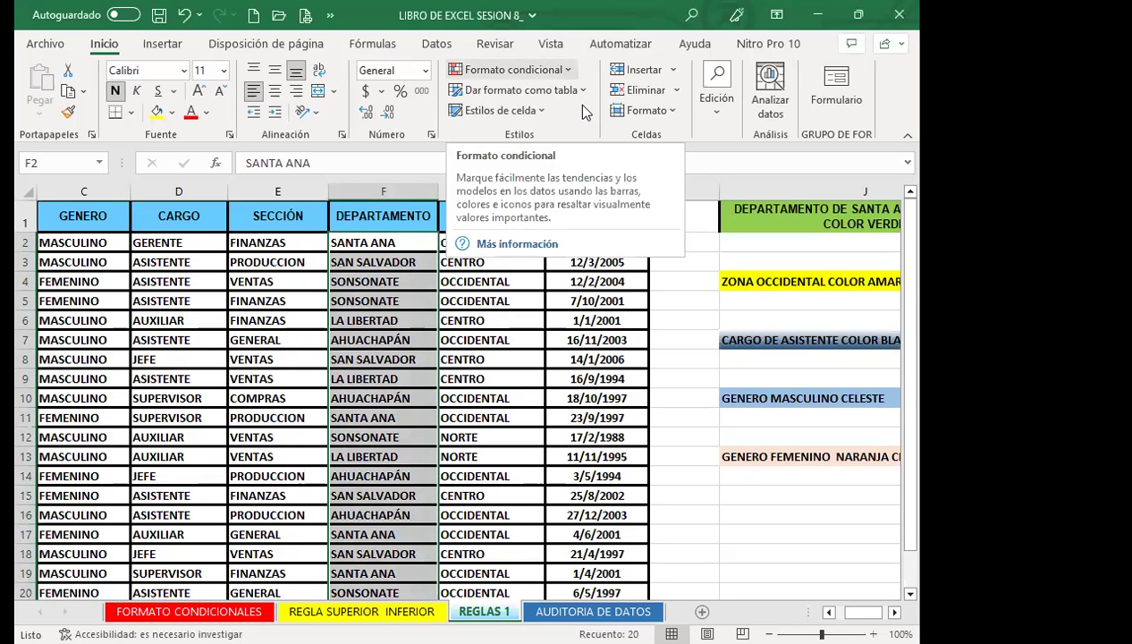
{"action": "left_click", "coordinate": [512, 69]}
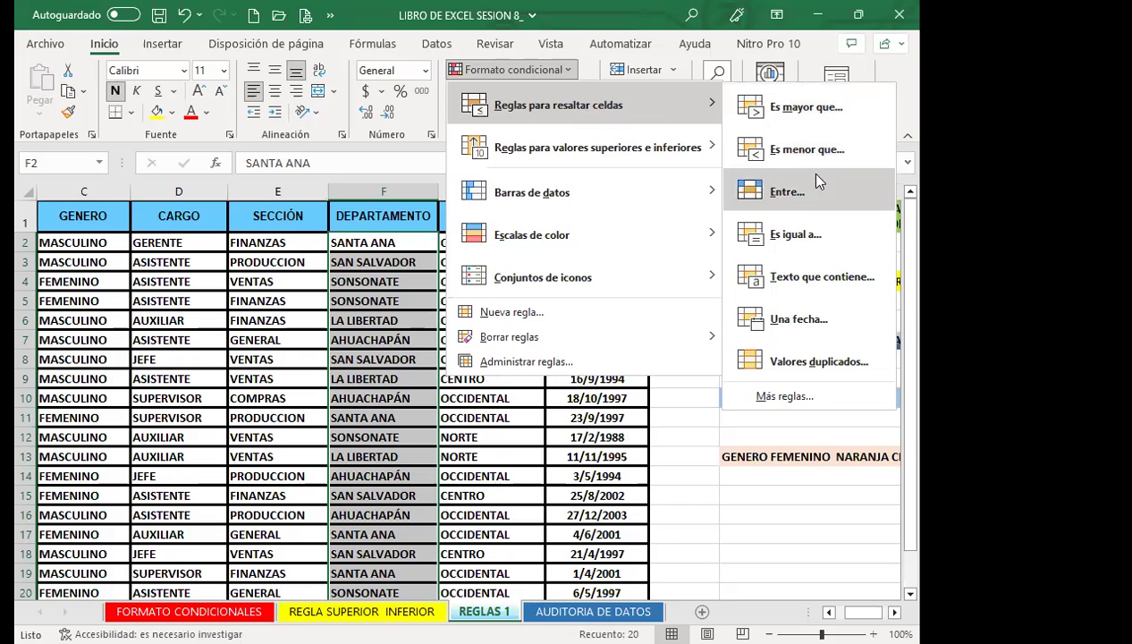
Add an Es igual a rule matching F2 (SANTA ANA) with a custom green fill.
{"action": "left_click", "coordinate": [802, 241]}
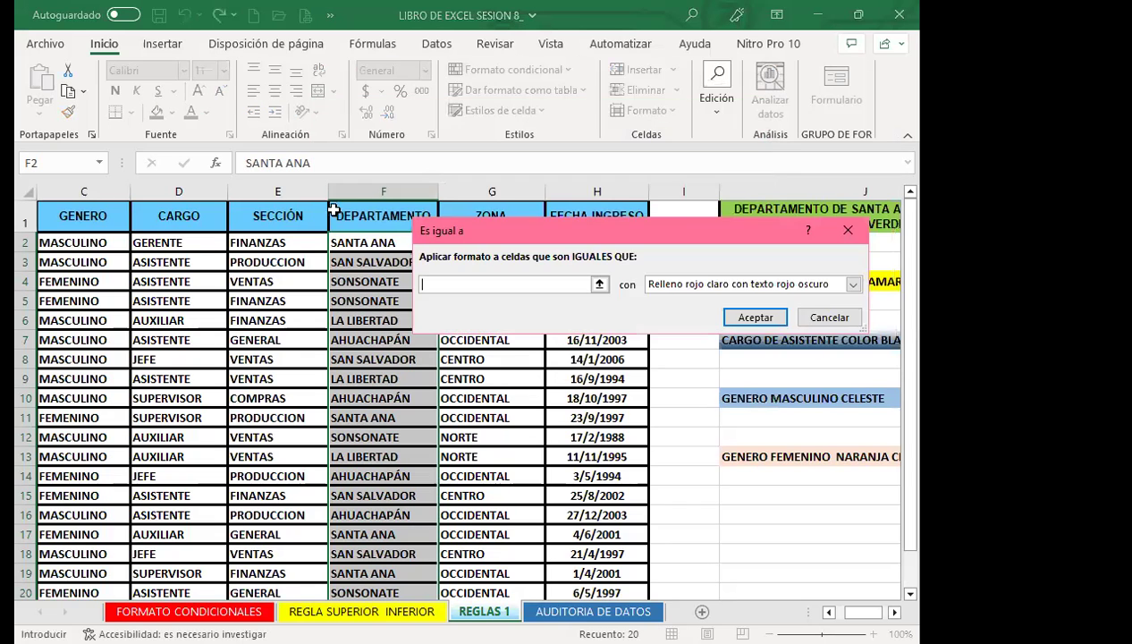
{"action": "left_click", "coordinate": [349, 243]}
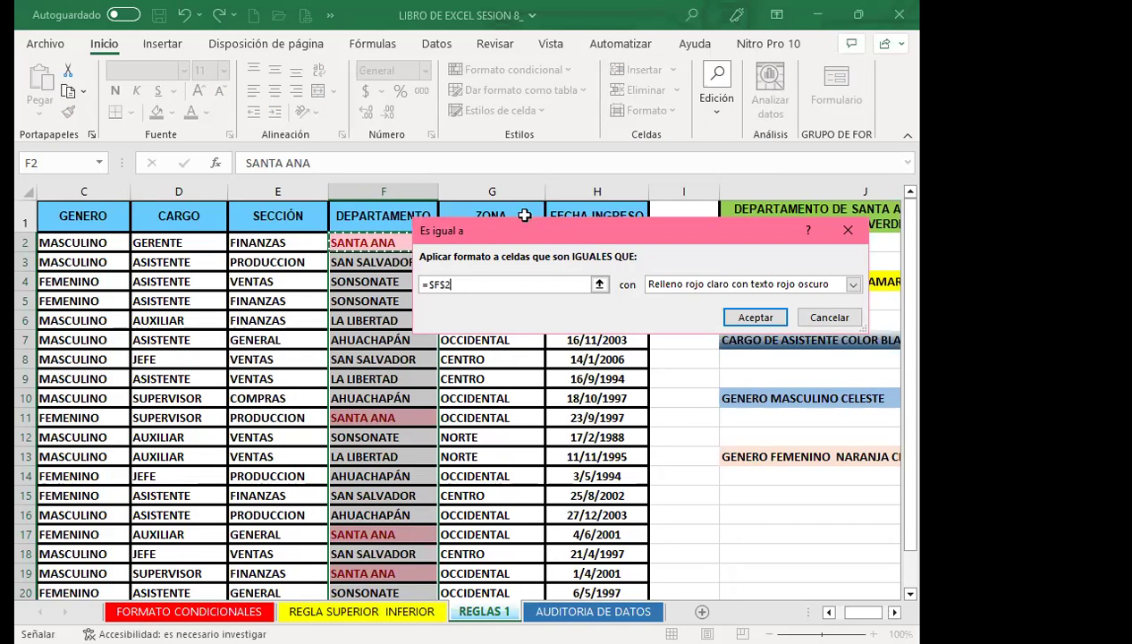
{"action": "left_click_drag", "start_coordinate": [516, 237], "coordinate": [502, 111]}
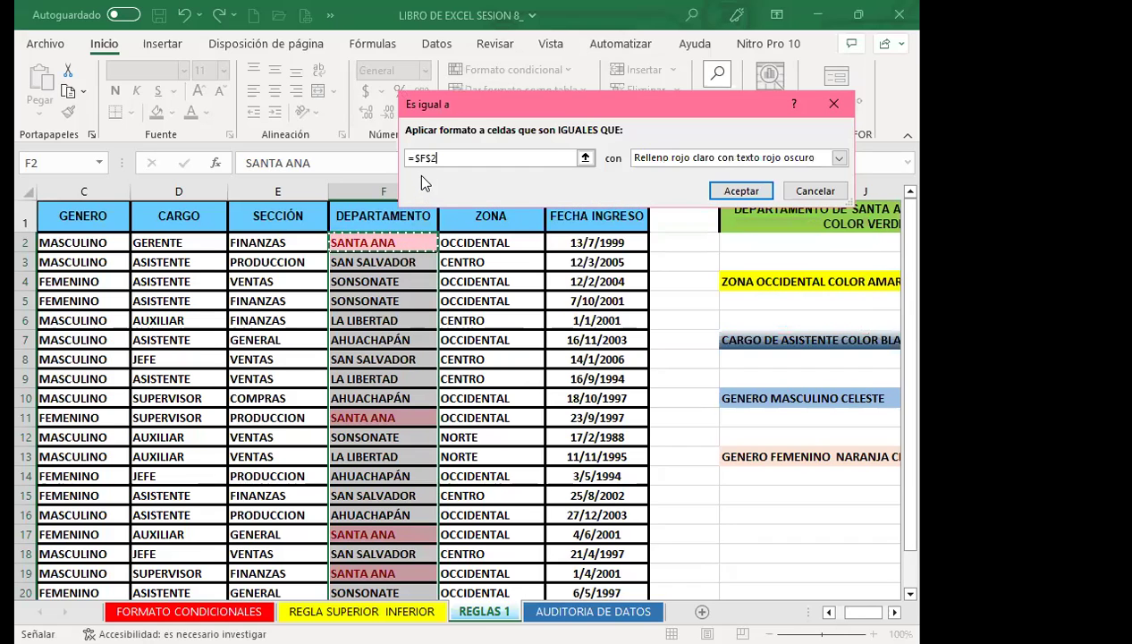
{"action": "left_click", "coordinate": [839, 157]}
{"action": "left_click", "coordinate": [659, 241]}
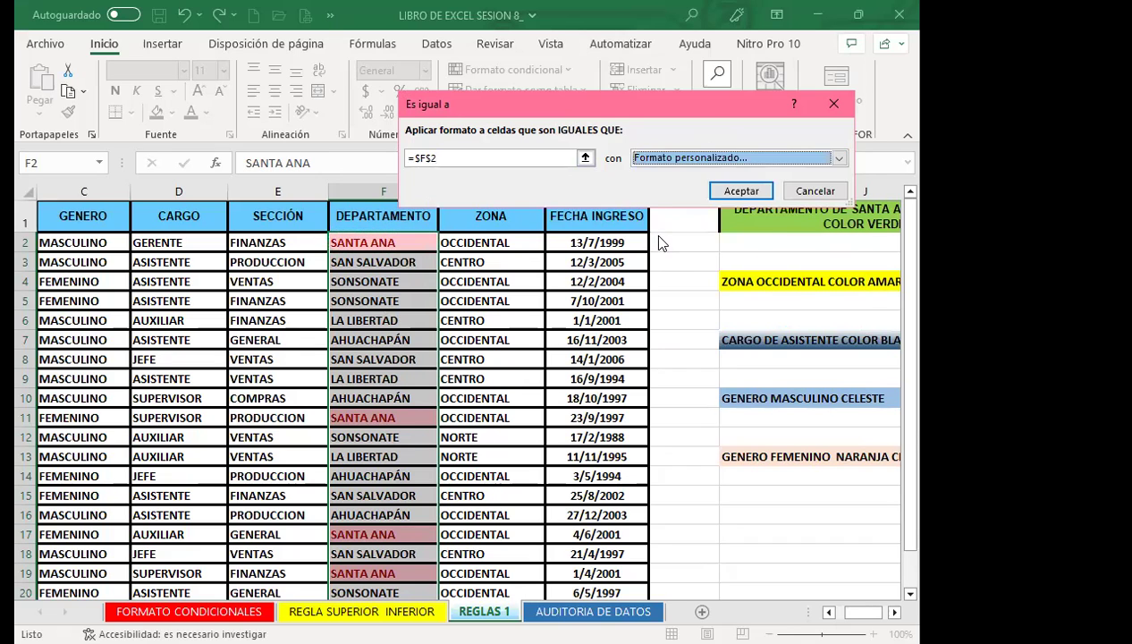
{"action": "left_click", "coordinate": [411, 218]}
{"action": "left_click", "coordinate": [662, 437]}
{"action": "left_click", "coordinate": [751, 193]}
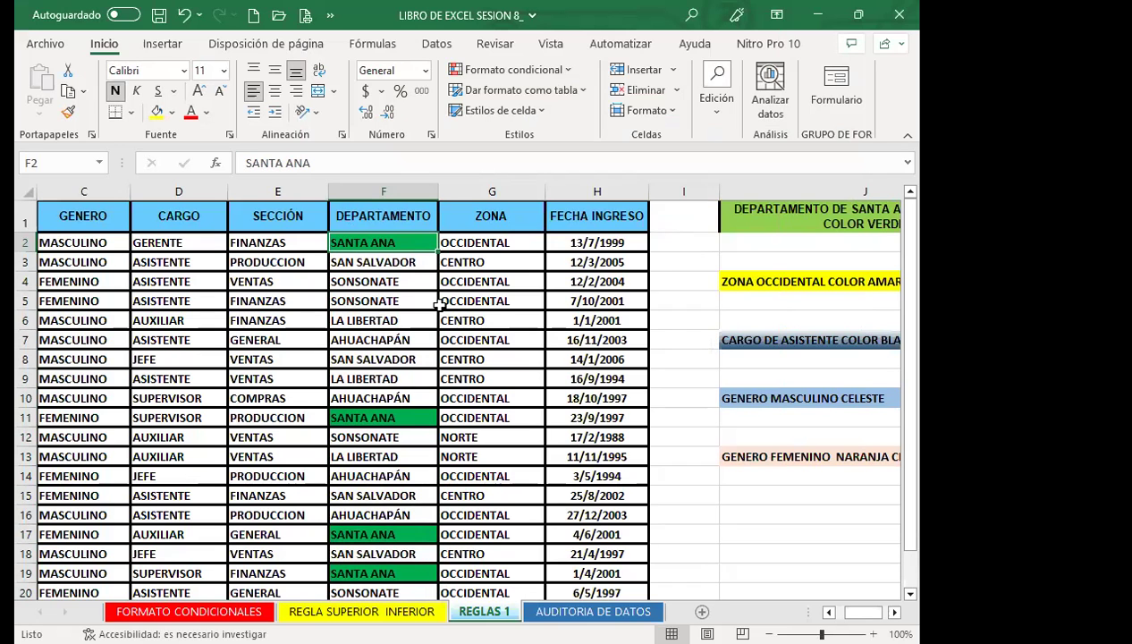
Look over the FORMATO CONDICIONALES and REGLA SUPERIOR INFERIOR sheets, then return to REGLAS 1.
{"action": "left_click", "coordinate": [189, 611]}
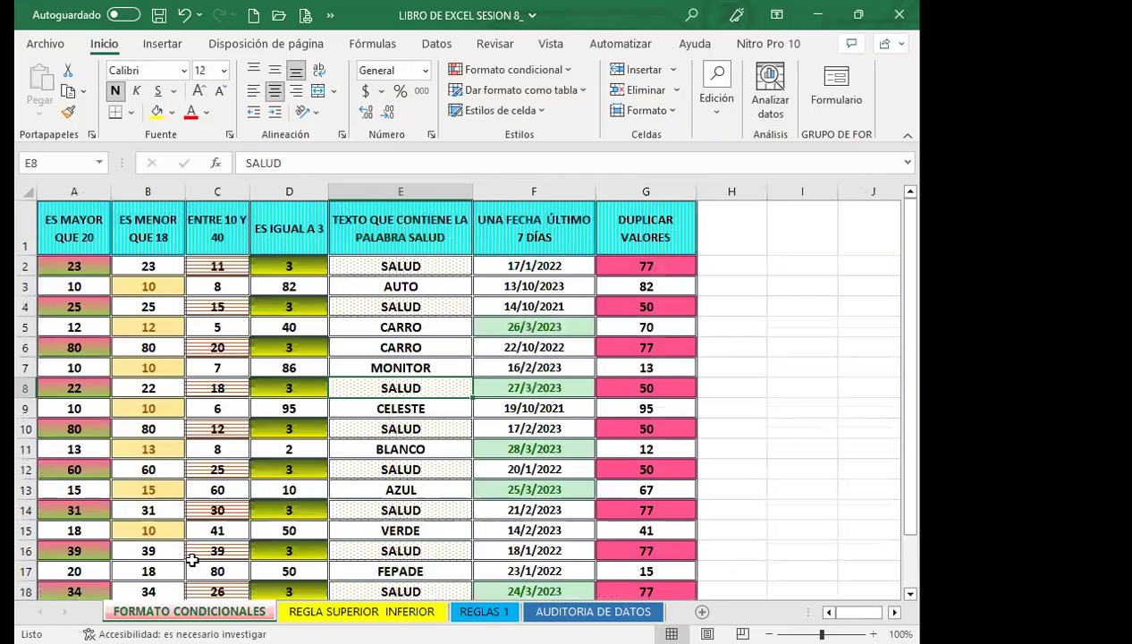
{"action": "left_click", "coordinate": [280, 260]}
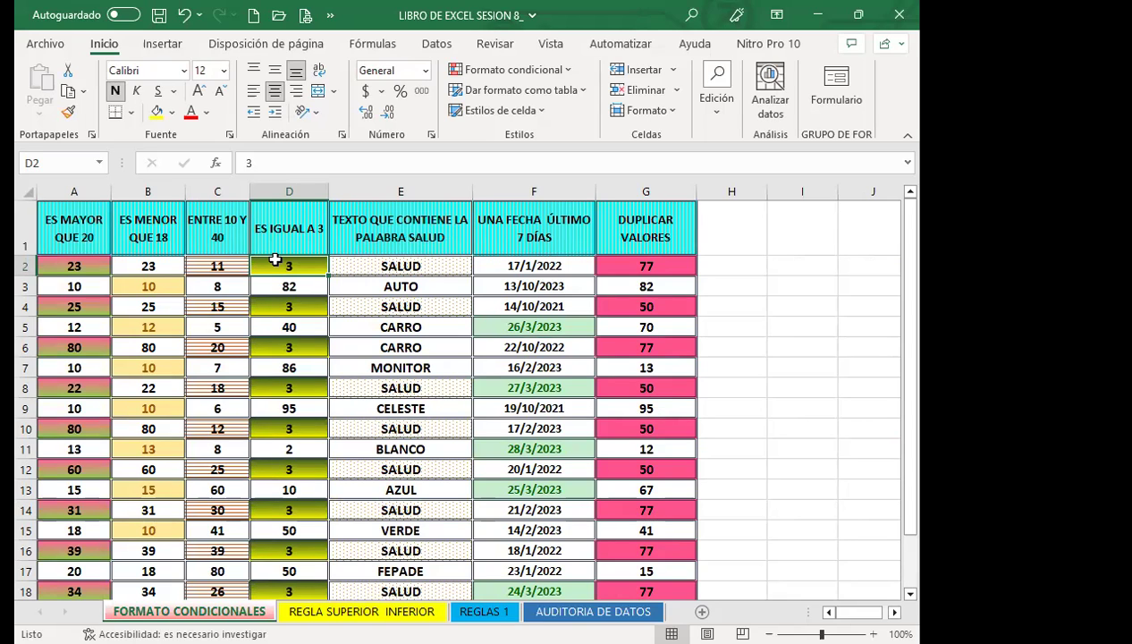
{"action": "left_click", "coordinate": [367, 610]}
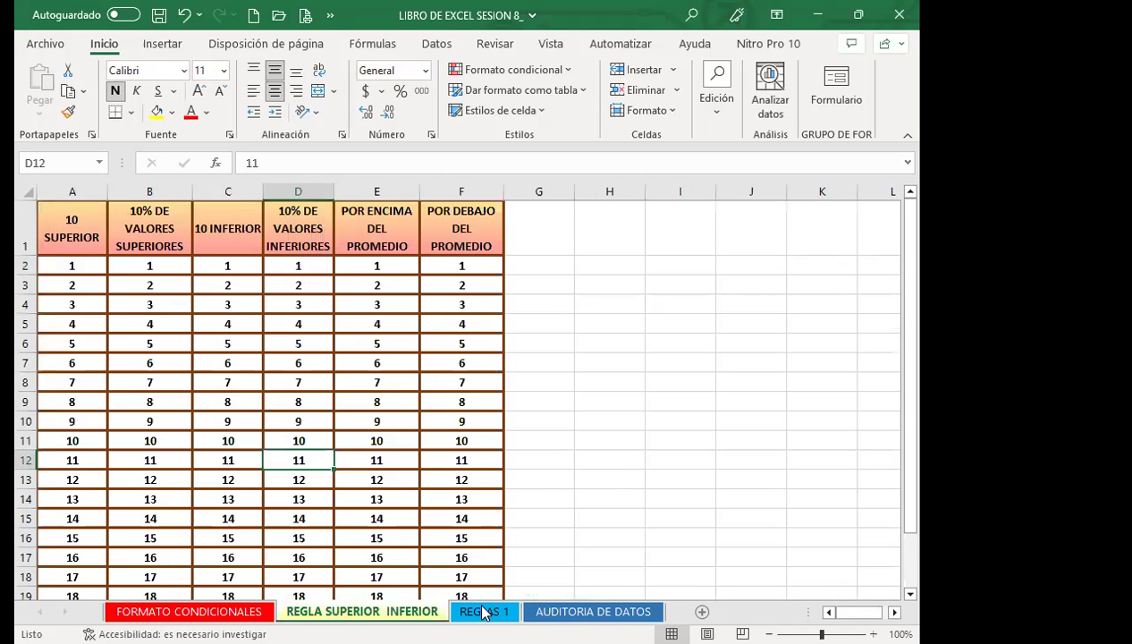
{"action": "left_click", "coordinate": [483, 611]}
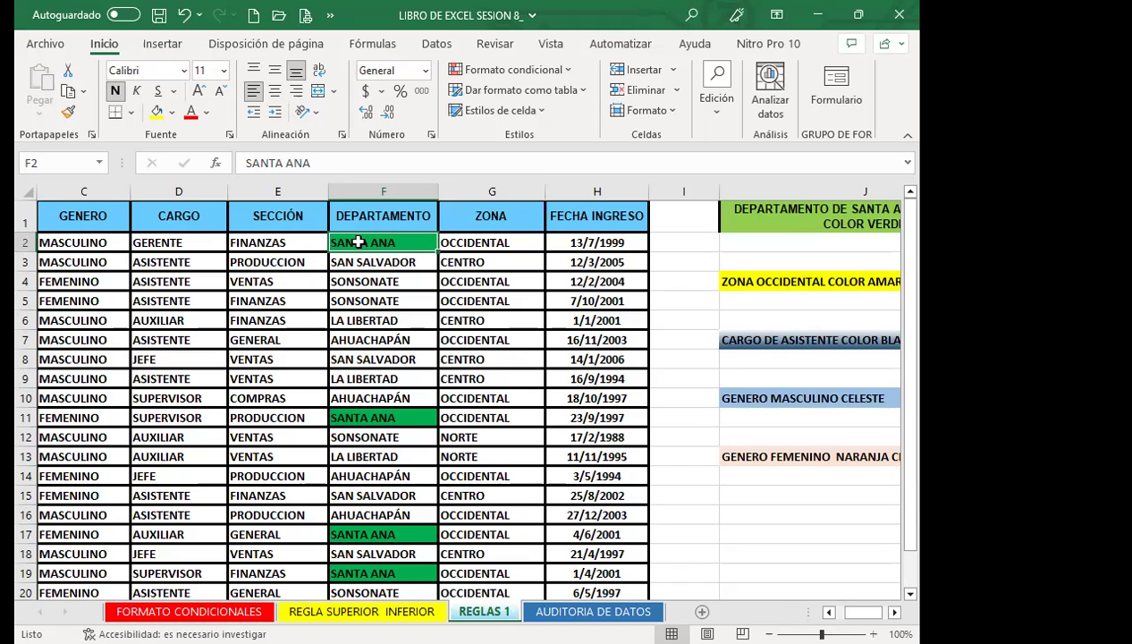
Scroll through the REGLAS 1 table and read the yellow OCCIDENTAL rule note in column J.
{"action": "scroll", "coordinate": [393, 440], "scroll_direction": "down", "scroll_amount": 3}
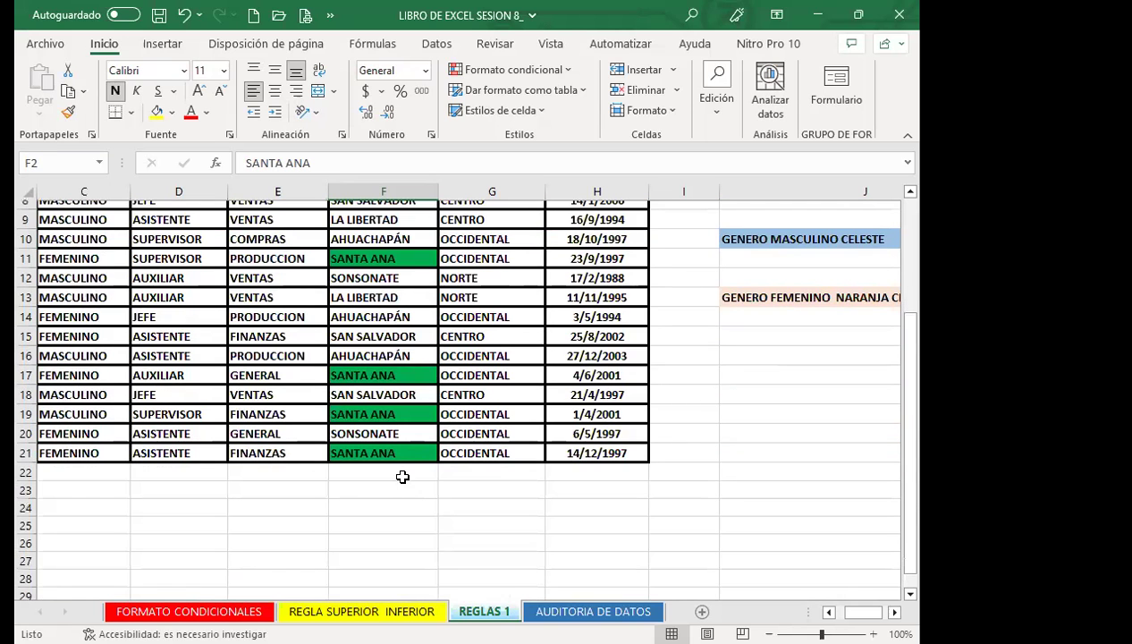
{"action": "scroll", "coordinate": [401, 470], "scroll_direction": "up", "scroll_amount": 1}
{"action": "scroll", "coordinate": [393, 447], "scroll_direction": "up", "scroll_amount": 2}
{"action": "scroll", "coordinate": [394, 533], "scroll_direction": "down", "scroll_amount": 3}
{"action": "scroll", "coordinate": [399, 501], "scroll_direction": "up", "scroll_amount": 3}
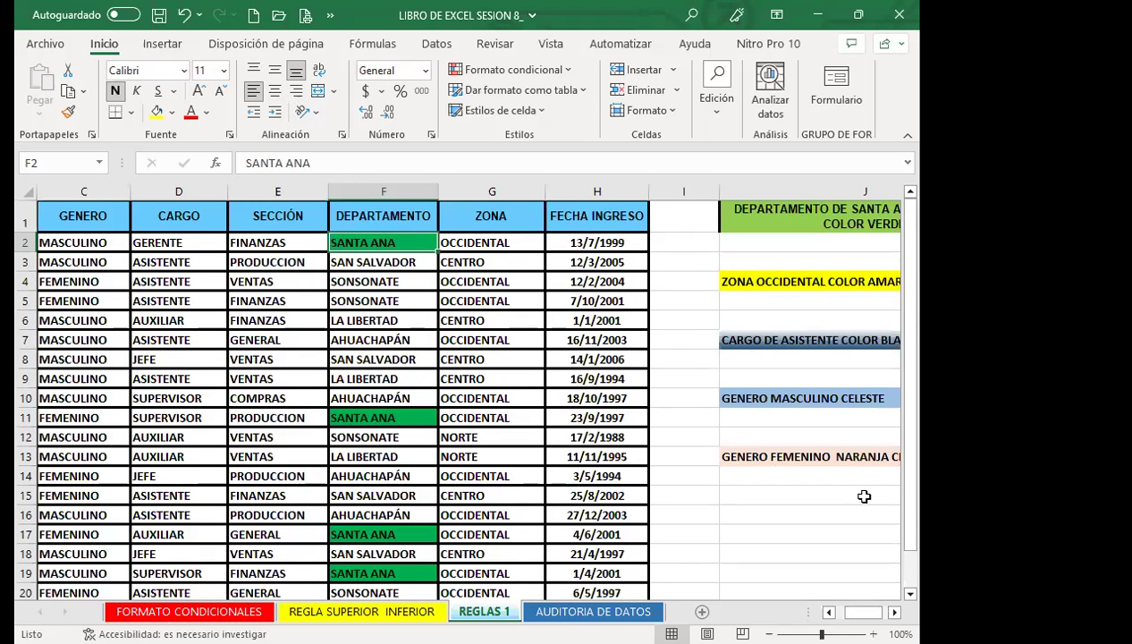
{"action": "scroll", "coordinate": [642, 331], "scroll_direction": "right", "scroll_amount": 2}
{"action": "left_click", "coordinate": [609, 284]}
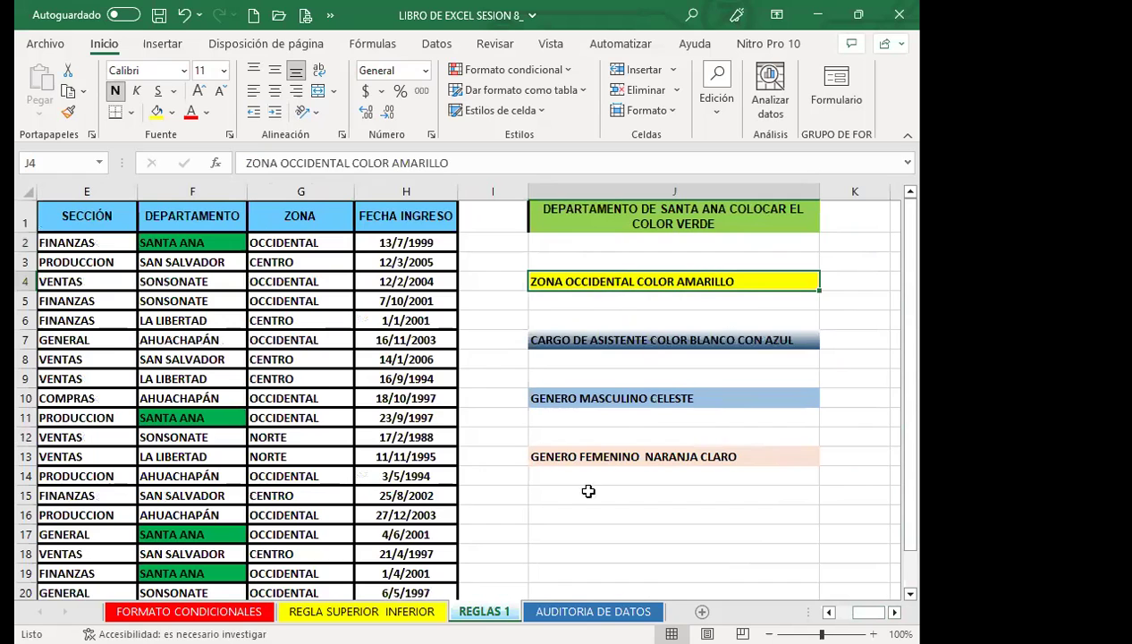
{"action": "left_click", "coordinate": [479, 550]}
{"action": "scroll", "coordinate": [465, 393], "scroll_direction": "left", "scroll_amount": 1}
{"action": "scroll", "coordinate": [465, 394], "scroll_direction": "left", "scroll_amount": 1}
{"action": "scroll", "coordinate": [465, 393], "scroll_direction": "left", "scroll_amount": 1}
{"action": "scroll", "coordinate": [465, 394], "scroll_direction": "left", "scroll_amount": 1}
{"action": "scroll", "coordinate": [464, 396], "scroll_direction": "left", "scroll_amount": 1}
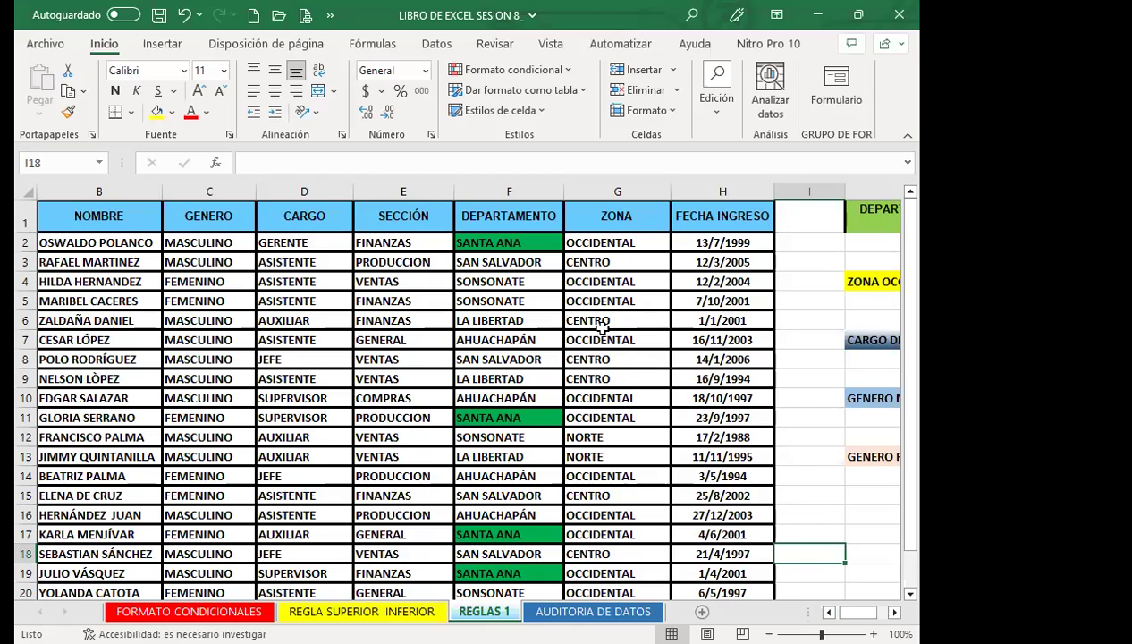
Select the ZONA values G2:G21 and bring up the Inicio formatting commands.
{"action": "left_click_drag", "start_coordinate": [612, 243], "coordinate": [617, 572]}
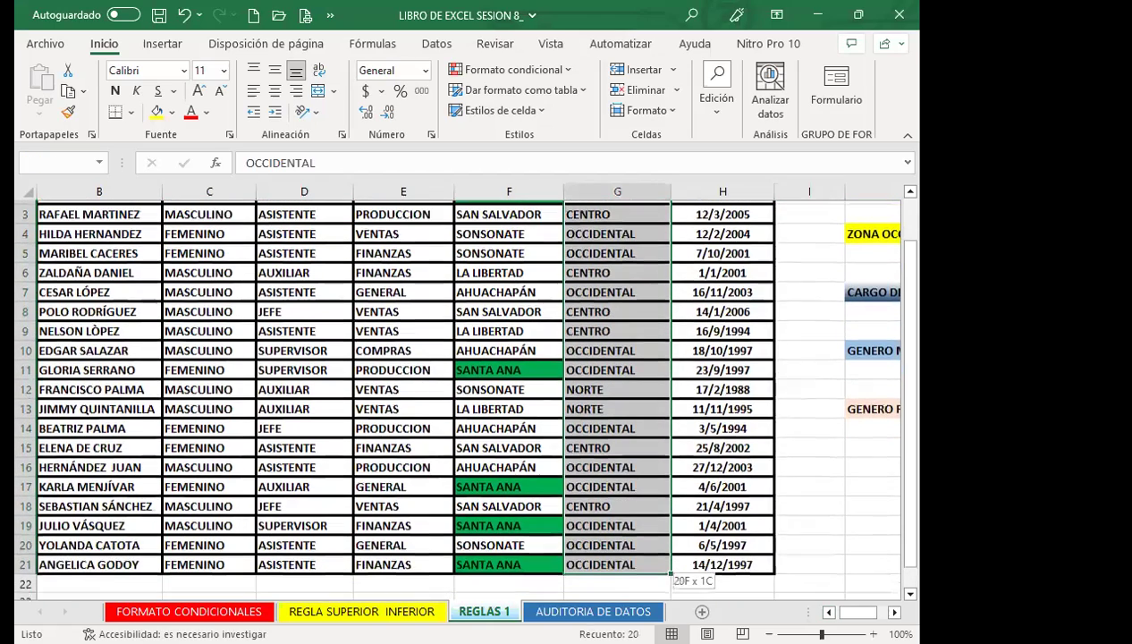
{"action": "scroll", "coordinate": [629, 437], "scroll_direction": "up", "scroll_amount": 1}
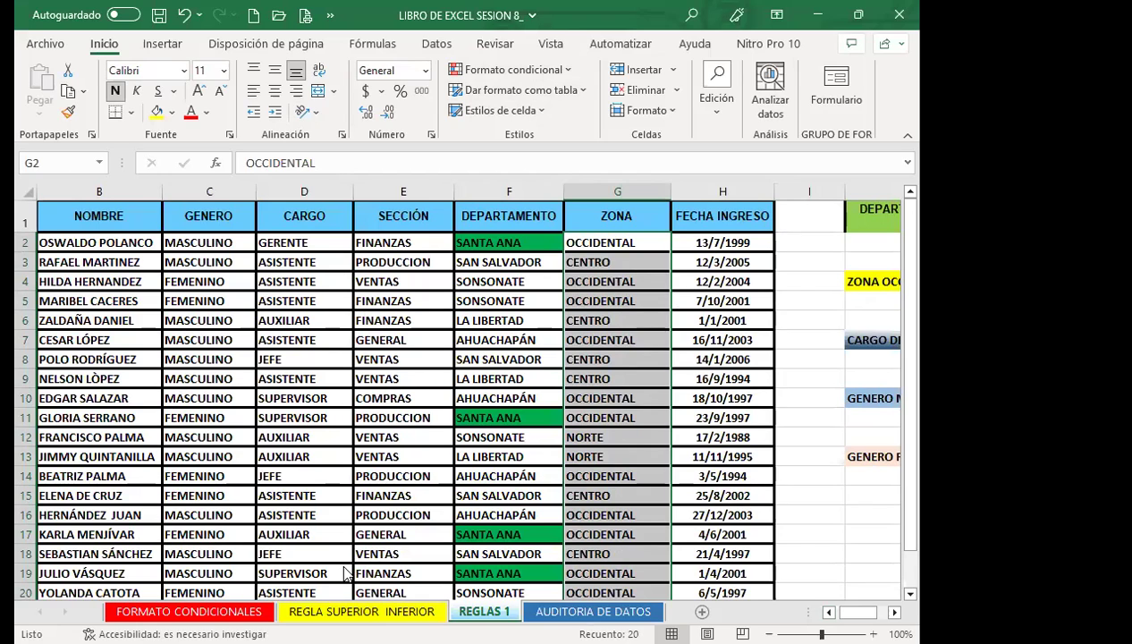
{"action": "left_click", "coordinate": [102, 49]}
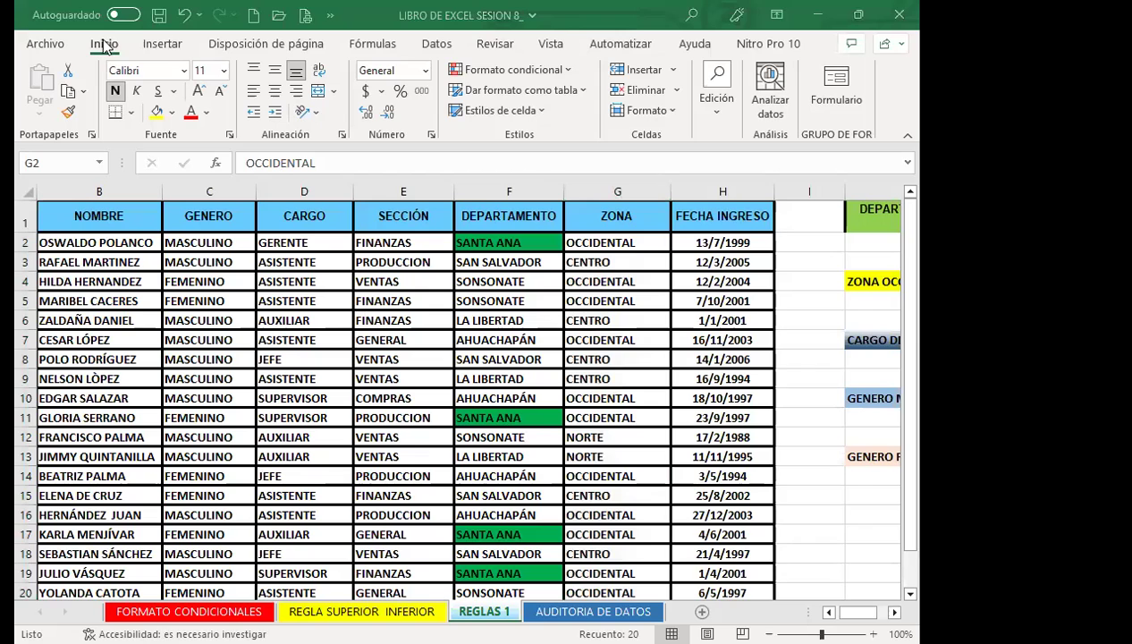
Start a Texto que contiene highlight rule for the selected ZONA cells.
{"action": "left_click", "coordinate": [569, 72]}
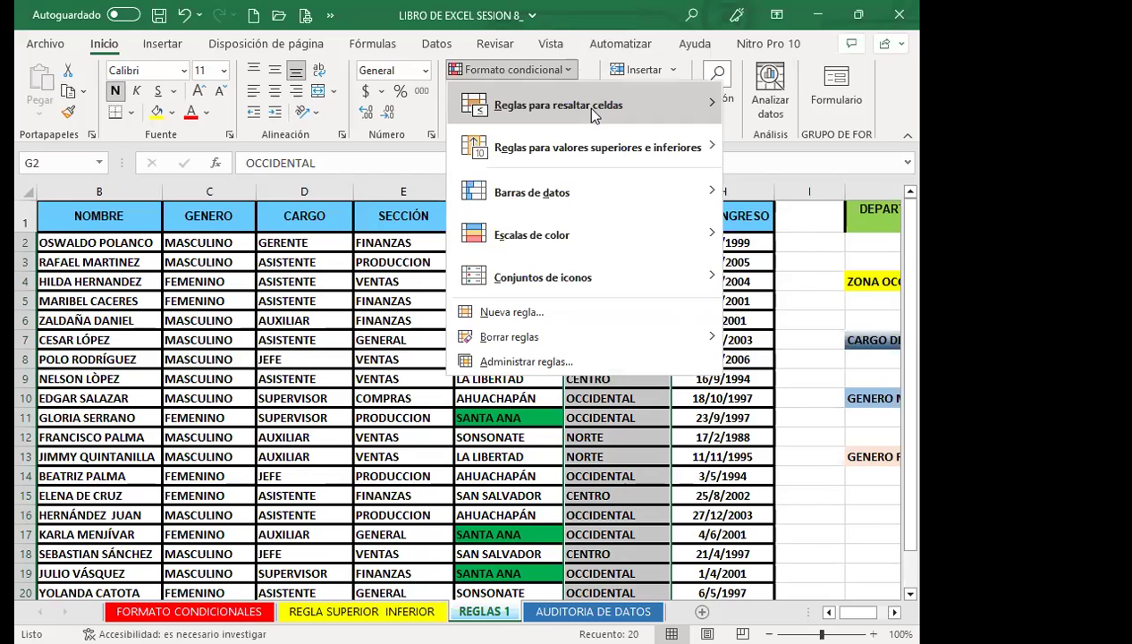
{"action": "mouse_move", "coordinate": [594, 115]}
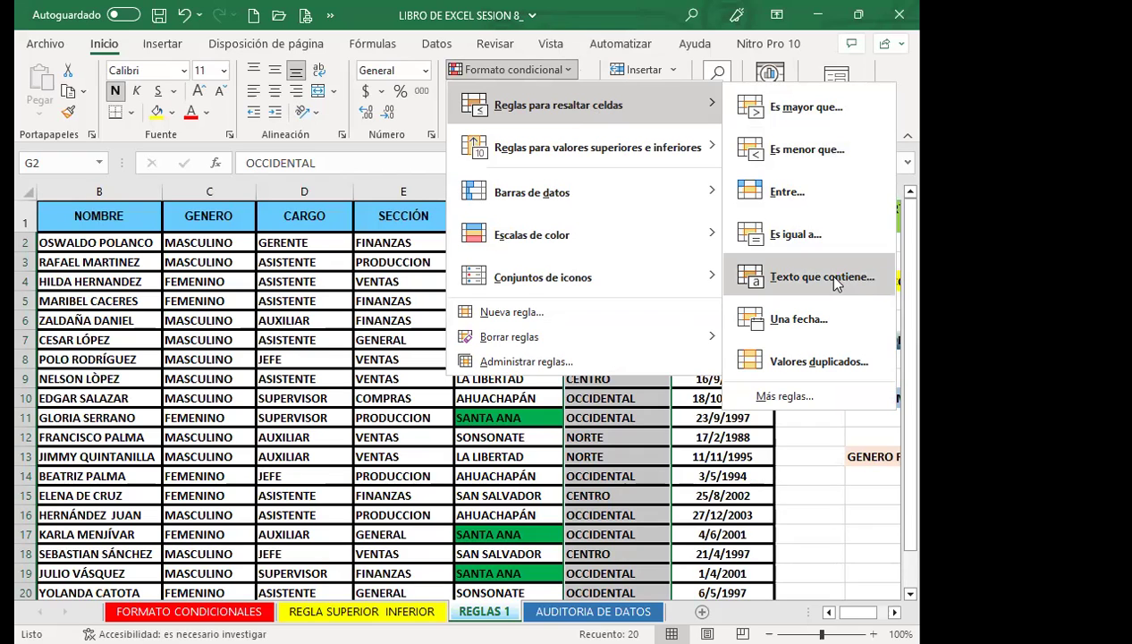
{"action": "left_click", "coordinate": [836, 282]}
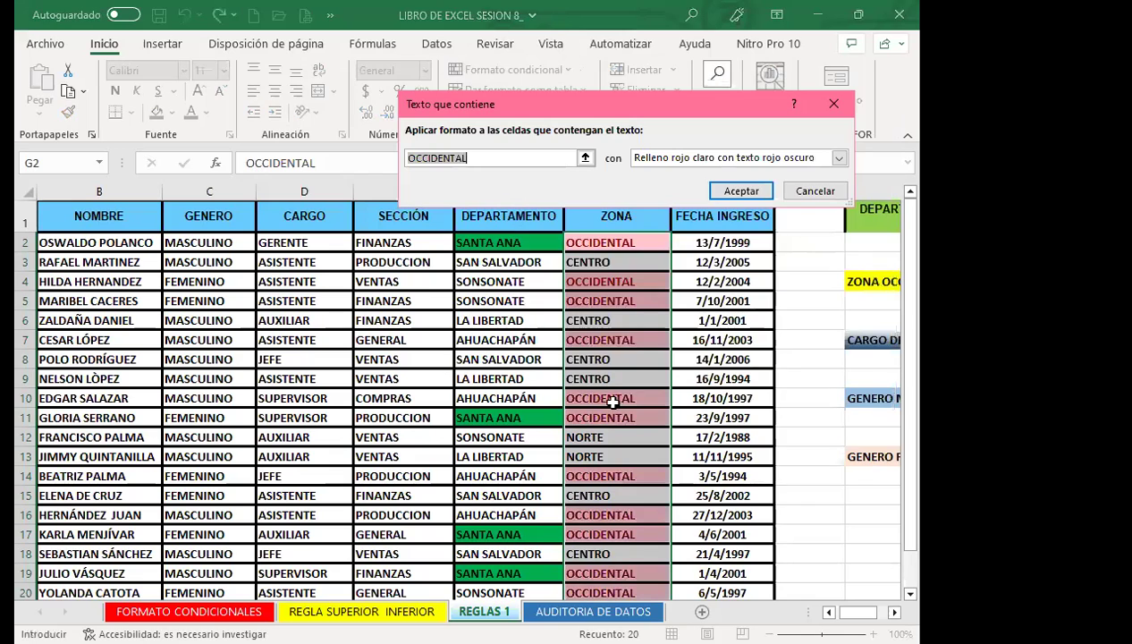
Give the OCCIDENTAL text-contains rule a custom yellow fill, apply it and deselect.
{"action": "left_click", "coordinate": [885, 610]}
{"action": "left_click", "coordinate": [885, 610]}
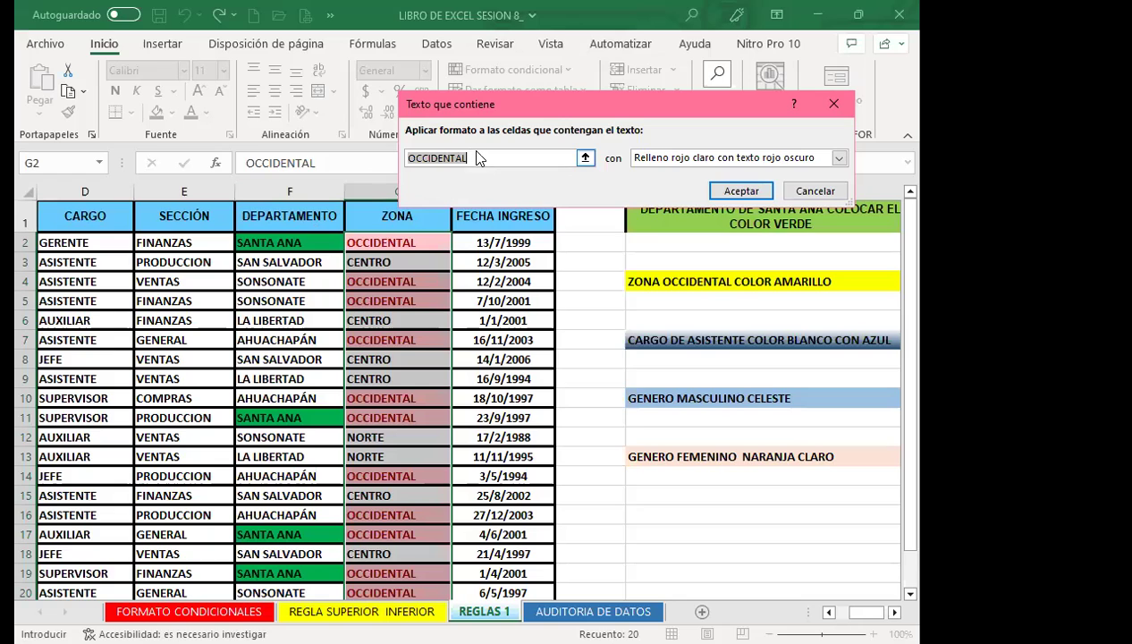
{"action": "left_click", "coordinate": [839, 158]}
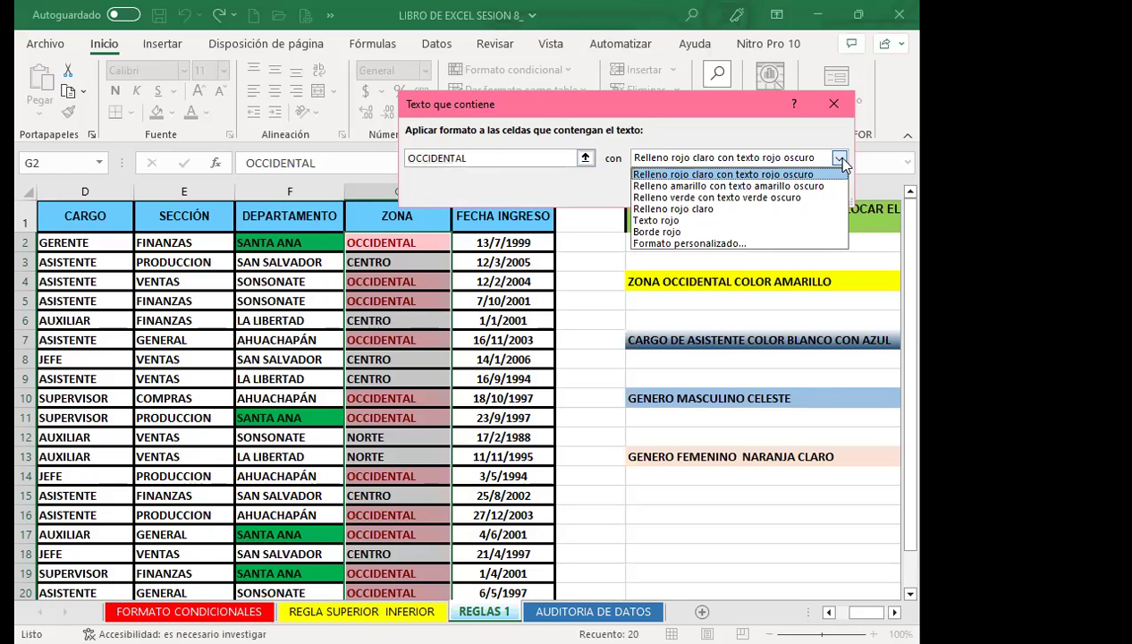
{"action": "left_click", "coordinate": [679, 243]}
{"action": "left_click", "coordinate": [466, 218]}
{"action": "left_click", "coordinate": [757, 443]}
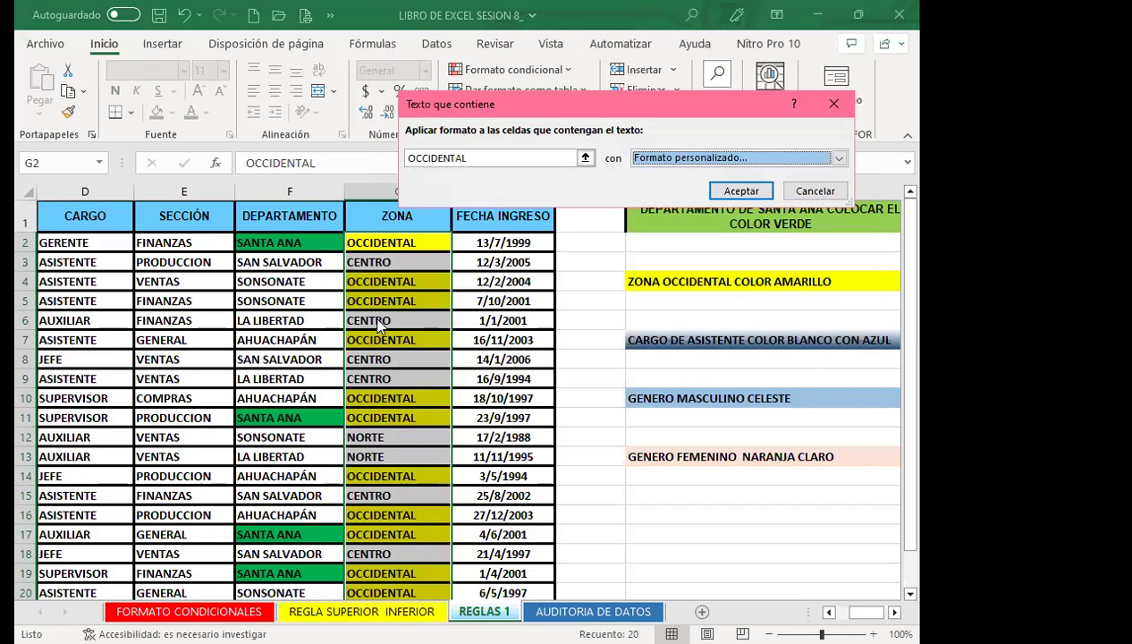
{"action": "left_click", "coordinate": [746, 192]}
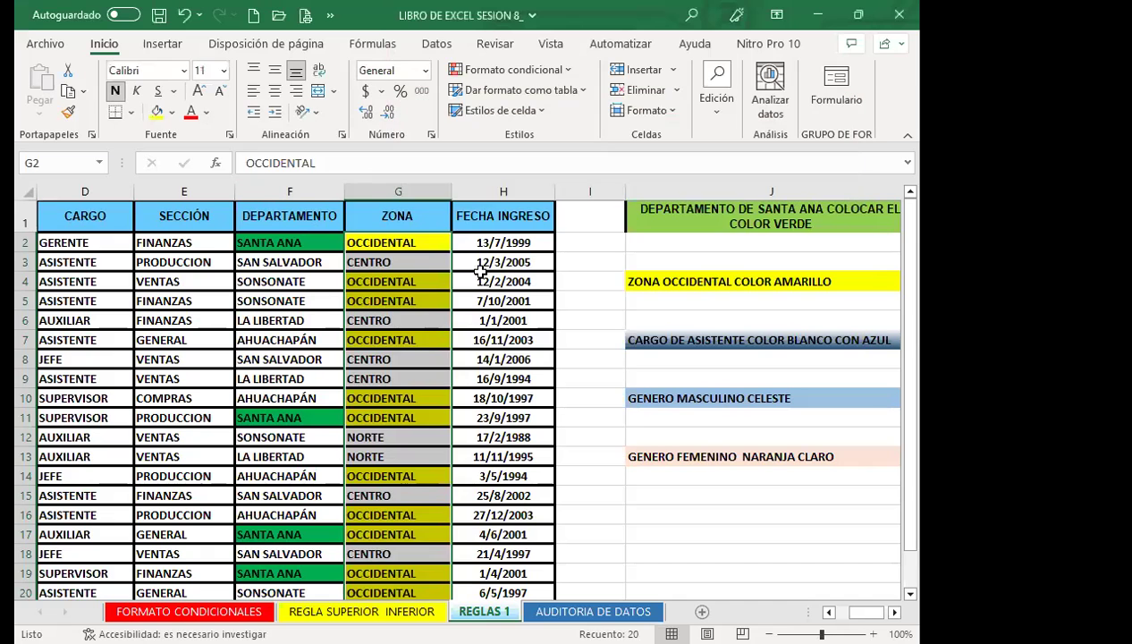
{"action": "left_click", "coordinate": [481, 275]}
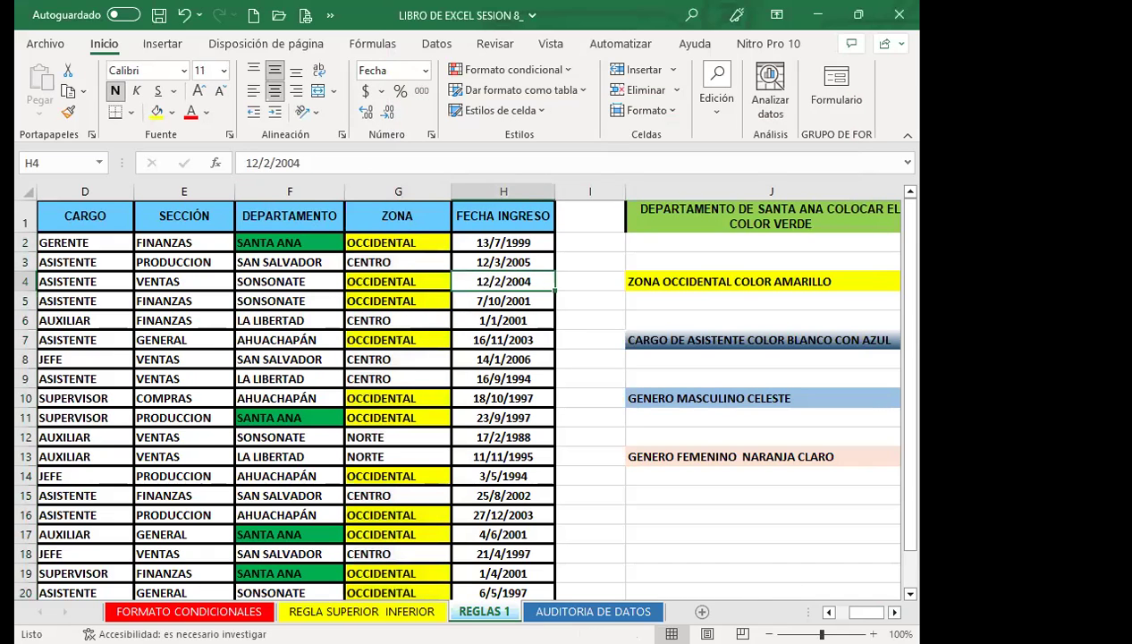
{"action": "left_click", "coordinate": [894, 612]}
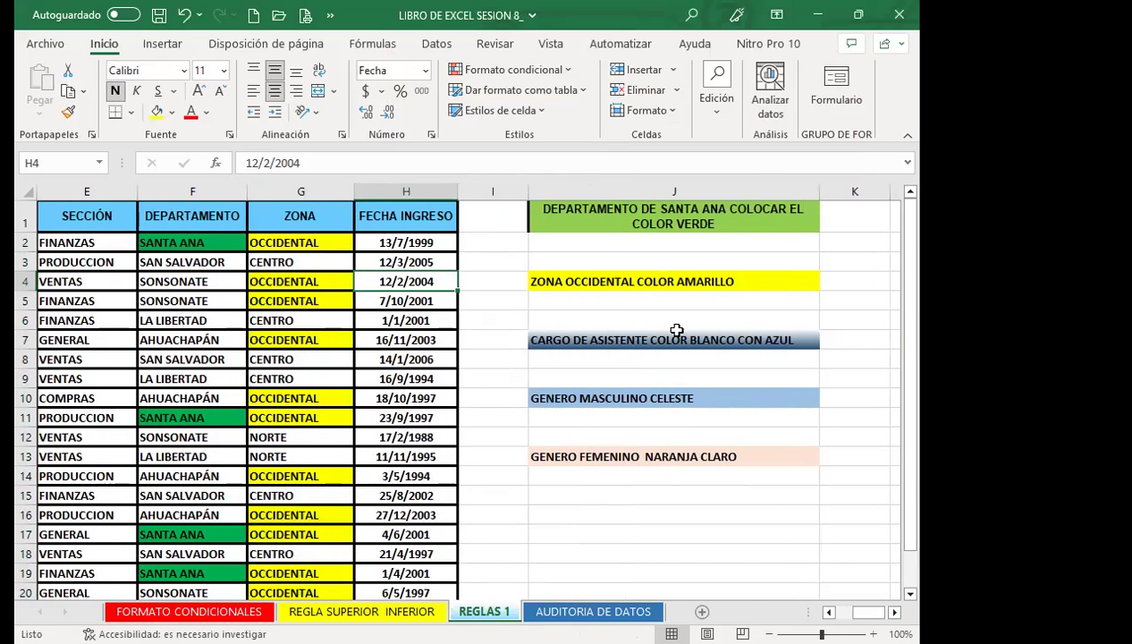
{"action": "left_click", "coordinate": [733, 341]}
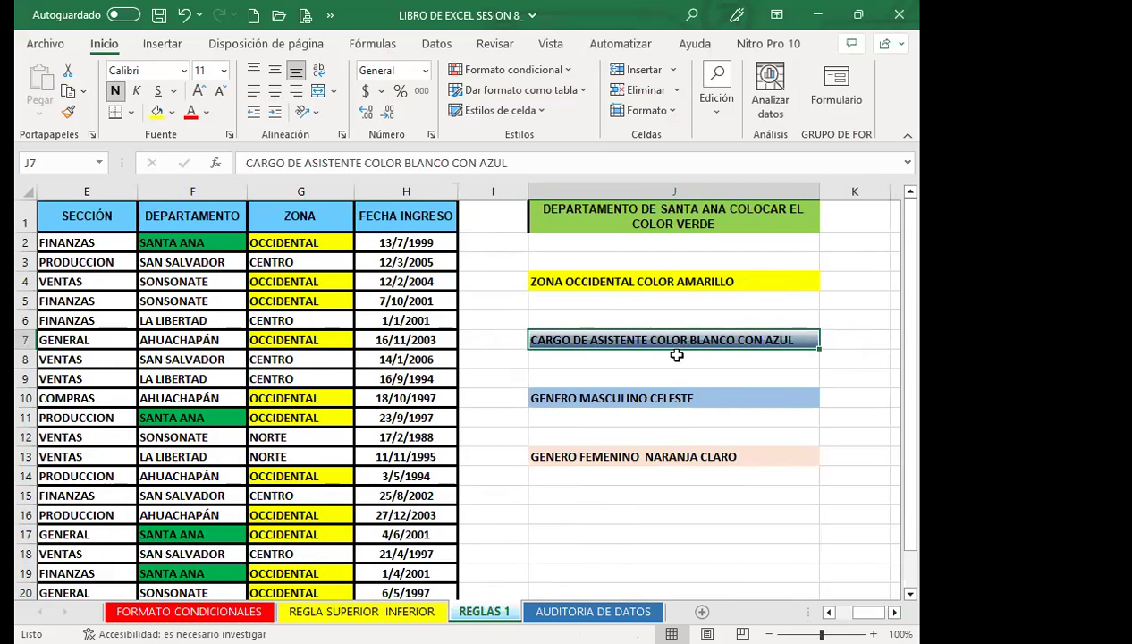
{"action": "left_click", "coordinate": [828, 612]}
{"action": "left_click", "coordinate": [829, 611]}
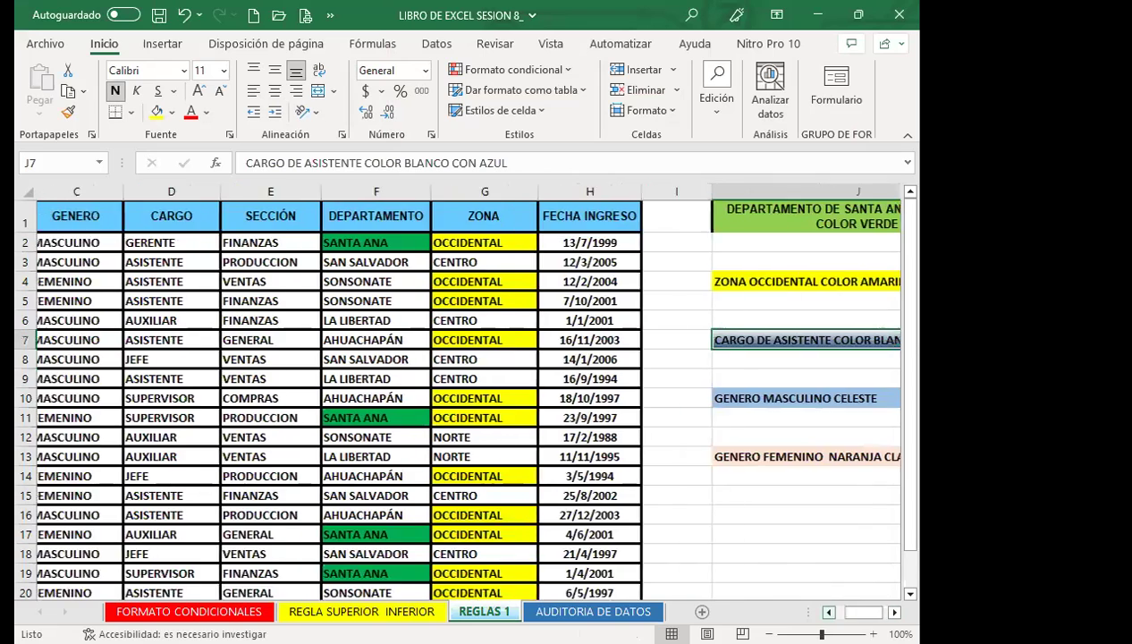
{"action": "left_click", "coordinate": [829, 612]}
{"action": "left_click", "coordinate": [828, 611]}
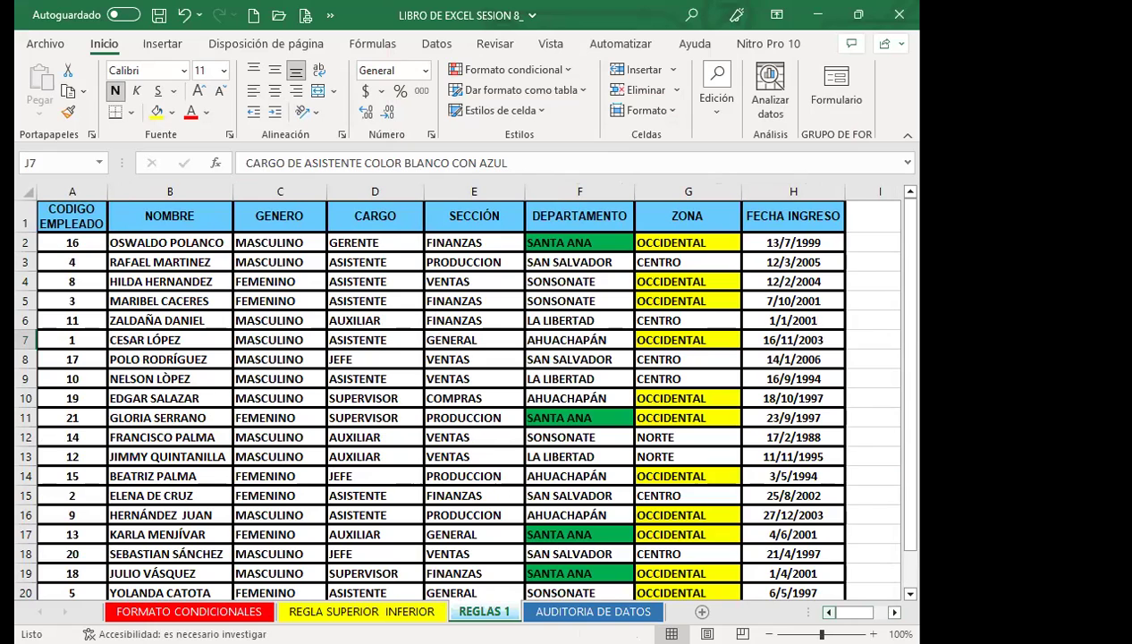
Select the CARGO values D2:D21 and start a Texto que contiene highlight rule.
{"action": "mouse_move", "coordinate": [399, 242]}
{"action": "left_mouse_down"}
{"action": "mouse_move", "coordinate": [416, 573]}
{"action": "mouse_move", "coordinate": [369, 577]}
{"action": "left_mouse_up"}
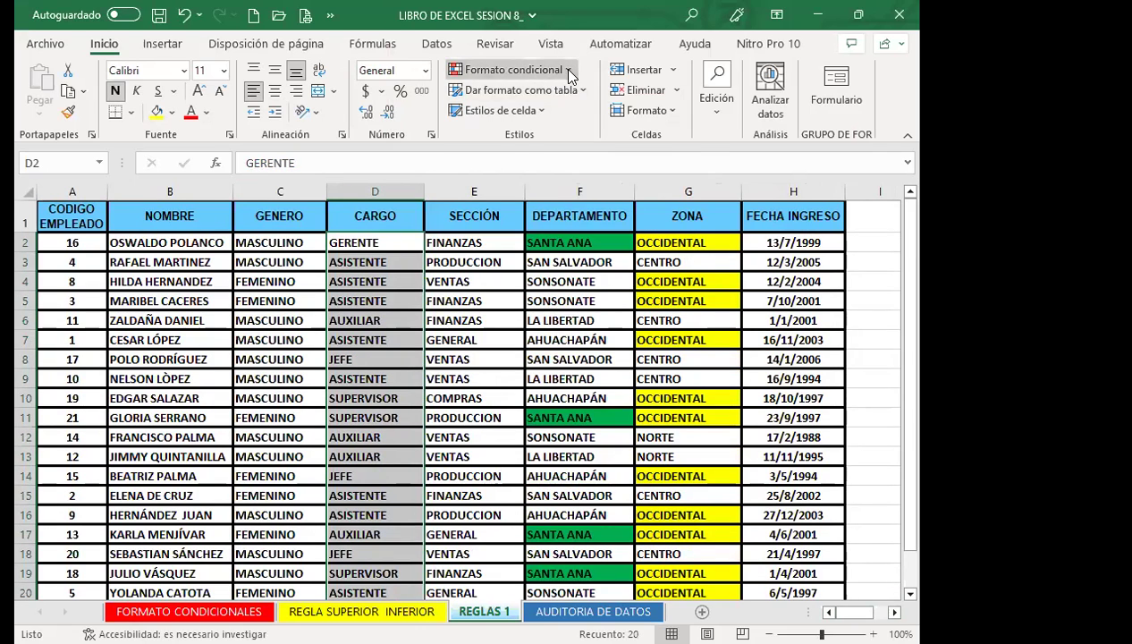
{"action": "left_click", "coordinate": [561, 68]}
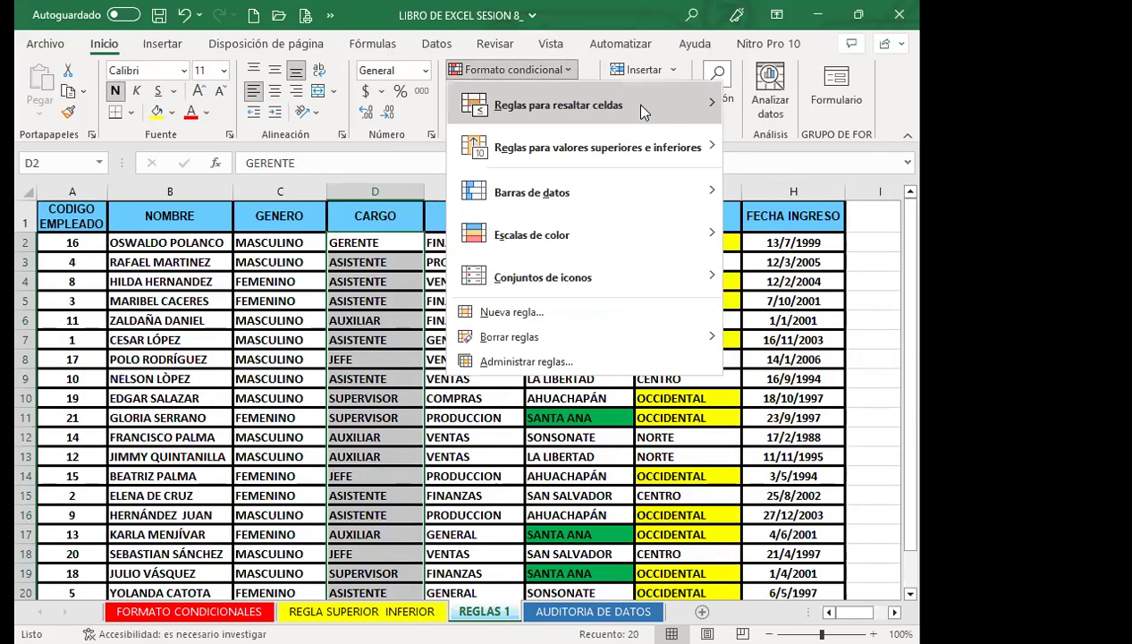
{"action": "mouse_move", "coordinate": [662, 108]}
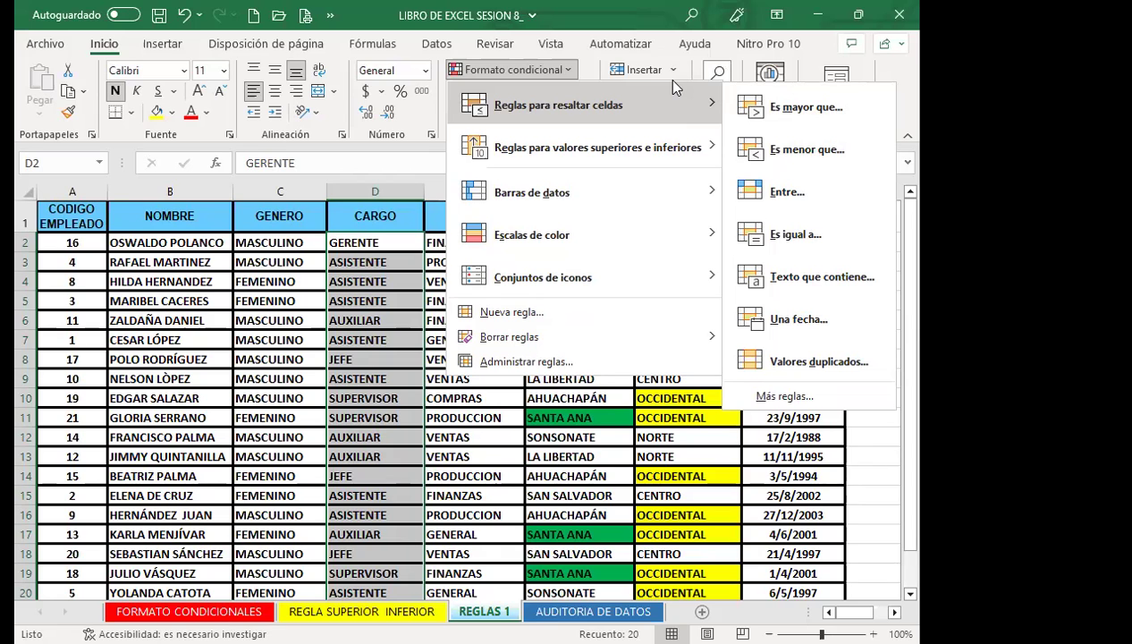
{"action": "left_click", "coordinate": [561, 70]}
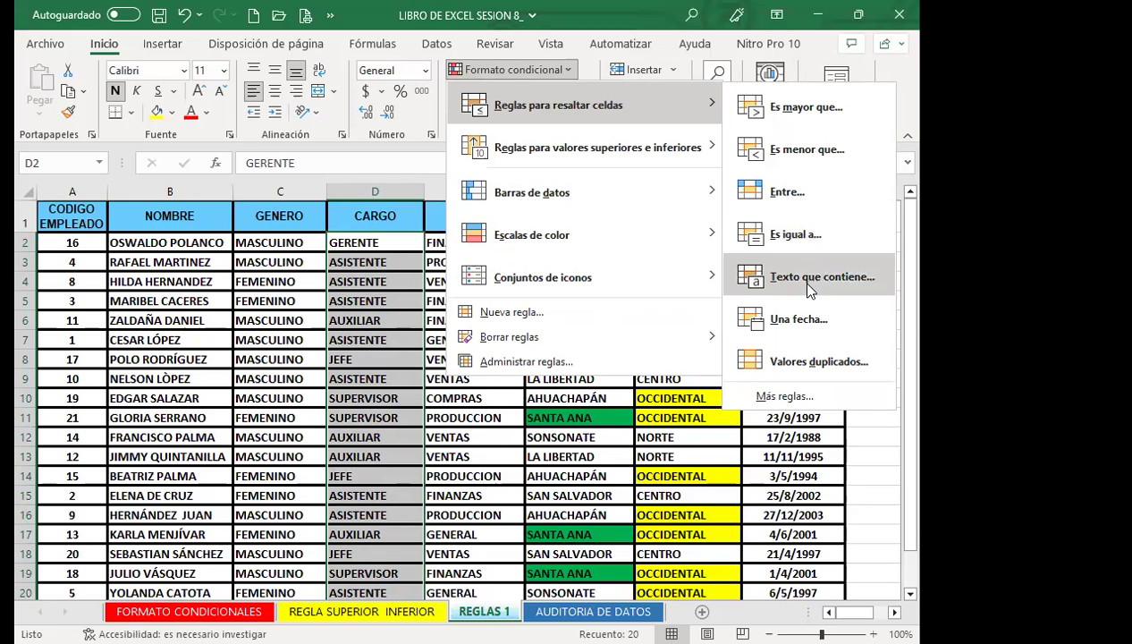
{"action": "key", "text": "Return"}
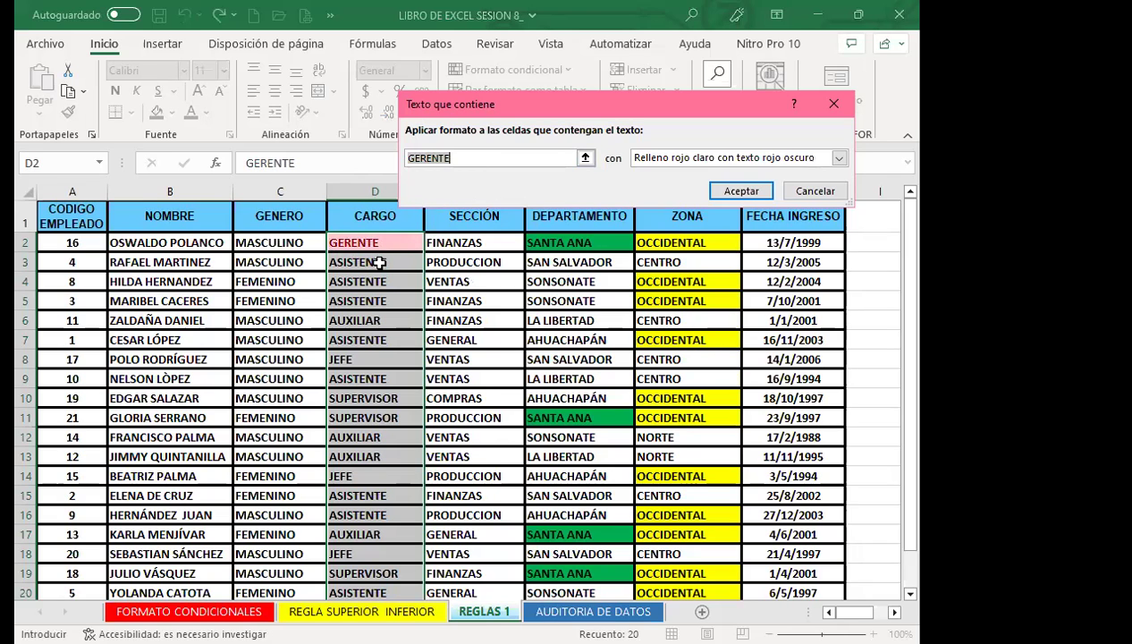
Enter asistente as the text criterion and choose Formato personalizado for its format.
{"action": "type", "text": "asistente"}
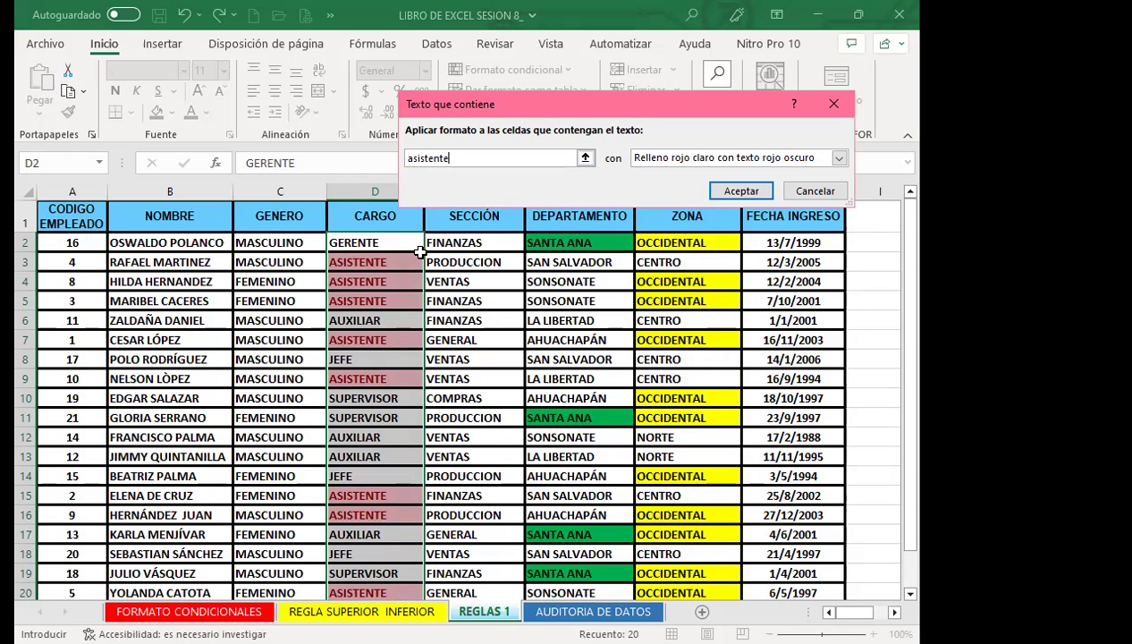
{"action": "type", "text": "s"}
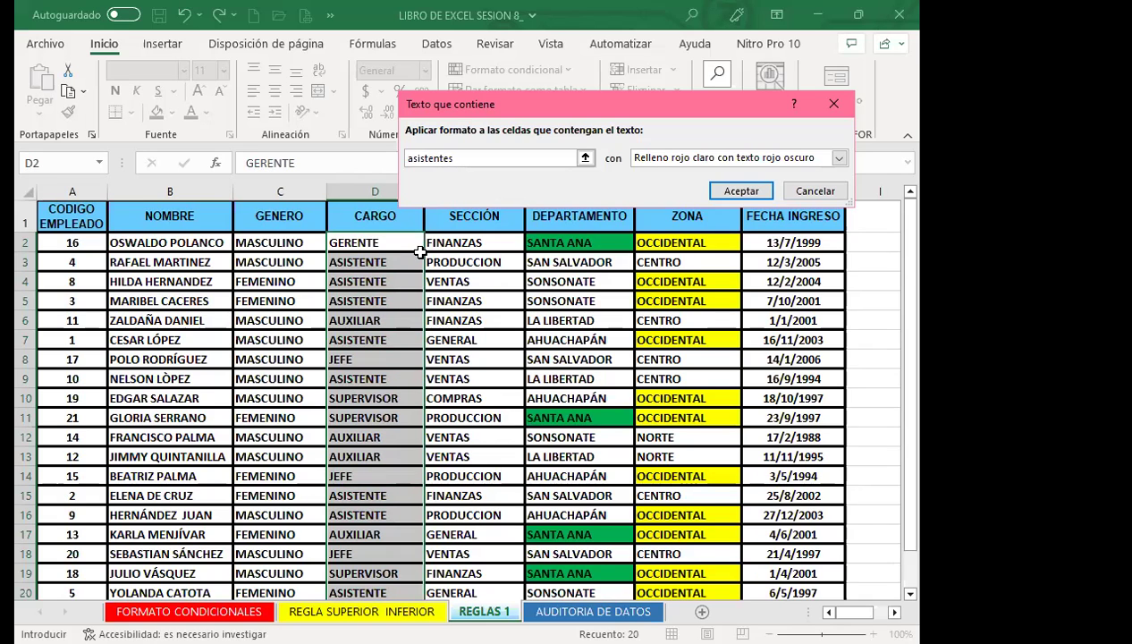
{"action": "key", "text": "BackSpace"}
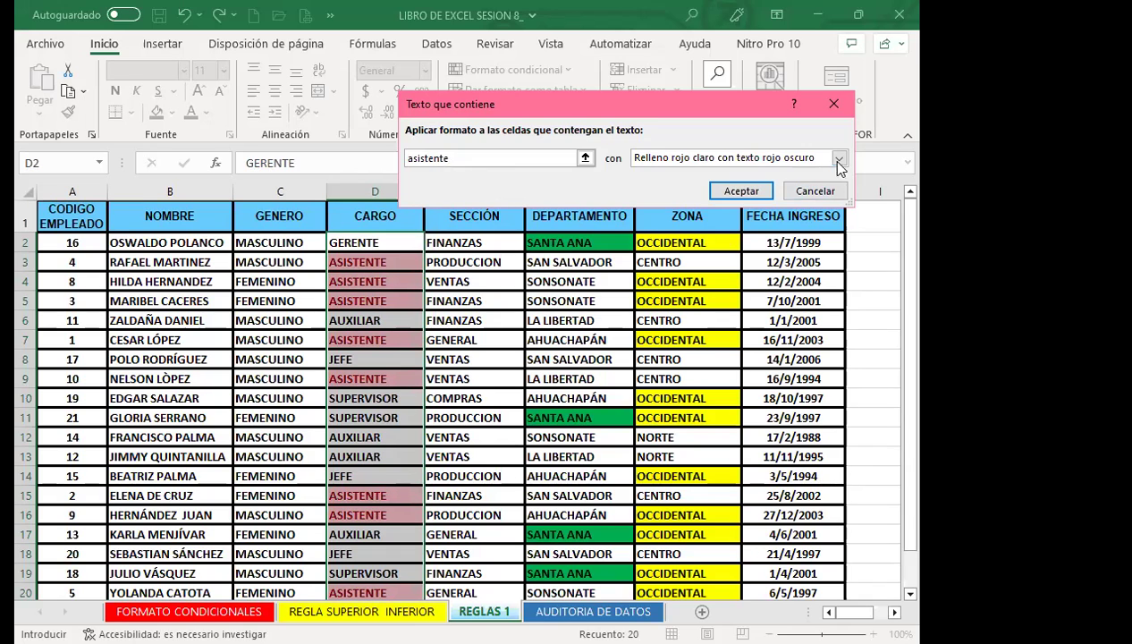
{"action": "left_click", "coordinate": [839, 157]}
{"action": "left_click", "coordinate": [706, 243]}
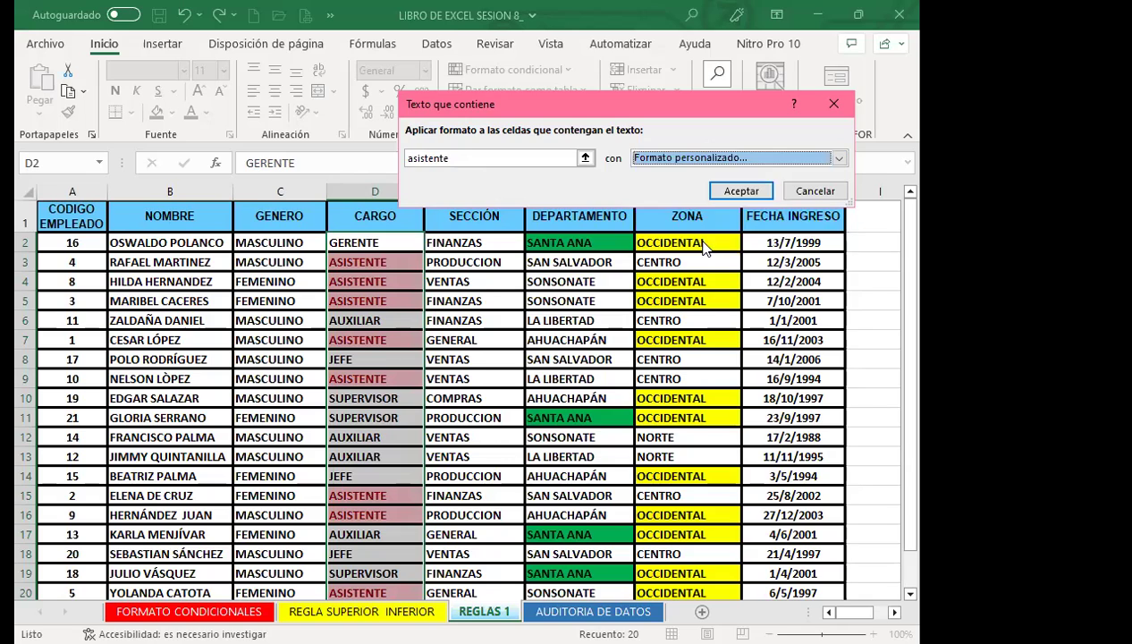
Open the gradient fill effects and try dark blue shades as the first gradient colour.
{"action": "left_click", "coordinate": [451, 248]}
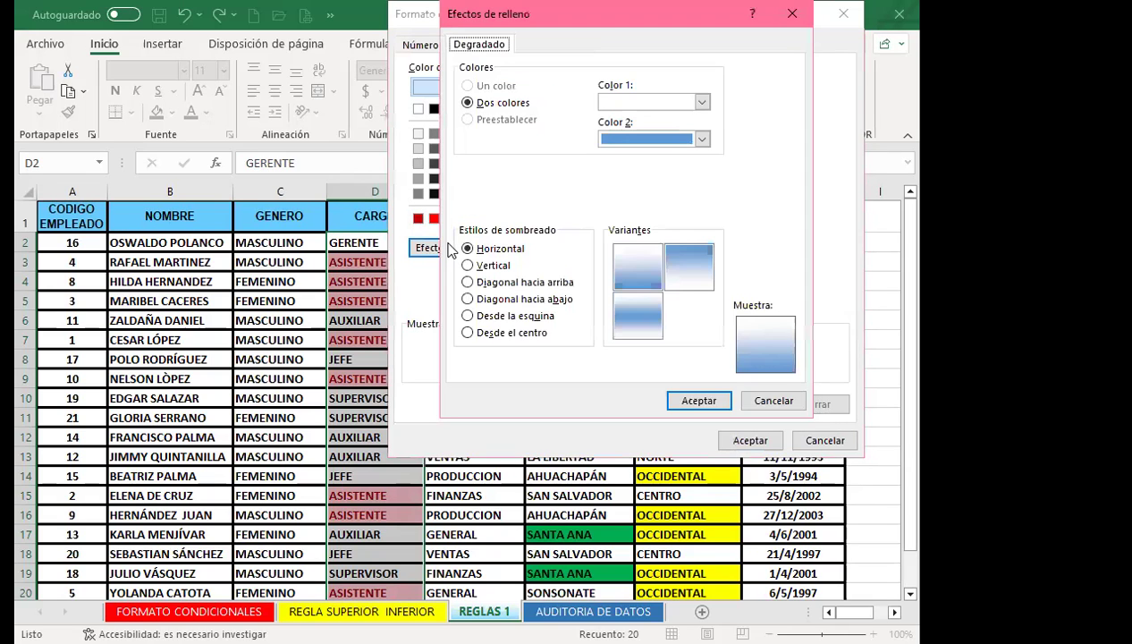
{"action": "left_click", "coordinate": [703, 104]}
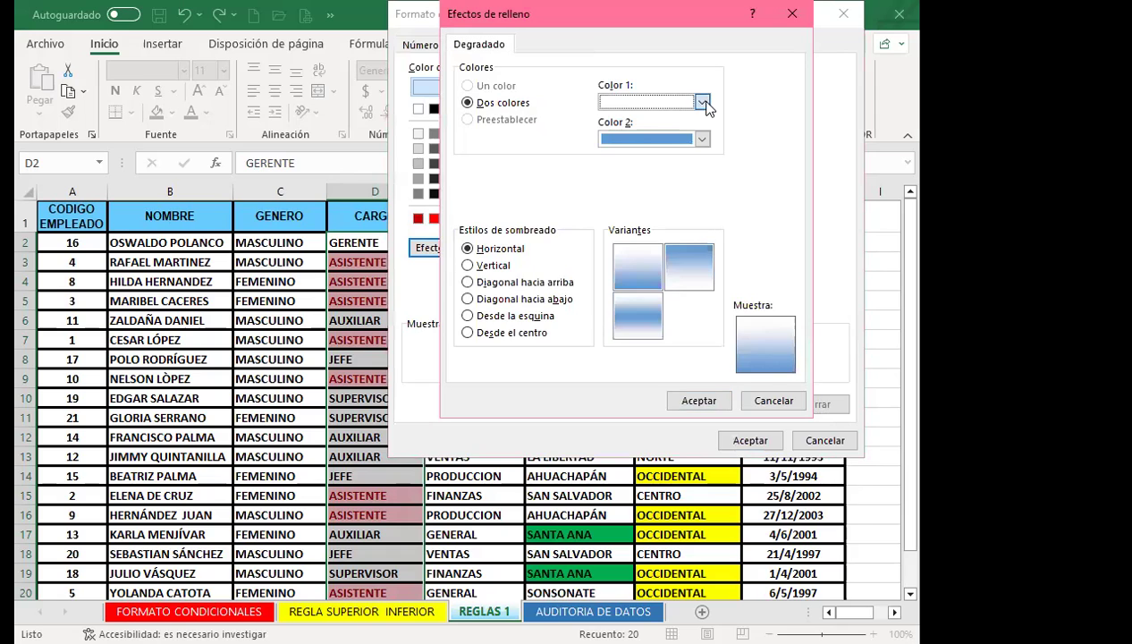
{"action": "left_click", "coordinate": [764, 83]}
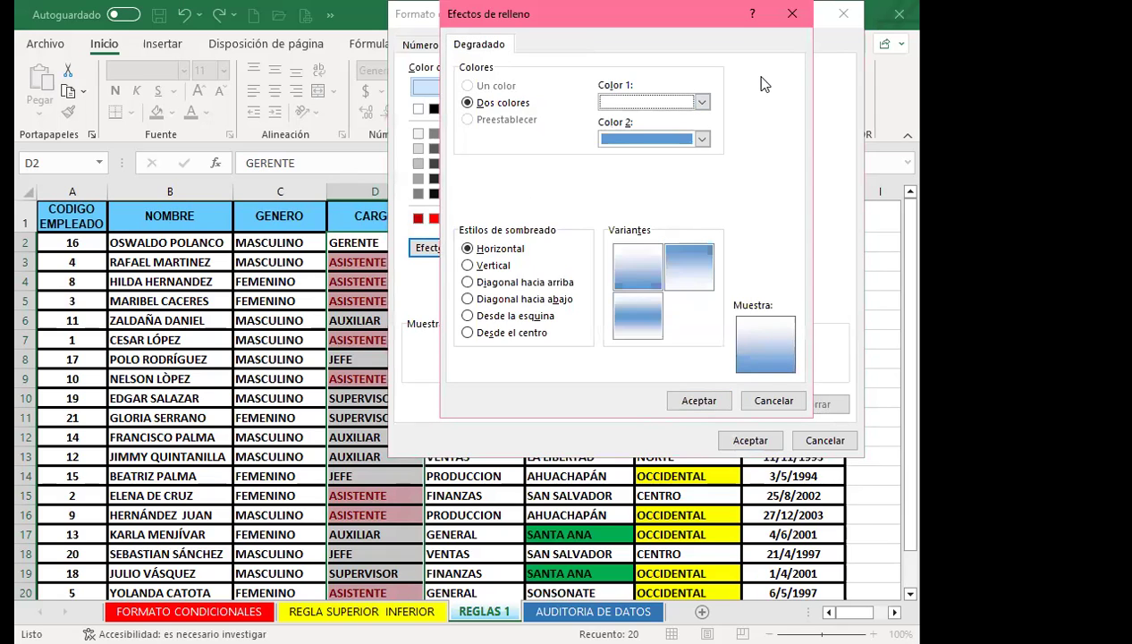
{"action": "left_click", "coordinate": [704, 104]}
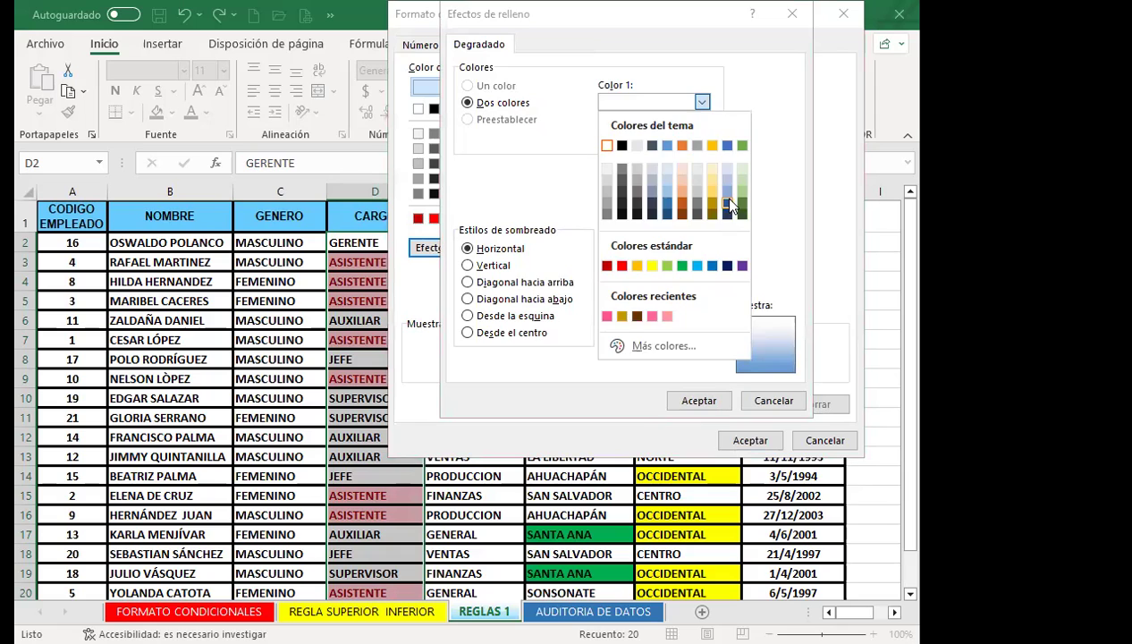
{"action": "left_click", "coordinate": [729, 204]}
{"action": "left_click", "coordinate": [701, 139]}
{"action": "left_click", "coordinate": [608, 183]}
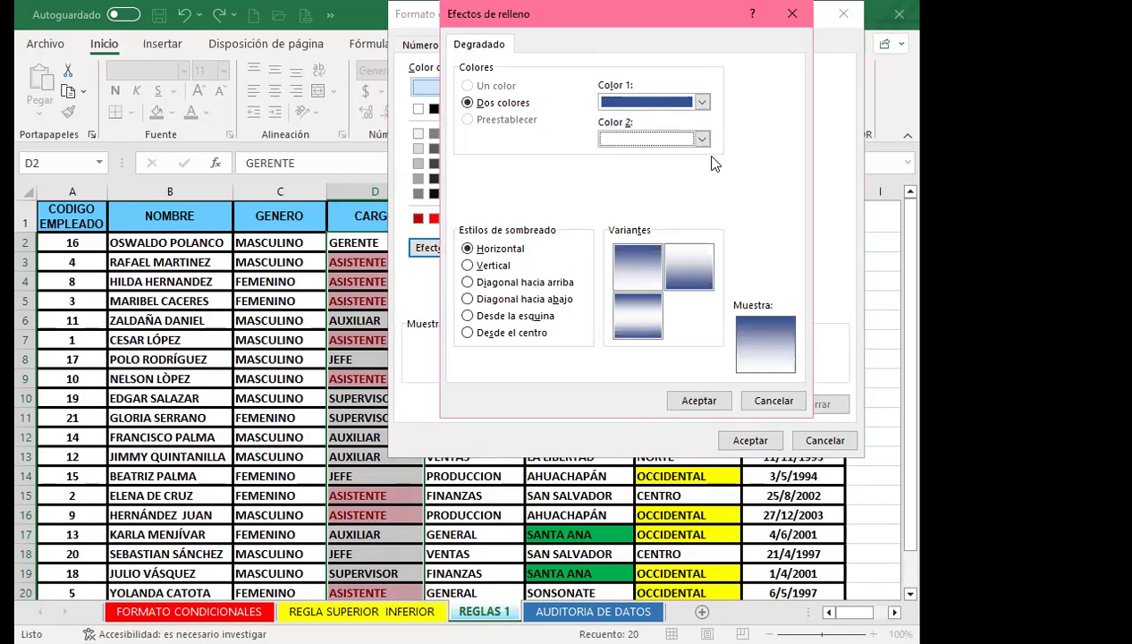
{"action": "left_click", "coordinate": [701, 102]}
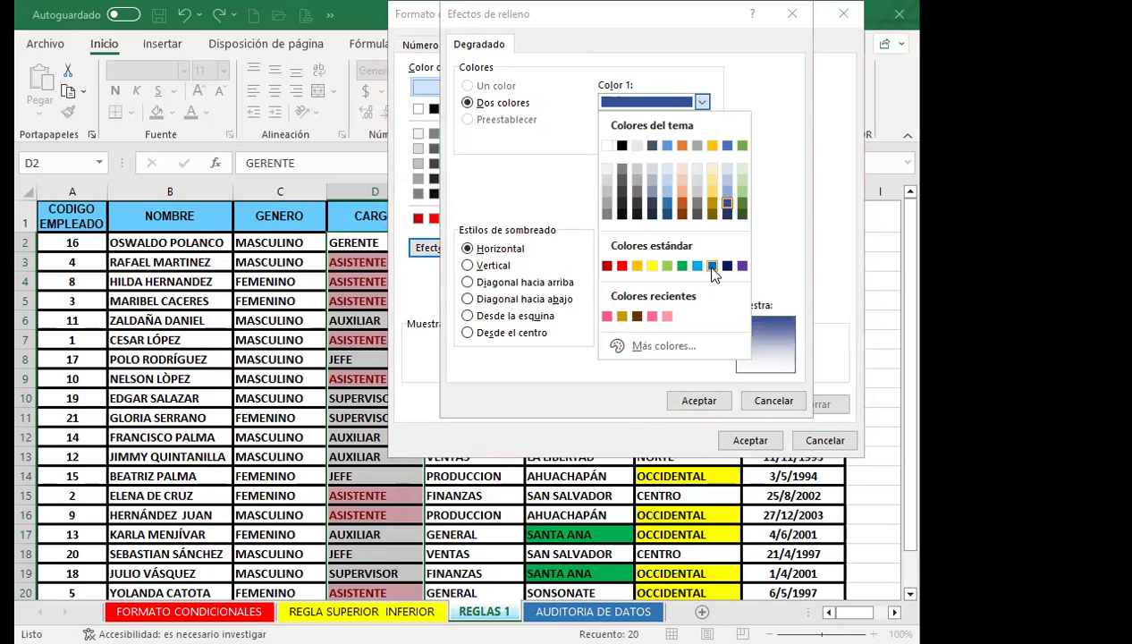
{"action": "left_click", "coordinate": [653, 205]}
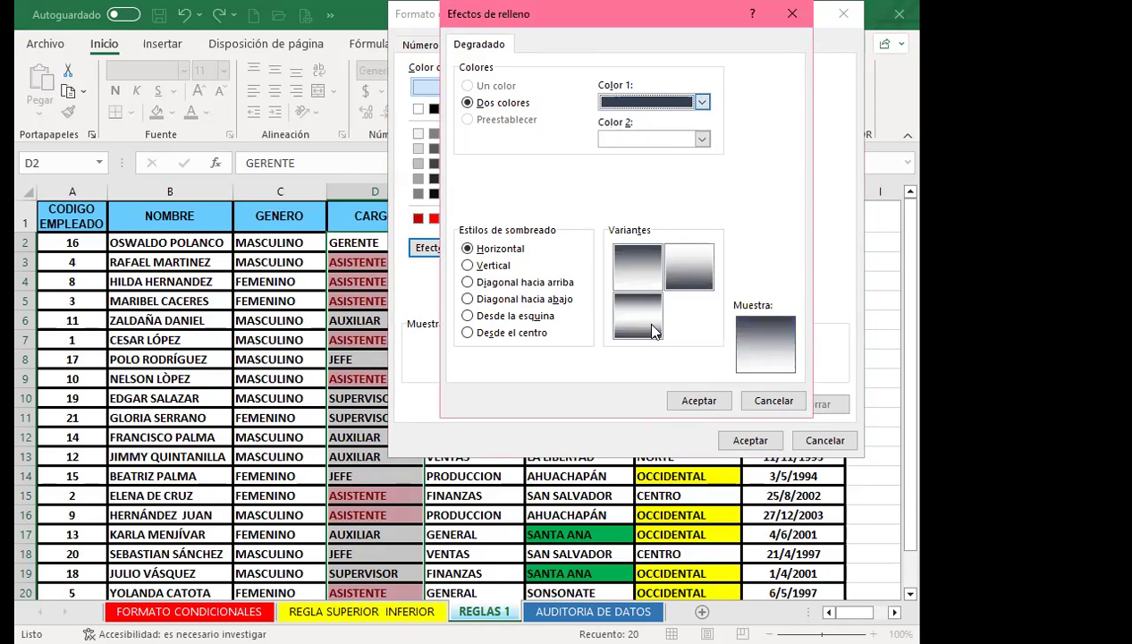
Set Color 1 to bright blue via Más colores, keep white Color 2, and confirm all dialogs.
{"action": "left_click", "coordinate": [701, 101]}
{"action": "left_click", "coordinate": [649, 344]}
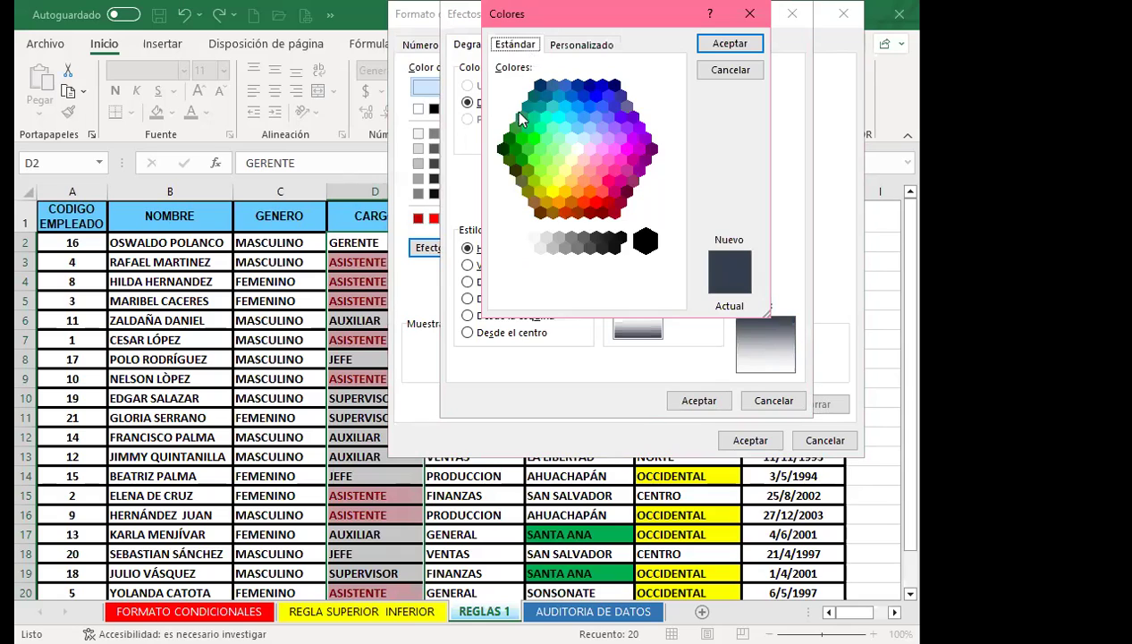
{"action": "left_click", "coordinate": [581, 94]}
{"action": "left_click", "coordinate": [607, 96]}
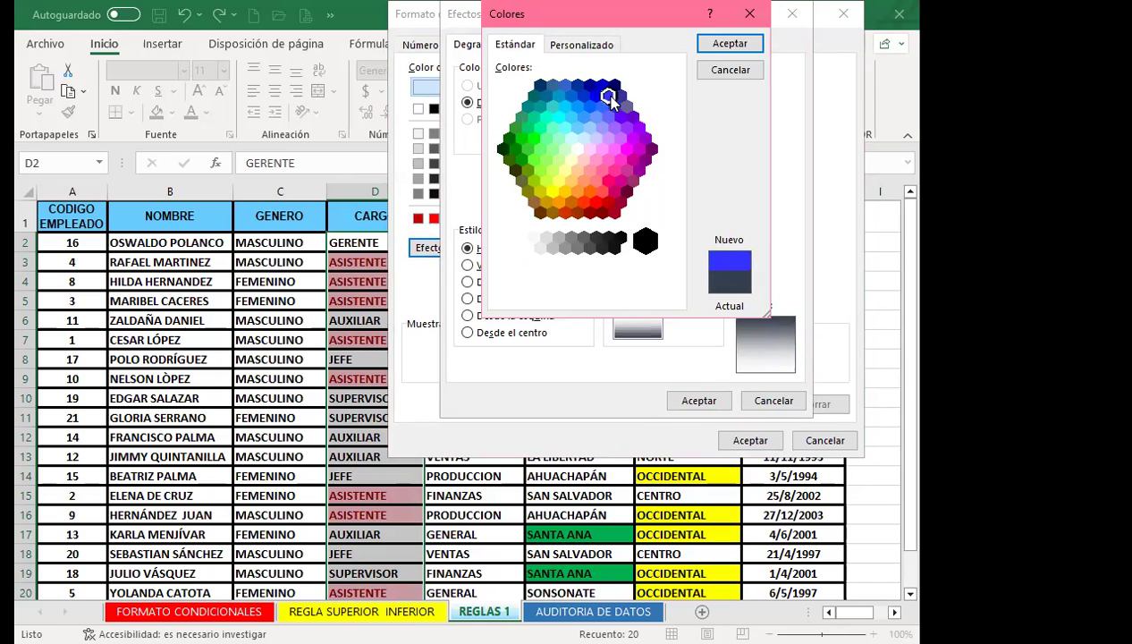
{"action": "left_click", "coordinate": [728, 45]}
{"action": "left_click", "coordinate": [702, 139]}
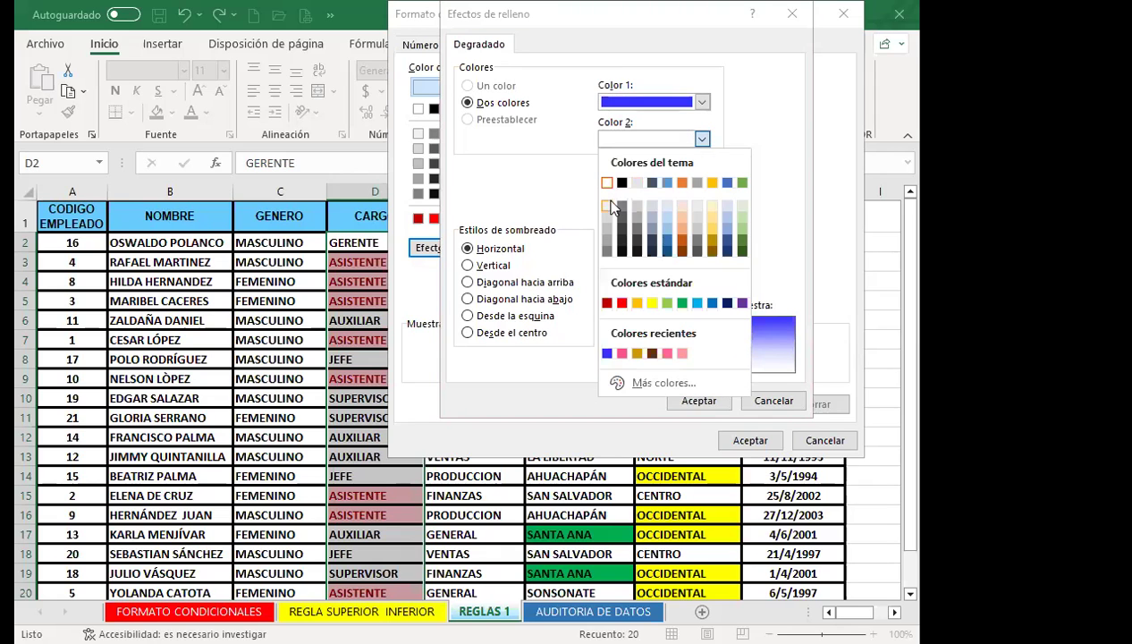
{"action": "left_click", "coordinate": [702, 402]}
{"action": "left_click", "coordinate": [698, 401]}
{"action": "left_click", "coordinate": [750, 440]}
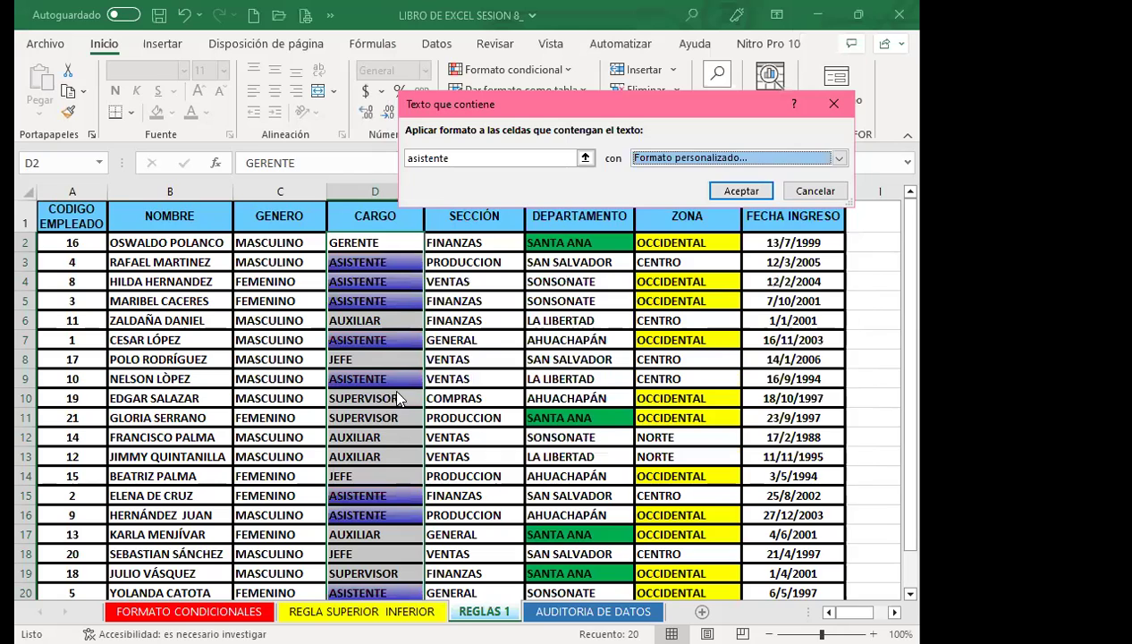
{"action": "left_click", "coordinate": [735, 190]}
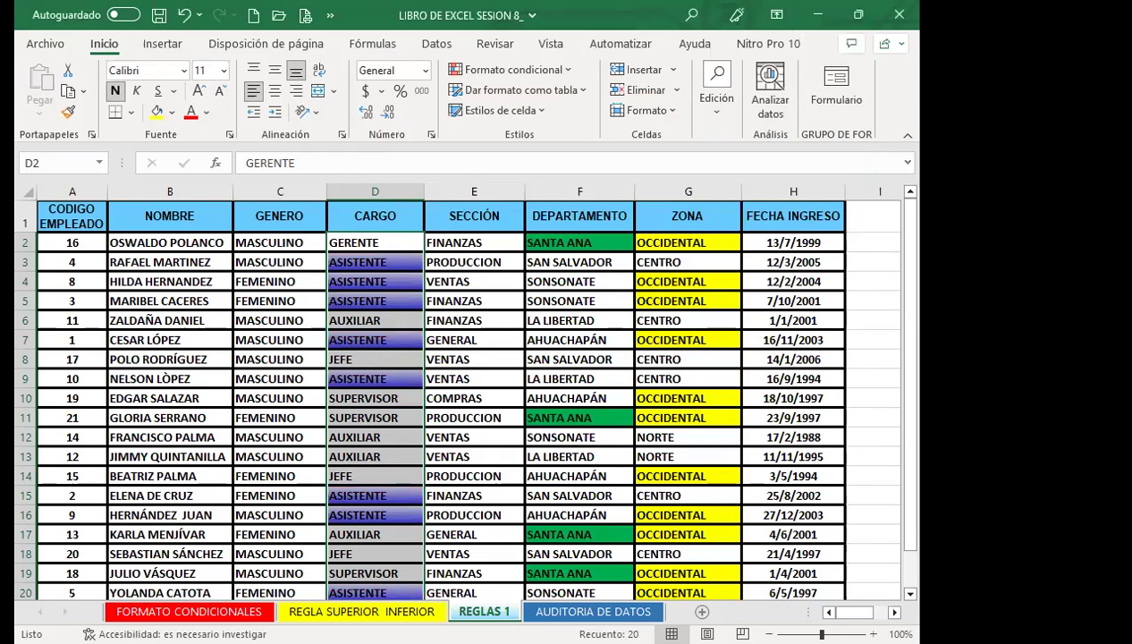
Check the MASCULINO note, select the GENERO values in column C, and show the highlight-cell rules.
{"action": "scroll", "coordinate": [670, 396], "scroll_direction": "right", "scroll_amount": 3}
{"action": "left_click", "coordinate": [670, 396]}
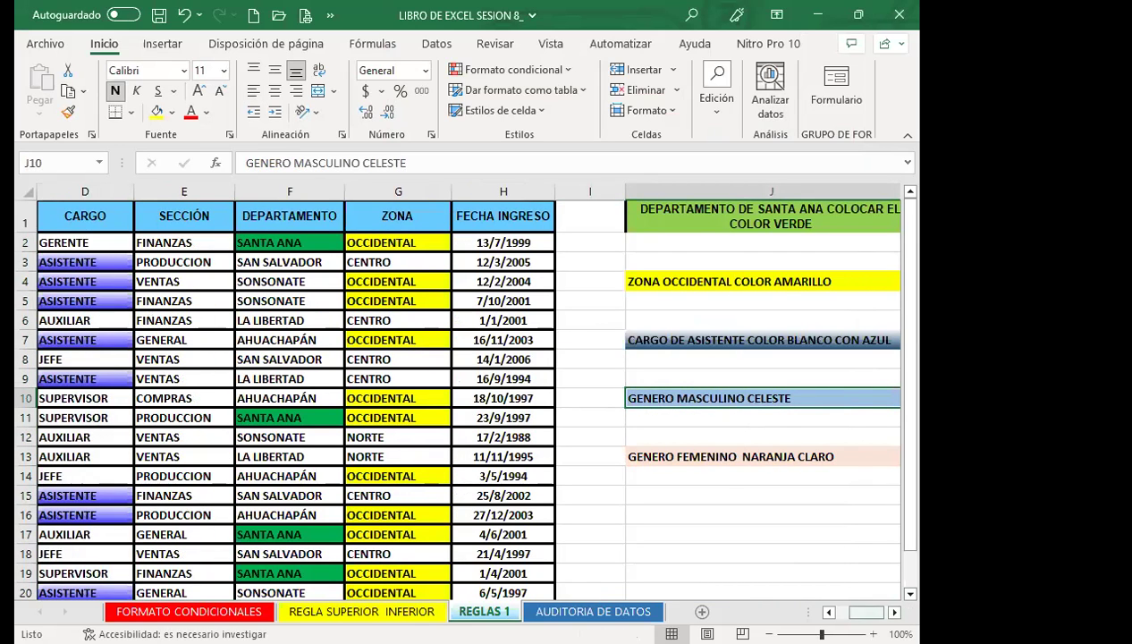
{"action": "left_click_drag", "start_coordinate": [865, 612], "coordinate": [854, 612]}
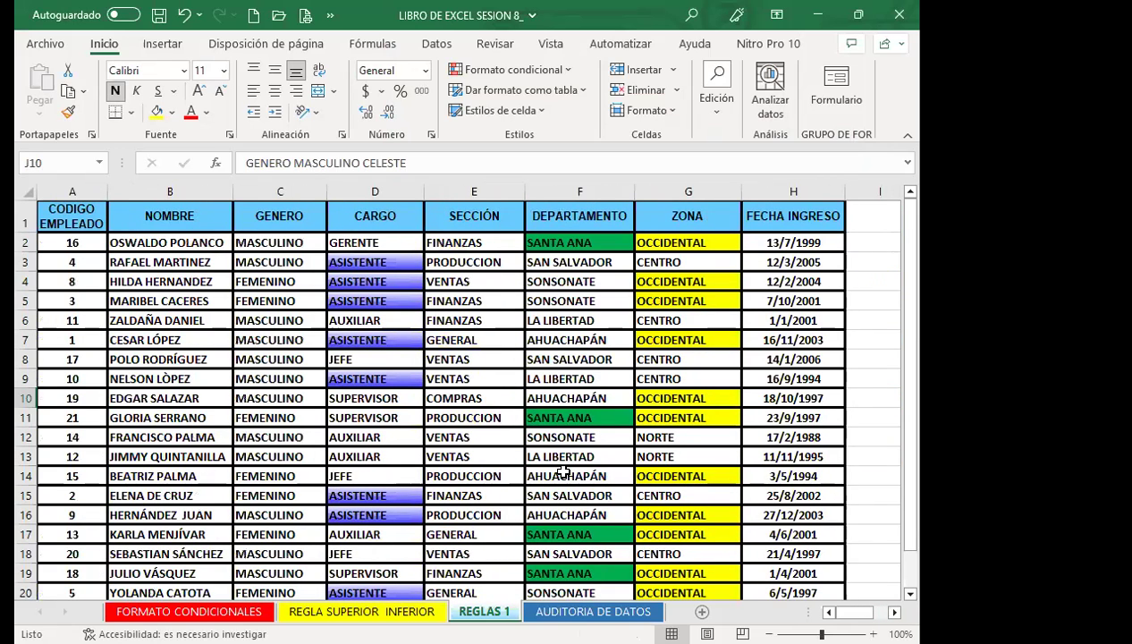
{"action": "left_click_drag", "start_coordinate": [269, 245], "coordinate": [263, 576]}
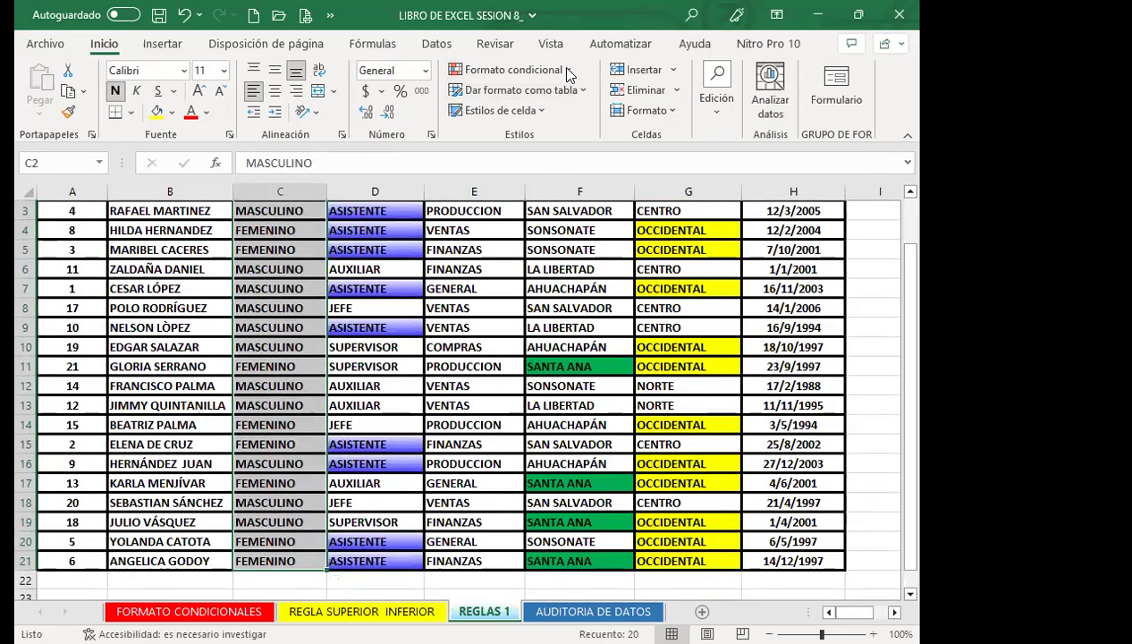
{"action": "left_click", "coordinate": [566, 71]}
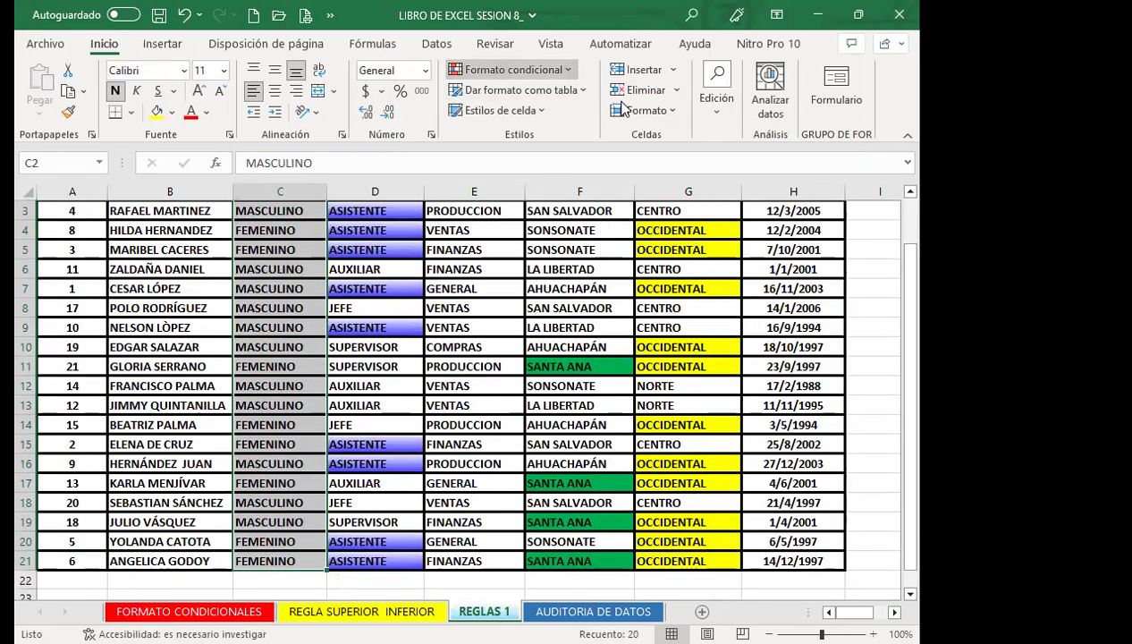
{"action": "mouse_move", "coordinate": [623, 107]}
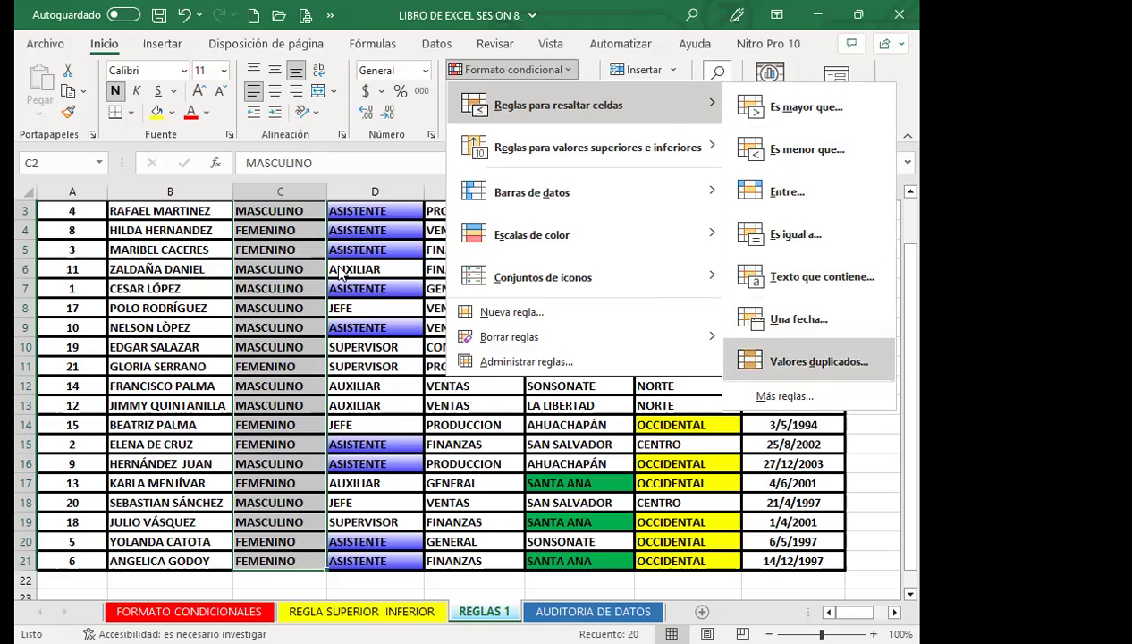
{"action": "left_click", "coordinate": [800, 362]}
{"action": "left_click", "coordinate": [512, 138]}
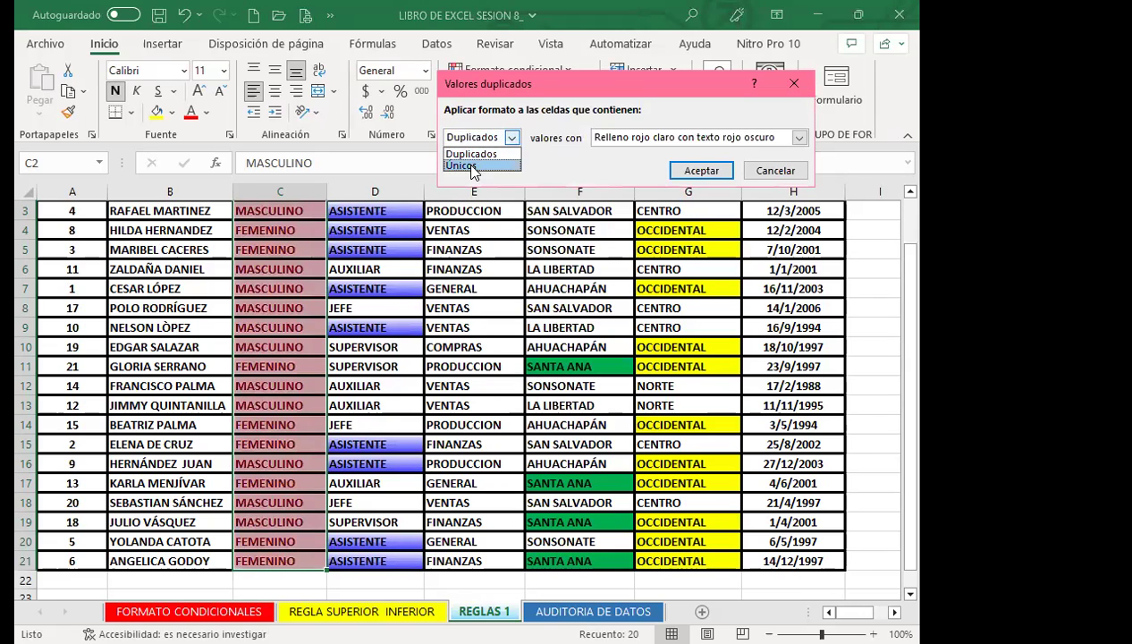
{"action": "left_click", "coordinate": [471, 163]}
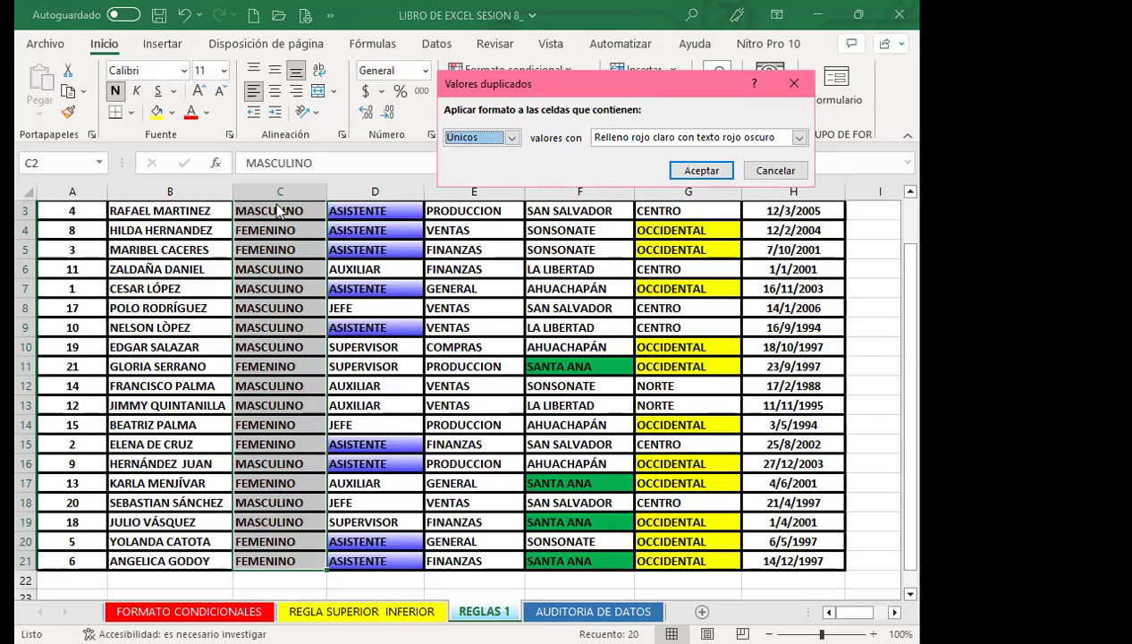
{"action": "left_click", "coordinate": [509, 137]}
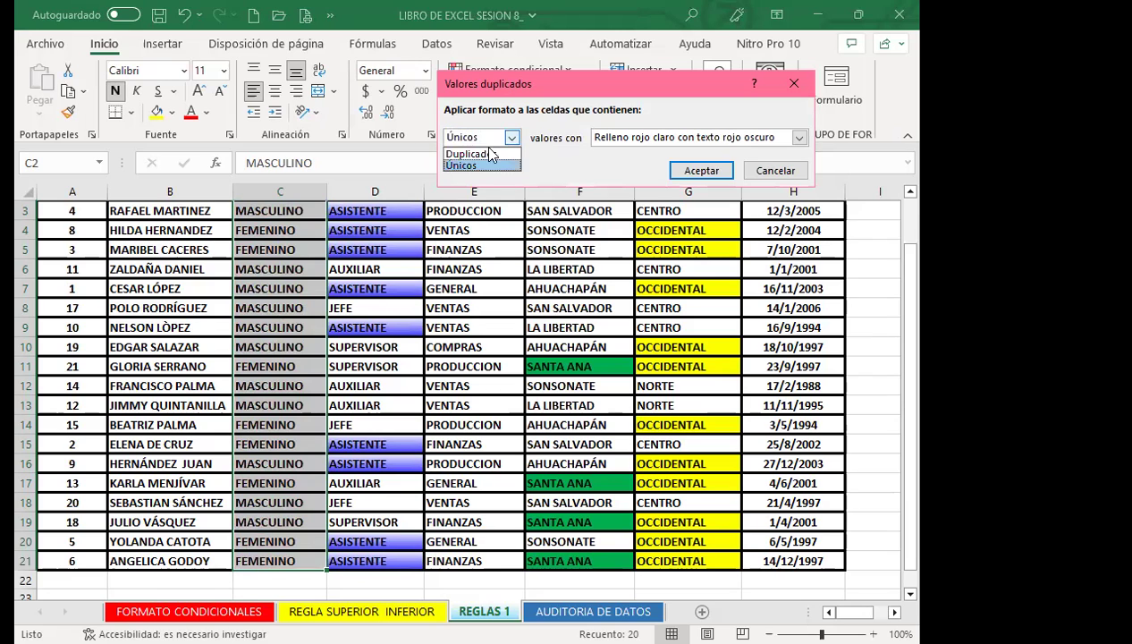
{"action": "left_click", "coordinate": [465, 150]}
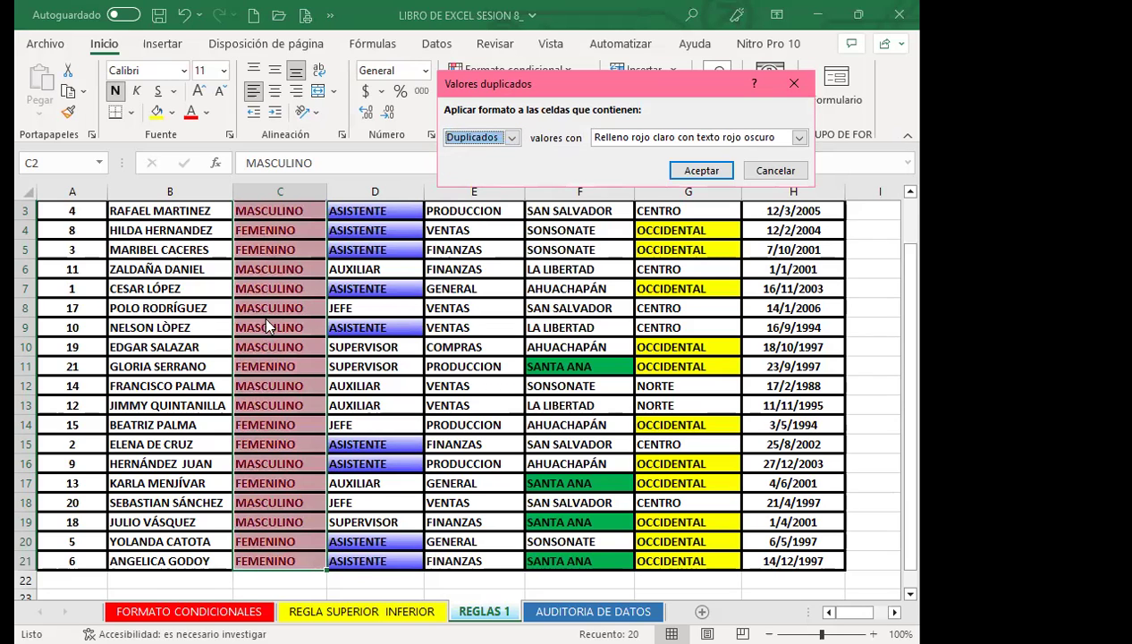
{"action": "left_click", "coordinate": [790, 85]}
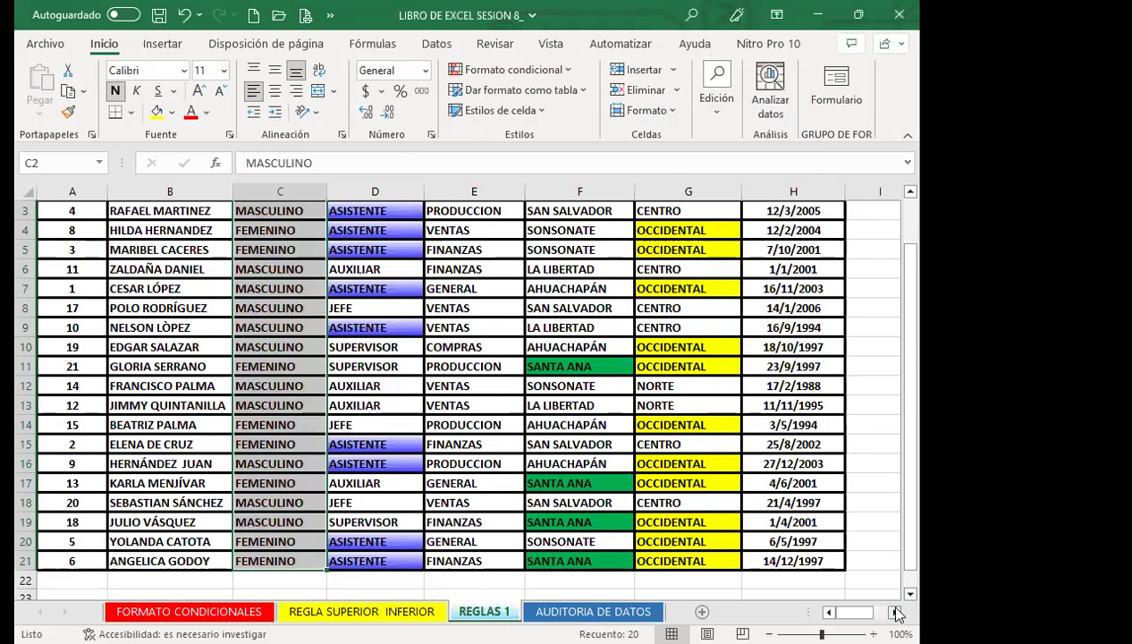
{"action": "scroll", "coordinate": [665, 411], "scroll_direction": "right", "scroll_amount": 3}
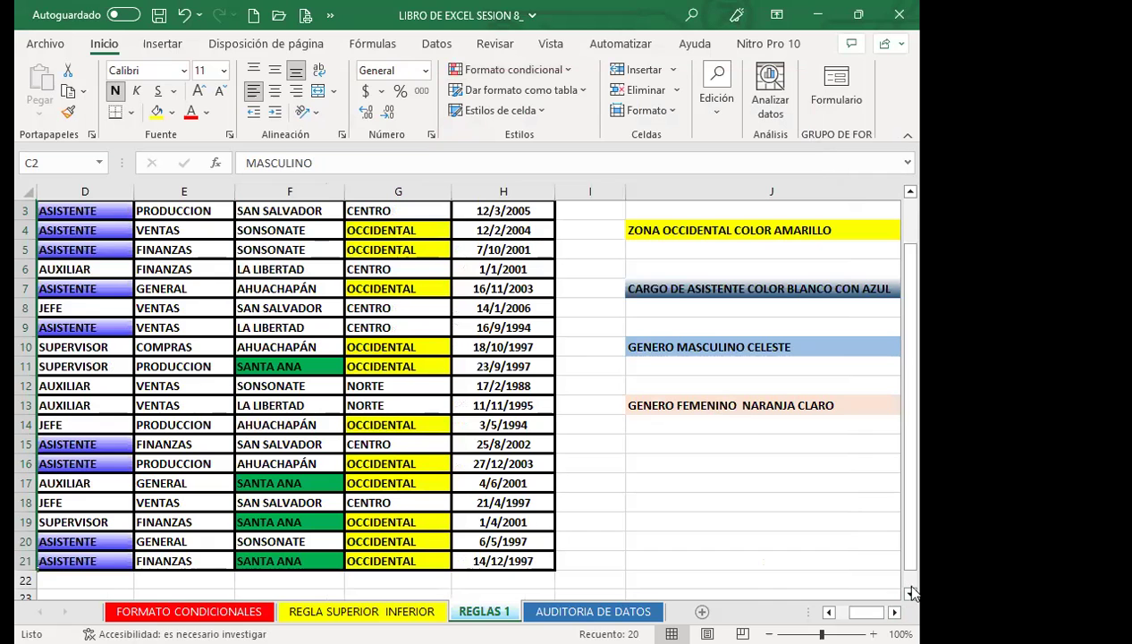
{"action": "left_click_drag", "start_coordinate": [866, 612], "coordinate": [851, 611]}
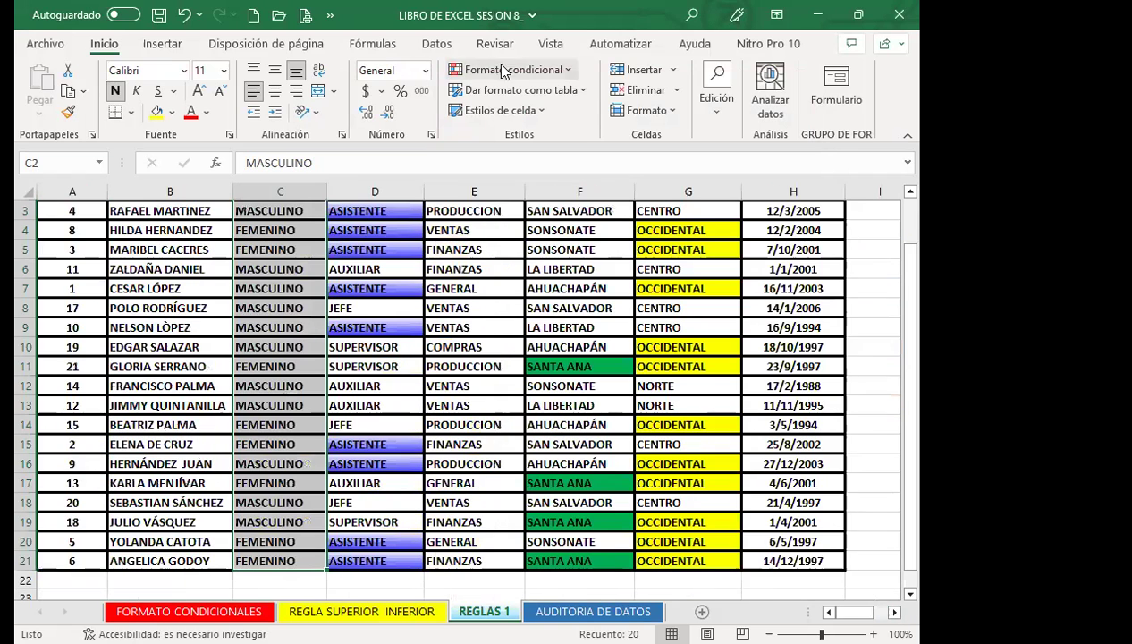
{"action": "left_click", "coordinate": [563, 69]}
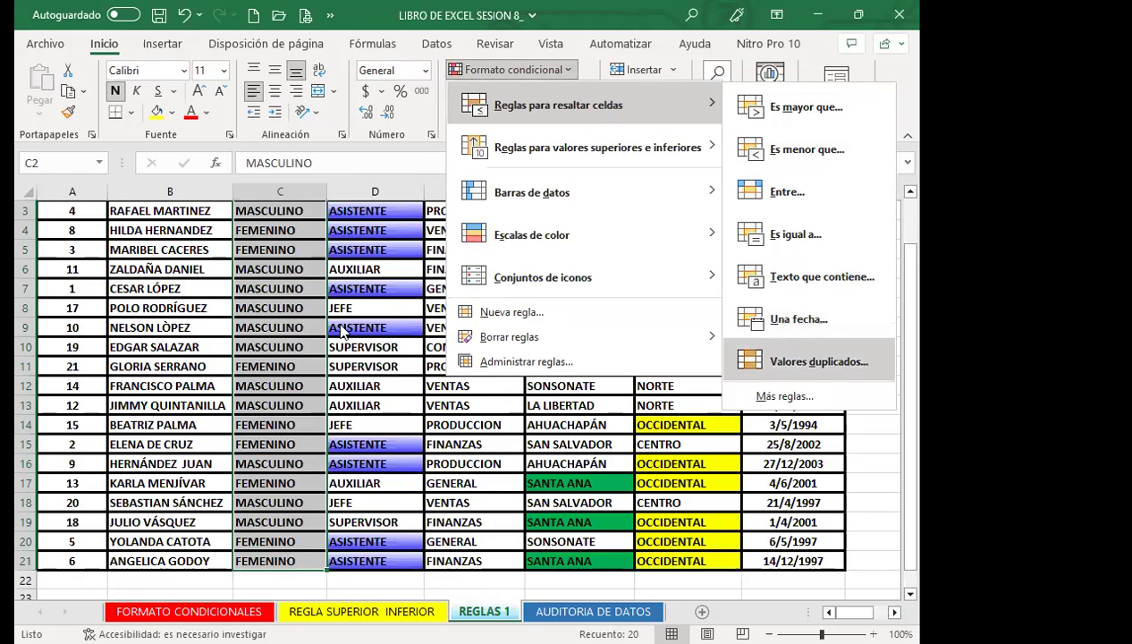
{"action": "key", "text": "Return"}
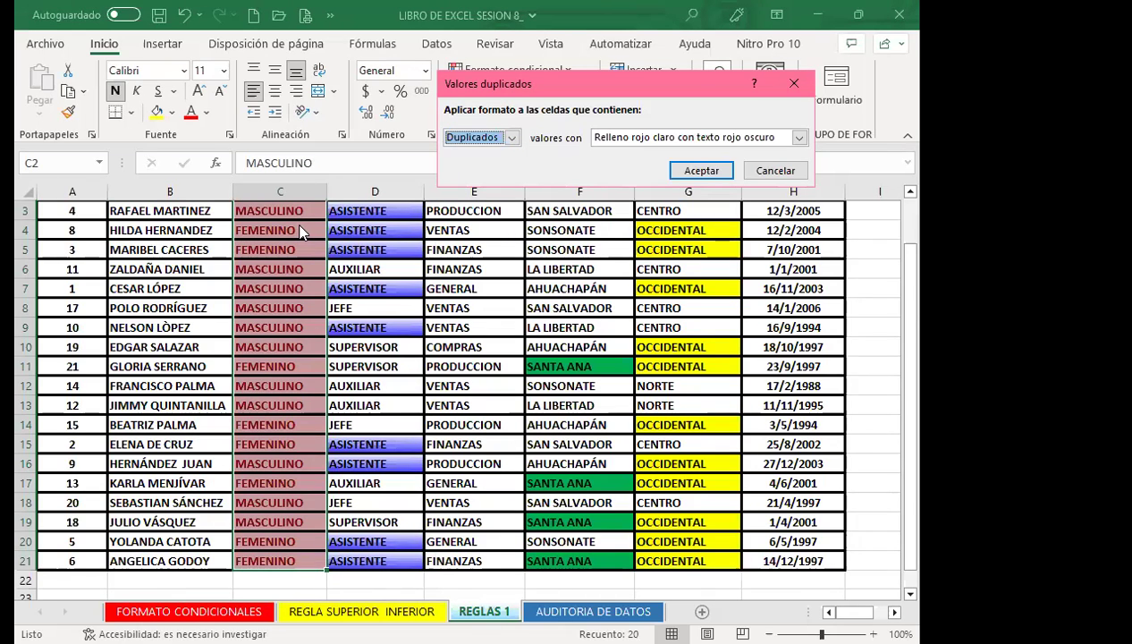
{"action": "left_click", "coordinate": [512, 138]}
{"action": "left_click", "coordinate": [465, 165]}
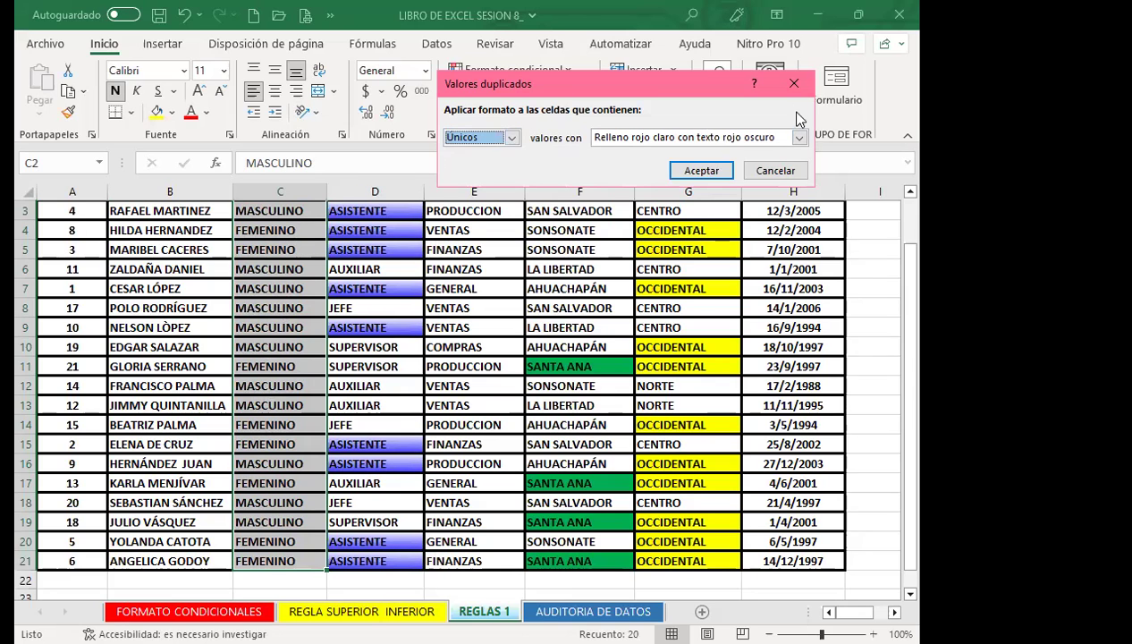
{"action": "left_click", "coordinate": [792, 84]}
{"action": "left_click", "coordinate": [562, 66]}
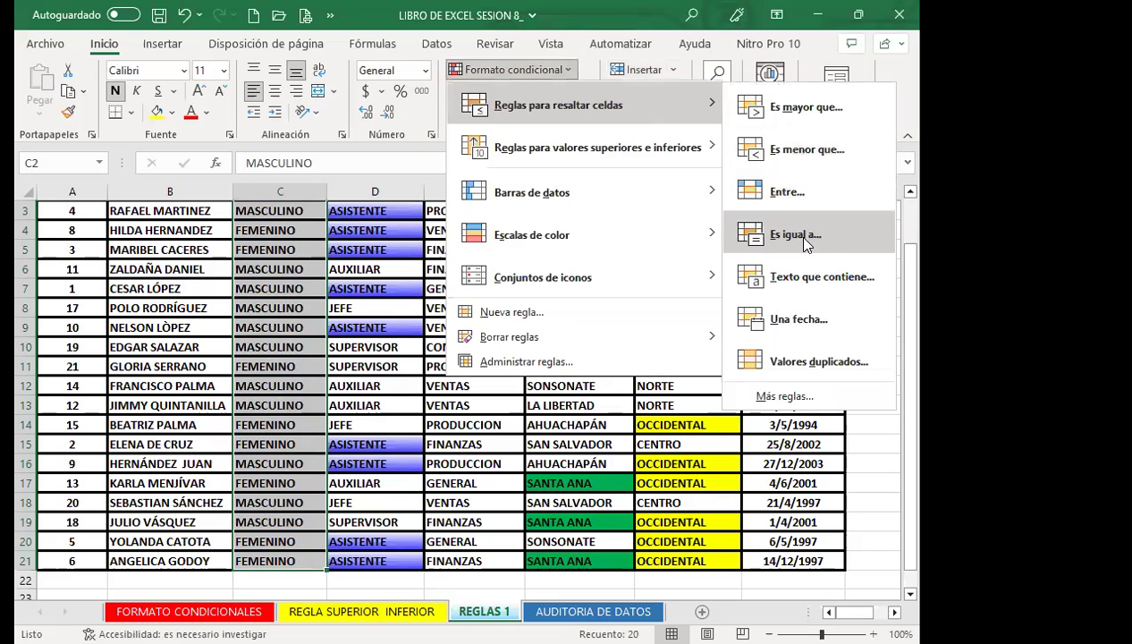
Add an equal-to rule matching C3 (MASCULINO) with a light blue custom fill.
{"action": "left_click", "coordinate": [803, 237]}
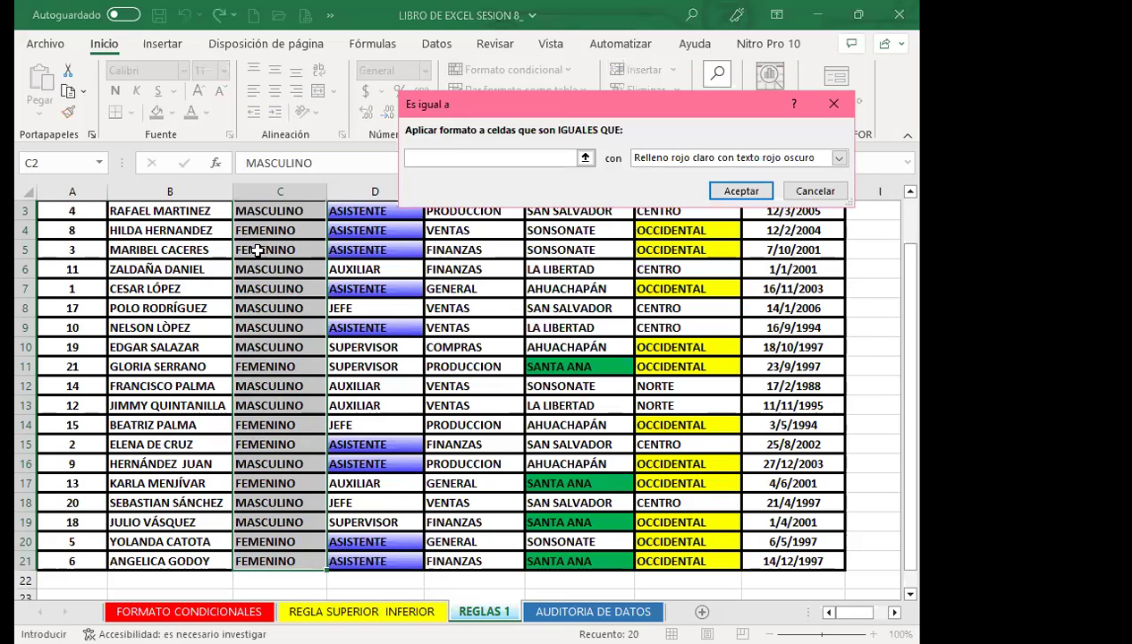
{"action": "left_click", "coordinate": [266, 211]}
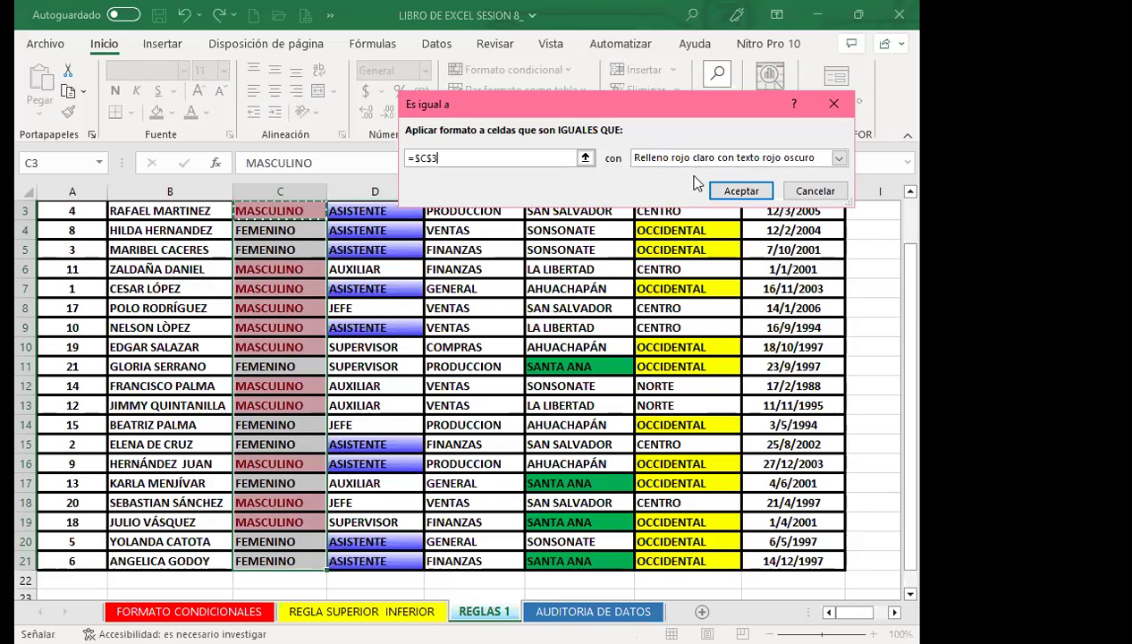
{"action": "left_click", "coordinate": [838, 159]}
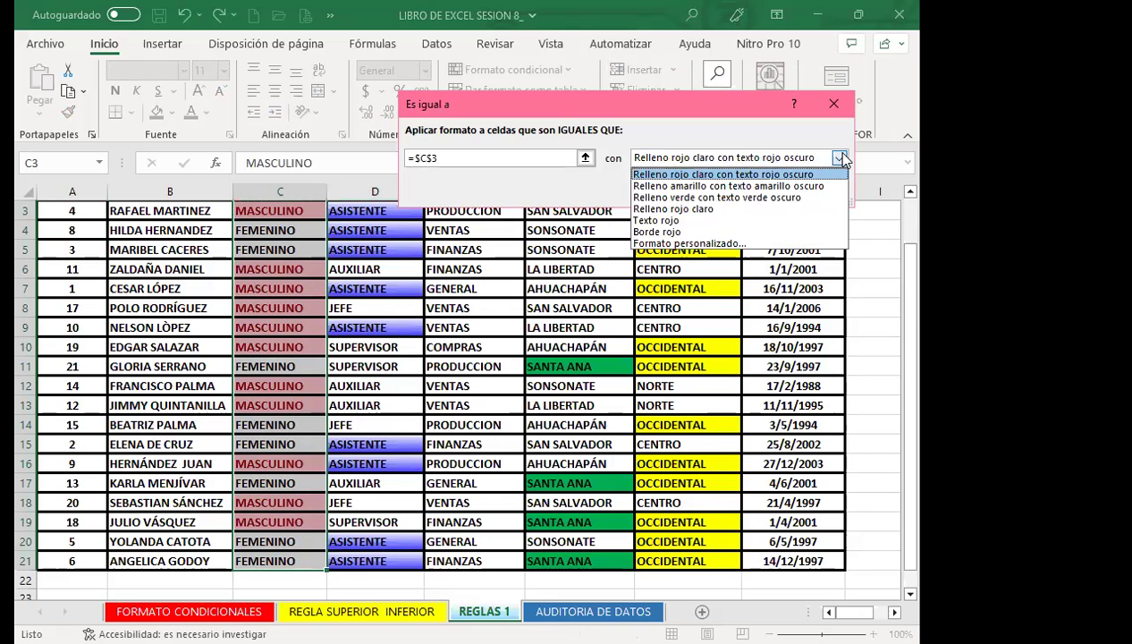
{"action": "left_click", "coordinate": [654, 244]}
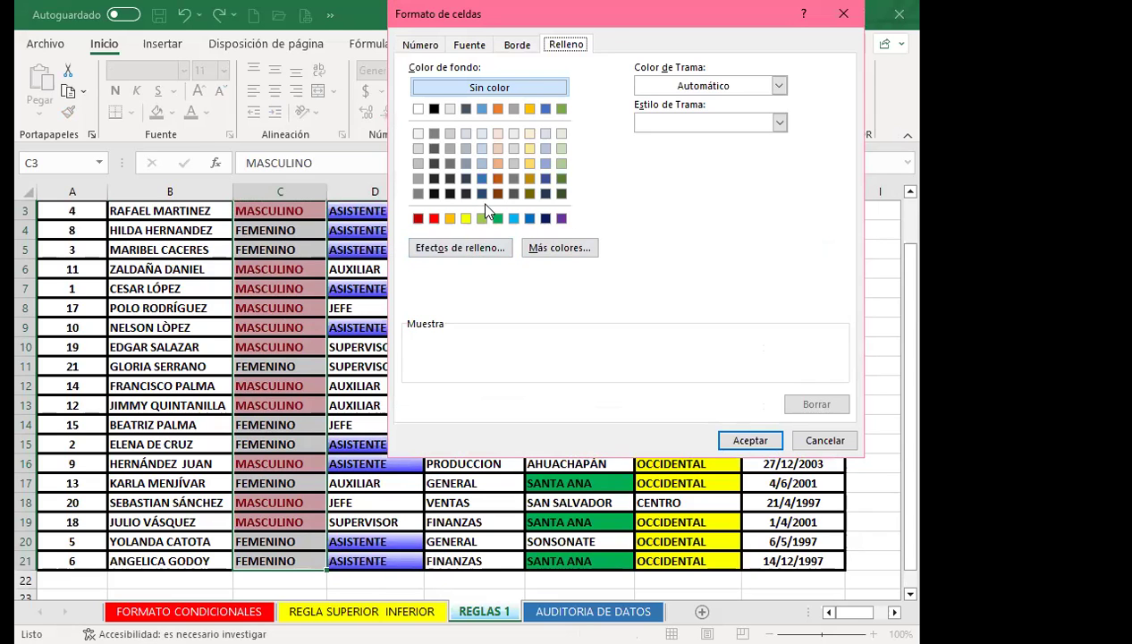
{"action": "left_click", "coordinate": [481, 165]}
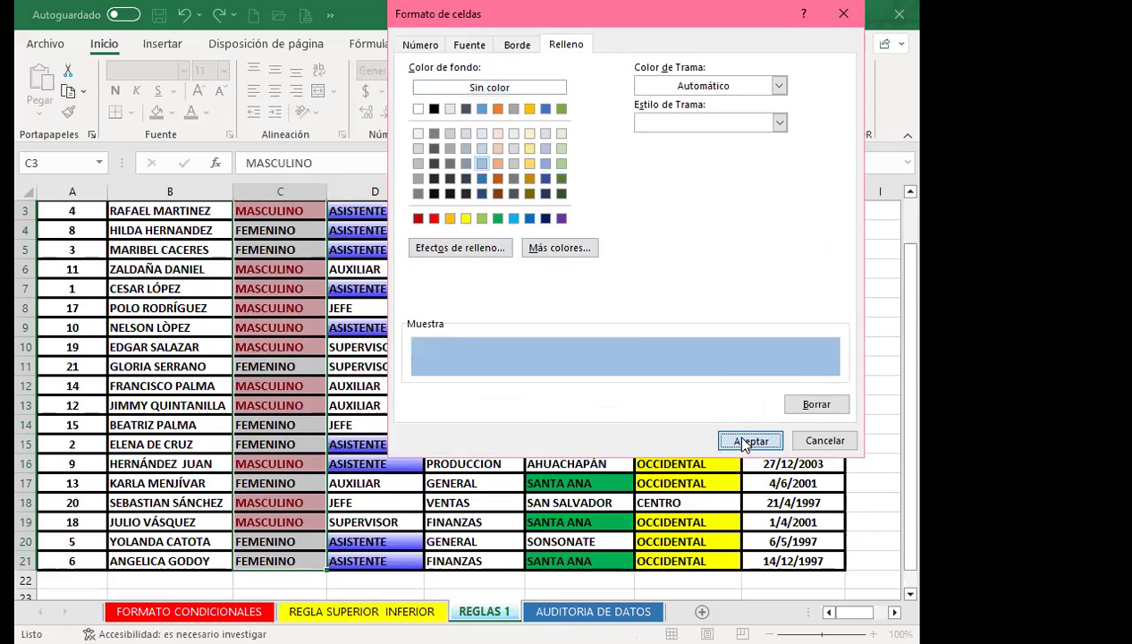
{"action": "left_click", "coordinate": [750, 440]}
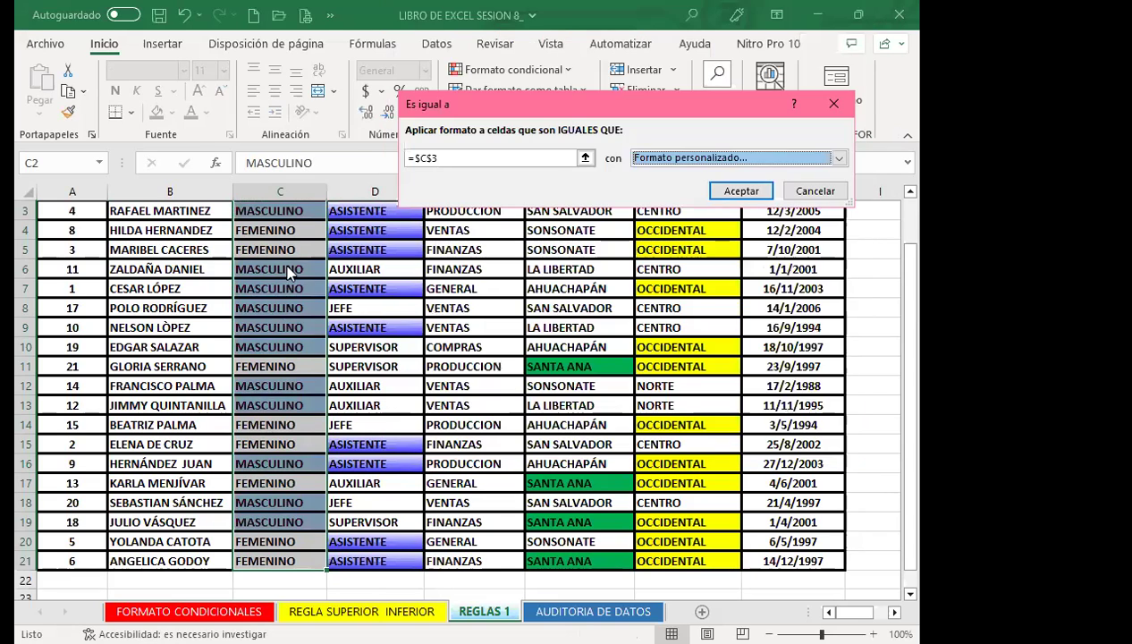
{"action": "left_click", "coordinate": [726, 183]}
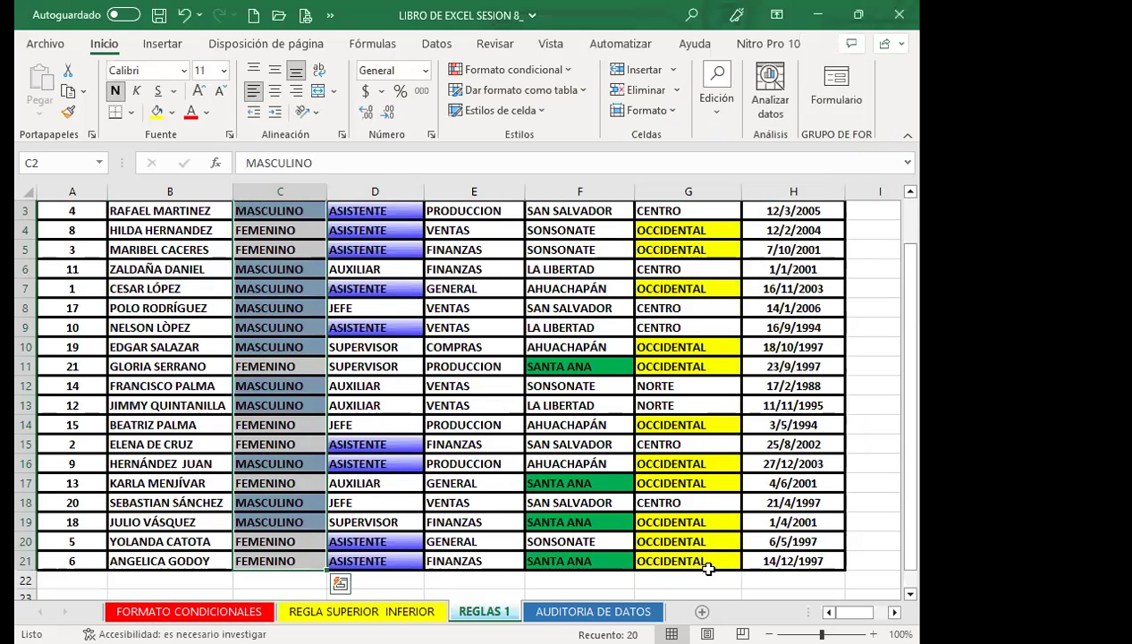
Scroll right to check the notes in column J and back.
{"action": "scroll", "coordinate": [579, 482], "scroll_direction": "right", "scroll_amount": 1}
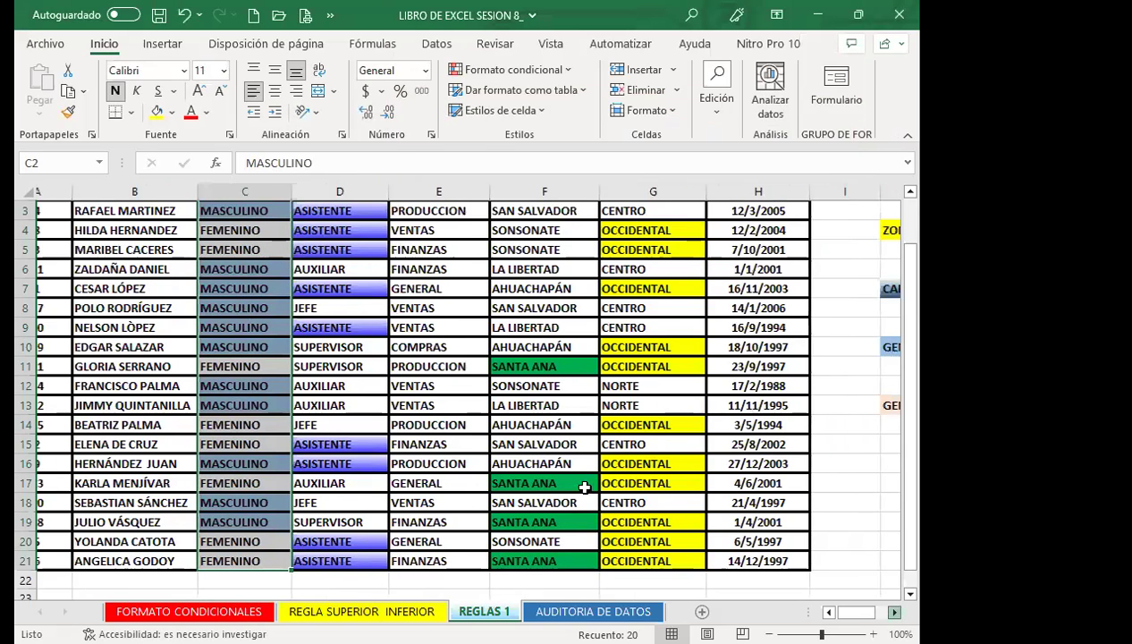
{"action": "scroll", "coordinate": [538, 431], "scroll_direction": "right", "scroll_amount": 4}
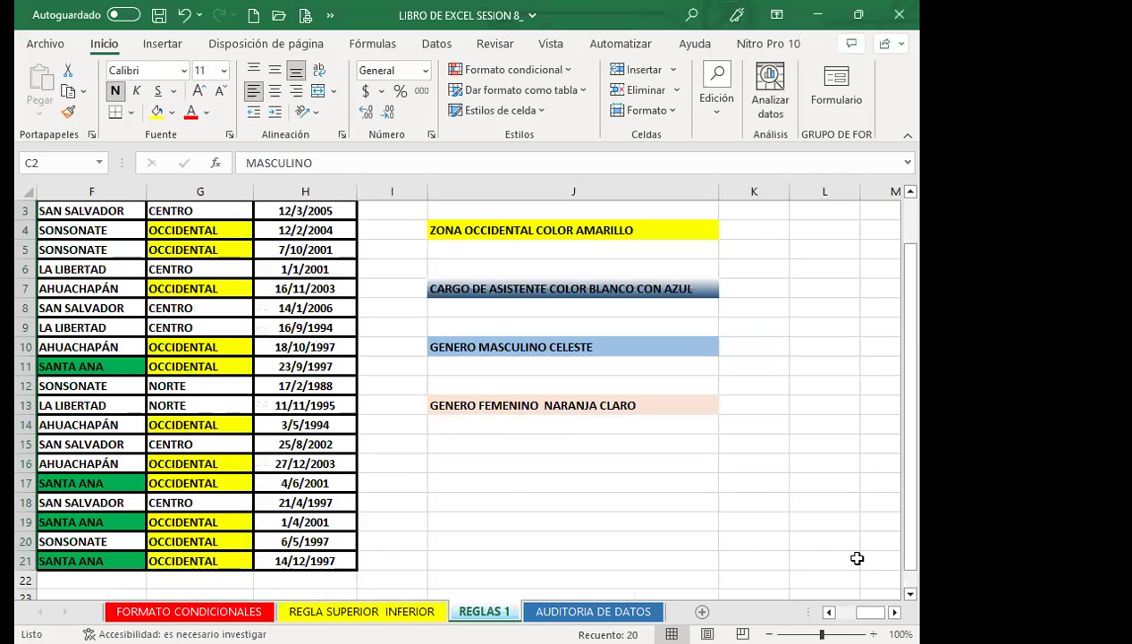
{"action": "left_click", "coordinate": [845, 611]}
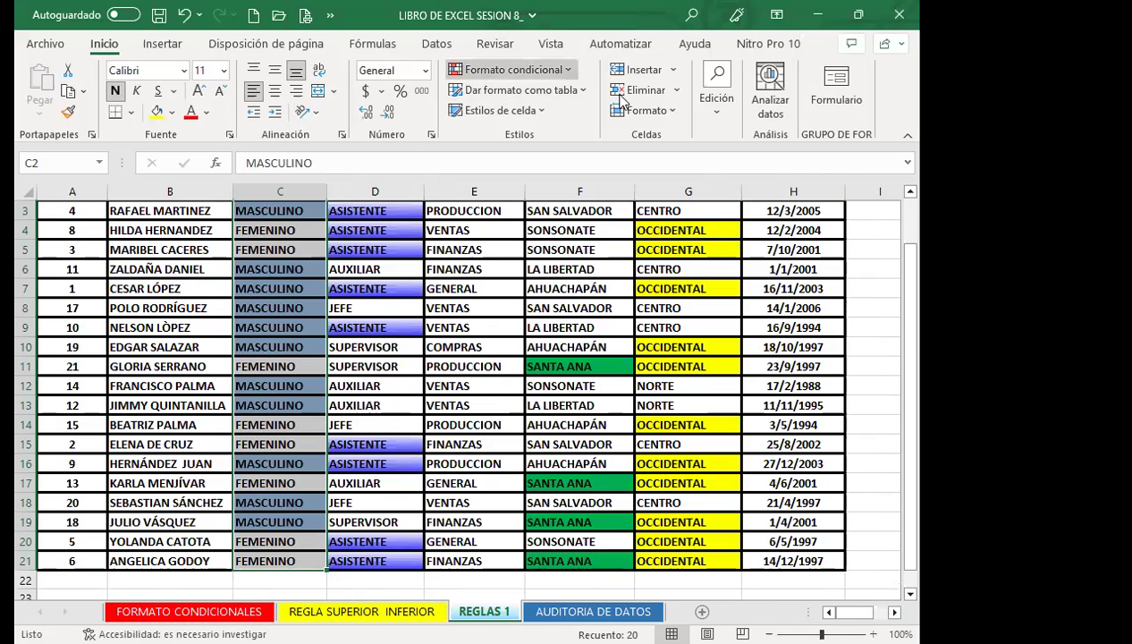
Add a Texto que contiene rule for 'femenino' with a light orange custom fill.
{"action": "left_click", "coordinate": [563, 72]}
{"action": "mouse_move", "coordinate": [625, 105]}
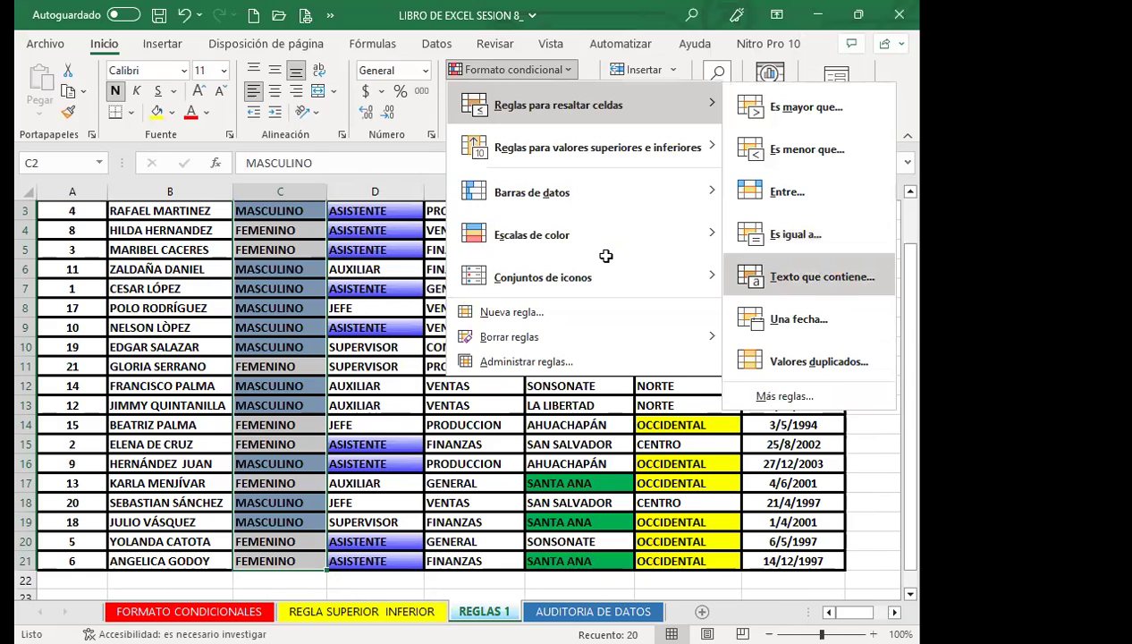
{"action": "left_click", "coordinate": [778, 278]}
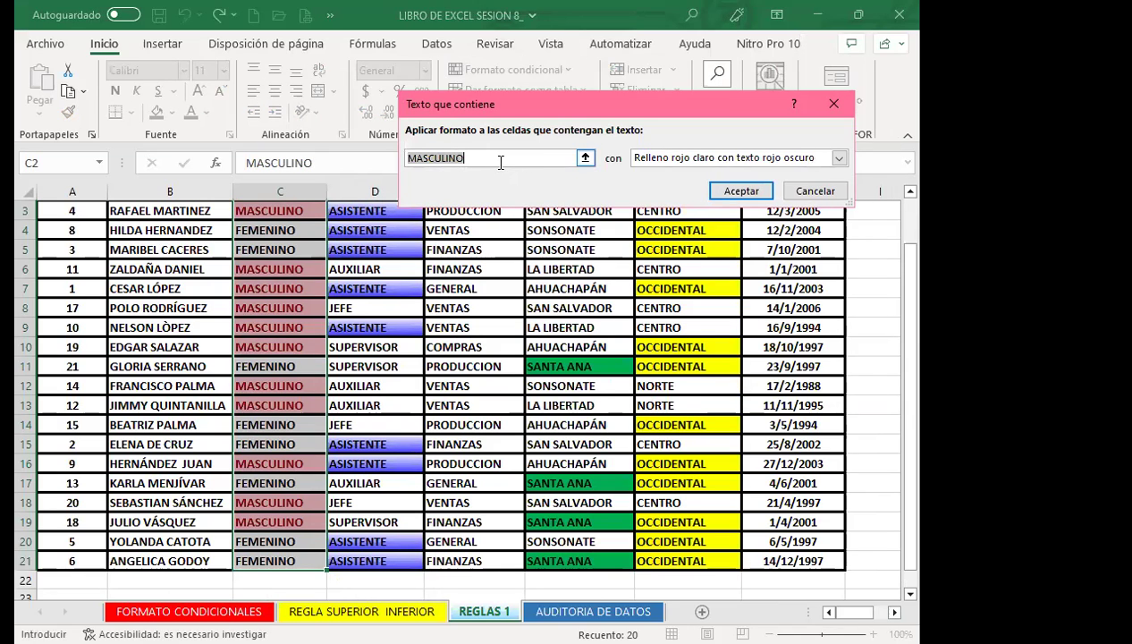
{"action": "type", "text": "feme"}
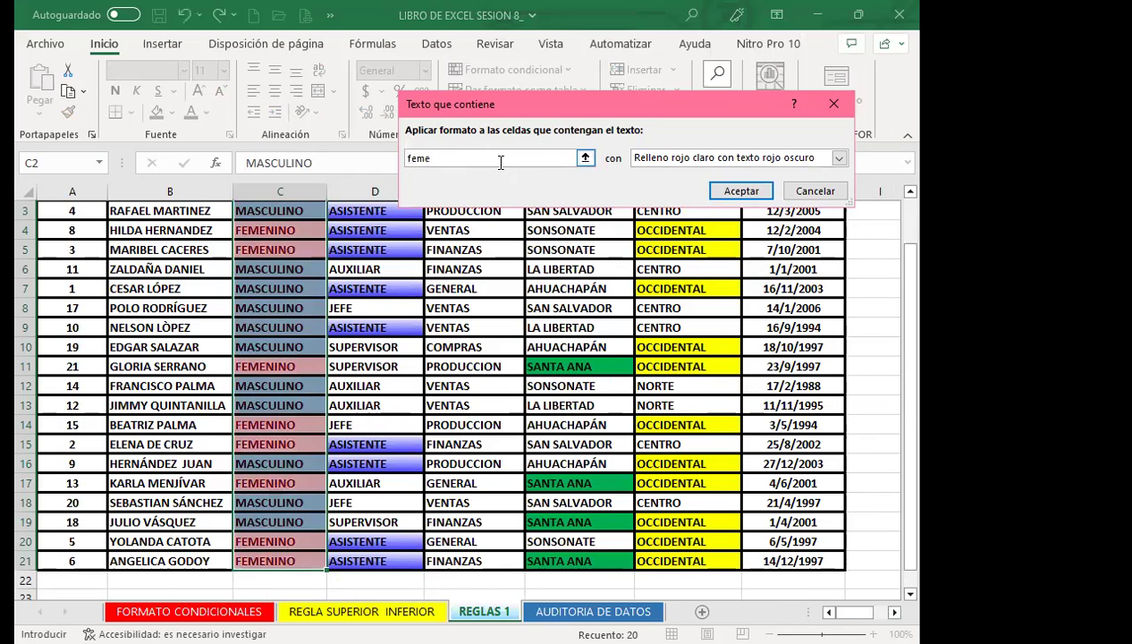
{"action": "key", "text": "BackSpace"}
{"action": "key", "text": "BackSpace"}
{"action": "key", "text": "BackSpace"}
{"action": "key", "text": "BackSpace"}
{"action": "type", "text": "femeni"}
{"action": "type", "text": "no"}
{"action": "left_click", "coordinate": [692, 165]}
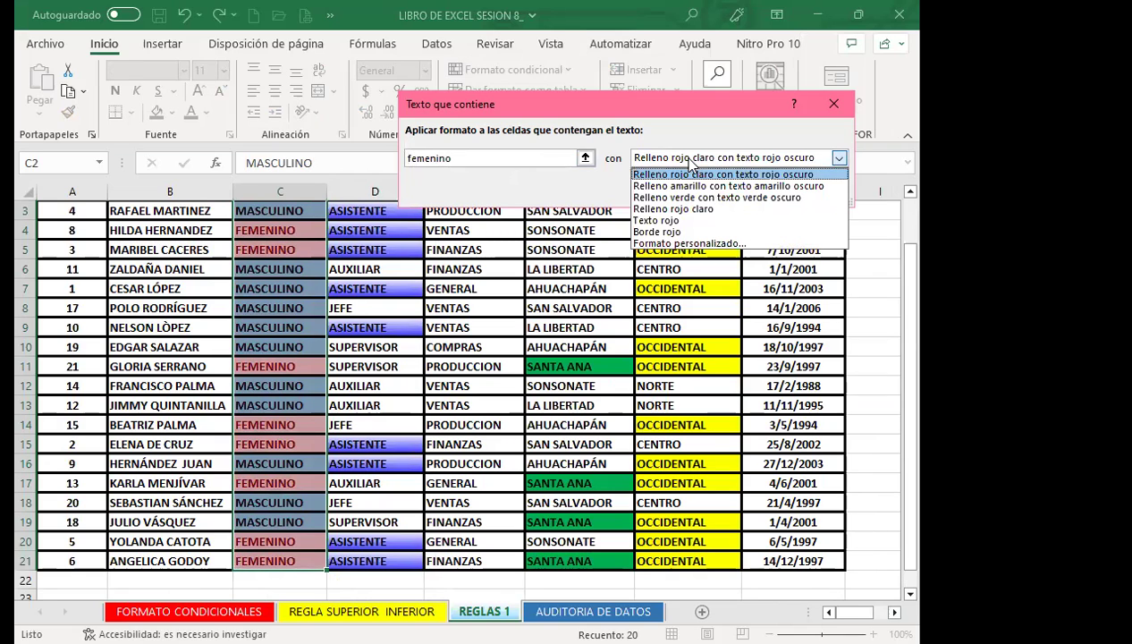
{"action": "left_click", "coordinate": [646, 245]}
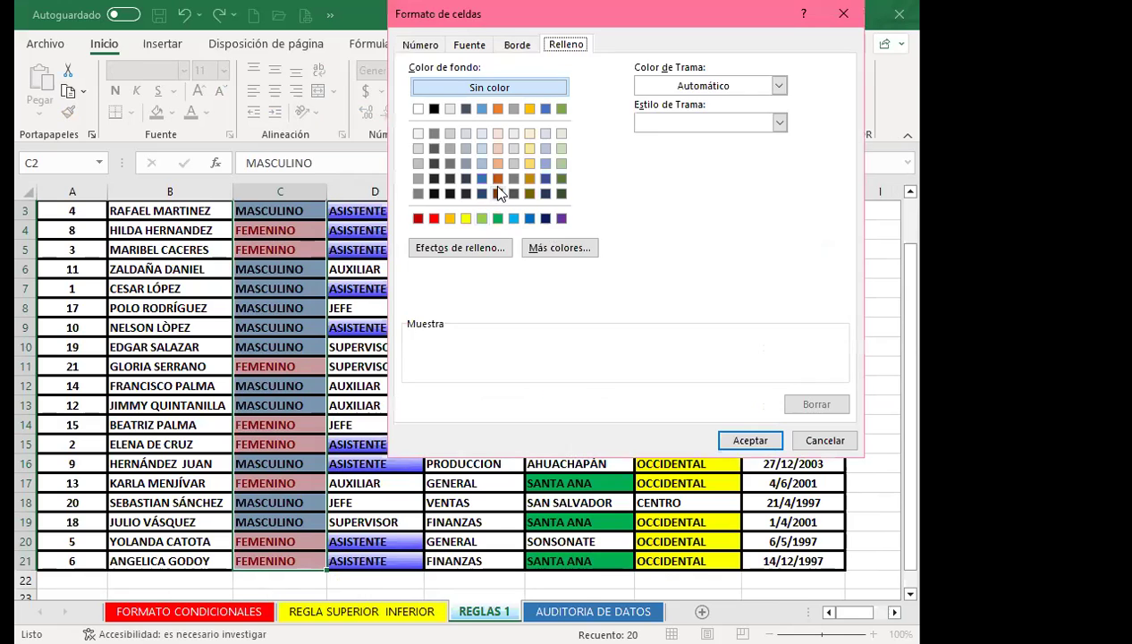
{"action": "left_click", "coordinate": [497, 165]}
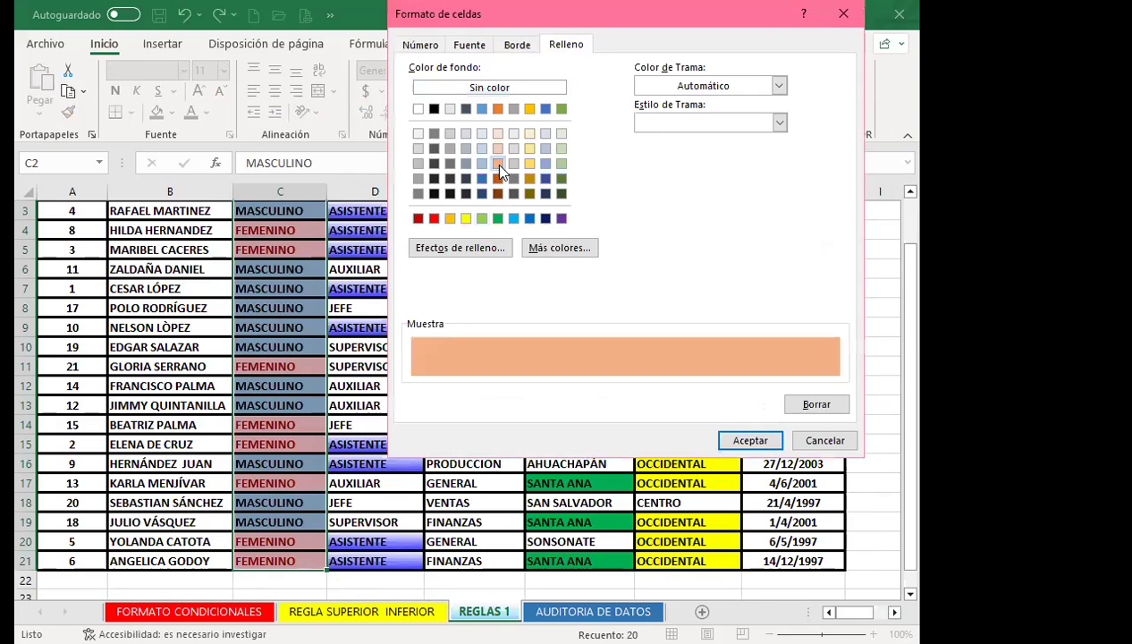
{"action": "left_click", "coordinate": [740, 442]}
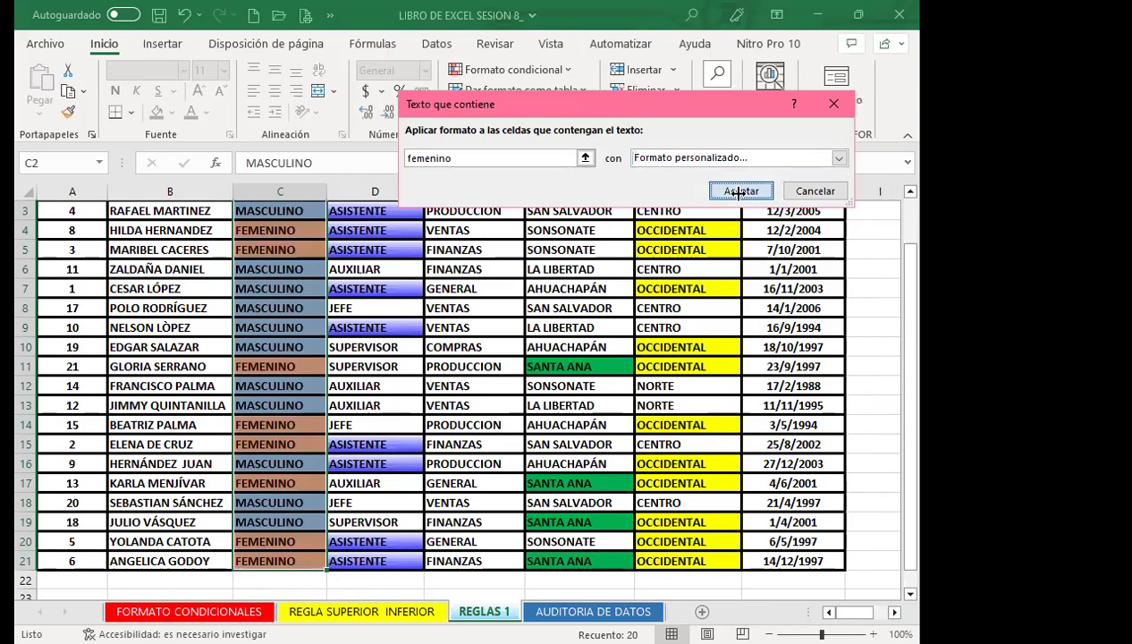
{"action": "left_click", "coordinate": [740, 191]}
{"action": "scroll", "coordinate": [254, 318], "scroll_direction": "up", "scroll_amount": 1}
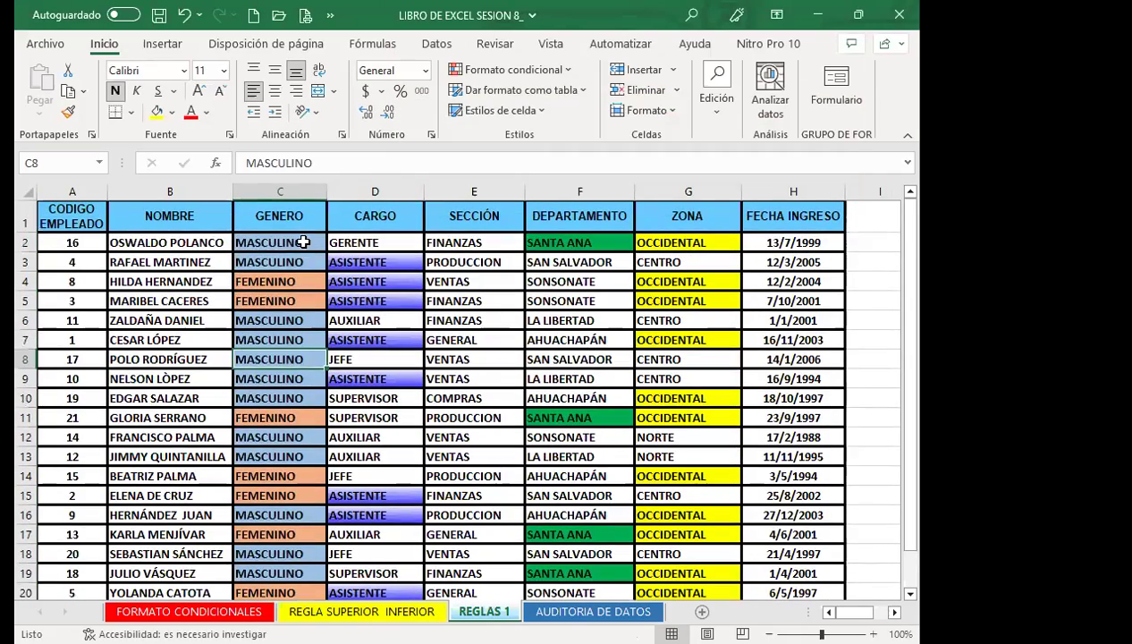
Review the coloured FEMENINO and MASCULINO cells in the GENERO column.
{"action": "left_click", "coordinate": [286, 279]}
{"action": "scroll", "coordinate": [287, 362], "scroll_direction": "down", "scroll_amount": 4}
{"action": "scroll", "coordinate": [294, 355], "scroll_direction": "up", "scroll_amount": 2}
{"action": "scroll", "coordinate": [293, 355], "scroll_direction": "up", "scroll_amount": 3}
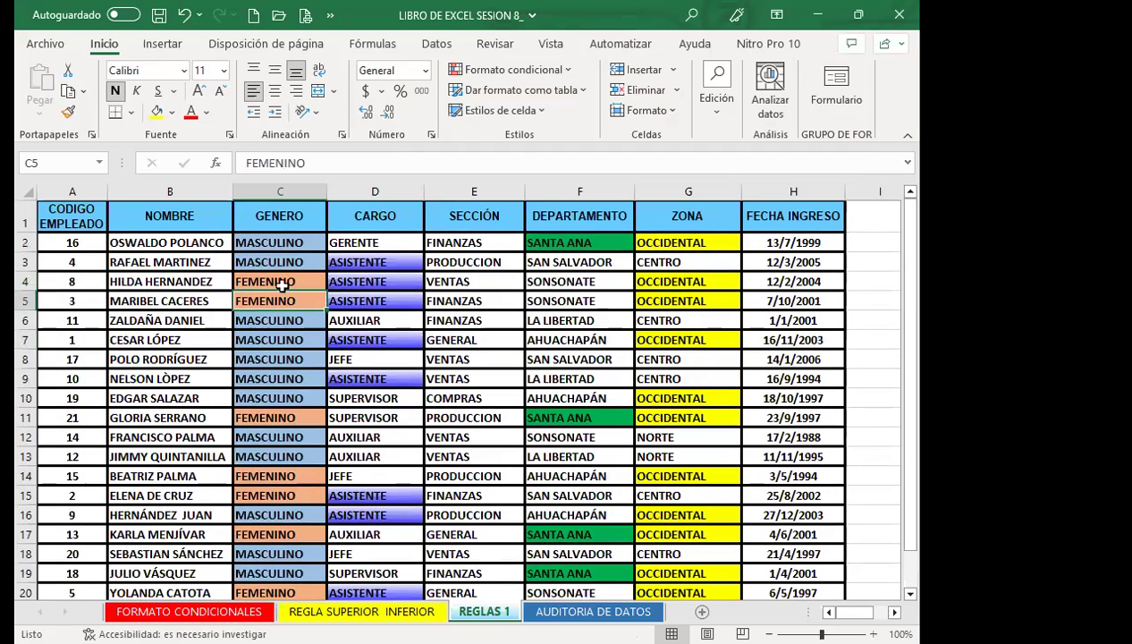
{"action": "left_click", "coordinate": [282, 320]}
{"action": "left_click", "coordinate": [284, 304]}
{"action": "left_click", "coordinate": [285, 320]}
{"action": "left_click", "coordinate": [286, 306]}
{"action": "left_click", "coordinate": [288, 320]}
{"action": "left_click", "coordinate": [290, 301]}
{"action": "left_click", "coordinate": [290, 320]}
{"action": "left_click", "coordinate": [294, 300]}
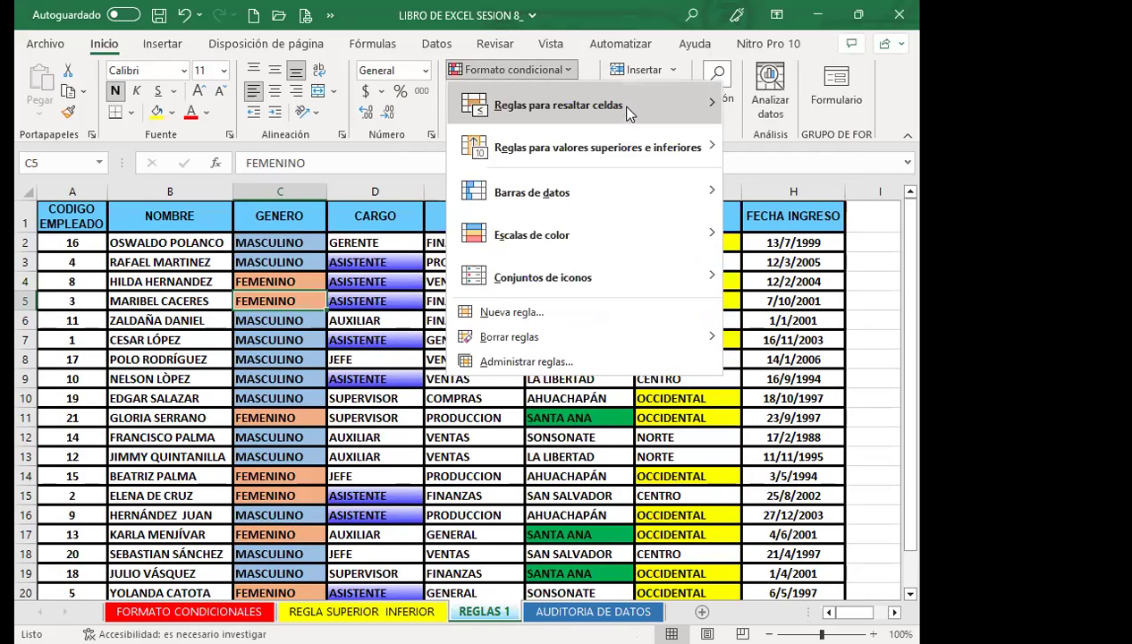
Select the GENERO values C2:C21, then clear the selection.
{"action": "mouse_move", "coordinate": [629, 112]}
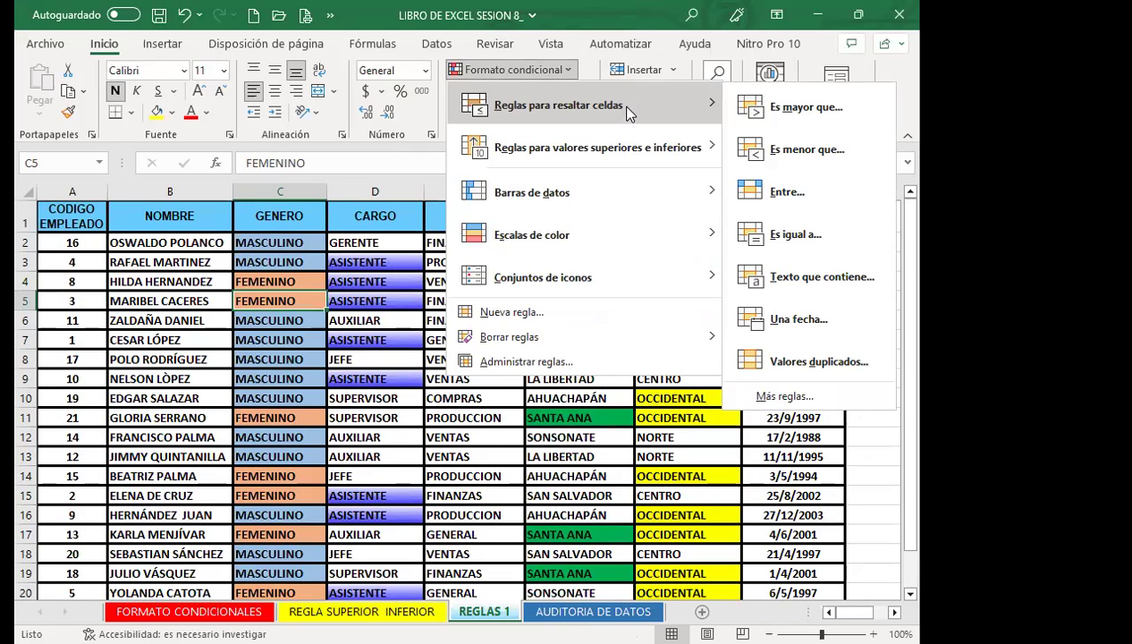
{"action": "left_click", "coordinate": [259, 354]}
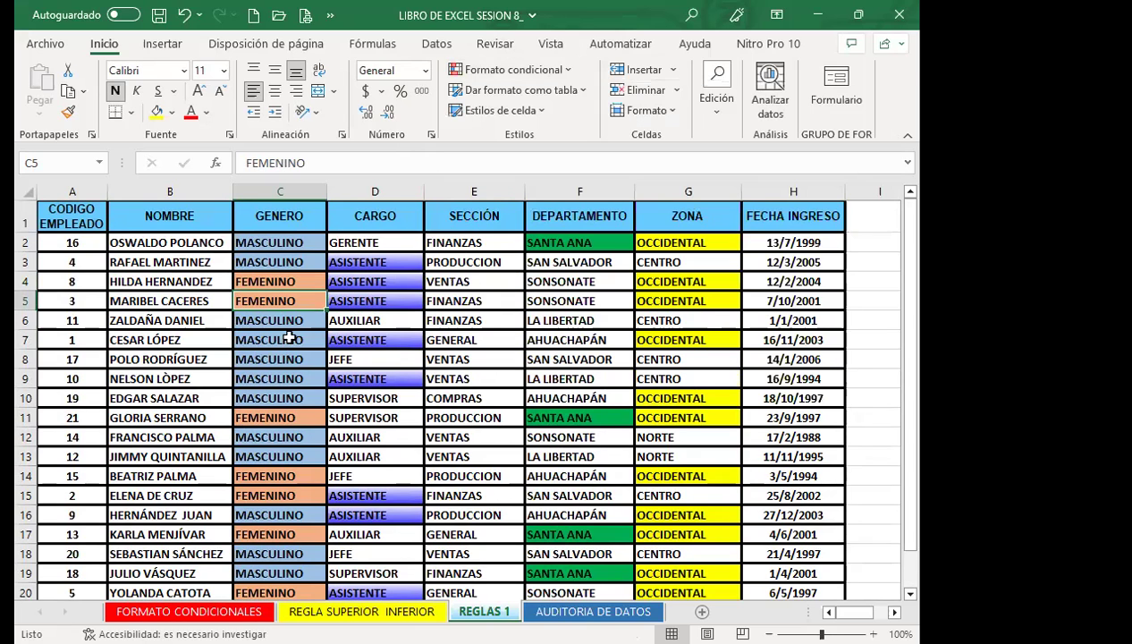
{"action": "left_click", "coordinate": [273, 280]}
{"action": "left_click_drag", "start_coordinate": [284, 262], "coordinate": [258, 560]}
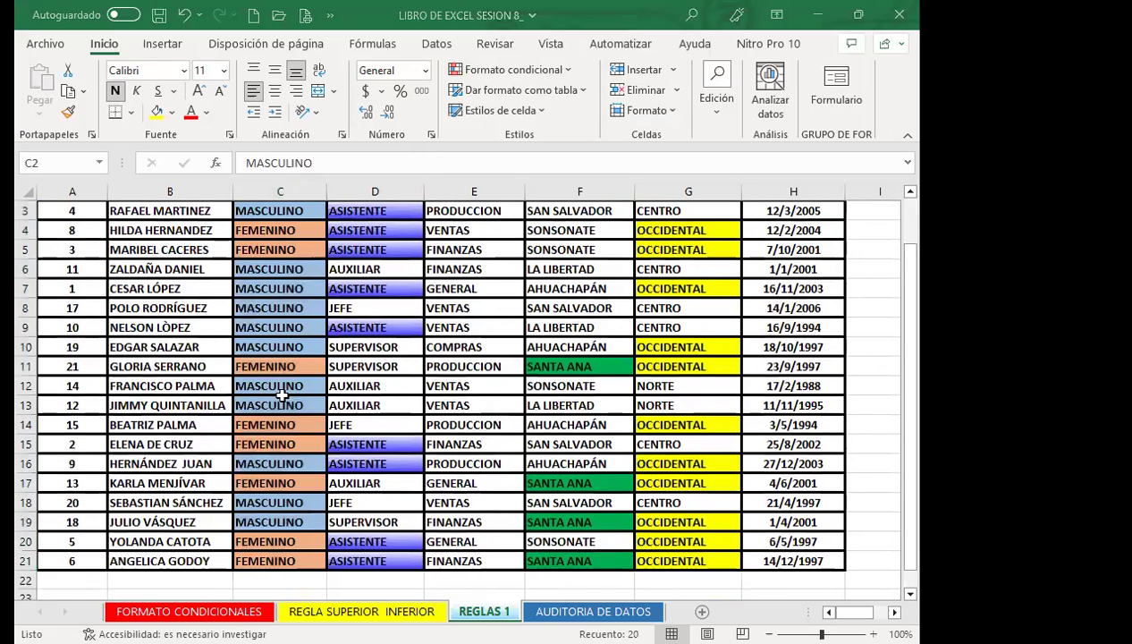
{"action": "scroll", "coordinate": [273, 387], "scroll_direction": "up", "scroll_amount": 1}
{"action": "left_click", "coordinate": [284, 369]}
Click through cells E12, F15, C11, G12, F14 and D13, then switch to the Firefox course forum.
{"action": "left_click", "coordinate": [500, 436]}
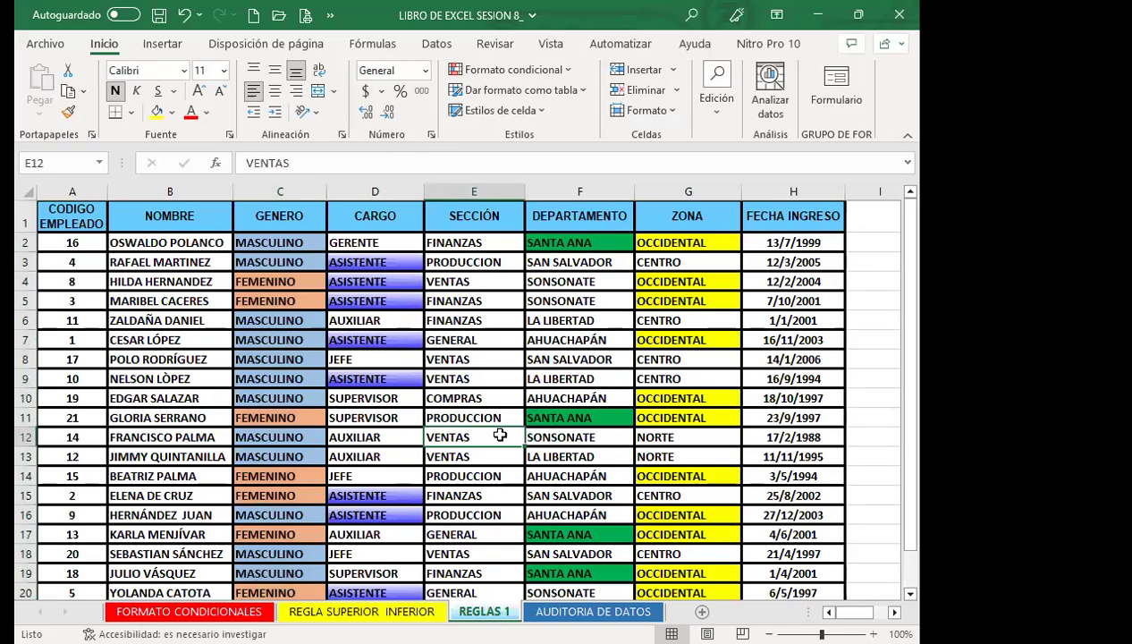
{"action": "left_click", "coordinate": [566, 494]}
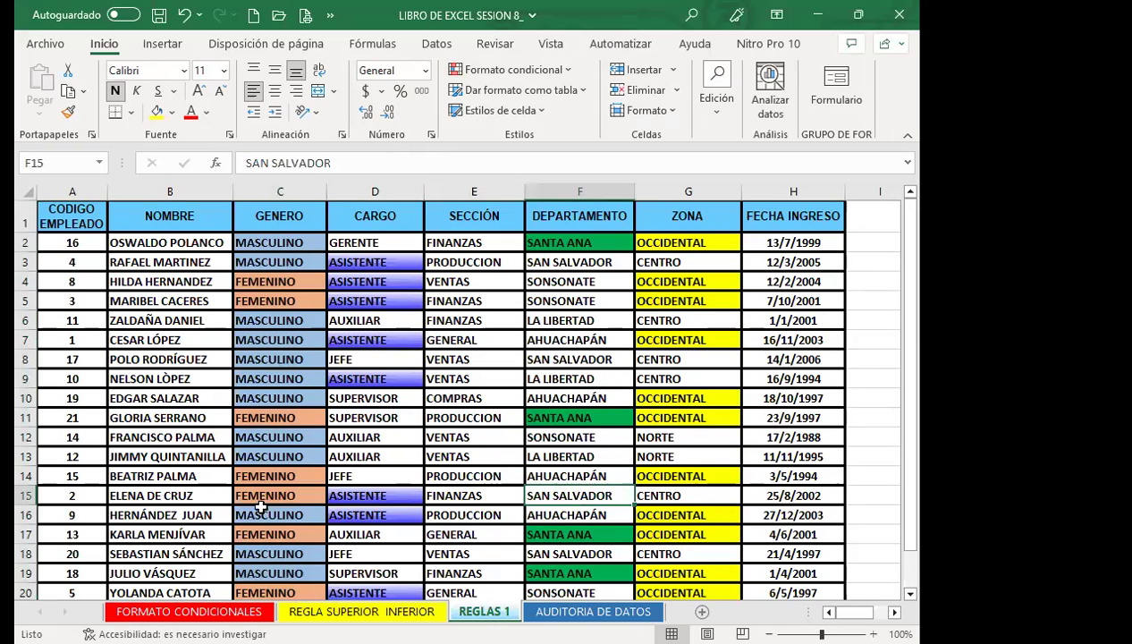
{"action": "scroll", "coordinate": [269, 501], "scroll_direction": "down", "scroll_amount": 2}
{"action": "scroll", "coordinate": [269, 501], "scroll_direction": "down", "scroll_amount": 3}
{"action": "scroll", "coordinate": [269, 498], "scroll_direction": "up", "scroll_amount": 3}
{"action": "scroll", "coordinate": [270, 473], "scroll_direction": "up", "scroll_amount": 2}
{"action": "left_click", "coordinate": [268, 417]}
{"action": "left_click", "coordinate": [655, 431]}
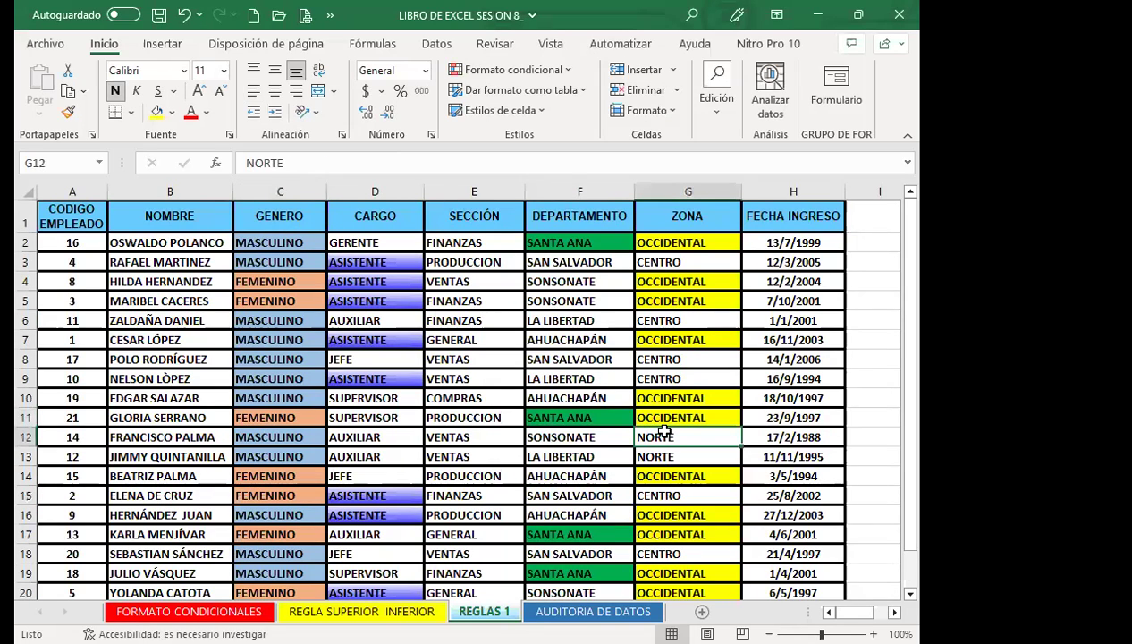
{"action": "left_click", "coordinate": [595, 477]}
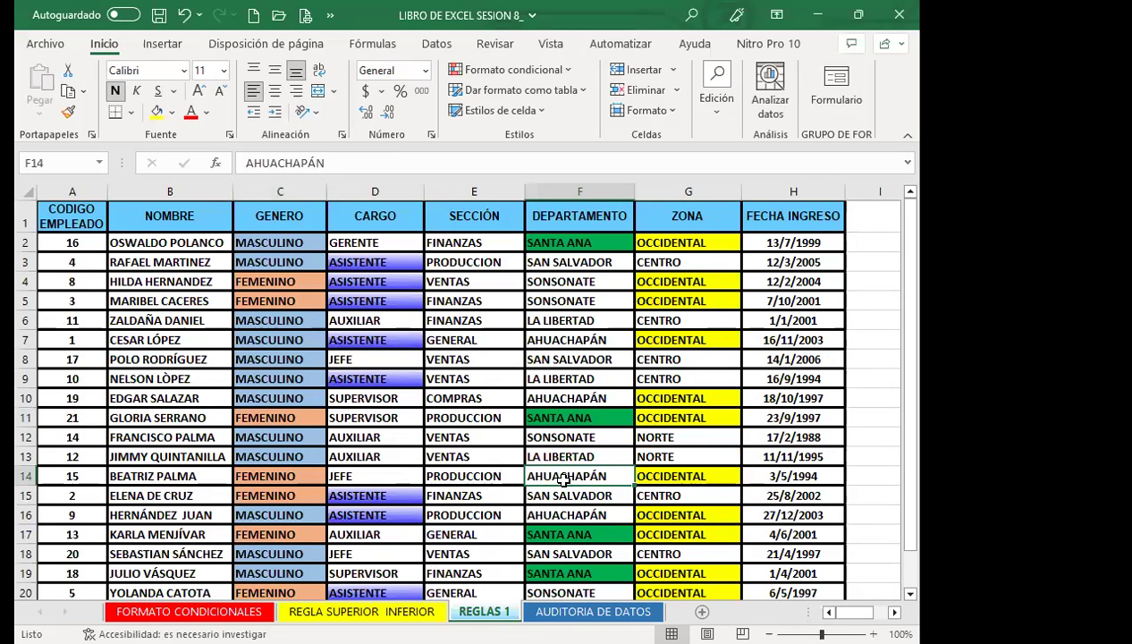
{"action": "left_click", "coordinate": [360, 458]}
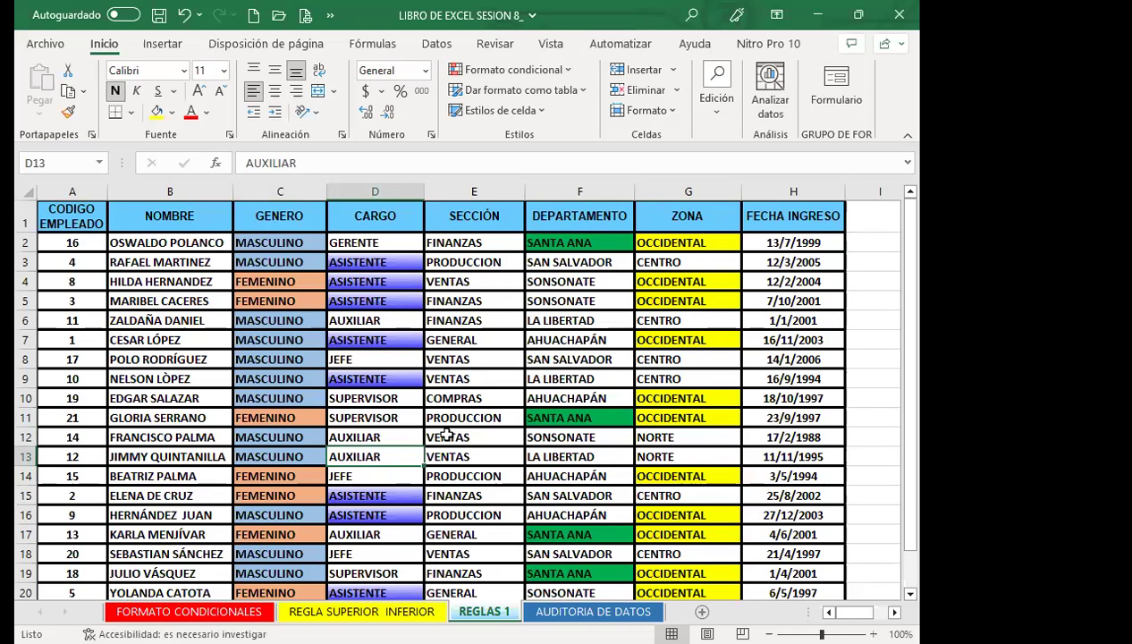
{"action": "left_click", "coordinate": [447, 435]}
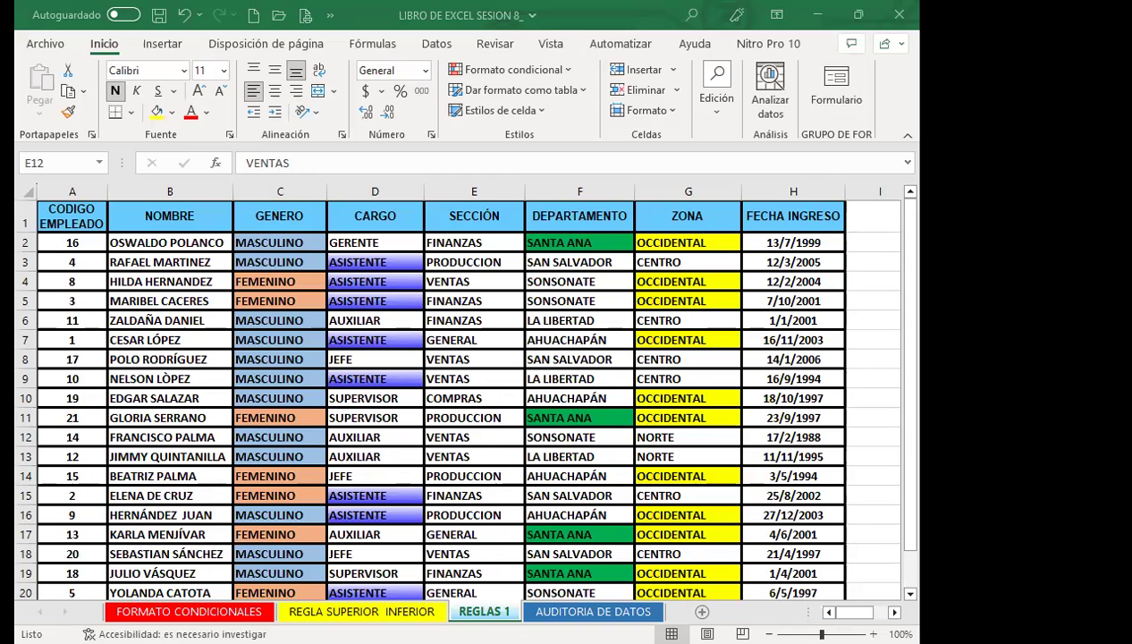
{"action": "key", "text": "alt+Tab"}
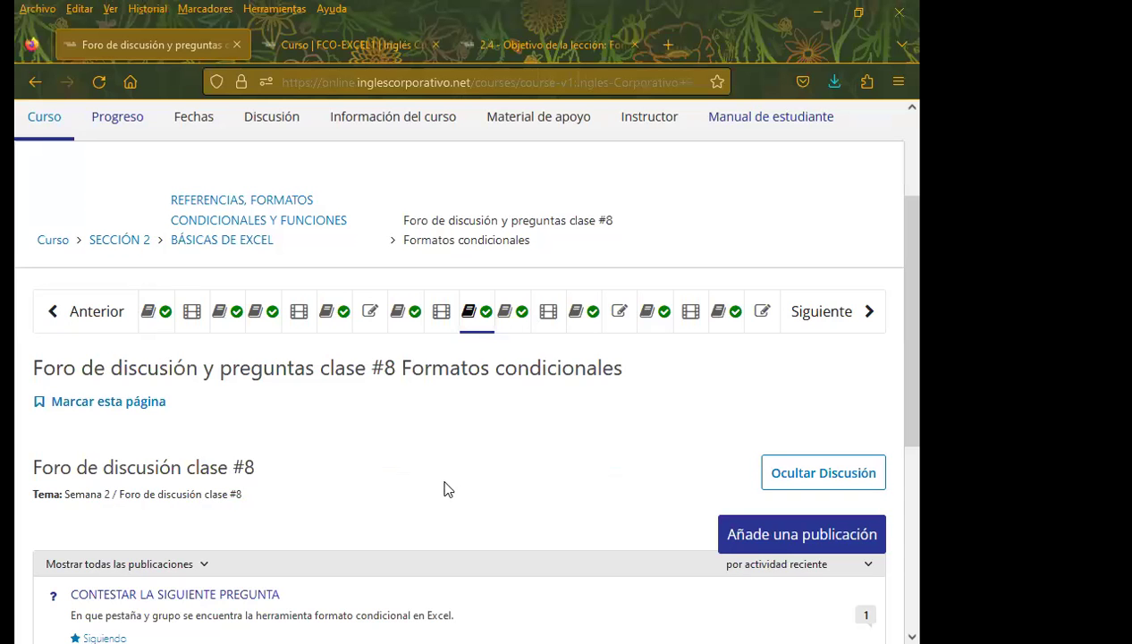
{"action": "scroll", "coordinate": [444, 488], "scroll_direction": "down", "scroll_amount": 1}
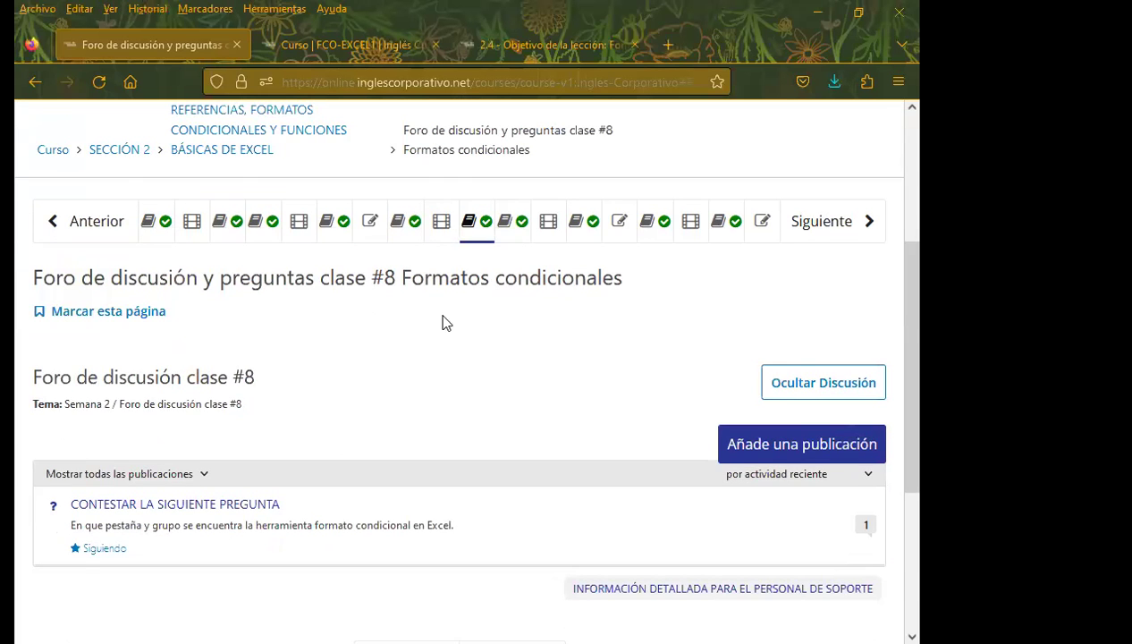
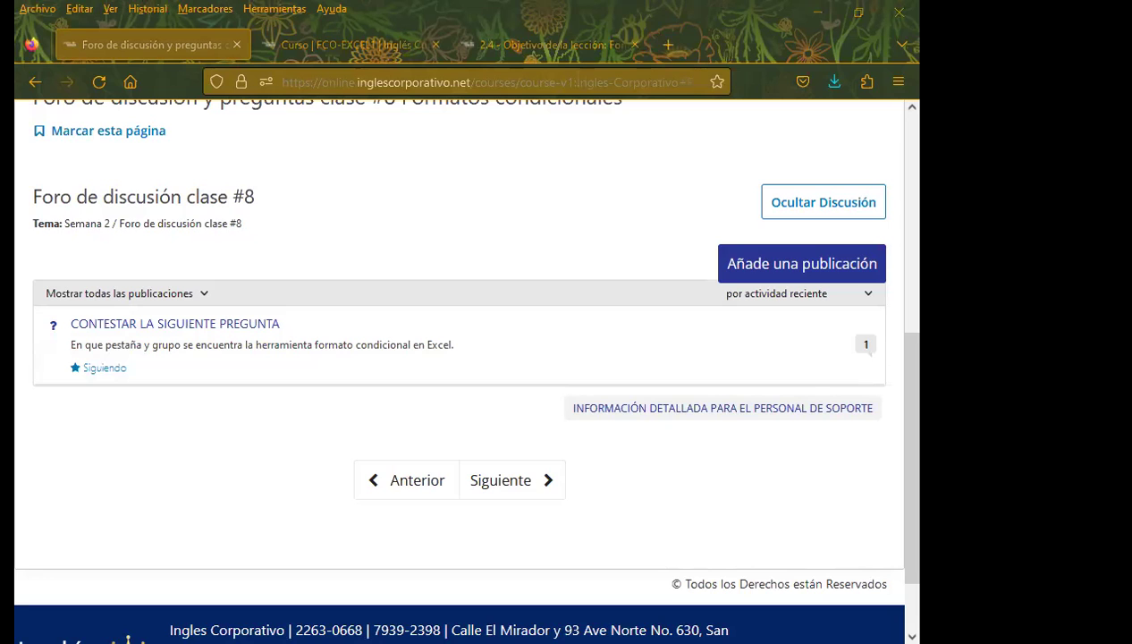
Switch from the Firefox forum to the Excel workbook LIBRO DE EXCEL EJERCICIO REFERENCIAS ABSOLUTAS.
{"action": "key", "text": "alt+Tab"}
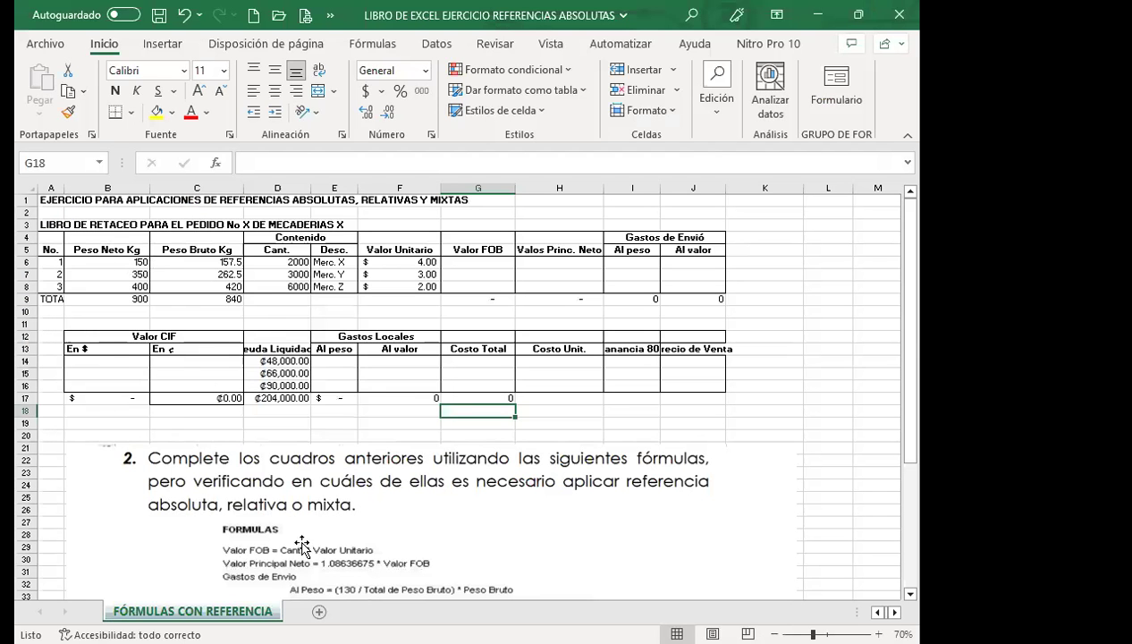
Widen column A so the TOTAL label fits, then select row 9.
{"action": "scroll", "coordinate": [308, 529], "scroll_direction": "down", "scroll_amount": 1}
{"action": "scroll", "coordinate": [297, 523], "scroll_direction": "down", "scroll_amount": 2}
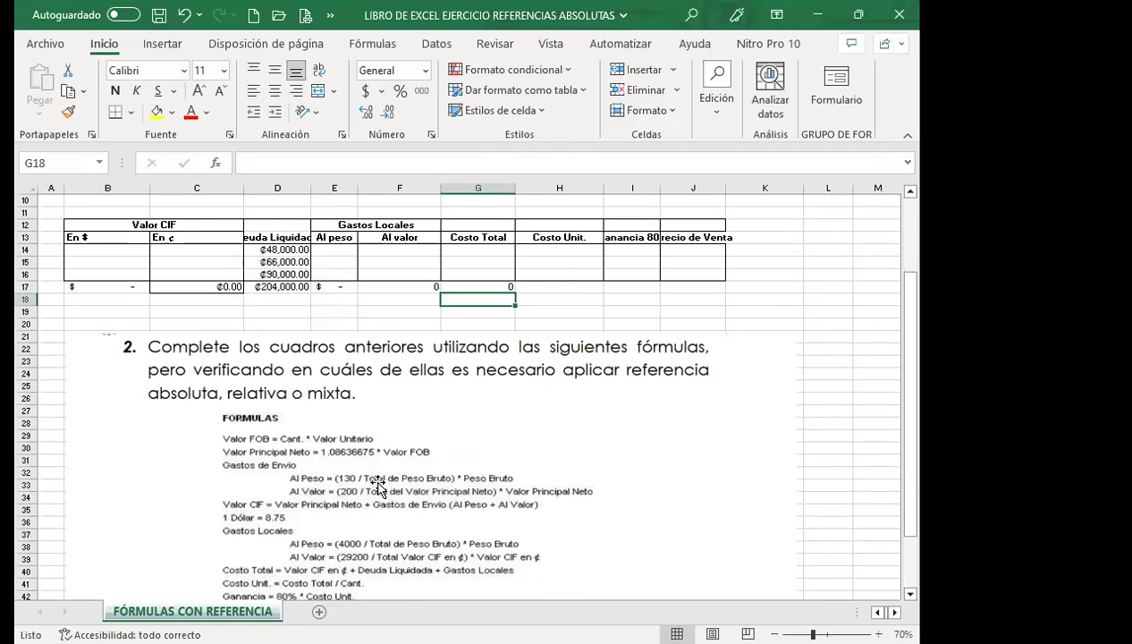
{"action": "scroll", "coordinate": [93, 356], "scroll_direction": "up", "scroll_amount": 3}
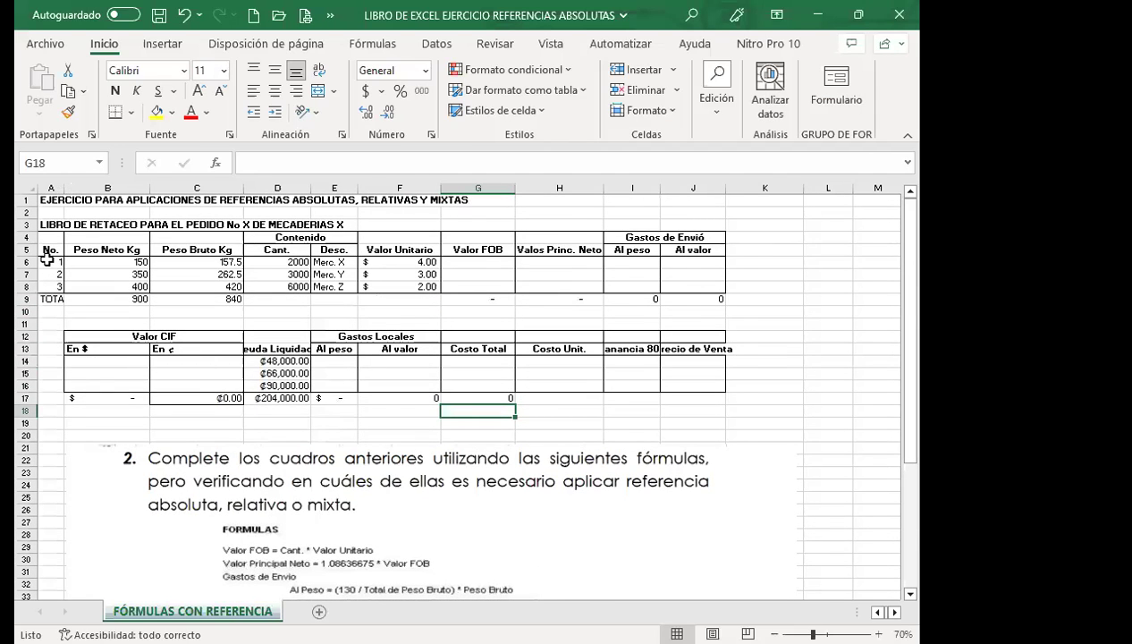
{"action": "left_click", "coordinate": [49, 299]}
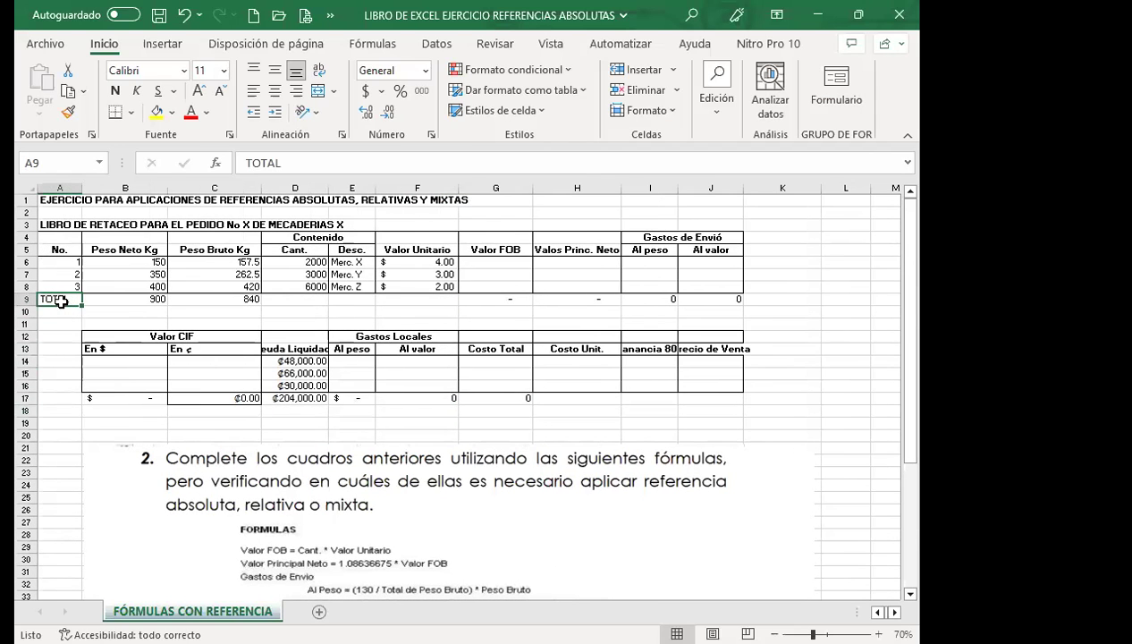
{"action": "left_click", "coordinate": [28, 299]}
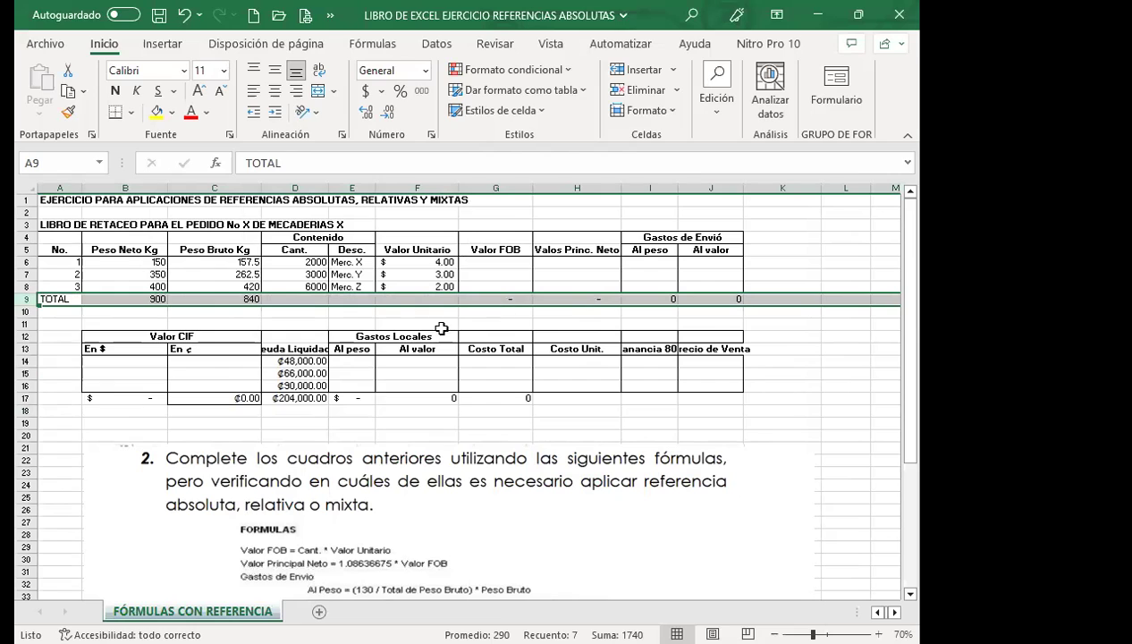
Select the totals rows 9 and 17 and inspect the =SUMA(B6:B8) Peso Neto total in B9.
{"action": "left_click", "coordinate": [55, 400]}
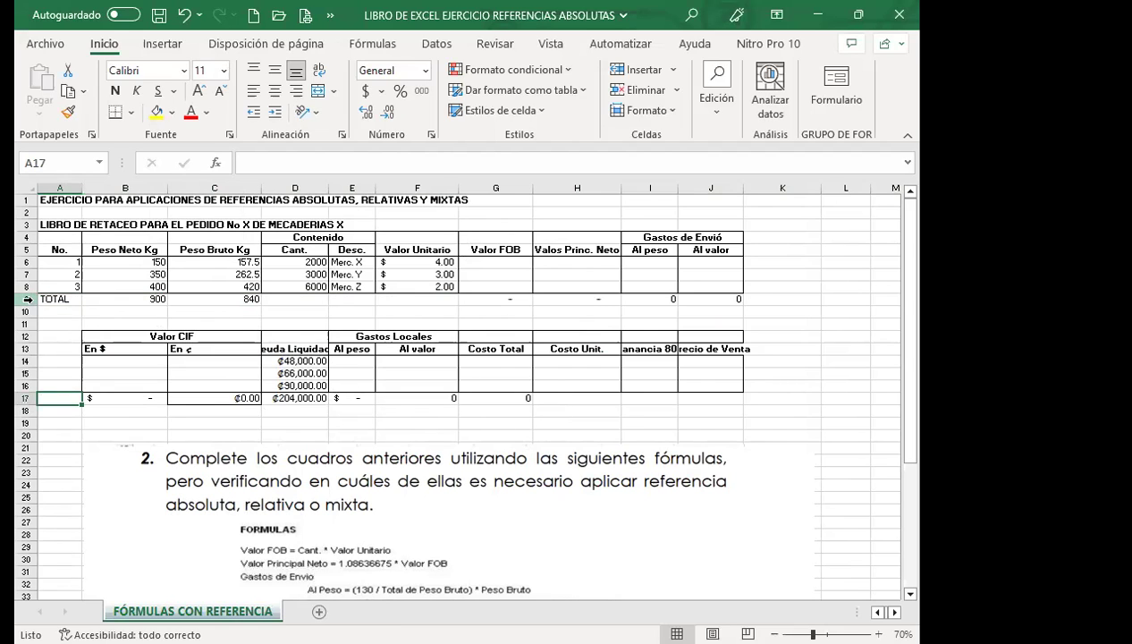
{"action": "left_click", "coordinate": [27, 298]}
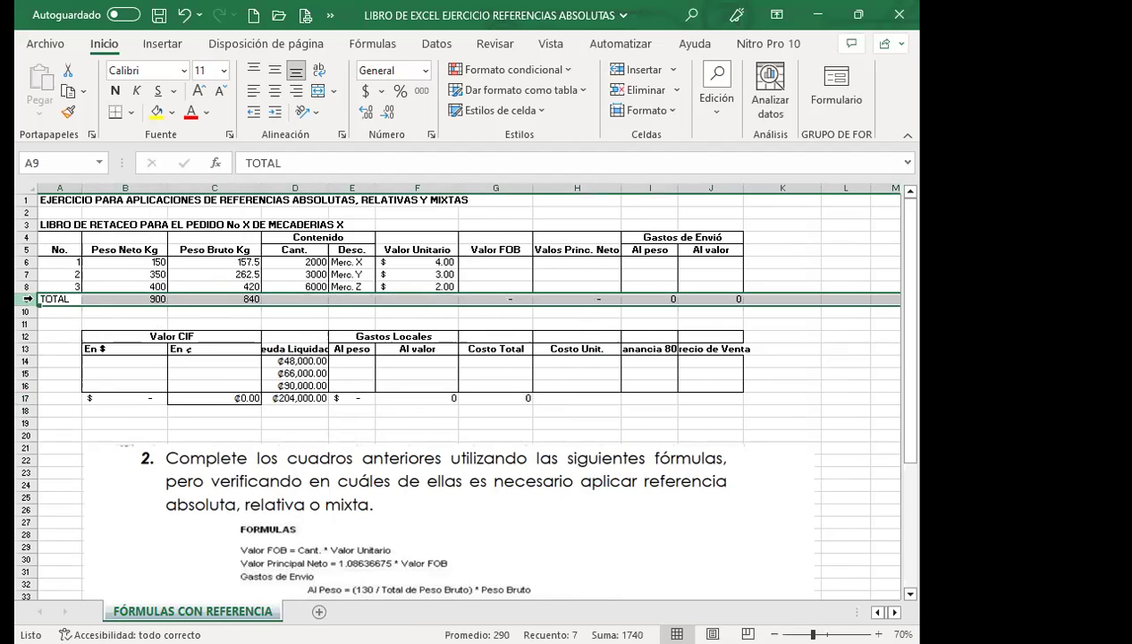
{"action": "left_click", "coordinate": [24, 398]}
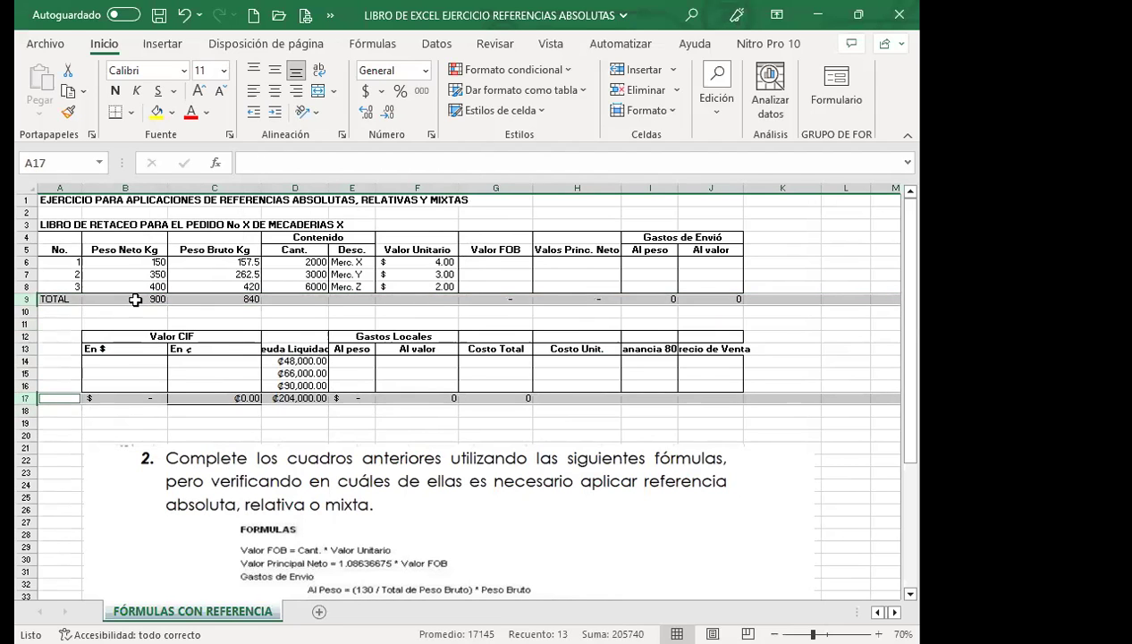
{"action": "left_click", "coordinate": [134, 298]}
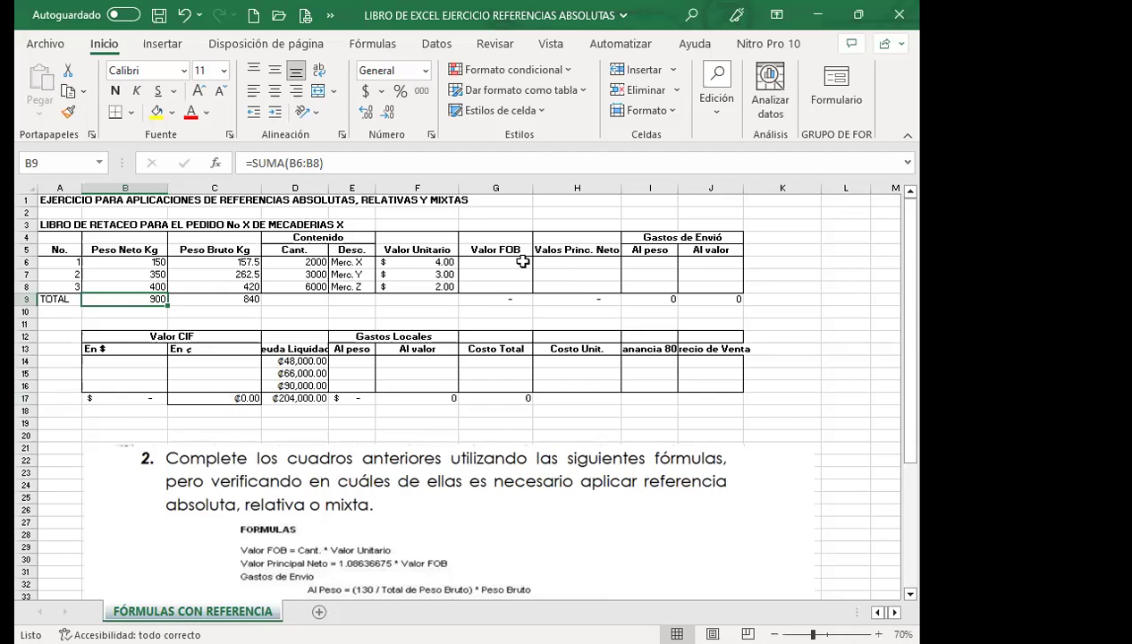
Inspect the row 9 totals for Valor FOB, Valos Princ. Neto, Al peso and Al valor (G9–J9).
{"action": "left_click_drag", "start_coordinate": [517, 261], "coordinate": [521, 280]}
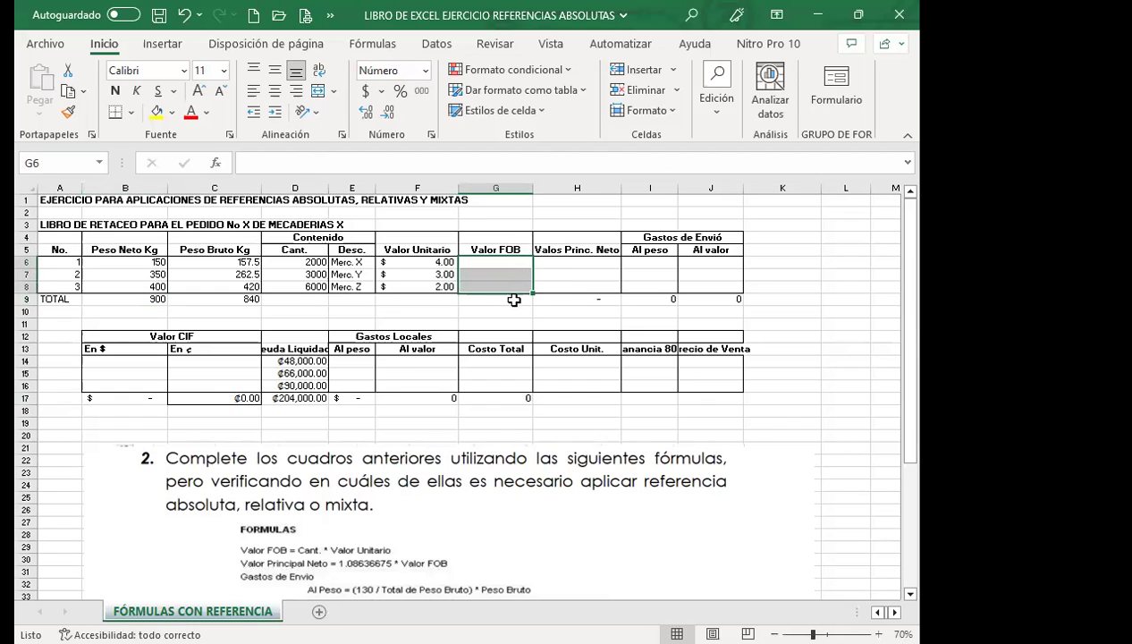
{"action": "left_click", "coordinate": [509, 298]}
{"action": "left_click", "coordinate": [587, 300]}
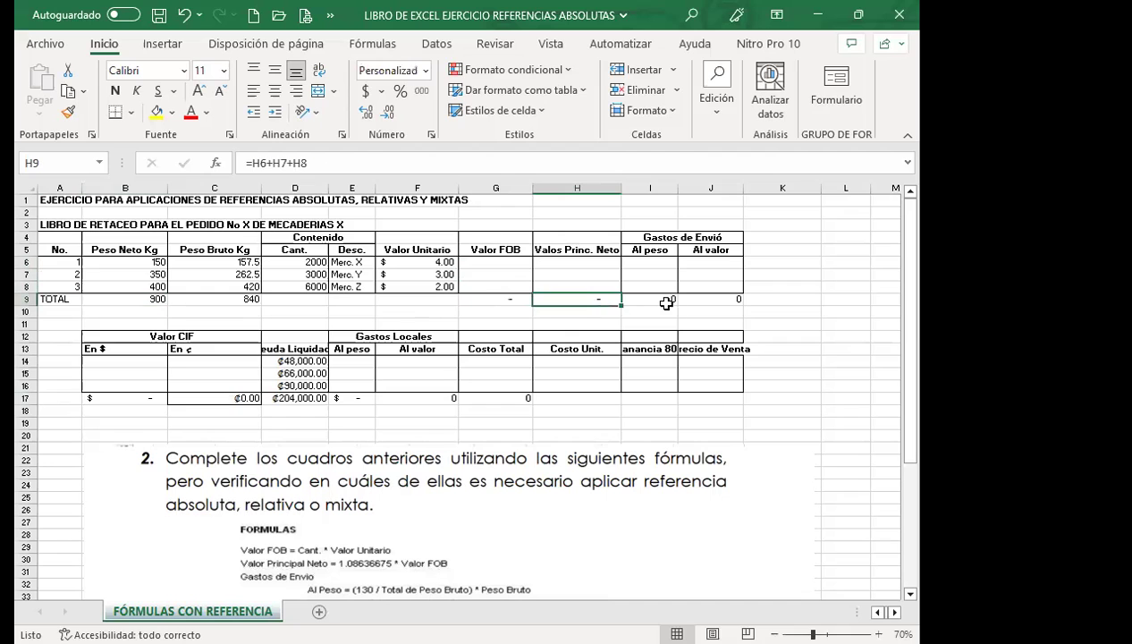
{"action": "left_click", "coordinate": [658, 299]}
{"action": "left_click", "coordinate": [703, 299]}
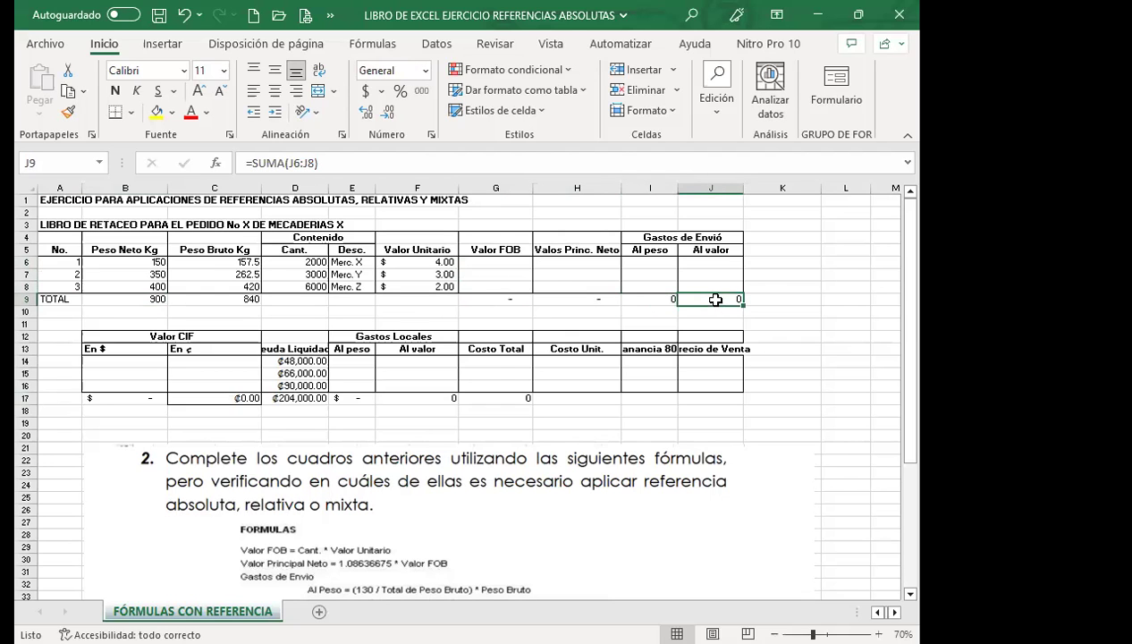
Scroll down to review the picture with the exercise formulas.
{"action": "scroll", "coordinate": [394, 536], "scroll_direction": "down", "scroll_amount": 2}
{"action": "left_click", "coordinate": [399, 537]}
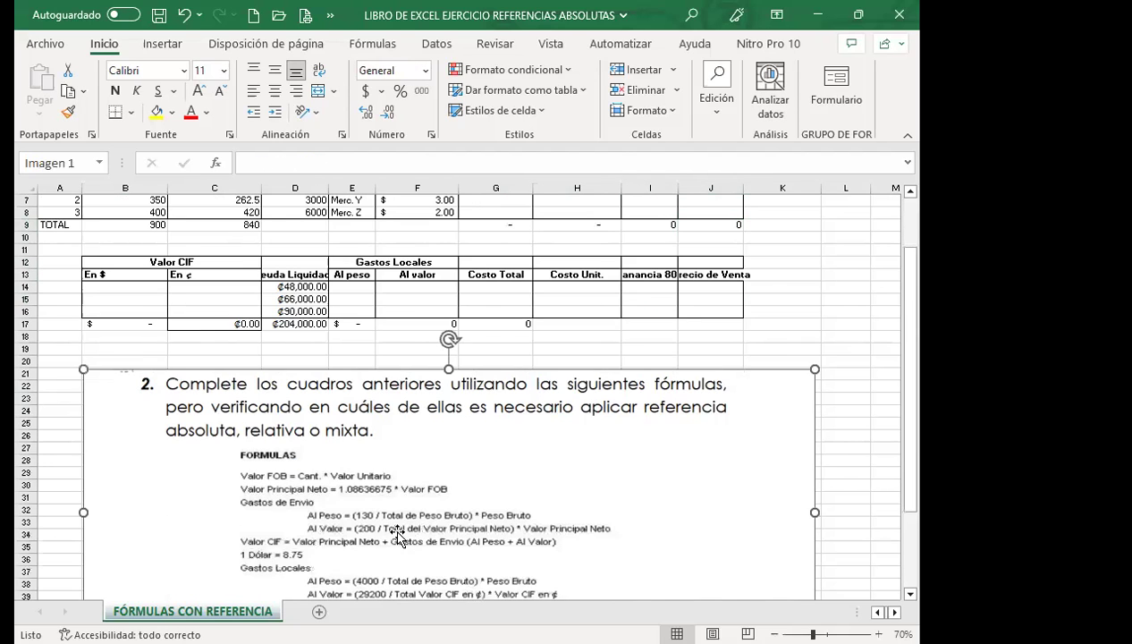
{"action": "scroll", "coordinate": [399, 537], "scroll_direction": "down", "scroll_amount": 1}
{"action": "scroll", "coordinate": [399, 537], "scroll_direction": "down", "scroll_amount": 1}
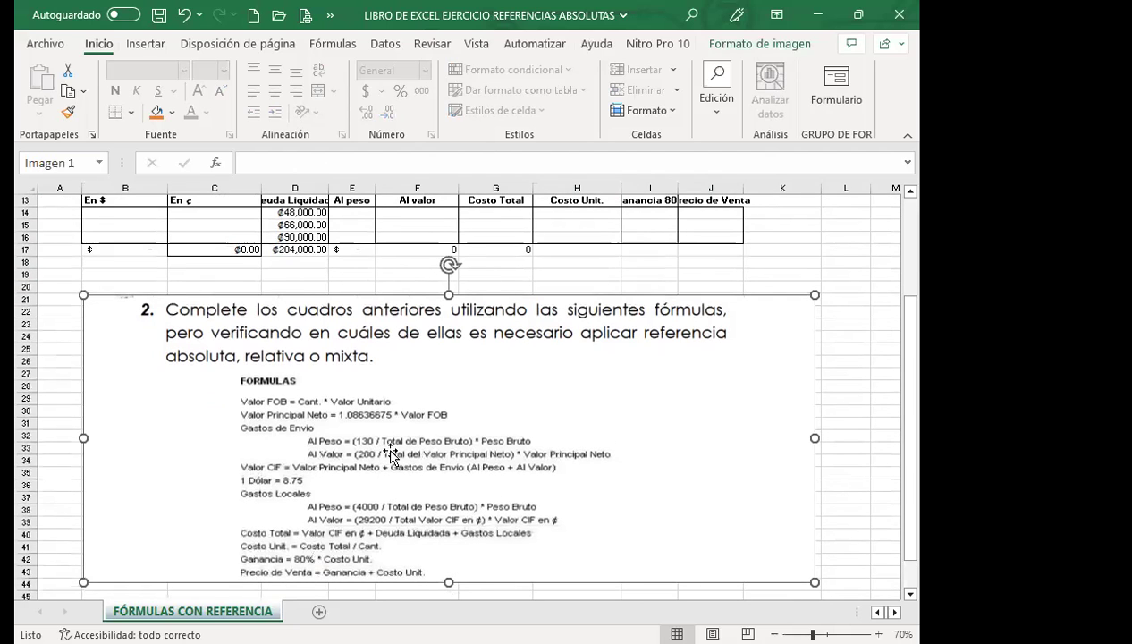
{"action": "scroll", "coordinate": [112, 268], "scroll_direction": "up", "scroll_amount": 4}
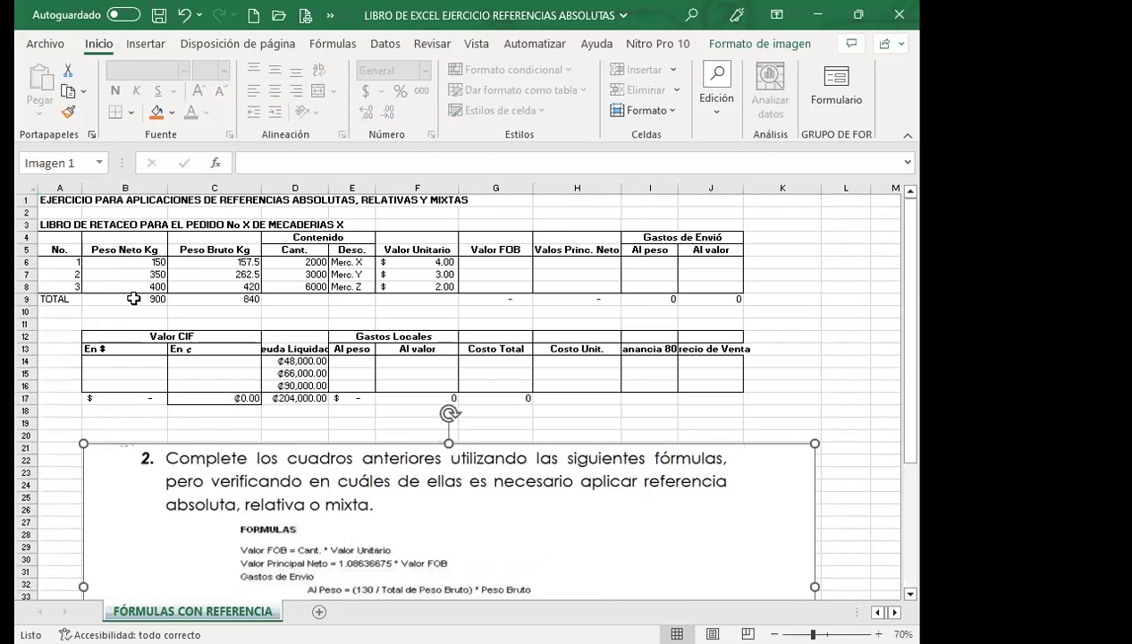
Check the Peso Neto values 150, 350 and 400 against the B9 and C9 total formulas.
{"action": "left_click", "coordinate": [133, 301]}
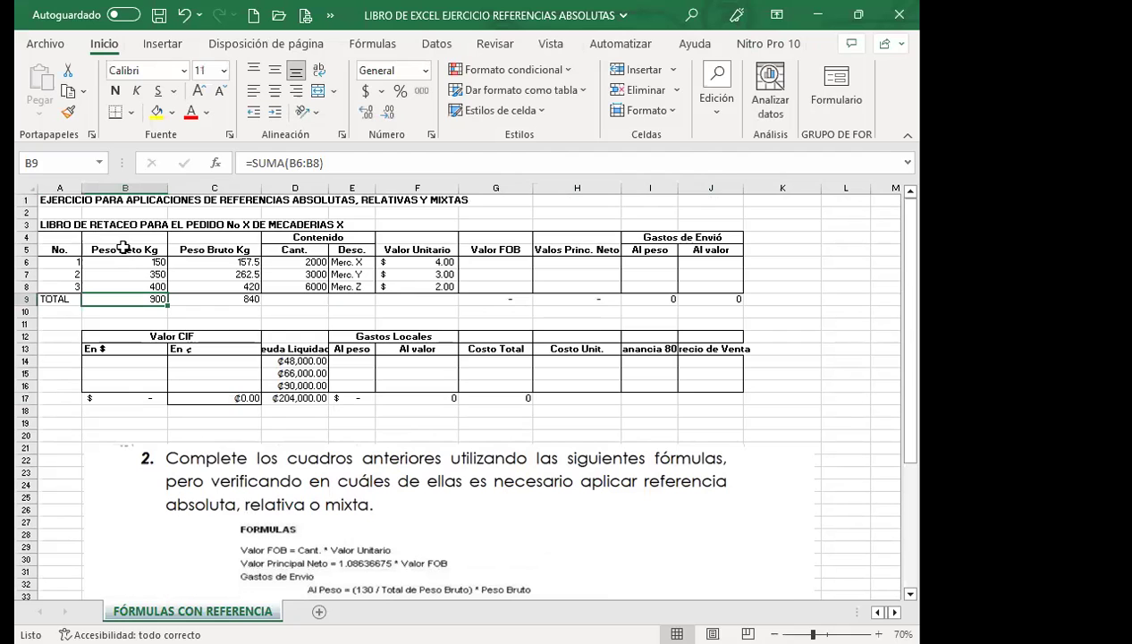
{"action": "scroll", "coordinate": [386, 557], "scroll_direction": "down", "scroll_amount": 2}
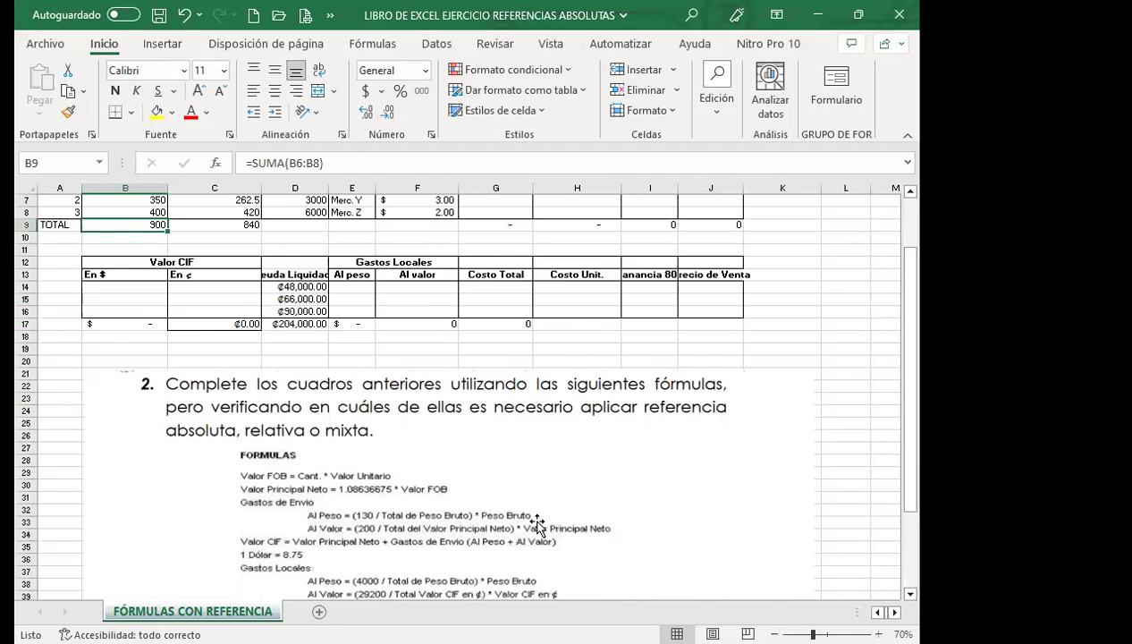
{"action": "scroll", "coordinate": [114, 272], "scroll_direction": "up", "scroll_amount": 2}
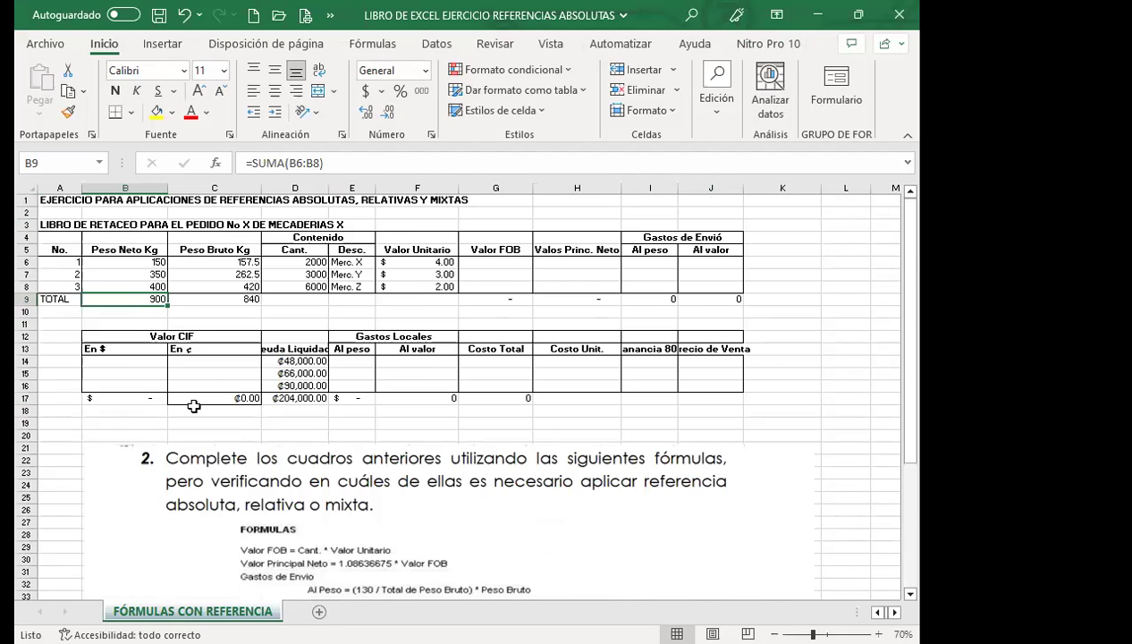
{"action": "left_click", "coordinate": [114, 262]}
{"action": "left_click", "coordinate": [116, 275]}
{"action": "left_click", "coordinate": [119, 287]}
{"action": "left_click", "coordinate": [125, 262]}
{"action": "left_click", "coordinate": [129, 276]}
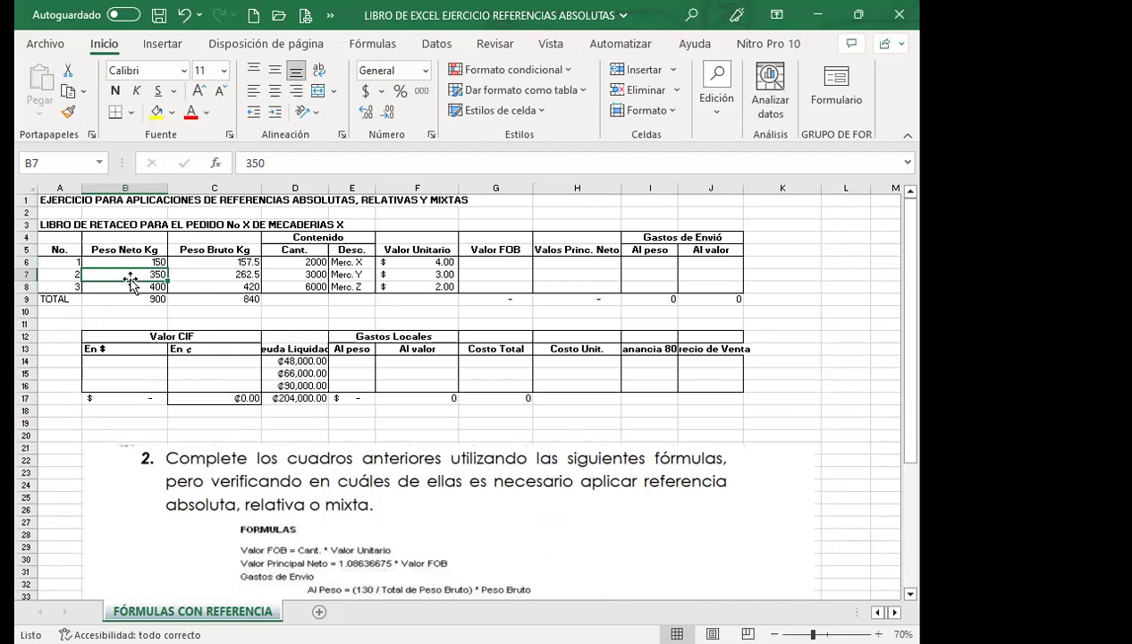
{"action": "left_click", "coordinate": [193, 299]}
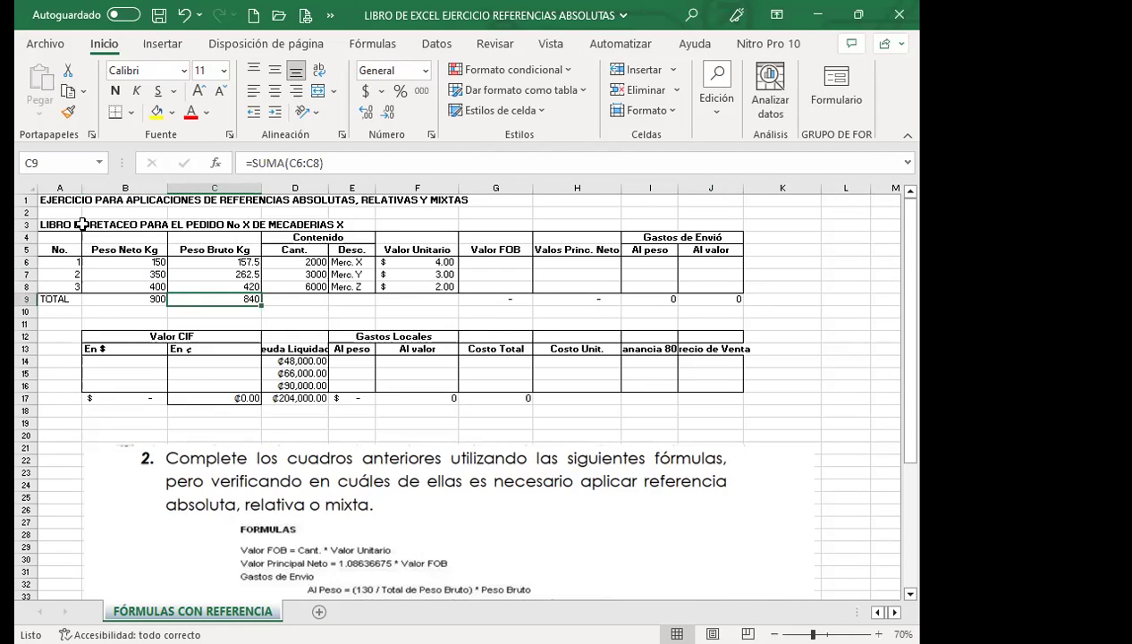
Try narrowing column A, undo to keep it wide, and check the TOTAL label in A9.
{"action": "left_click_drag", "start_coordinate": [80, 189], "coordinate": [59, 188]}
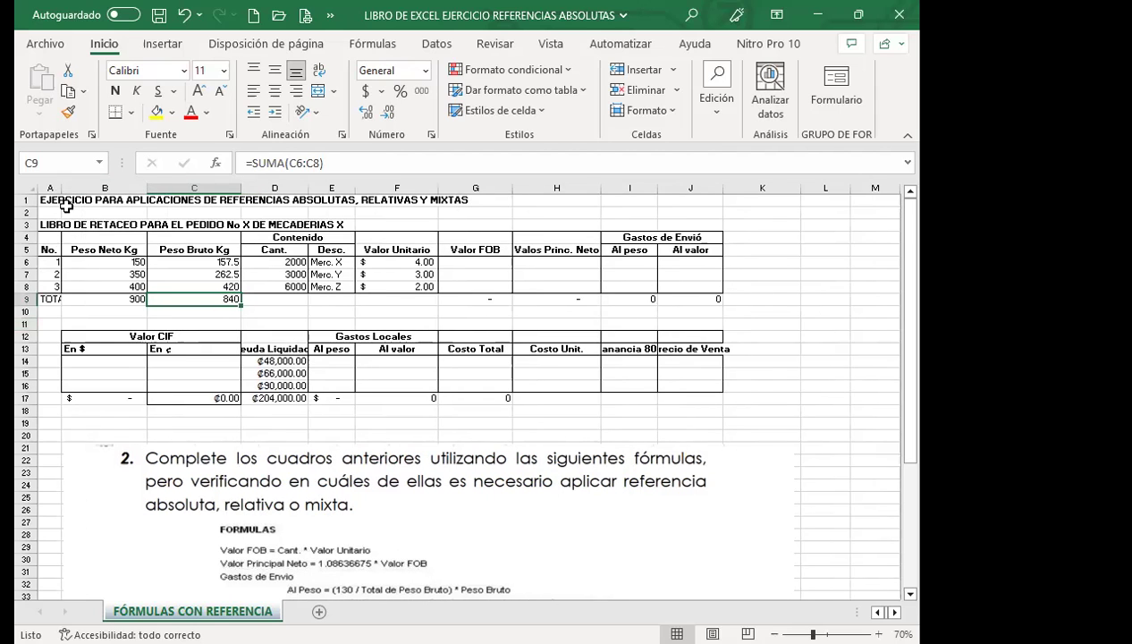
{"action": "key", "text": "ctrl+z"}
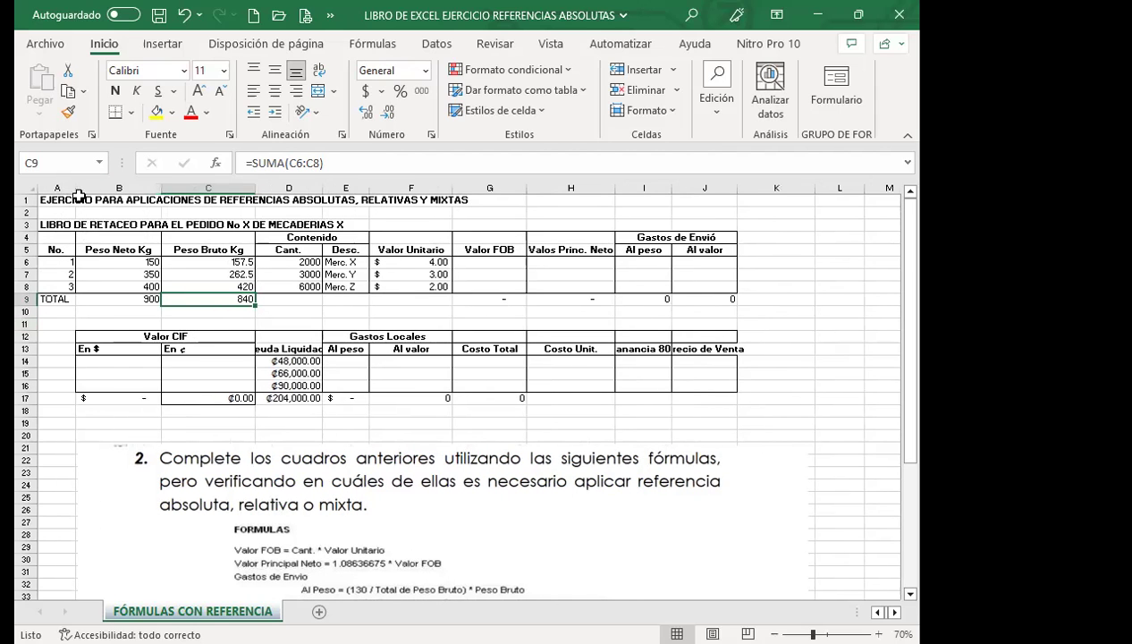
{"action": "left_click", "coordinate": [60, 301]}
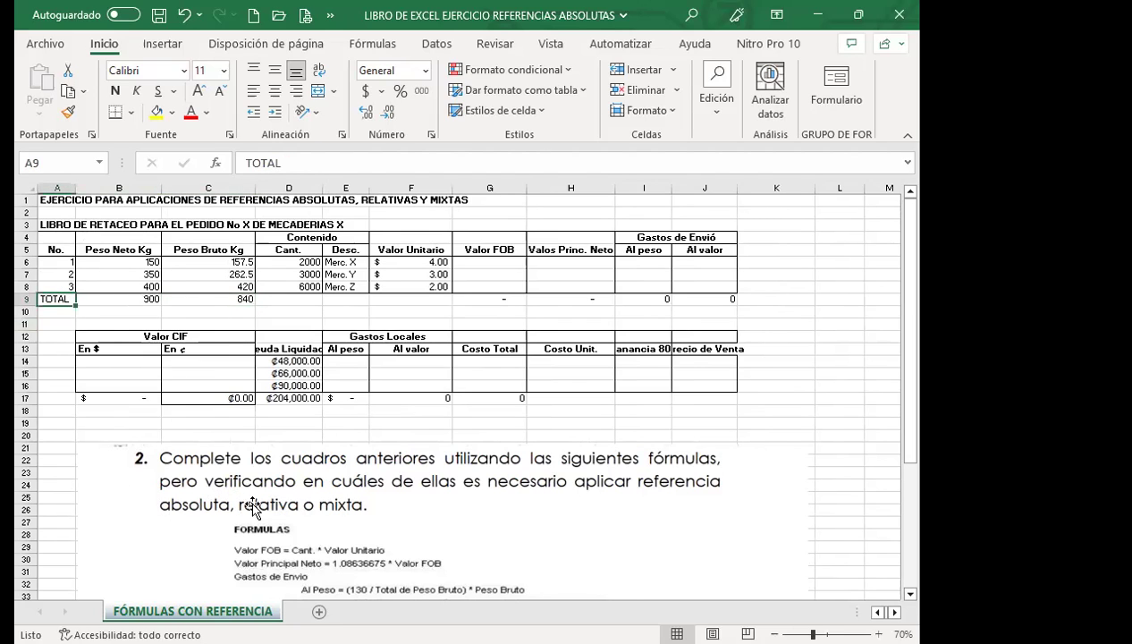
{"action": "left_click", "coordinate": [806, 414]}
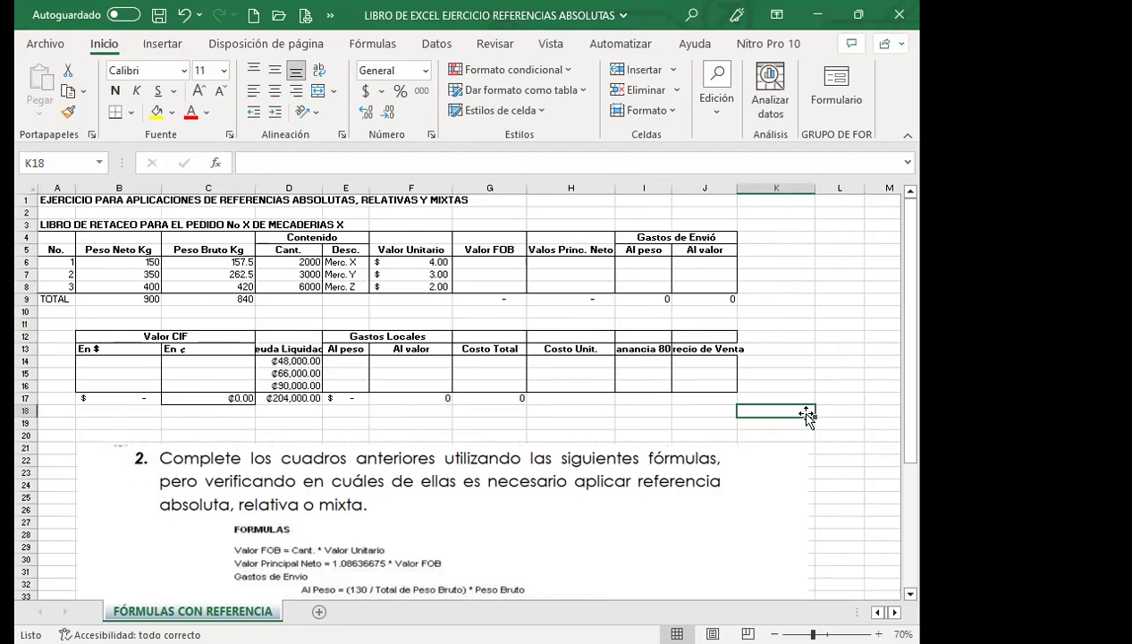
Return to Firefox, reload, and open the Foro de discusión clase #8 unit from lesson 2.4.
{"action": "left_click", "coordinate": [821, 16]}
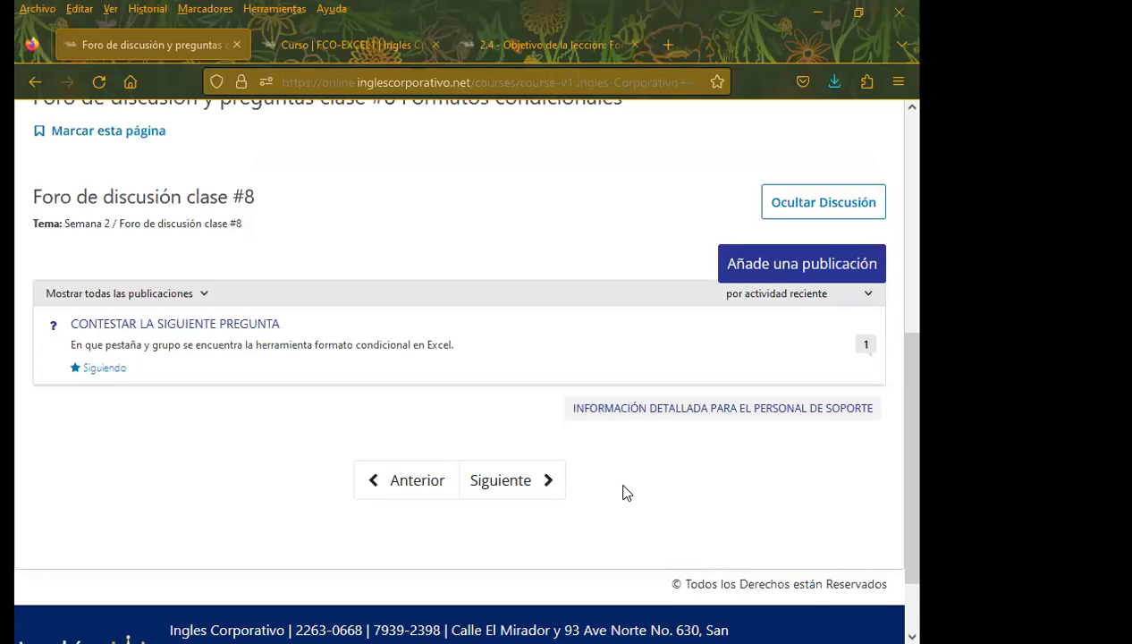
{"action": "key", "text": "F5"}
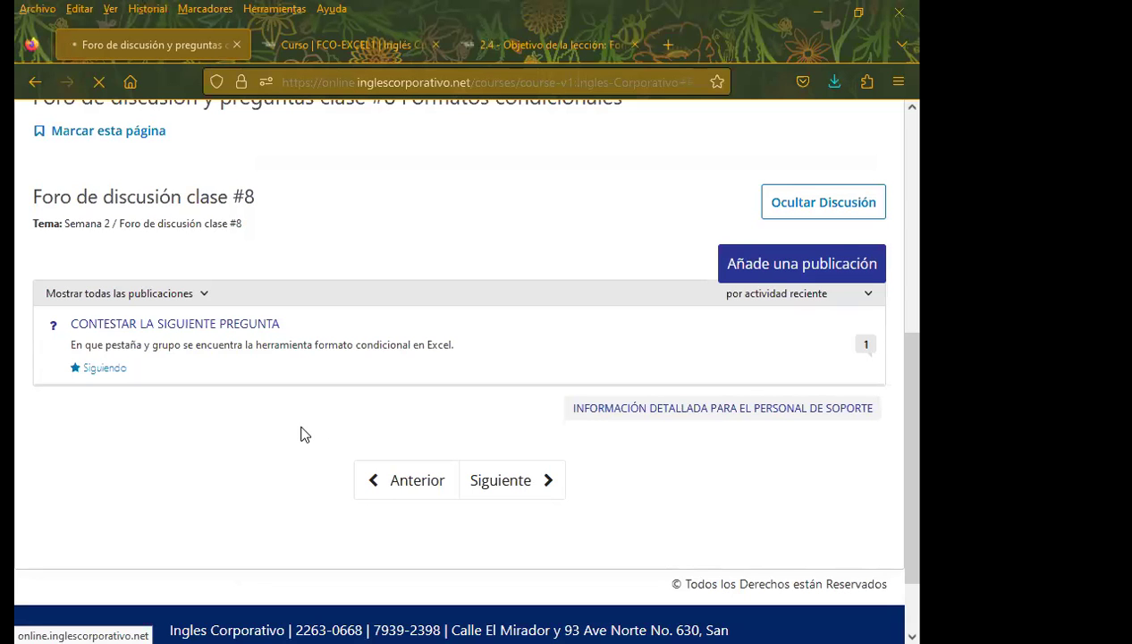
{"action": "left_click", "coordinate": [555, 41]}
{"action": "scroll", "coordinate": [225, 438], "scroll_direction": "up", "scroll_amount": 5}
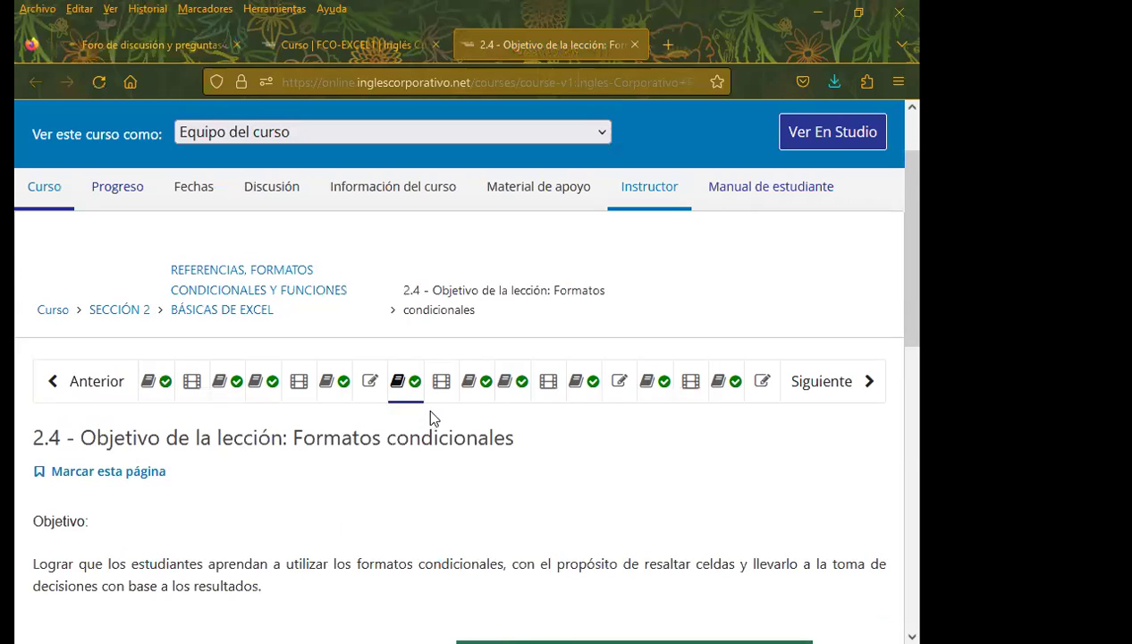
{"action": "left_click", "coordinate": [478, 392]}
{"action": "scroll", "coordinate": [565, 496], "scroll_direction": "down", "scroll_amount": 2}
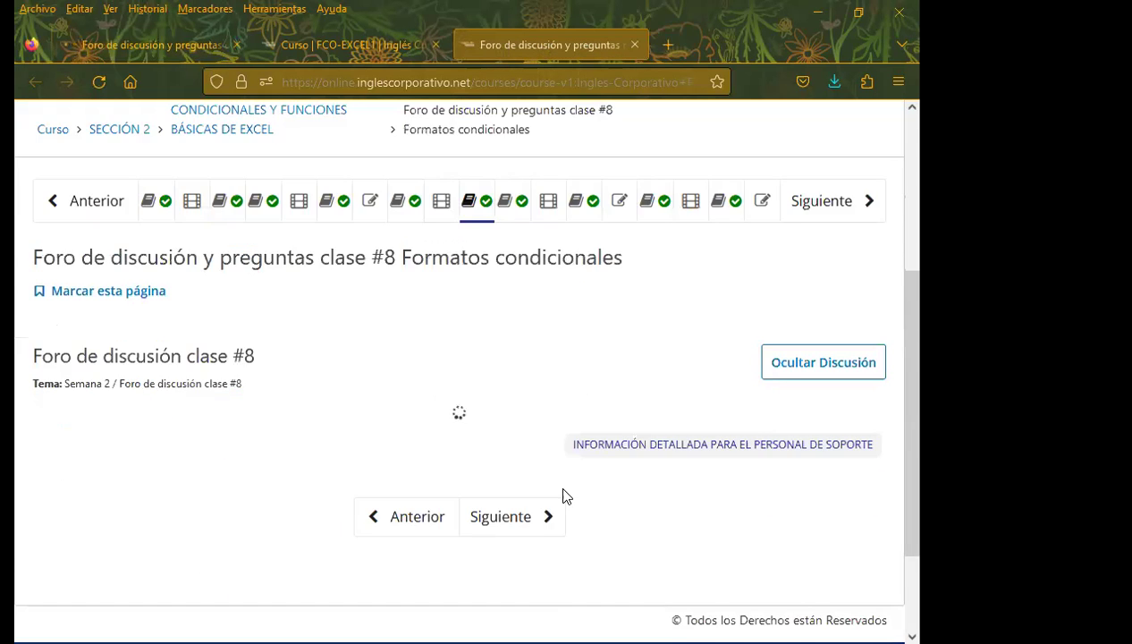
{"action": "scroll", "coordinate": [560, 495], "scroll_direction": "down", "scroll_amount": 2}
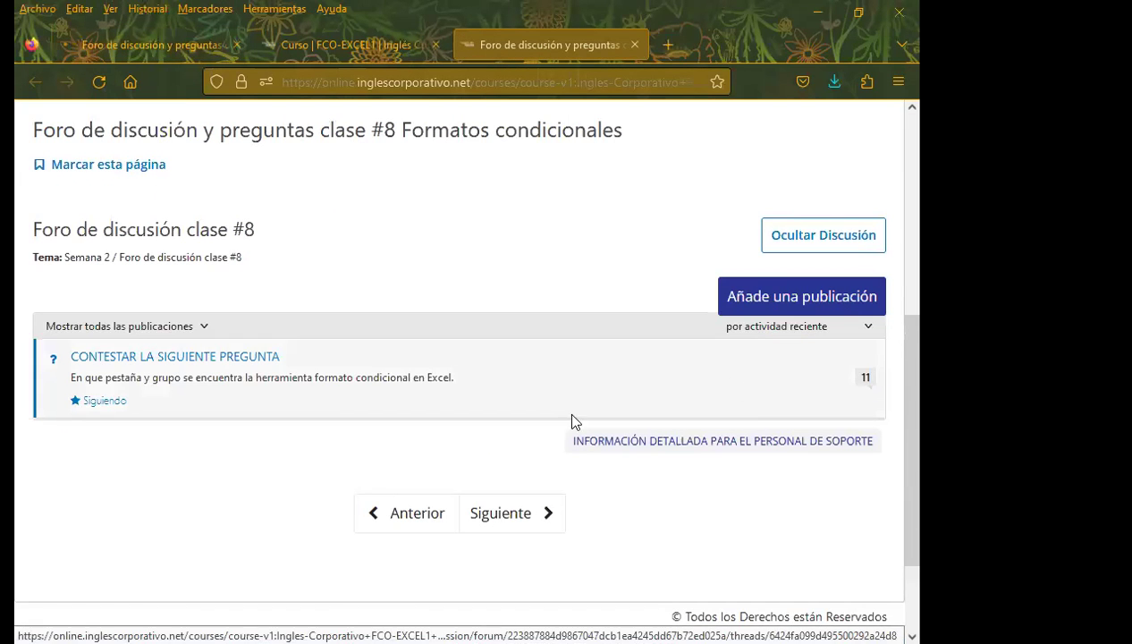
Open the CONTESTAR LA SIGUIENTE PREGUNTA thread, start a comment on the first response, and fetch the reply text.
{"action": "left_click", "coordinate": [565, 409]}
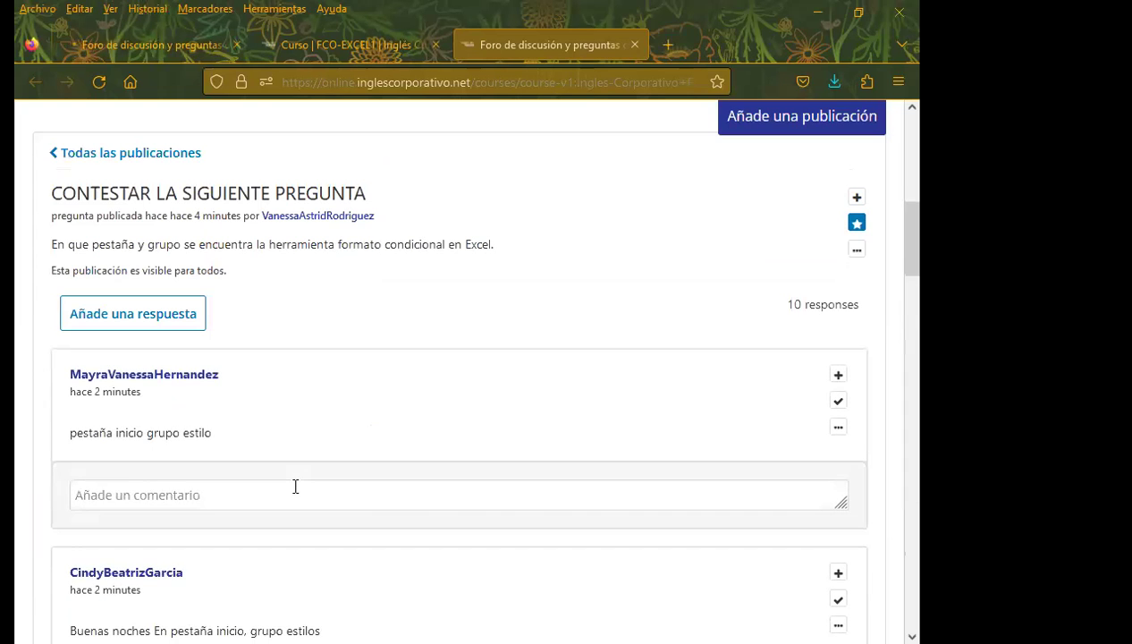
{"action": "scroll", "coordinate": [295, 486], "scroll_direction": "down", "scroll_amount": 2}
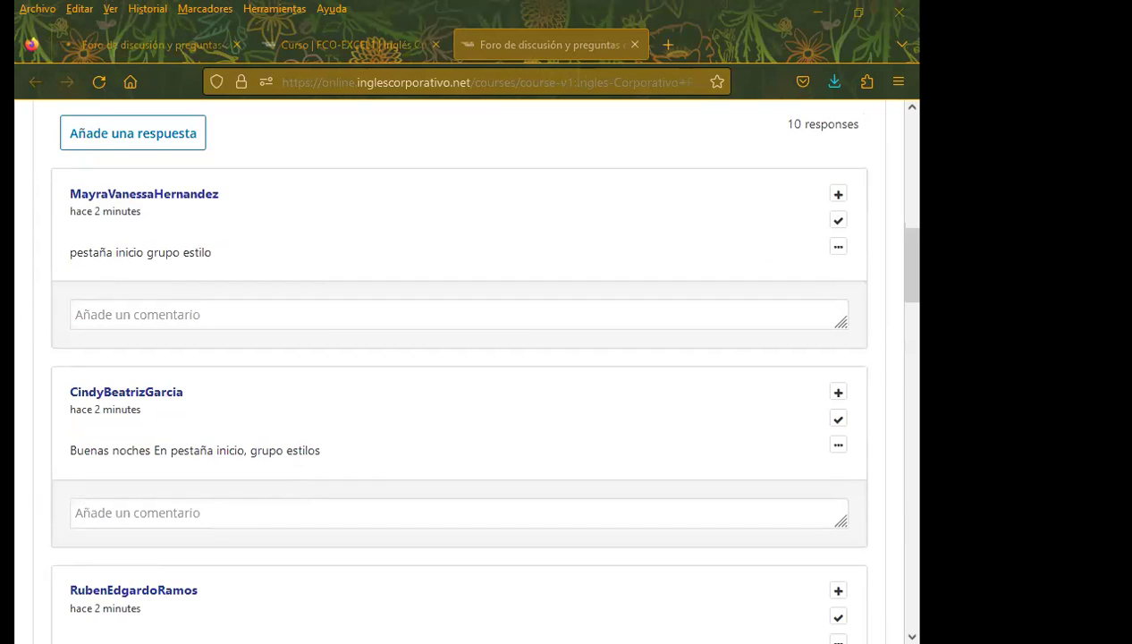
{"action": "left_click", "coordinate": [237, 327]}
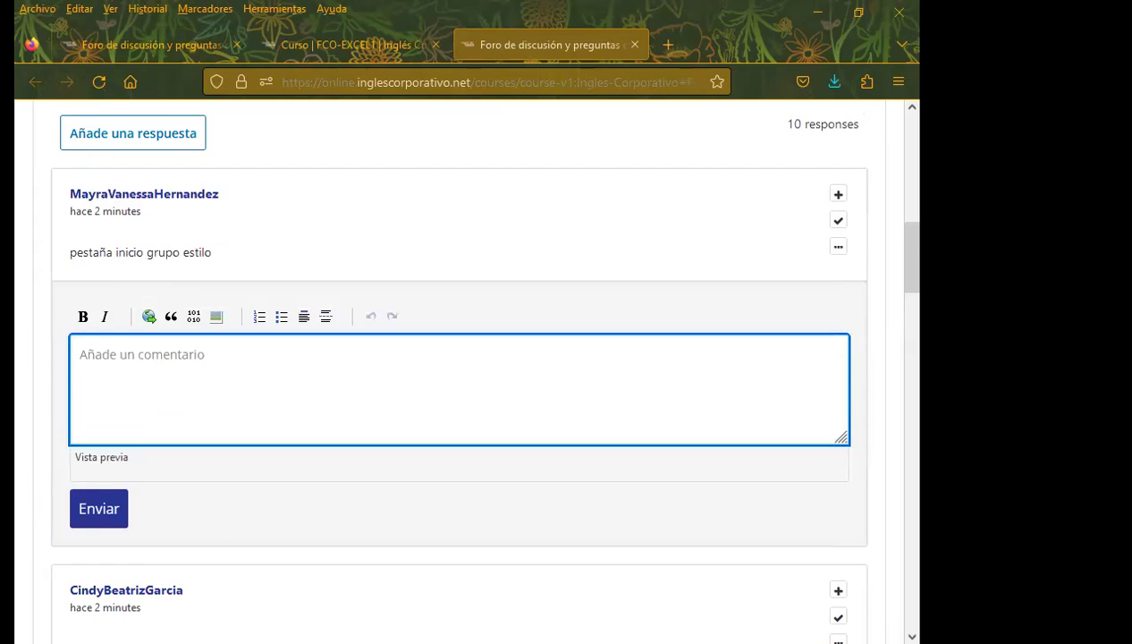
{"action": "key", "text": "alt+Tab"}
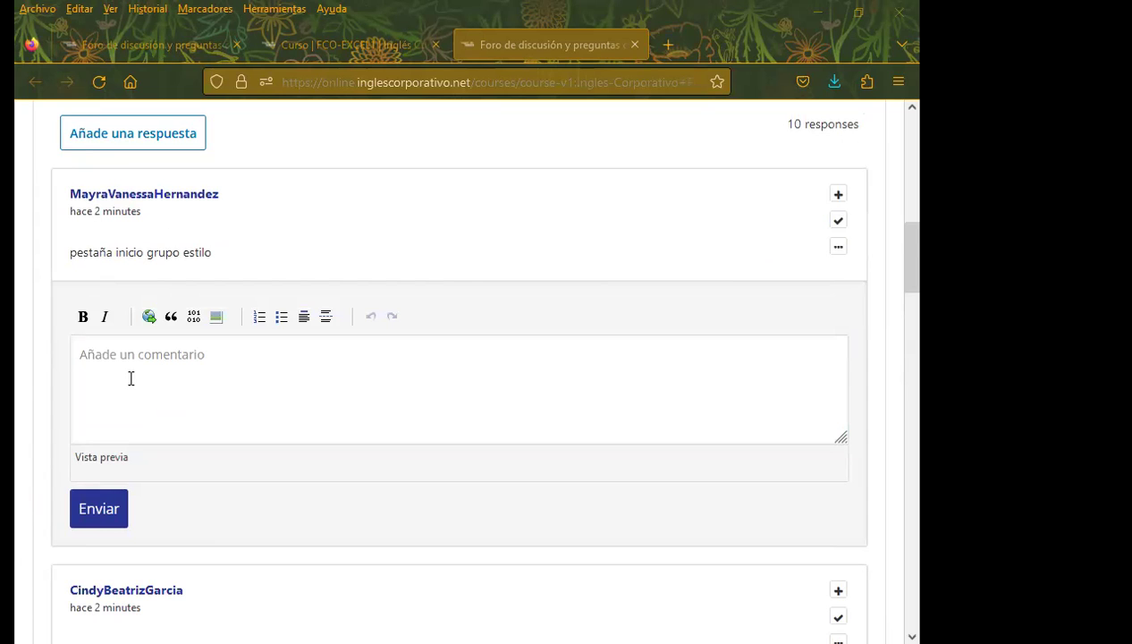
{"action": "key", "text": "alt+Tab"}
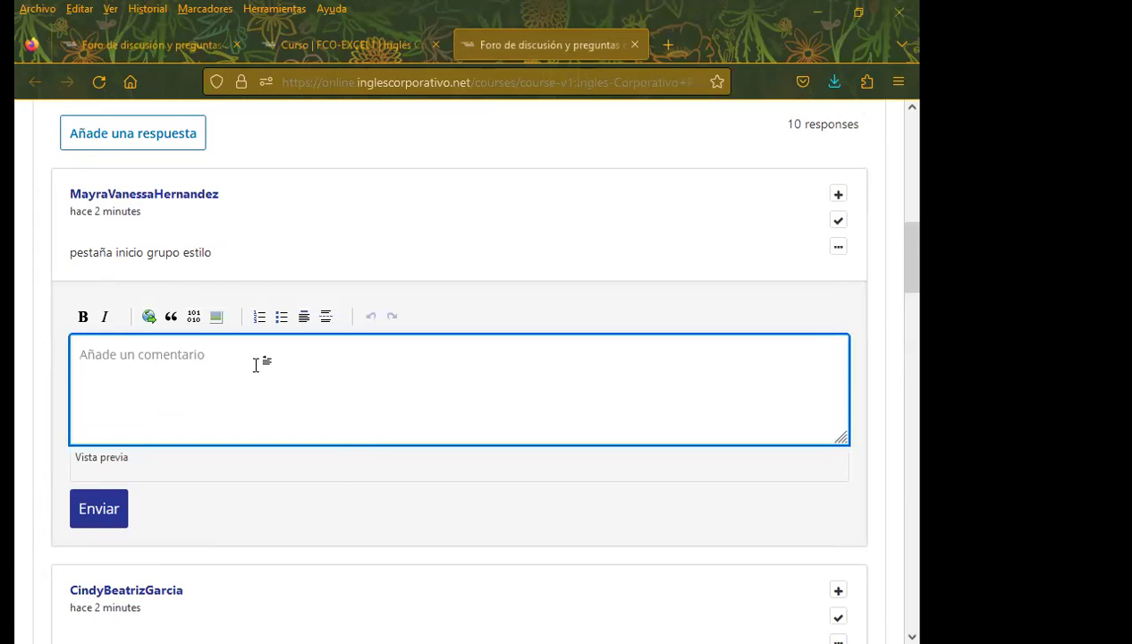
{"action": "key", "text": "alt+Tab"}
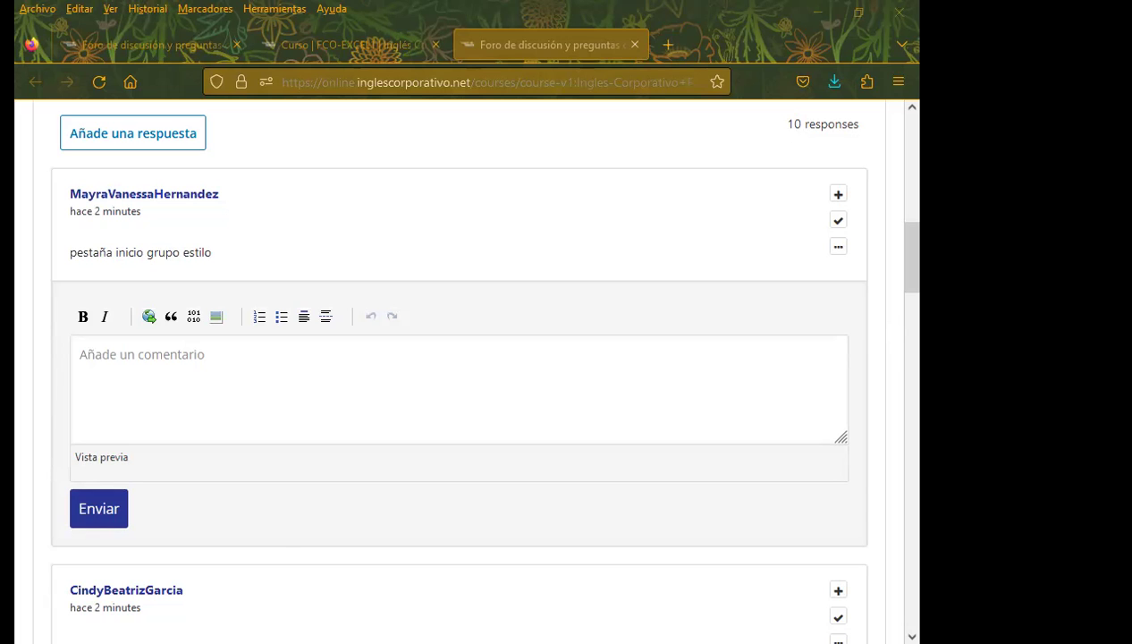
Paste and post 'Saludos. Gracias por su respuesta.' under the first three student responses.
{"action": "left_click", "coordinate": [114, 369]}
{"action": "key", "text": "ctrl+v"}
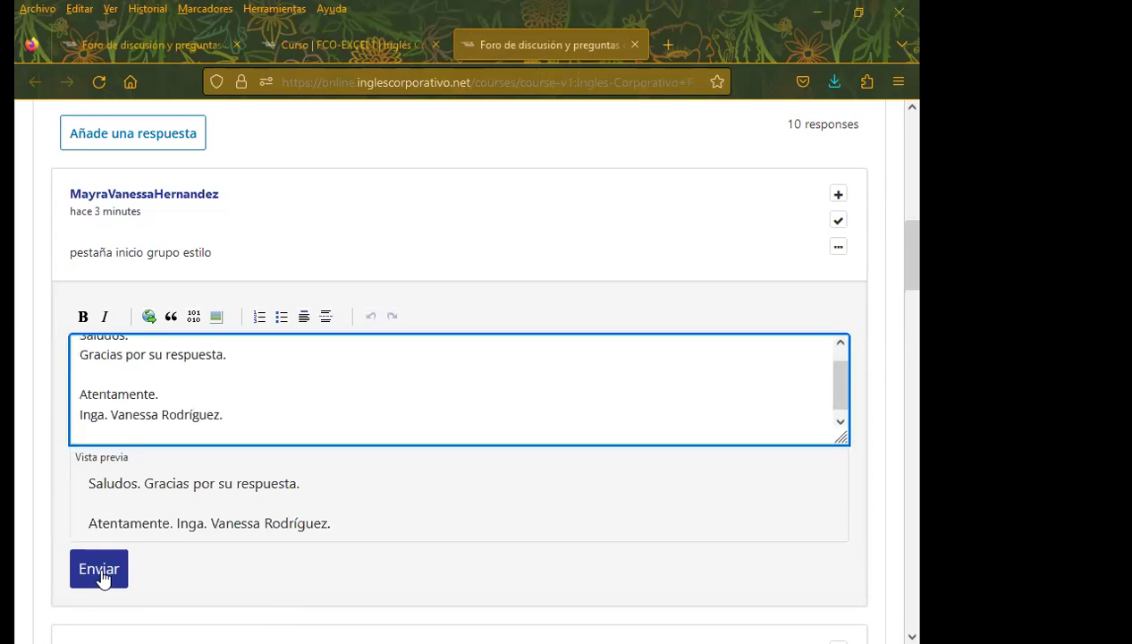
{"action": "left_click", "coordinate": [101, 572]}
{"action": "scroll", "coordinate": [83, 442], "scroll_direction": "down", "scroll_amount": 2}
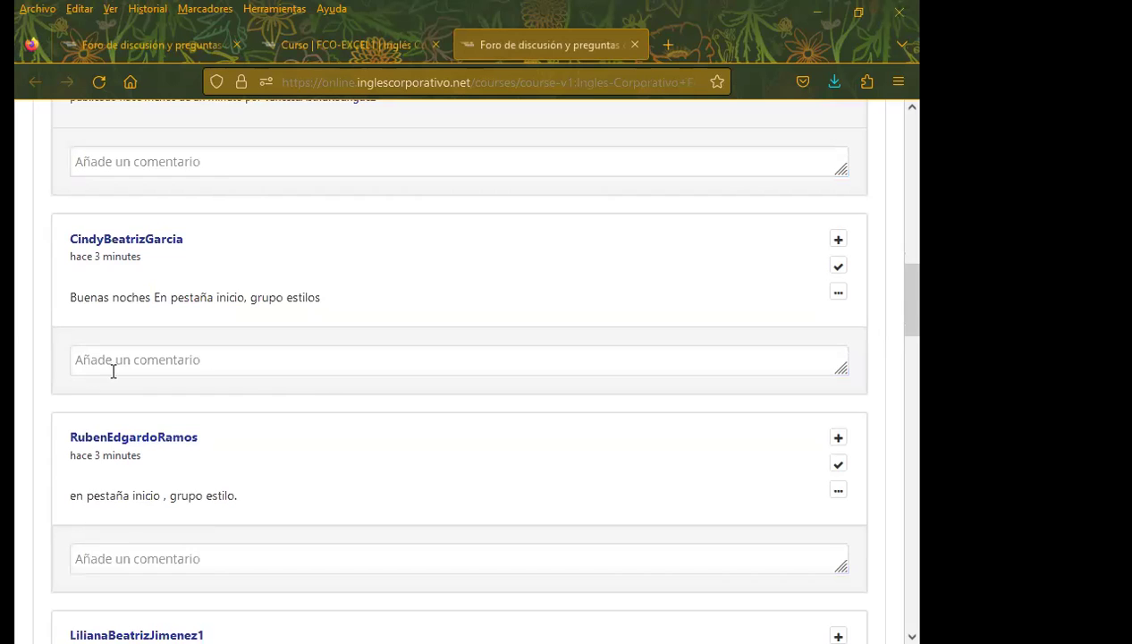
{"action": "left_click", "coordinate": [110, 371]}
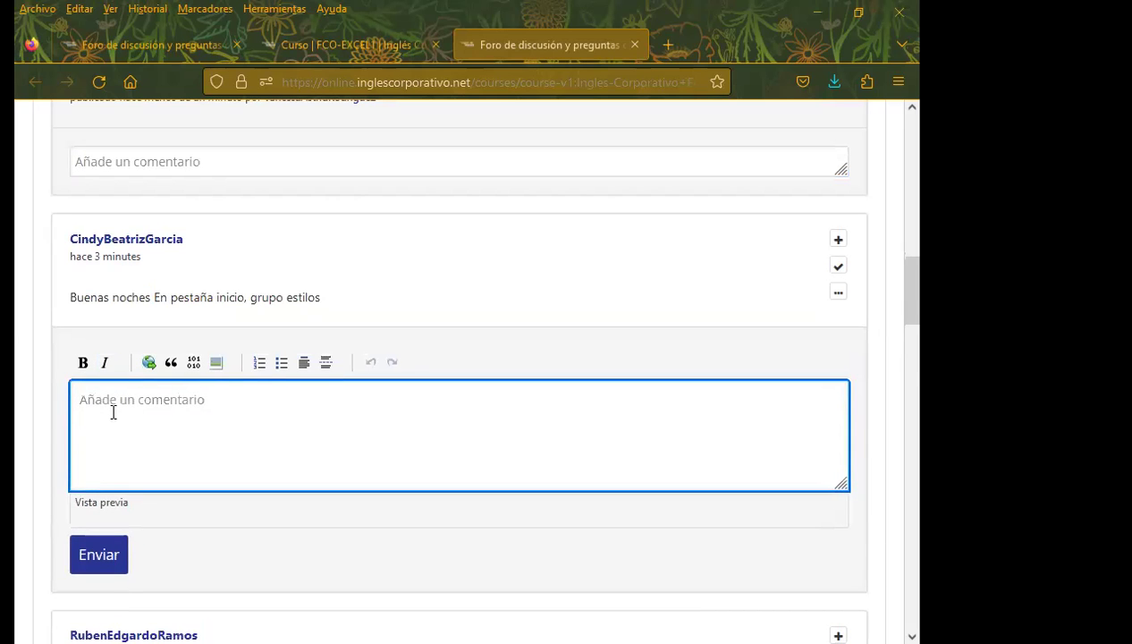
{"action": "key", "text": "ctrl+v"}
{"action": "scroll", "coordinate": [85, 525], "scroll_direction": "down", "scroll_amount": 2}
{"action": "left_click", "coordinate": [89, 439]}
{"action": "scroll", "coordinate": [18, 450], "scroll_direction": "down", "scroll_amount": 2}
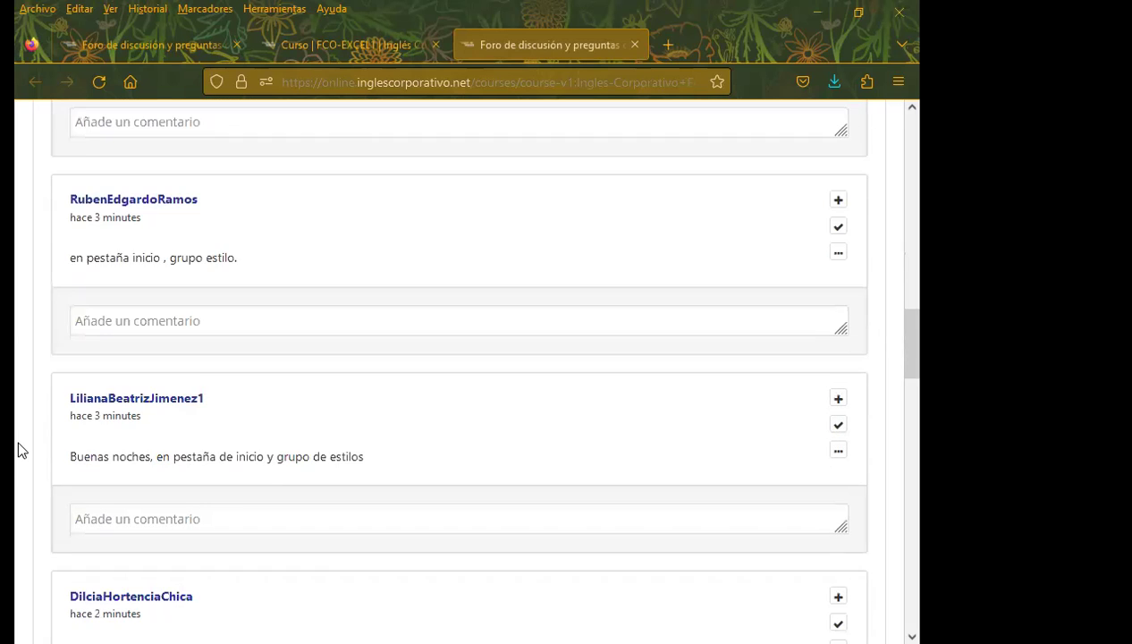
{"action": "left_click", "coordinate": [105, 319]}
{"action": "key", "text": "ctrl+v"}
{"action": "scroll", "coordinate": [40, 485], "scroll_direction": "down", "scroll_amount": 1}
{"action": "left_click", "coordinate": [89, 401]}
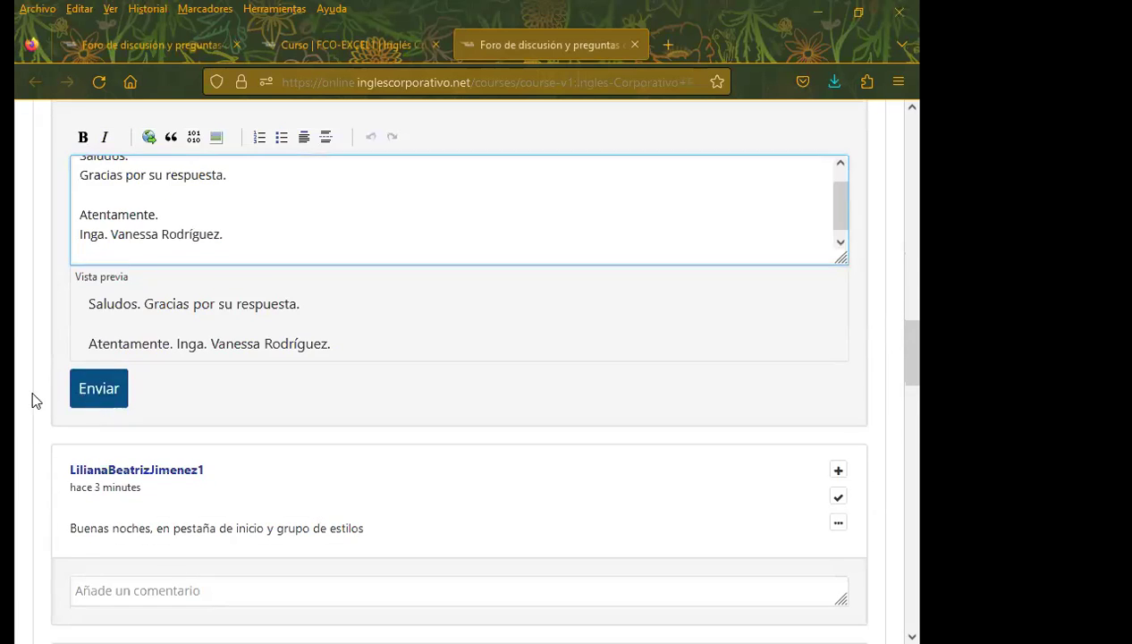
Post the same thank-you comment under the next three student responses.
{"action": "scroll", "coordinate": [61, 394], "scroll_direction": "down", "scroll_amount": 3}
{"action": "left_click", "coordinate": [105, 382]}
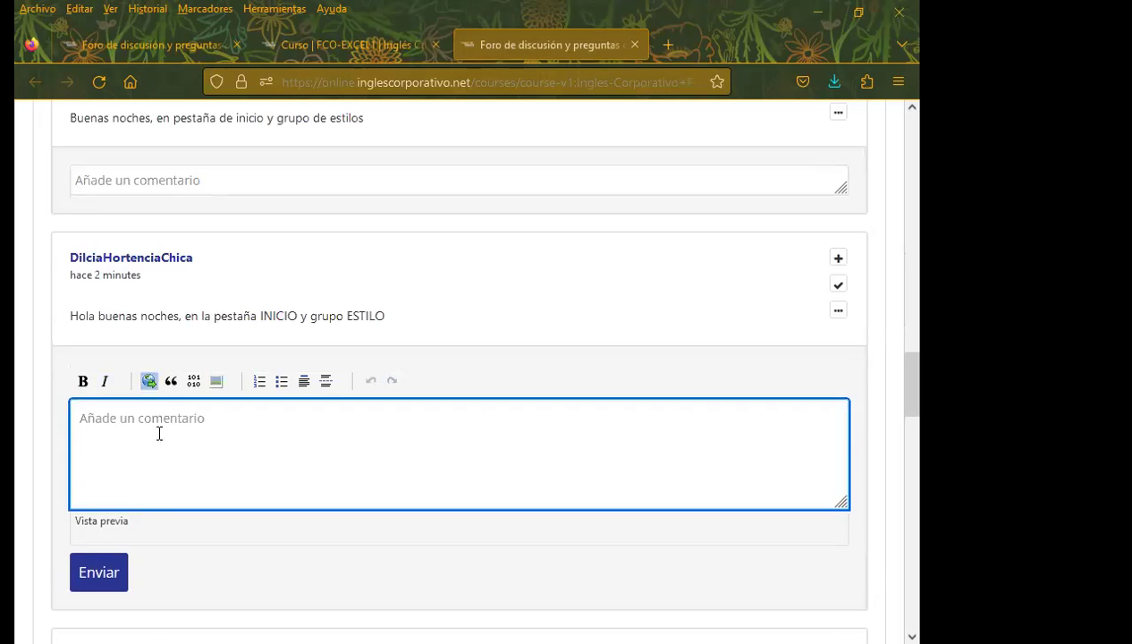
{"action": "key", "text": "ctrl+v"}
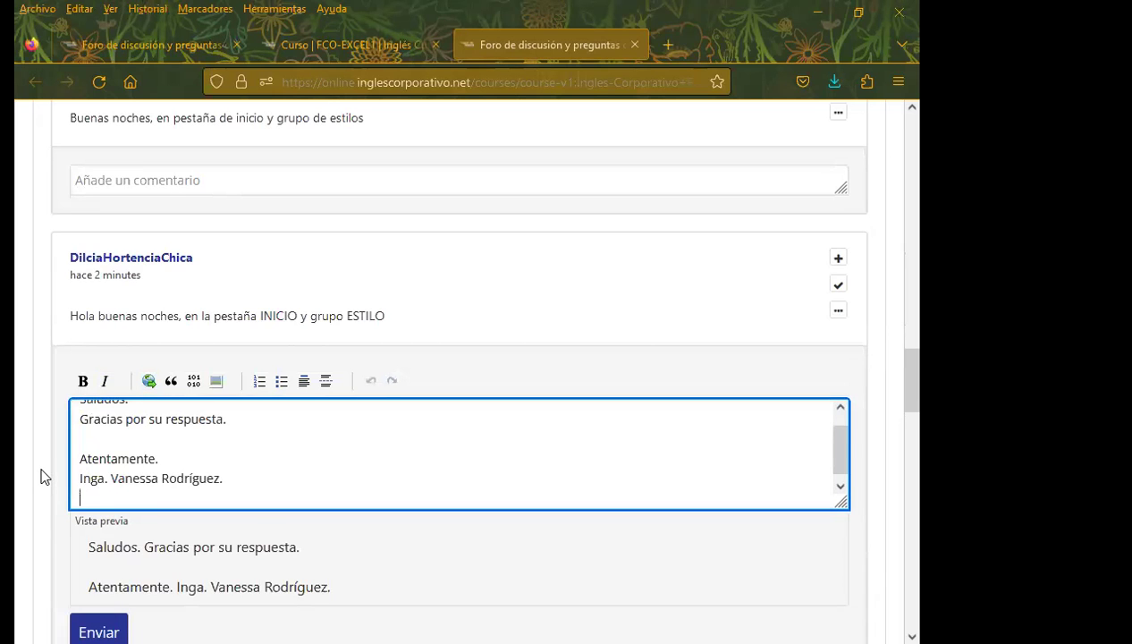
{"action": "scroll", "coordinate": [51, 478], "scroll_direction": "down", "scroll_amount": 1}
{"action": "left_click", "coordinate": [101, 554]}
{"action": "scroll", "coordinate": [25, 492], "scroll_direction": "down", "scroll_amount": 2}
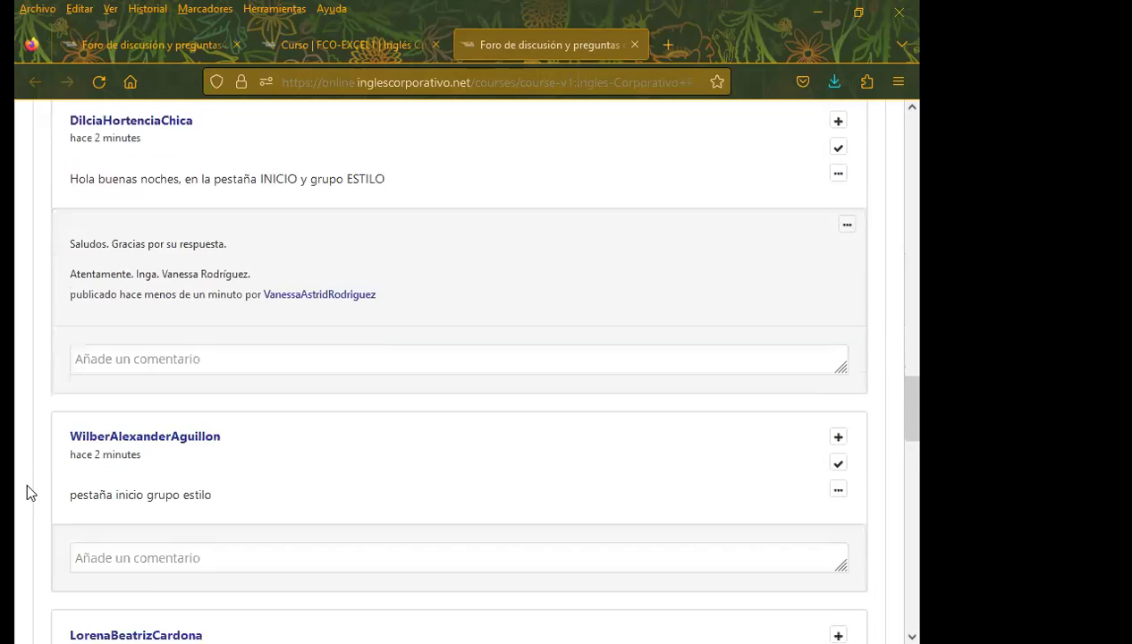
{"action": "left_click", "coordinate": [107, 426]}
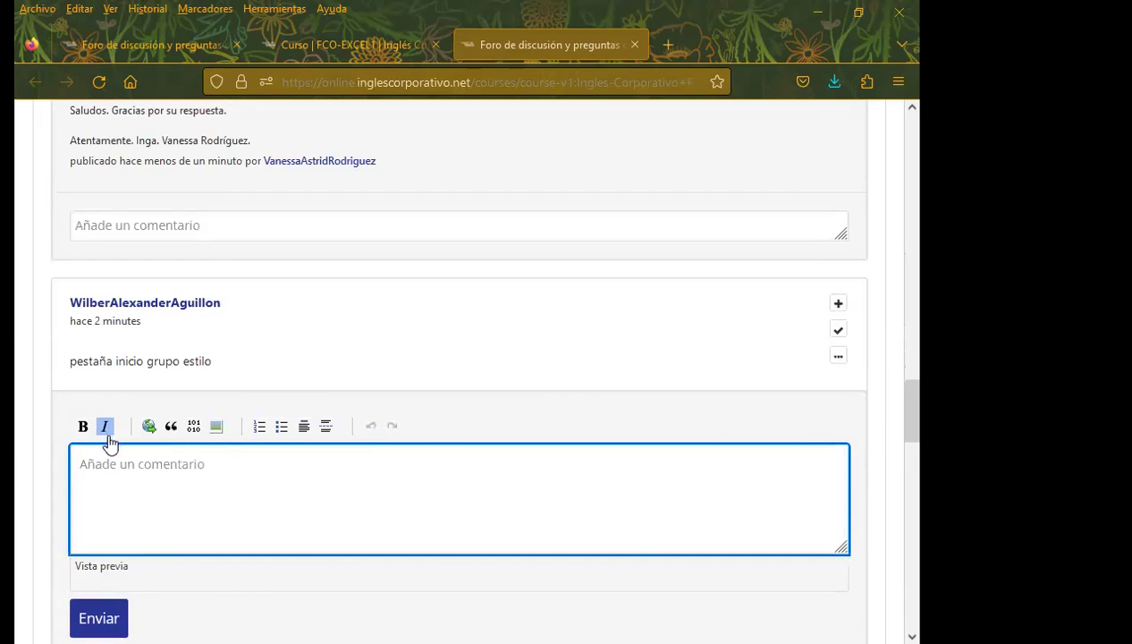
{"action": "key", "text": "ctrl+v"}
{"action": "scroll", "coordinate": [31, 455], "scroll_direction": "down", "scroll_amount": 3}
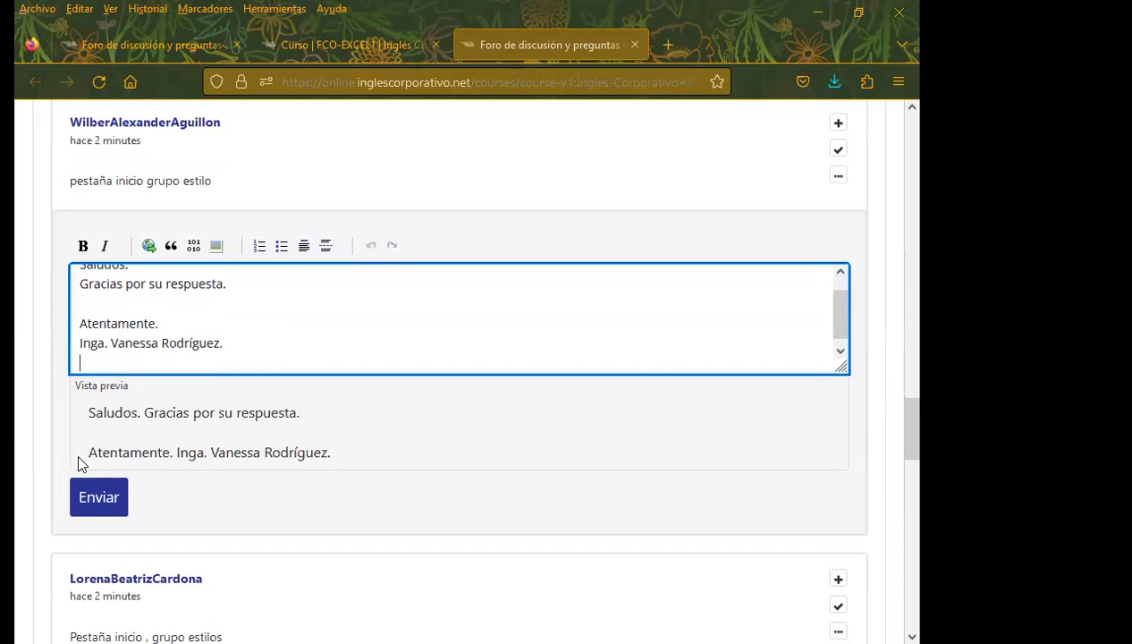
{"action": "left_click", "coordinate": [99, 498]}
{"action": "scroll", "coordinate": [23, 490], "scroll_direction": "down", "scroll_amount": 2}
{"action": "left_click", "coordinate": [99, 474]}
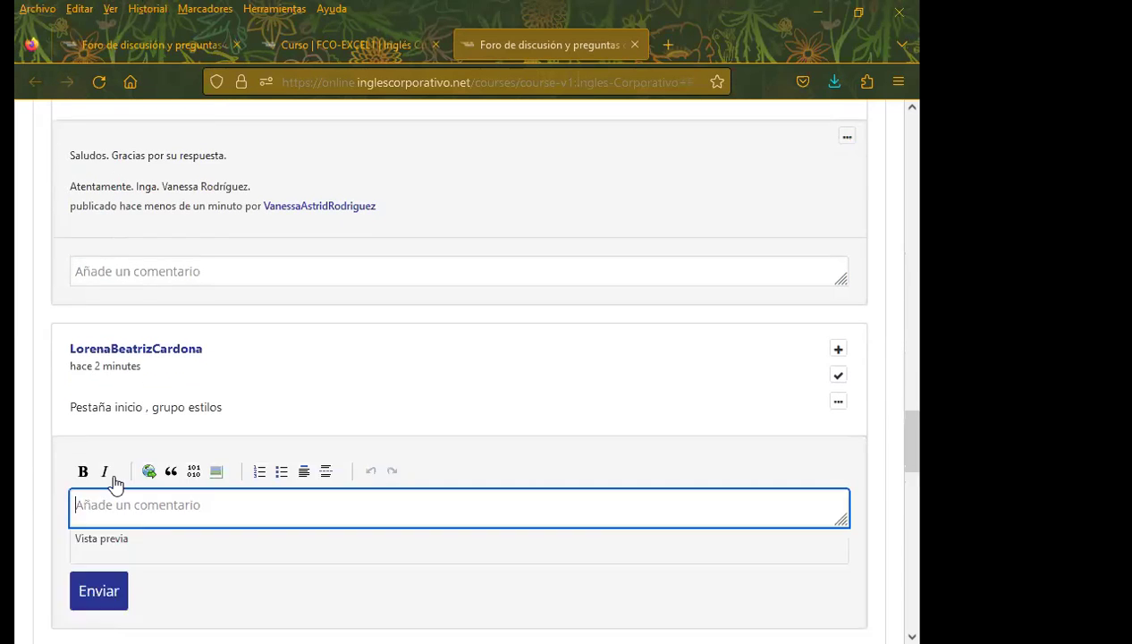
{"action": "key", "text": "ctrl+v"}
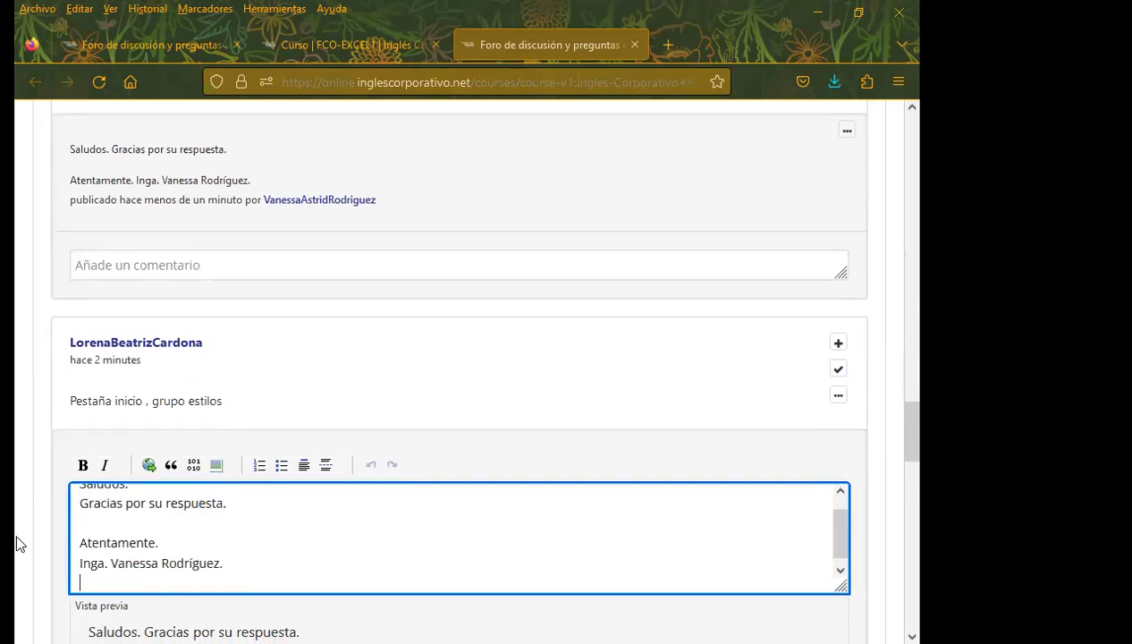
{"action": "scroll", "coordinate": [12, 538], "scroll_direction": "down", "scroll_amount": 5}
{"action": "left_click", "coordinate": [94, 285]}
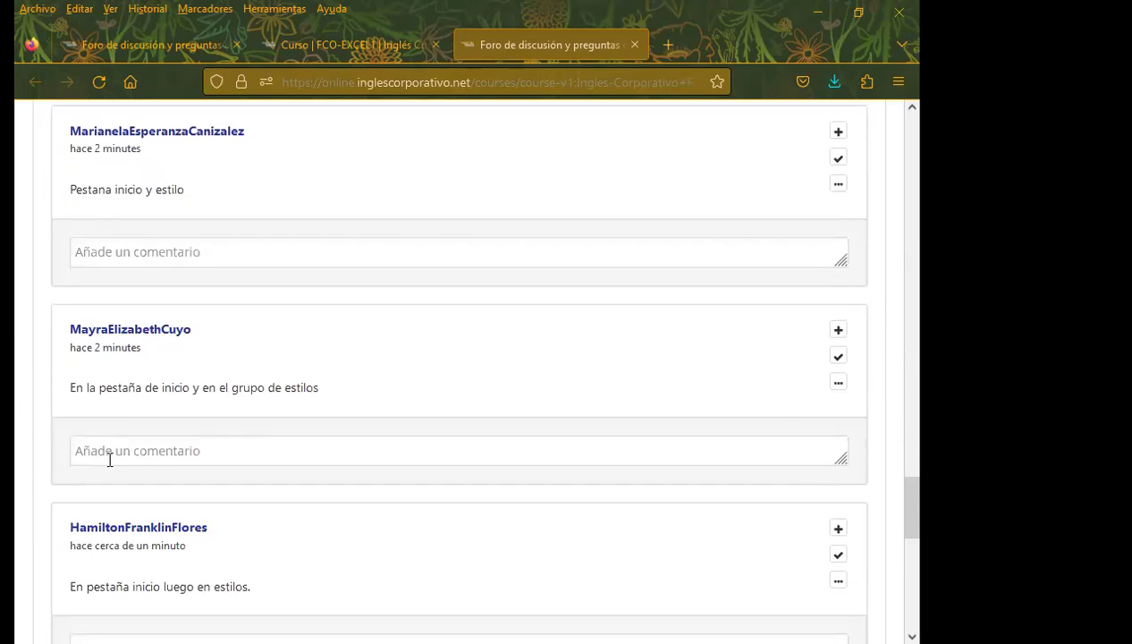
Post the thank-you comment under the last two student responses, including the final one.
{"action": "left_click", "coordinate": [110, 453]}
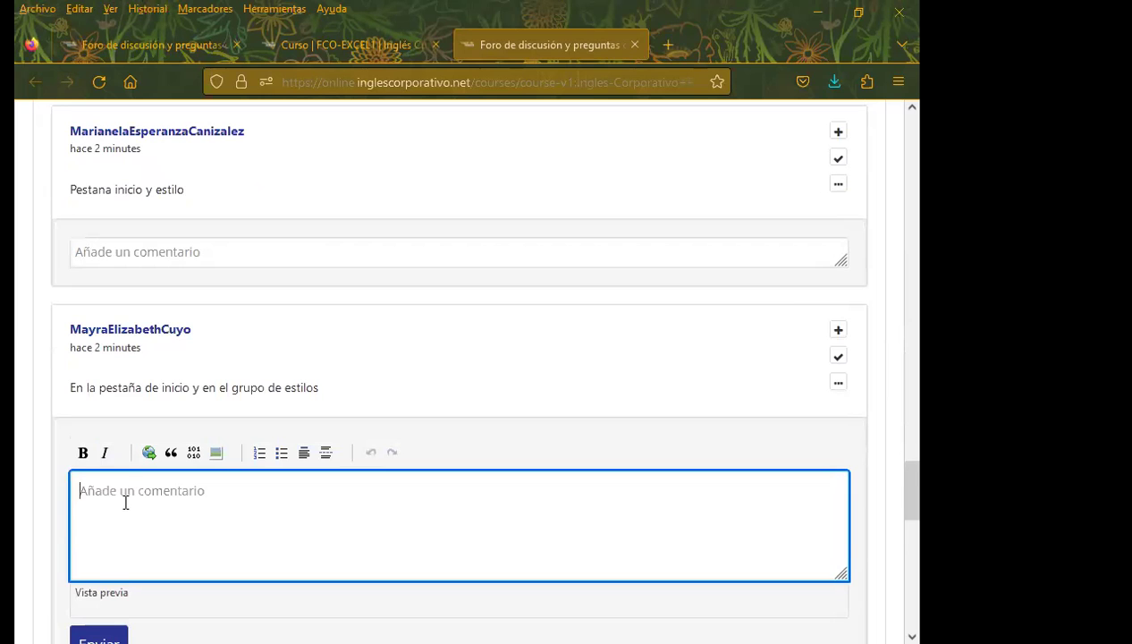
{"action": "key", "text": "ctrl+v"}
{"action": "scroll", "coordinate": [74, 526], "scroll_direction": "down", "scroll_amount": 3}
{"action": "left_click", "coordinate": [115, 438]}
{"action": "scroll", "coordinate": [12, 454], "scroll_direction": "down", "scroll_amount": 3}
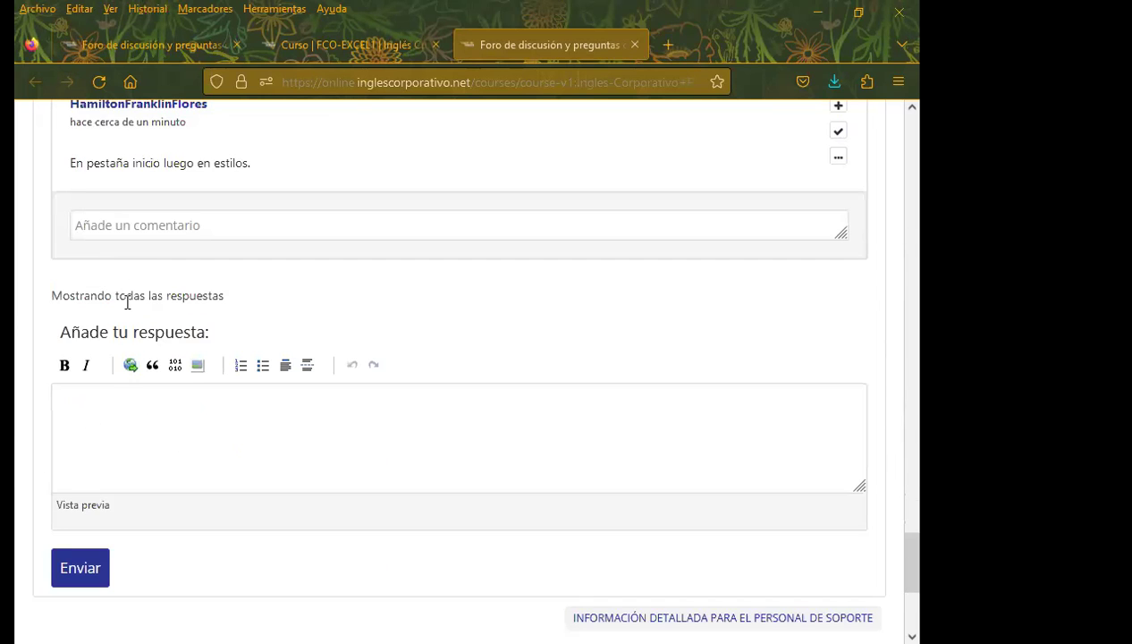
{"action": "left_click", "coordinate": [122, 224]}
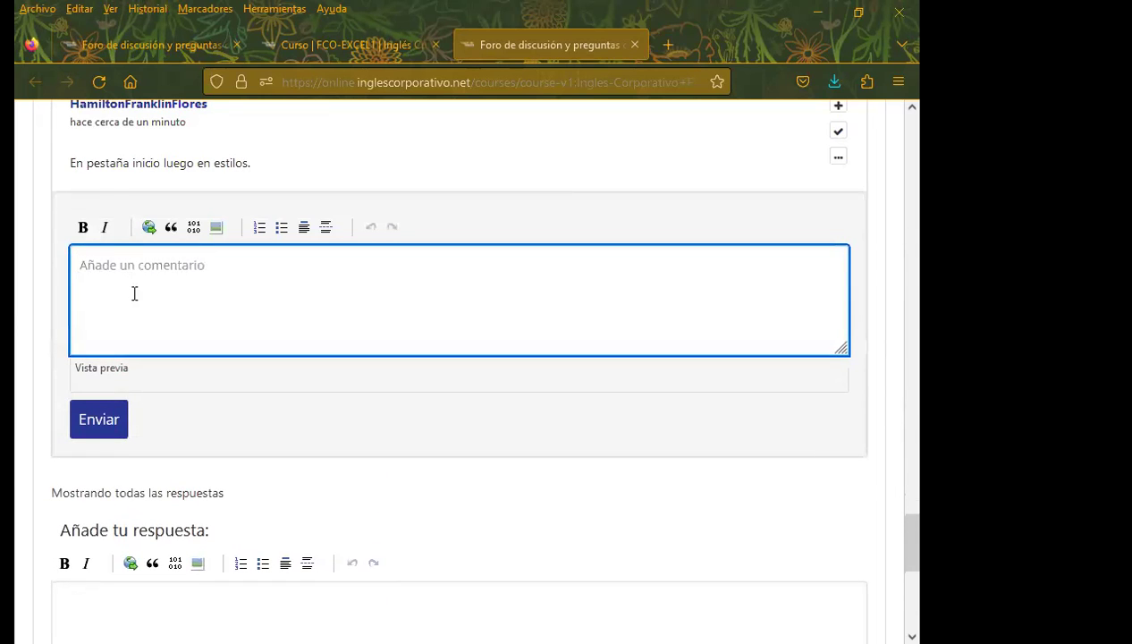
{"action": "key", "text": "ctrl+v"}
{"action": "scroll", "coordinate": [41, 380], "scroll_direction": "down", "scroll_amount": 1}
{"action": "left_click", "coordinate": [96, 398]}
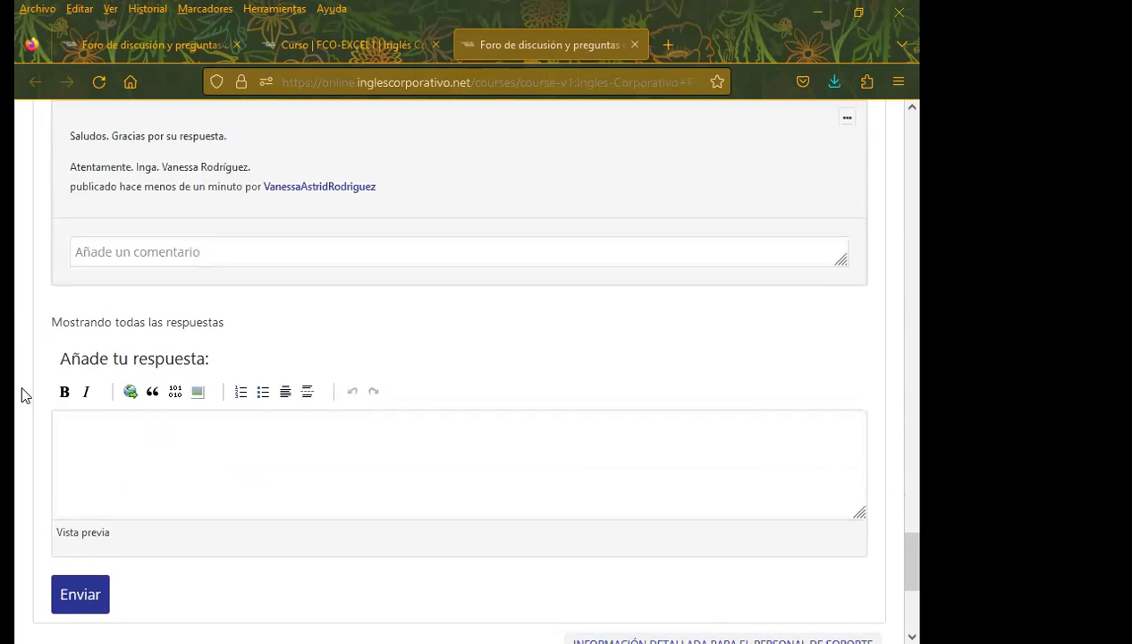
{"action": "scroll", "coordinate": [36, 398], "scroll_direction": "down", "scroll_amount": 2}
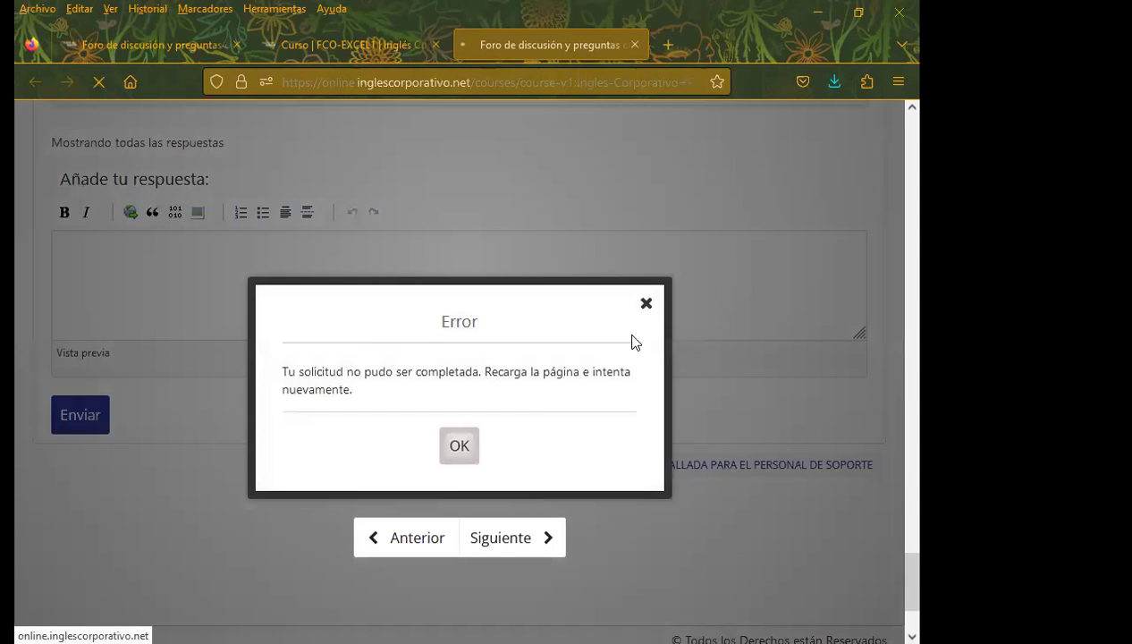
Dismiss the error notice and switch to the other forum tab, scrolling to the class #8 thread.
{"action": "left_click", "coordinate": [646, 304]}
{"action": "left_click", "coordinate": [184, 45]}
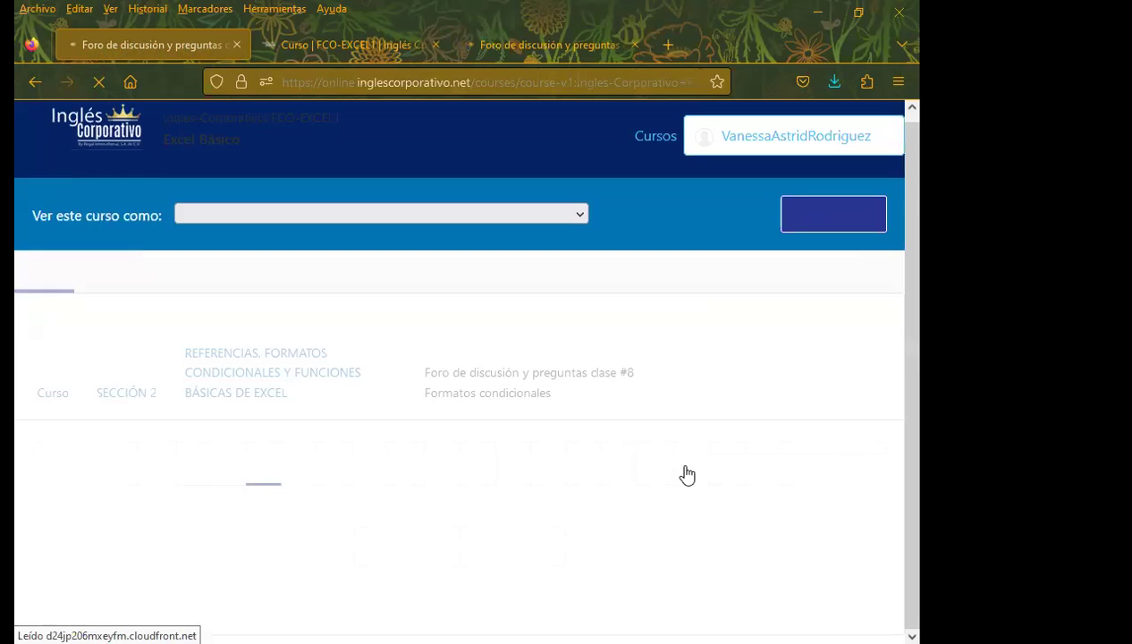
{"action": "scroll", "coordinate": [705, 530], "scroll_direction": "down", "scroll_amount": 2}
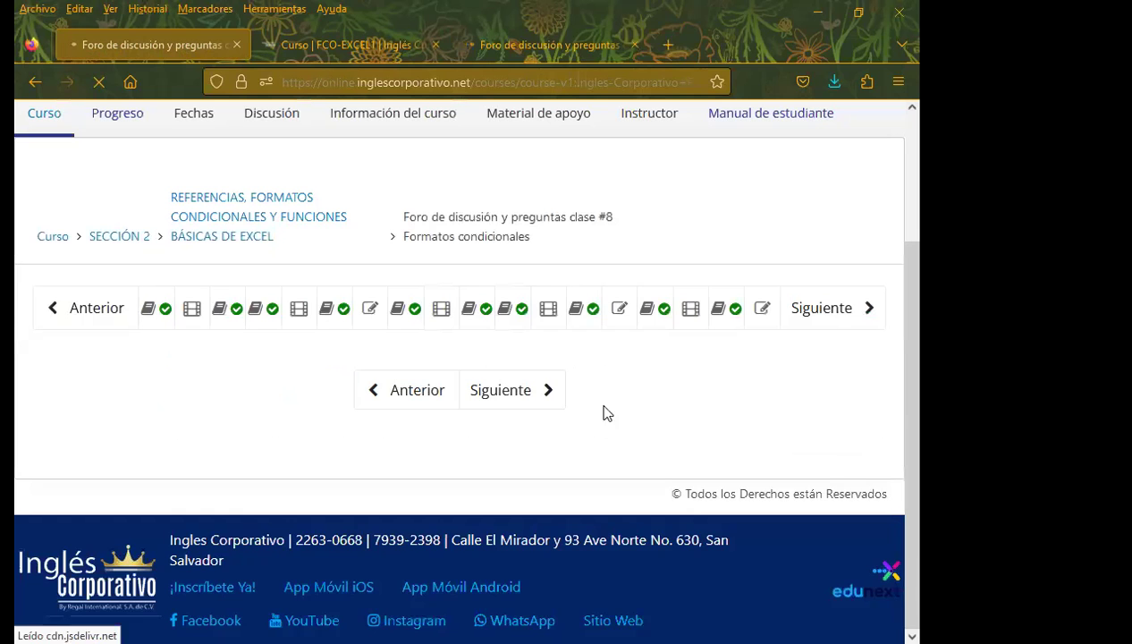
{"action": "scroll", "coordinate": [505, 419], "scroll_direction": "down", "scroll_amount": 1}
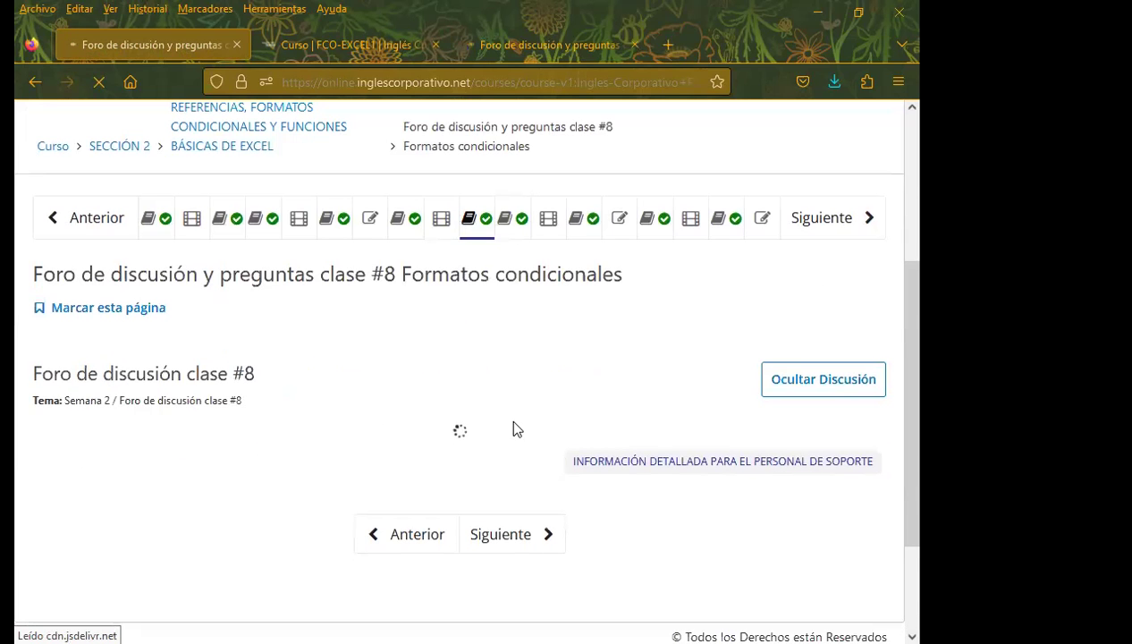
{"action": "scroll", "coordinate": [679, 418], "scroll_direction": "down", "scroll_amount": 1}
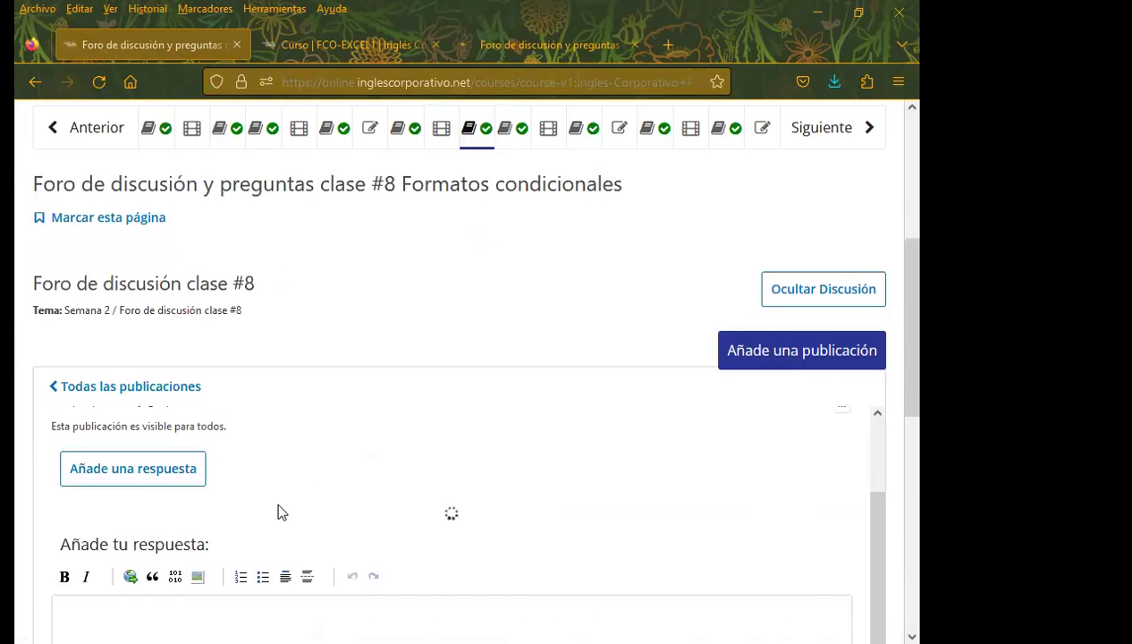
Post the pasted 'Saludos. Gracias por su respuesta.' comment under the next unthanked student response.
{"action": "scroll", "coordinate": [16, 514], "scroll_direction": "down", "scroll_amount": 1}
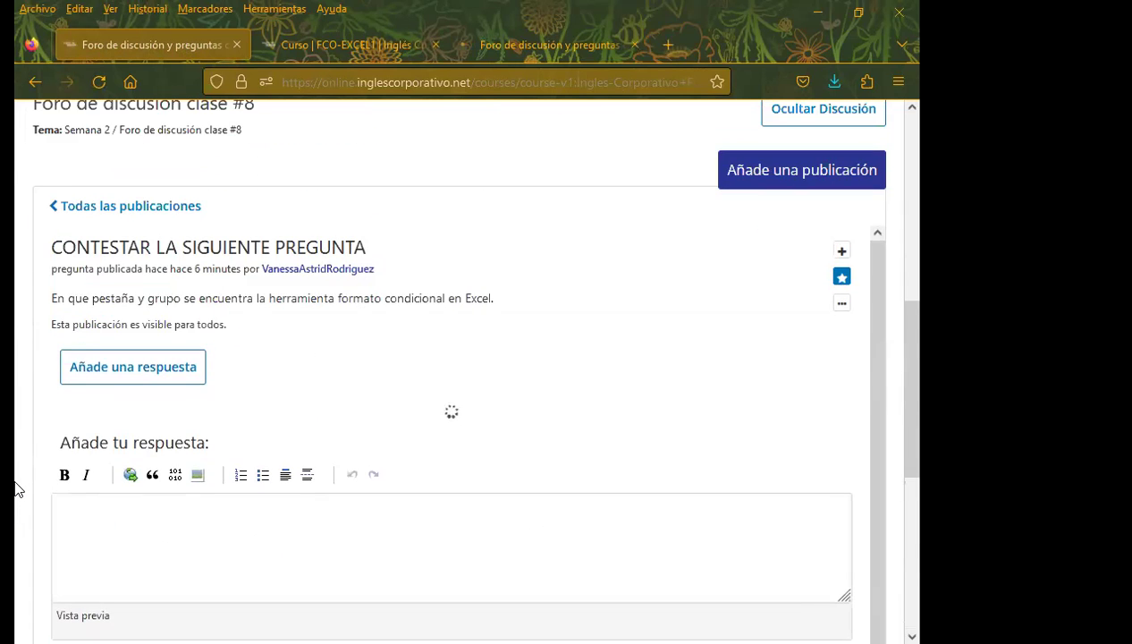
{"action": "scroll", "coordinate": [188, 420], "scroll_direction": "up", "scroll_amount": 2}
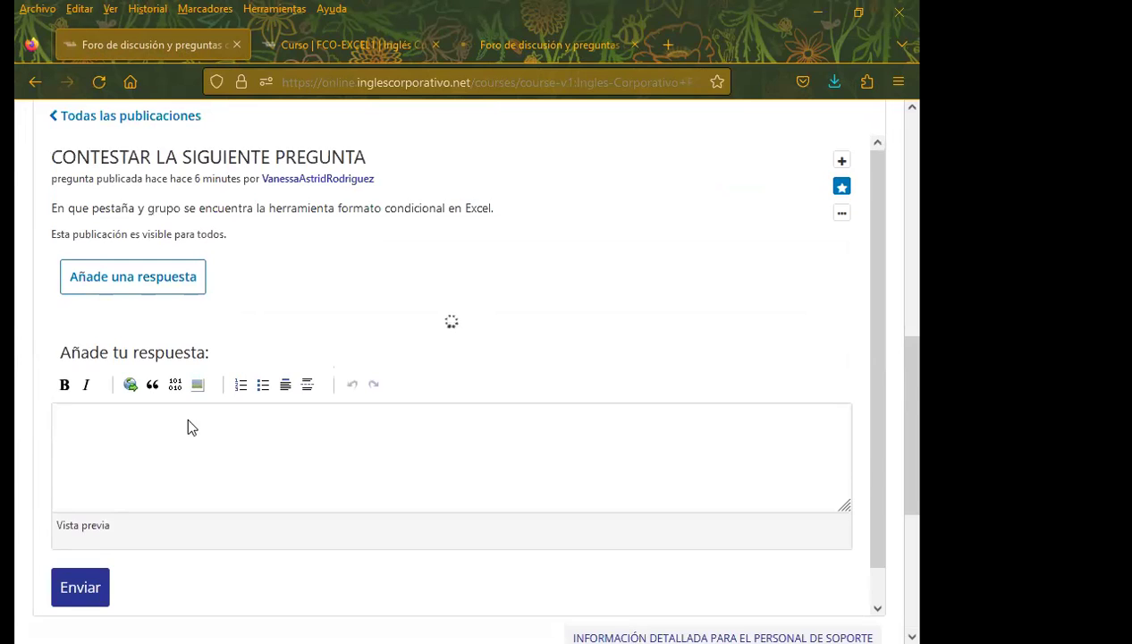
{"action": "scroll", "coordinate": [16, 423], "scroll_direction": "down", "scroll_amount": 5}
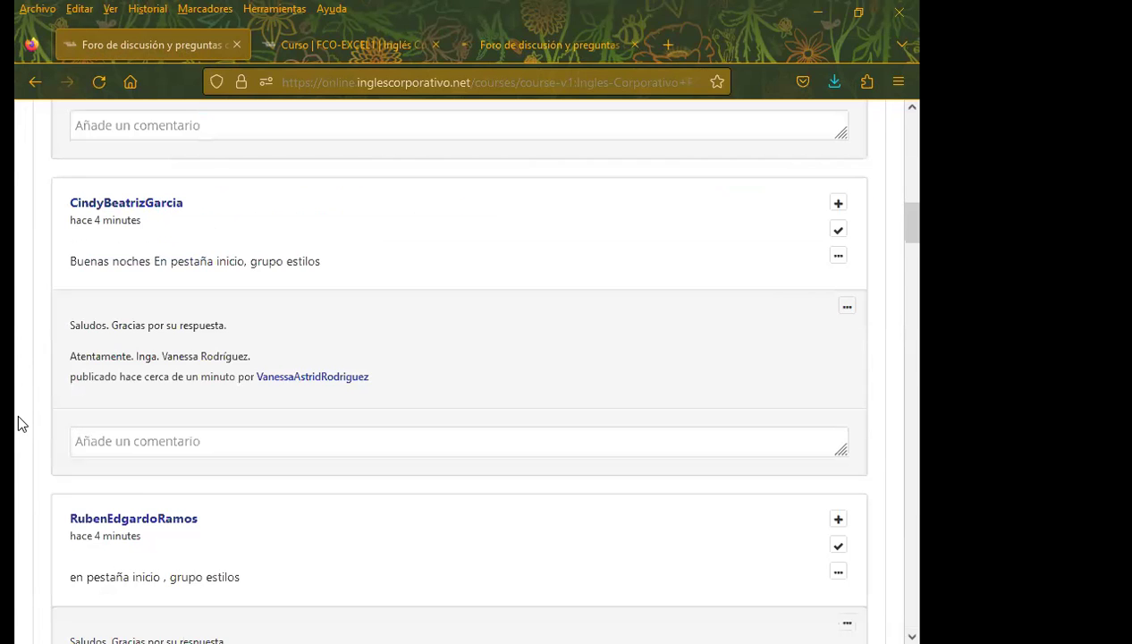
{"action": "scroll", "coordinate": [16, 423], "scroll_direction": "down", "scroll_amount": 4}
{"action": "scroll", "coordinate": [18, 420], "scroll_direction": "down", "scroll_amount": 1}
{"action": "scroll", "coordinate": [18, 420], "scroll_direction": "down", "scroll_amount": 2}
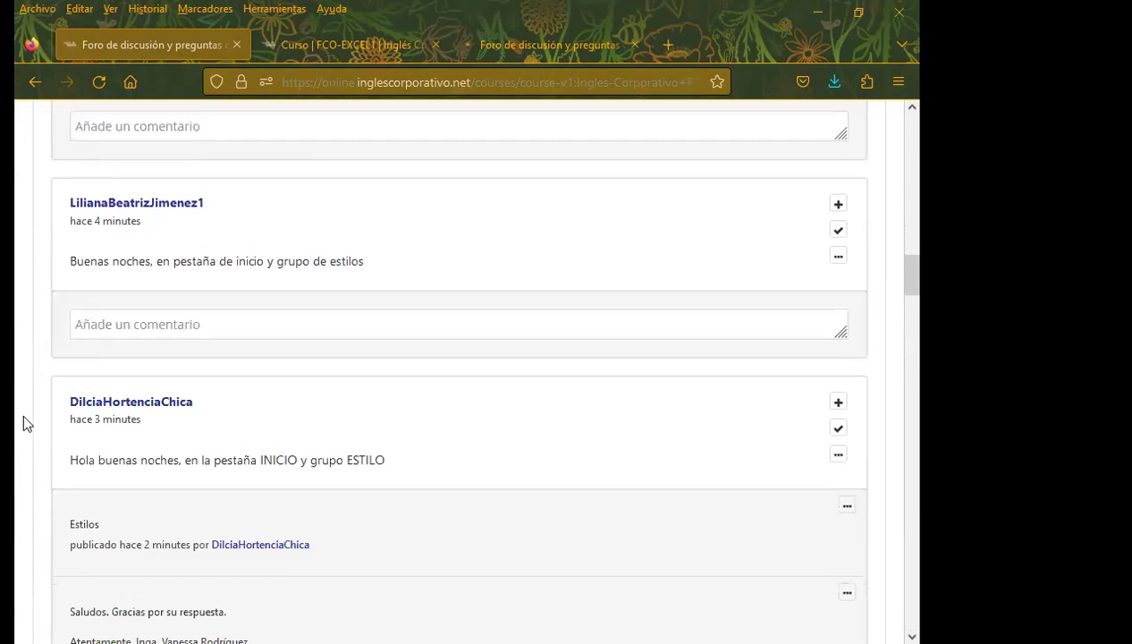
{"action": "left_click", "coordinate": [123, 325]}
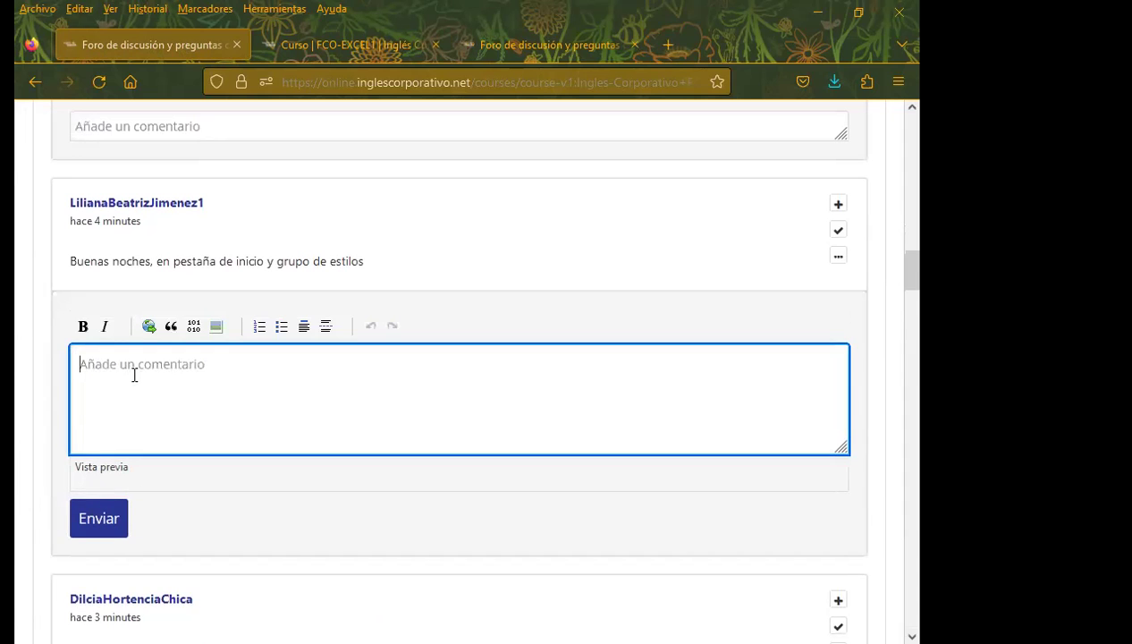
{"action": "key", "text": "ctrl+v"}
{"action": "left_click", "coordinate": [113, 576]}
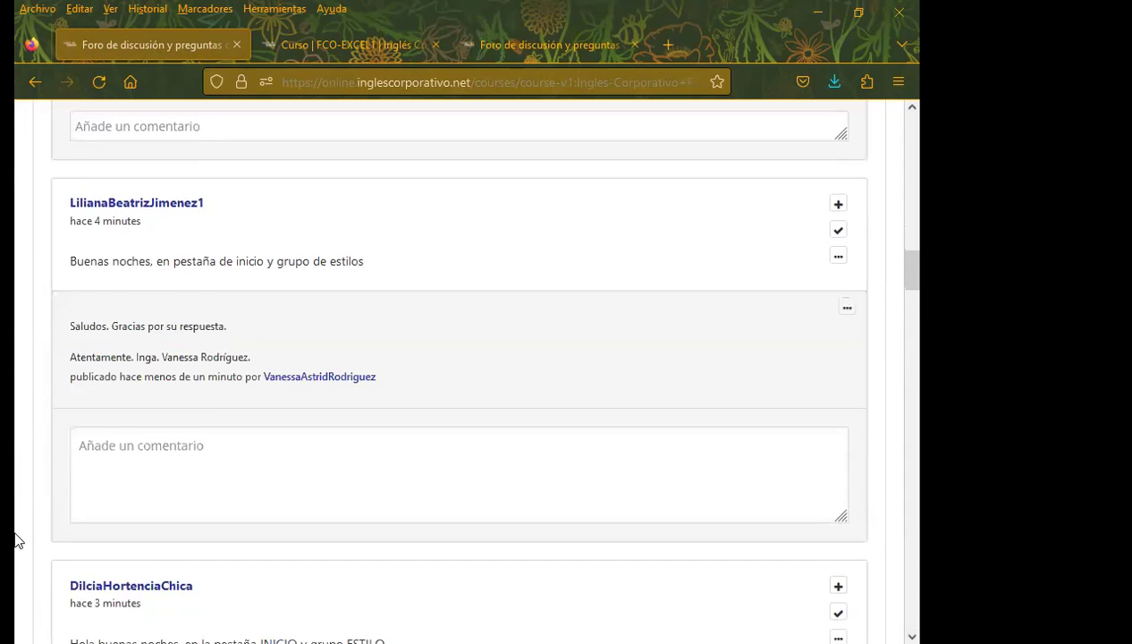
Further down the thread, paste the thank-you text into a reply's comment box and send it.
{"action": "scroll", "coordinate": [77, 486], "scroll_direction": "down", "scroll_amount": 3}
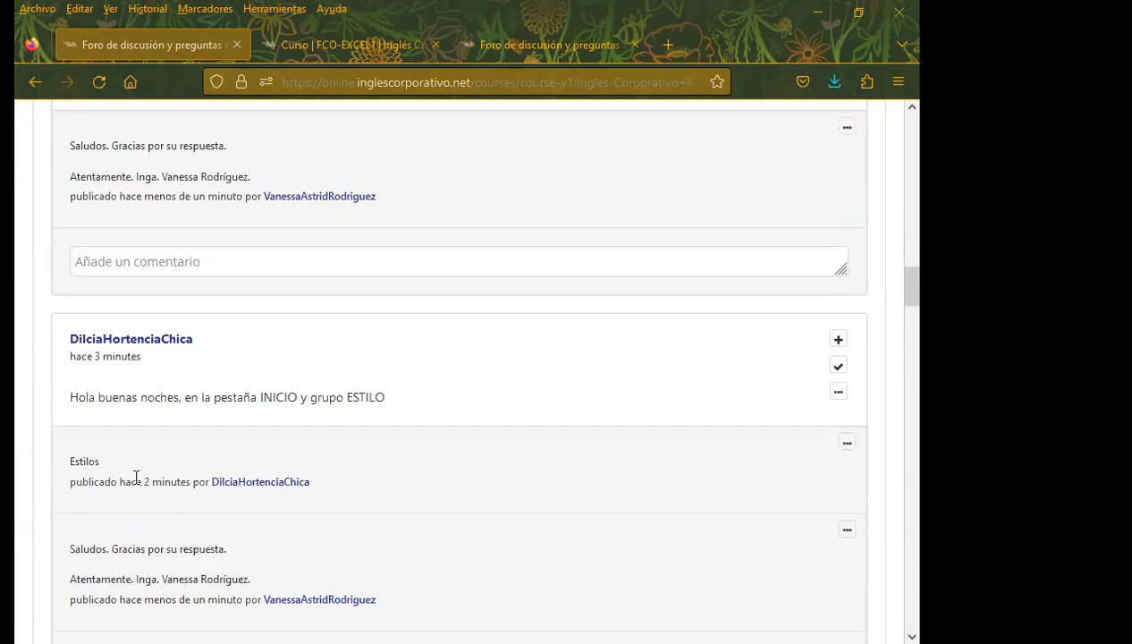
{"action": "scroll", "coordinate": [171, 488], "scroll_direction": "down", "scroll_amount": 1}
{"action": "scroll", "coordinate": [150, 474], "scroll_direction": "down", "scroll_amount": 2}
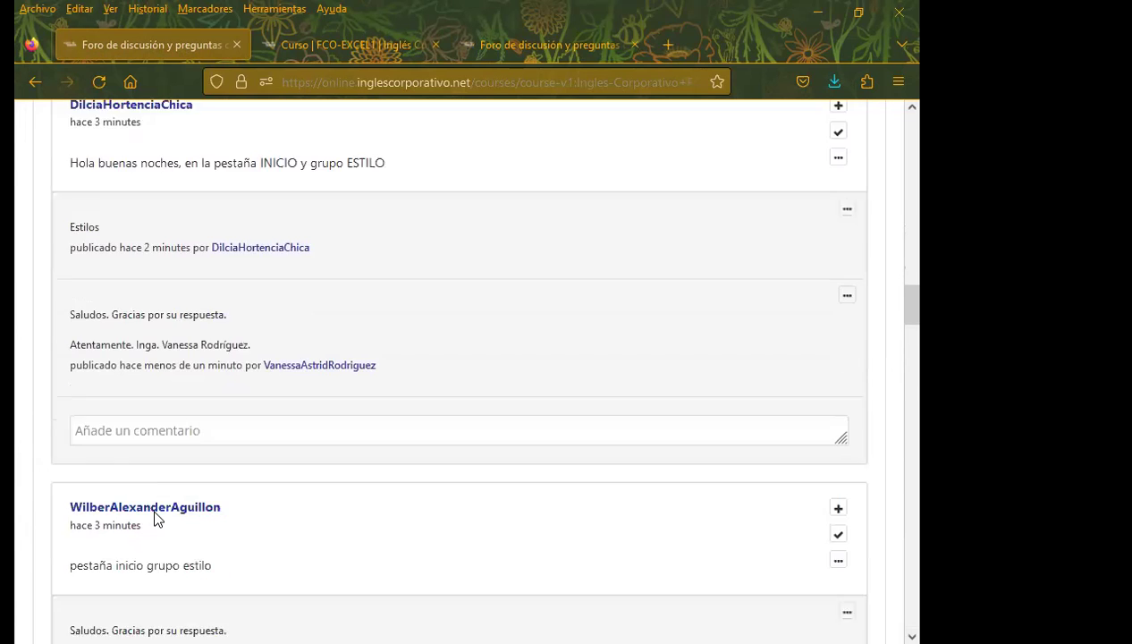
{"action": "scroll", "coordinate": [152, 515], "scroll_direction": "down", "scroll_amount": 2}
{"action": "scroll", "coordinate": [196, 528], "scroll_direction": "down", "scroll_amount": 3}
{"action": "scroll", "coordinate": [204, 540], "scroll_direction": "down", "scroll_amount": 3}
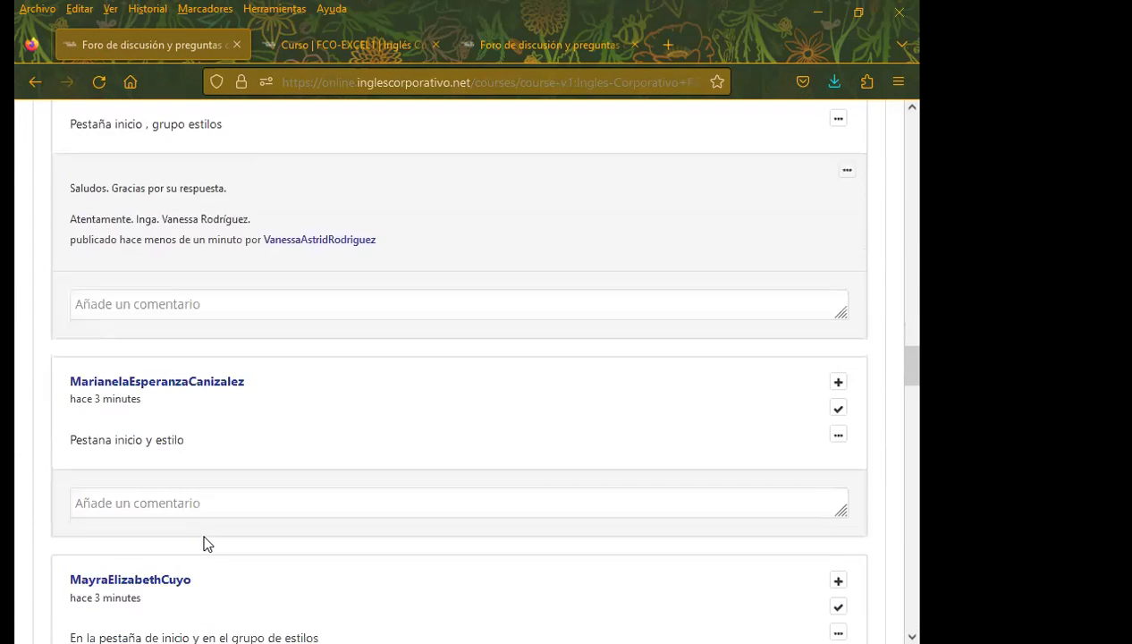
{"action": "scroll", "coordinate": [204, 540], "scroll_direction": "down", "scroll_amount": 4}
{"action": "scroll", "coordinate": [206, 540], "scroll_direction": "up", "scroll_amount": 2}
{"action": "scroll", "coordinate": [207, 534], "scroll_direction": "down", "scroll_amount": 1}
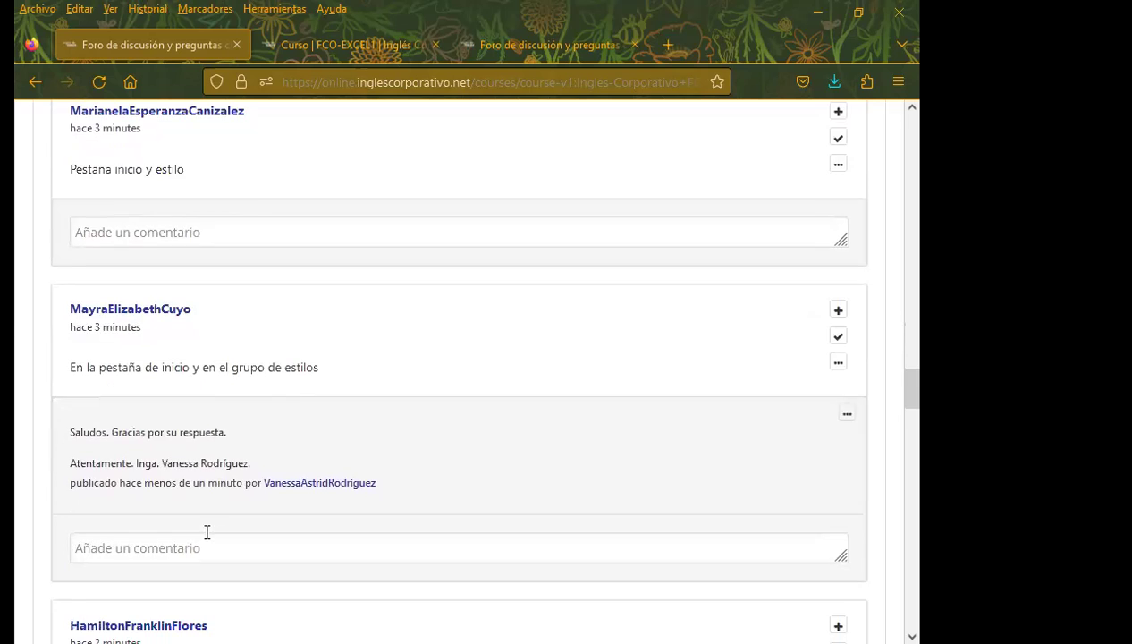
{"action": "scroll", "coordinate": [169, 465], "scroll_direction": "up", "scroll_amount": 2}
{"action": "left_click", "coordinate": [134, 413]}
{"action": "key", "text": "ctrl+v"}
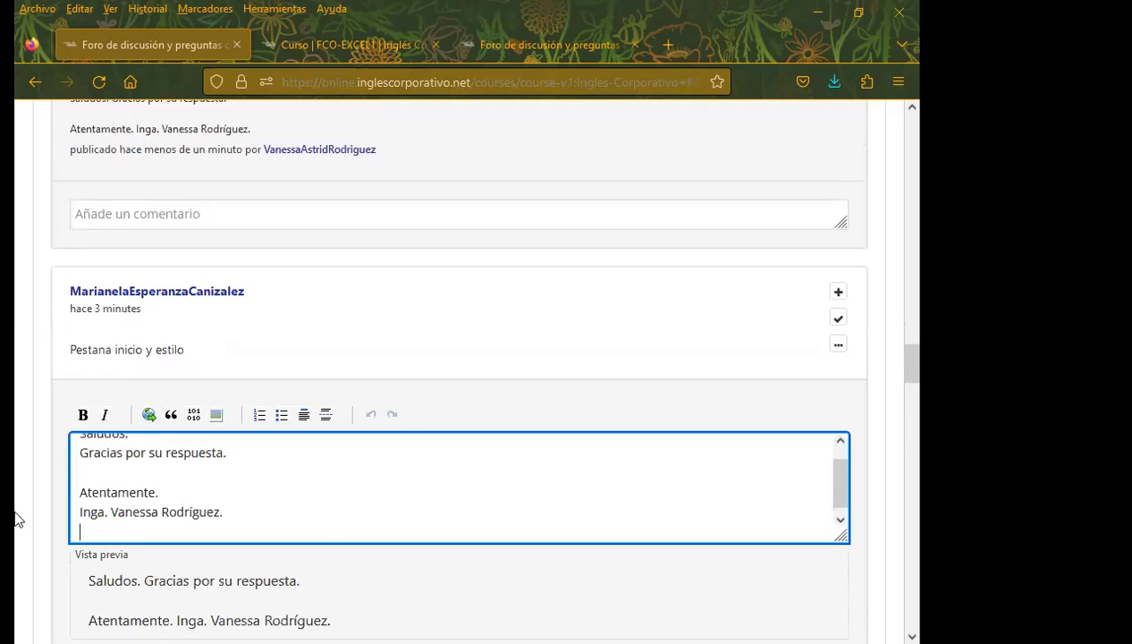
{"action": "scroll", "coordinate": [100, 501], "scroll_direction": "down", "scroll_amount": 2}
{"action": "scroll", "coordinate": [53, 490], "scroll_direction": "down", "scroll_amount": 4}
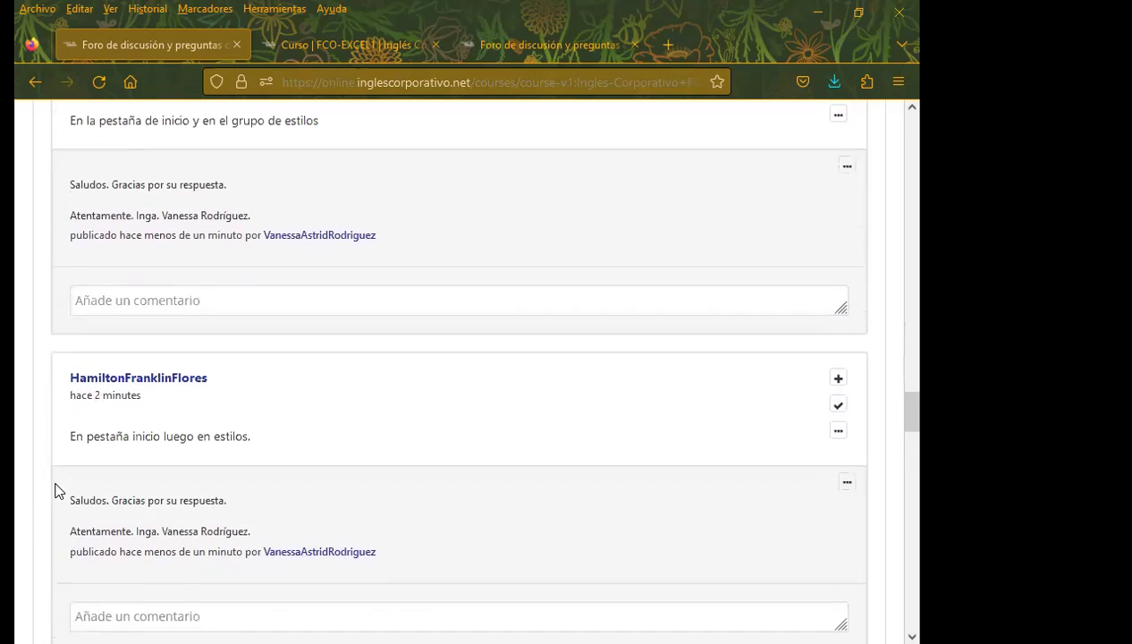
{"action": "scroll", "coordinate": [54, 490], "scroll_direction": "down", "scroll_amount": 4}
{"action": "left_click", "coordinate": [138, 459]}
{"action": "key", "text": "ctrl+v"}
{"action": "scroll", "coordinate": [27, 509], "scroll_direction": "down", "scroll_amount": 2}
{"action": "left_click", "coordinate": [95, 531]}
Add the signed thank-you comment to the next two student responses.
{"action": "scroll", "coordinate": [20, 521], "scroll_direction": "down", "scroll_amount": 2}
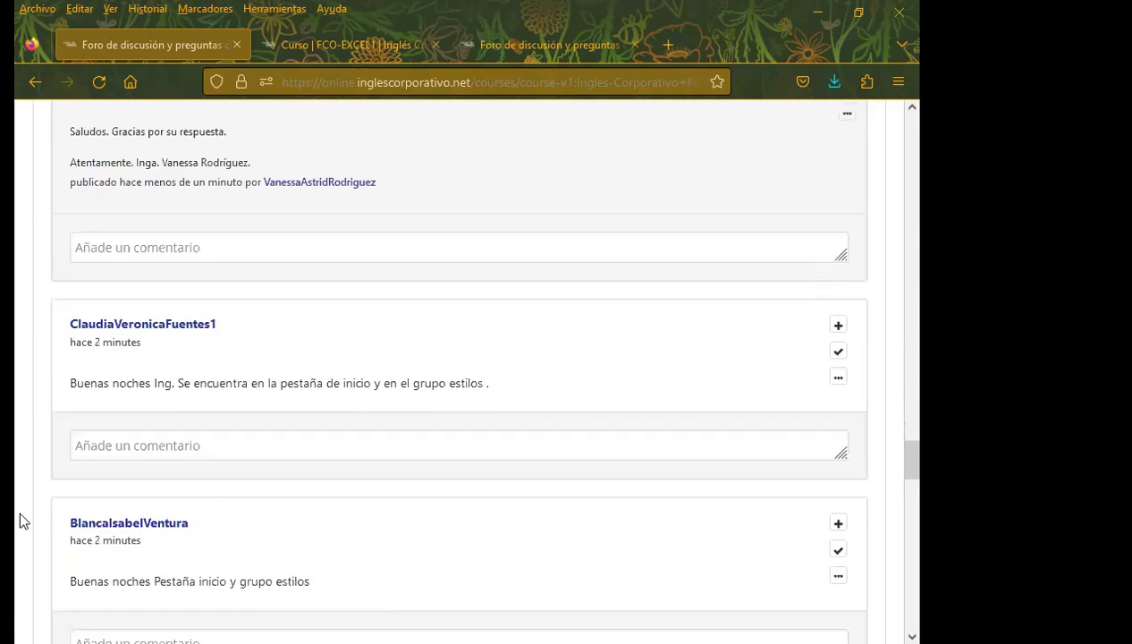
{"action": "left_click", "coordinate": [113, 420]}
{"action": "key", "text": "ctrl+v"}
{"action": "scroll", "coordinate": [78, 480], "scroll_direction": "down", "scroll_amount": 2}
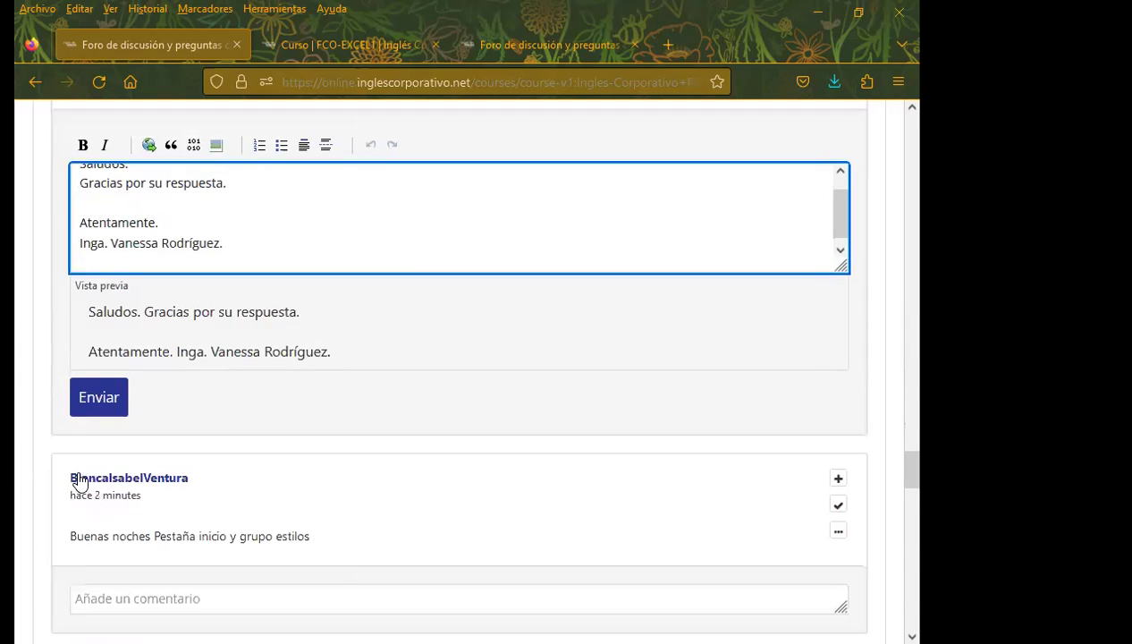
{"action": "left_click", "coordinate": [104, 402]}
{"action": "scroll", "coordinate": [76, 402], "scroll_direction": "down", "scroll_amount": 3}
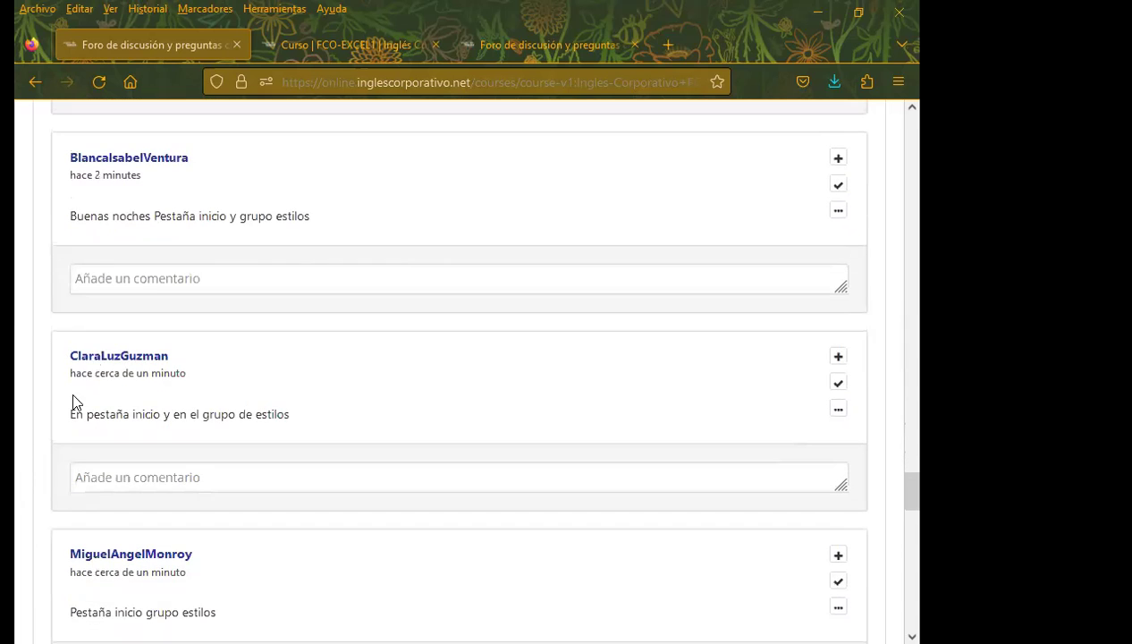
{"action": "left_click", "coordinate": [147, 281]}
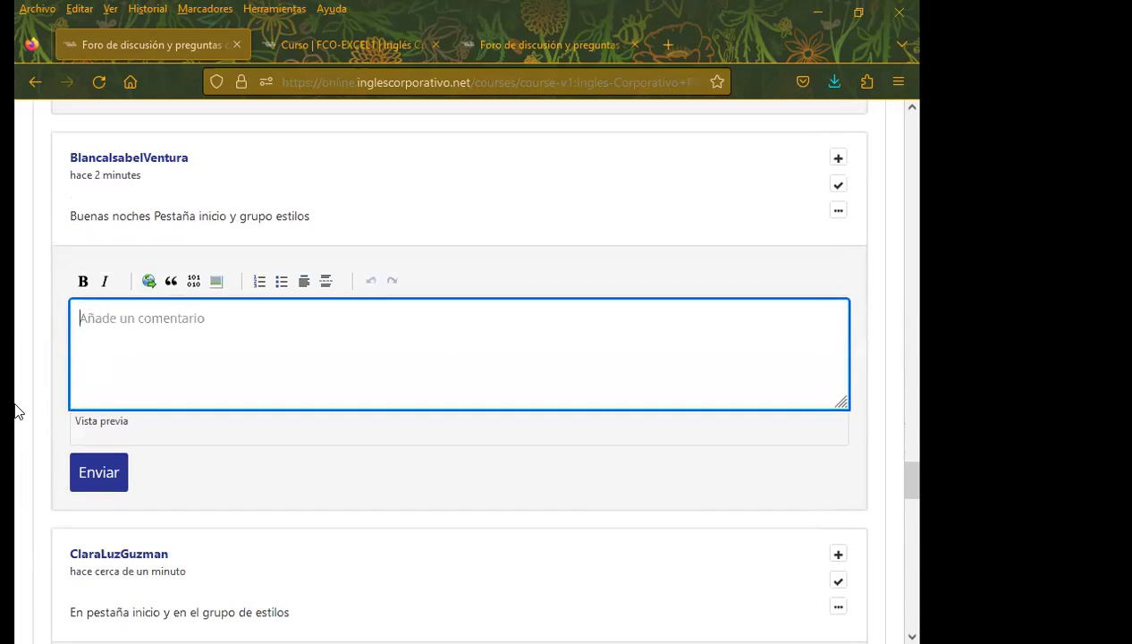
{"action": "key", "text": "ctrl+v"}
{"action": "scroll", "coordinate": [54, 429], "scroll_direction": "down", "scroll_amount": 2}
{"action": "left_click", "coordinate": [107, 354]}
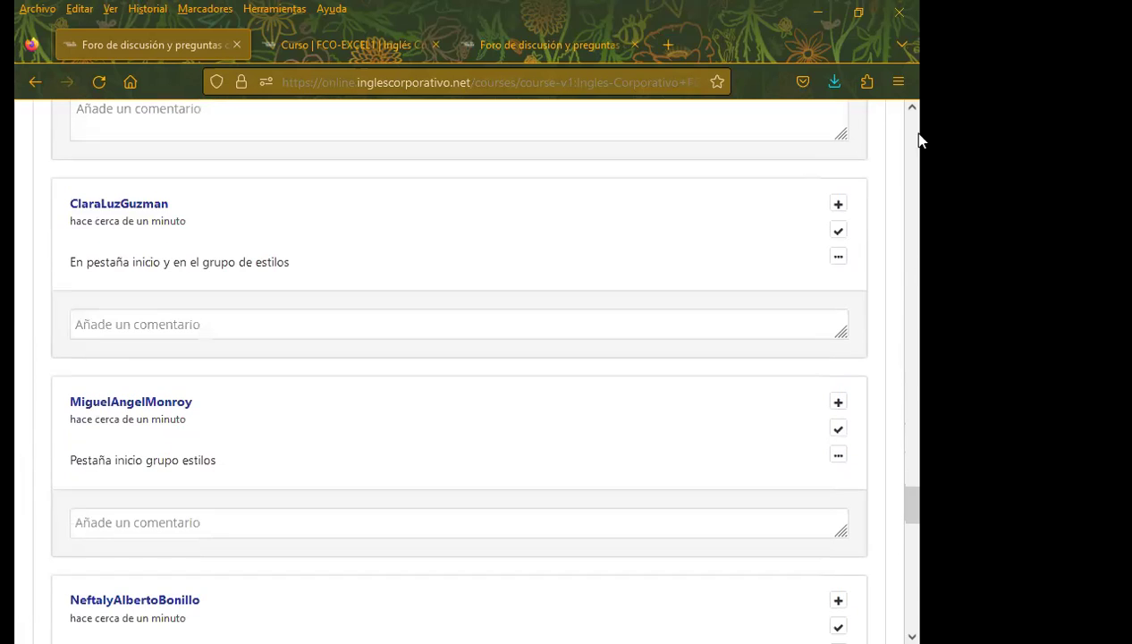
Post the thank-you comment under two more student replies lower in the thread.
{"action": "scroll", "coordinate": [20, 438], "scroll_direction": "down", "scroll_amount": 2}
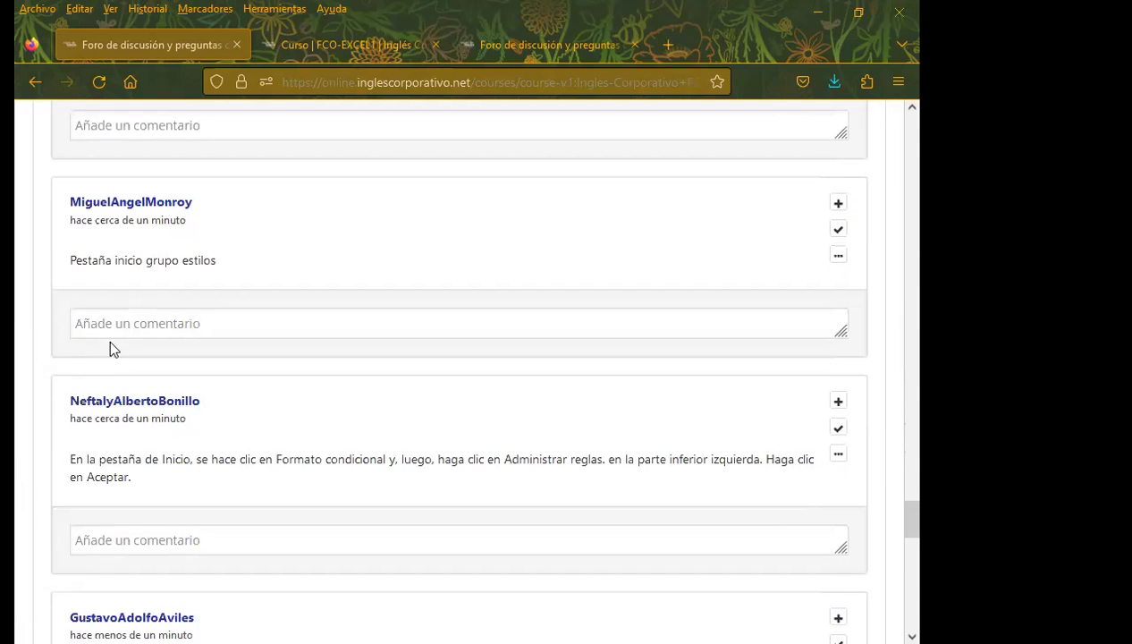
{"action": "left_click", "coordinate": [122, 320]}
{"action": "key", "text": "ctrl+v"}
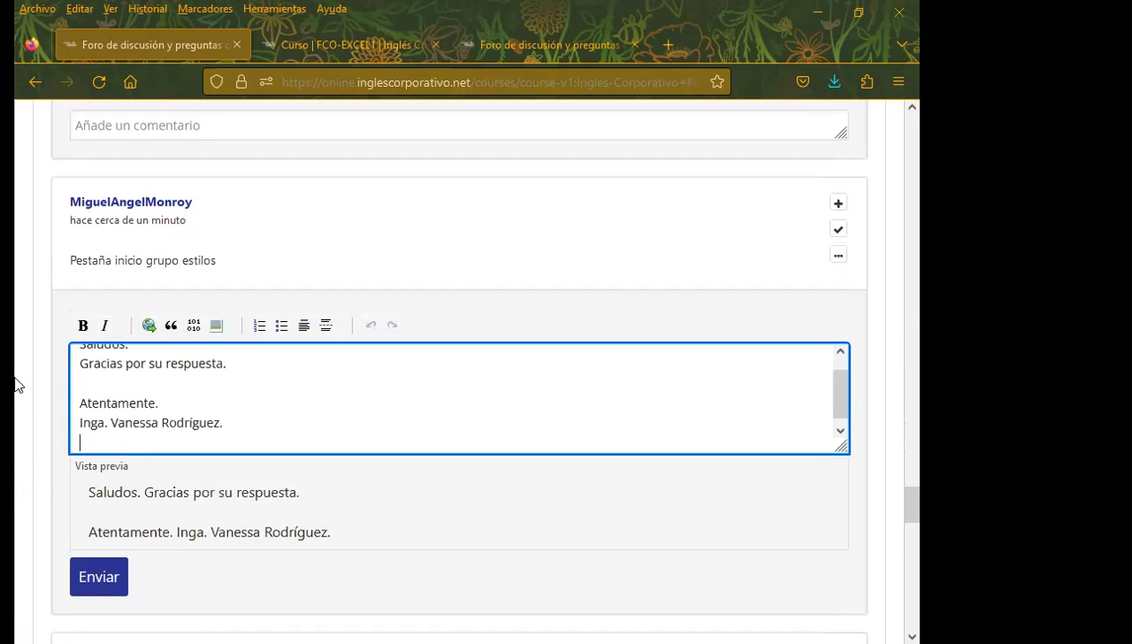
{"action": "scroll", "coordinate": [86, 452], "scroll_direction": "down", "scroll_amount": 1}
{"action": "left_click", "coordinate": [101, 488]}
{"action": "scroll", "coordinate": [15, 470], "scroll_direction": "down", "scroll_amount": 1}
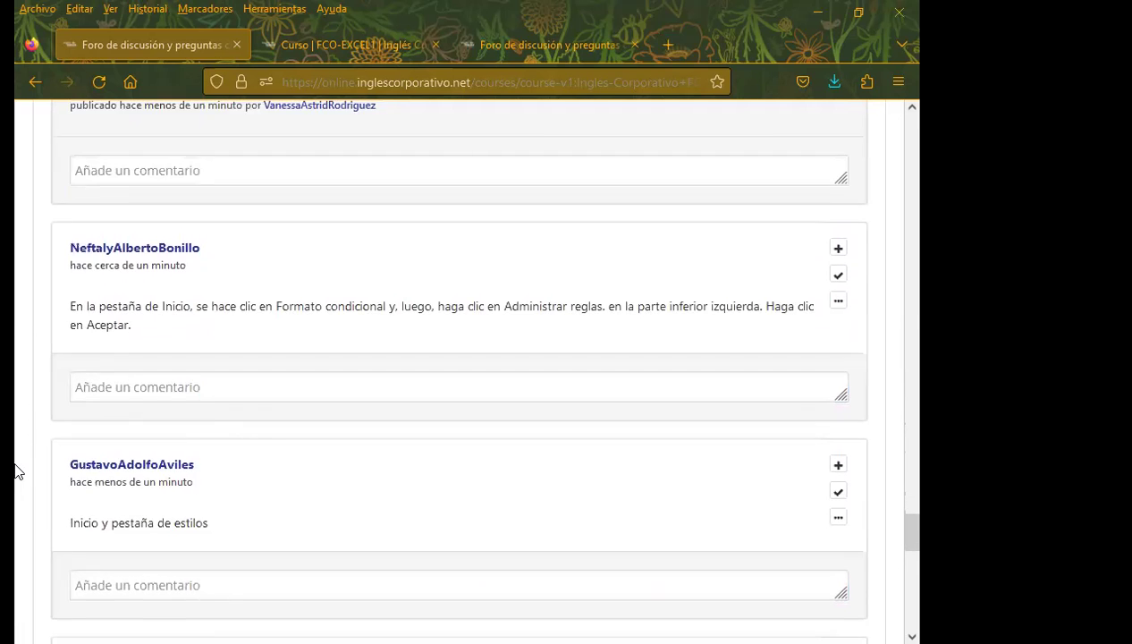
{"action": "scroll", "coordinate": [15, 470], "scroll_direction": "down", "scroll_amount": 2}
{"action": "scroll", "coordinate": [35, 459], "scroll_direction": "down", "scroll_amount": 1}
{"action": "scroll", "coordinate": [36, 458], "scroll_direction": "down", "scroll_amount": 3}
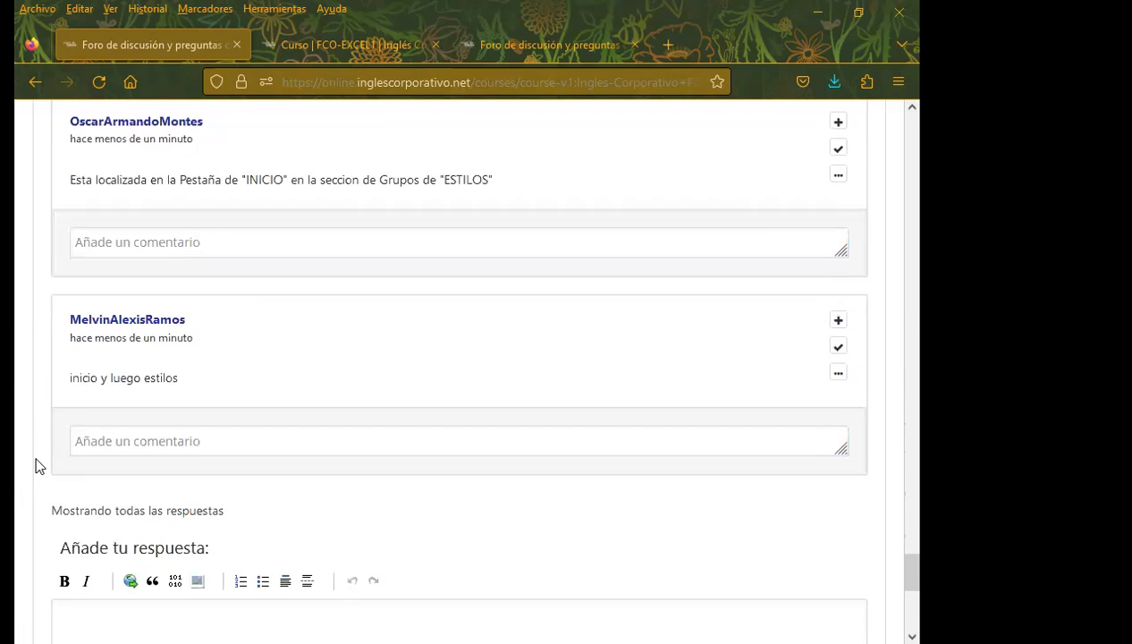
{"action": "left_click", "coordinate": [136, 445]}
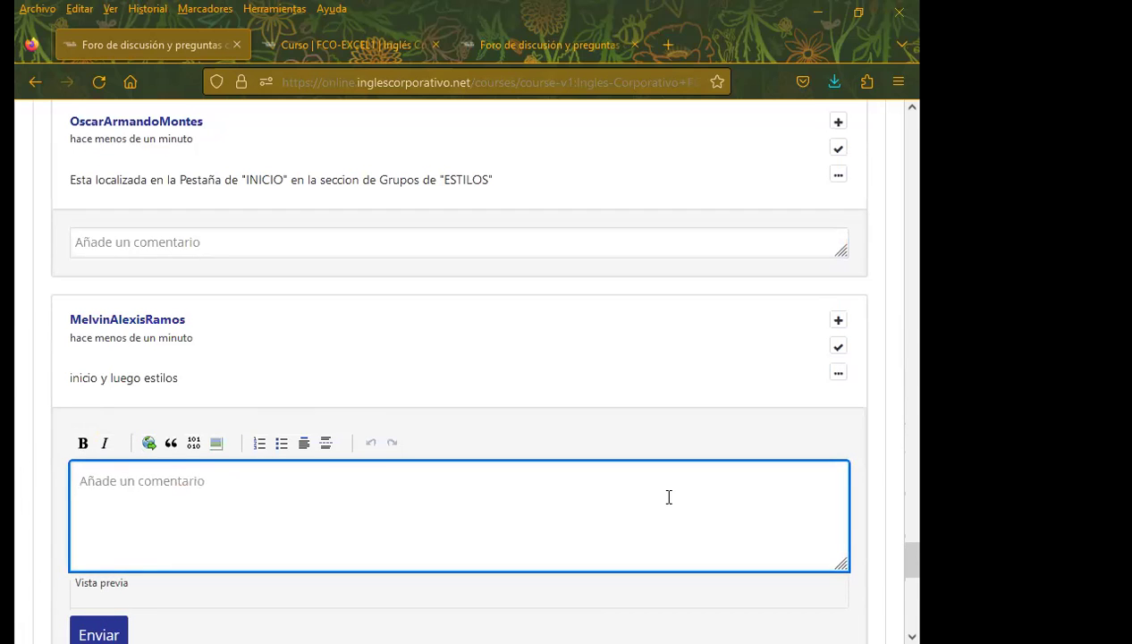
{"action": "key", "text": "ctrl+v"}
{"action": "scroll", "coordinate": [13, 480], "scroll_direction": "down", "scroll_amount": 2}
{"action": "left_click", "coordinate": [103, 519]}
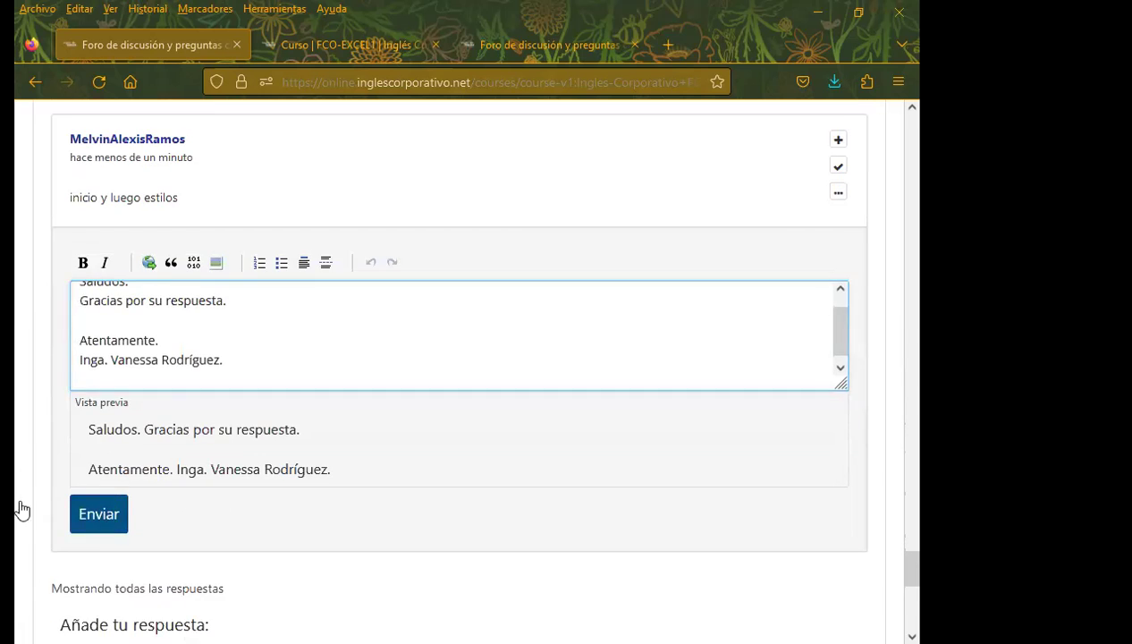
Go back up and thank two earlier student responses that still lacked the comment.
{"action": "scroll", "coordinate": [15, 497], "scroll_direction": "down", "scroll_amount": 2}
{"action": "scroll", "coordinate": [36, 447], "scroll_direction": "up", "scroll_amount": 3}
{"action": "scroll", "coordinate": [49, 447], "scroll_direction": "up", "scroll_amount": 2}
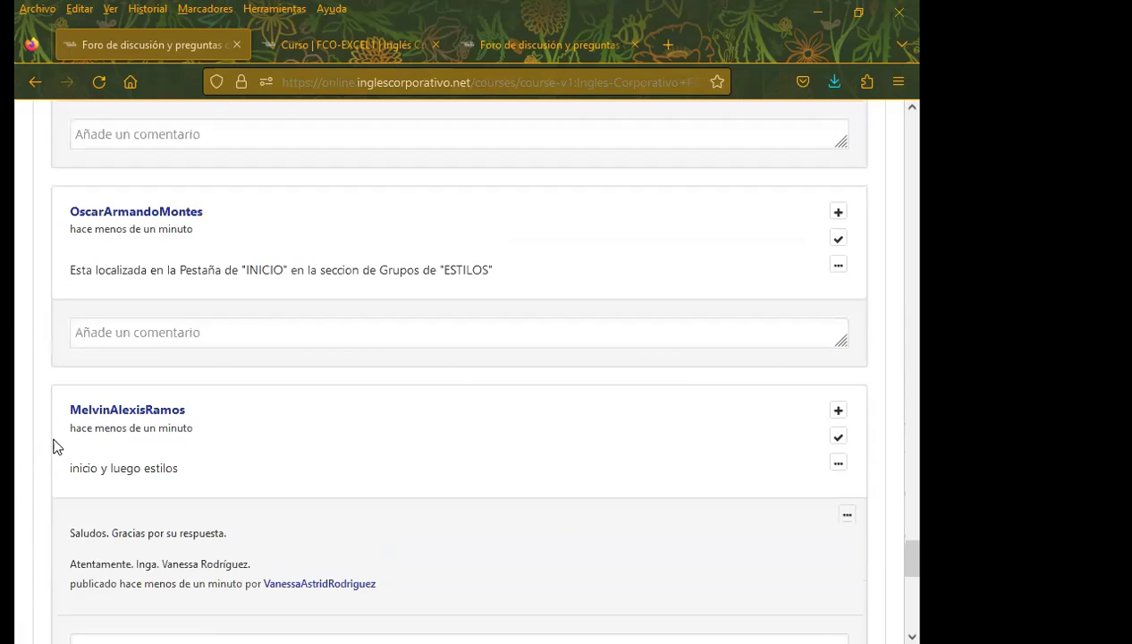
{"action": "left_click", "coordinate": [83, 332]}
{"action": "key", "text": "ctrl+v"}
{"action": "scroll", "coordinate": [36, 394], "scroll_direction": "down", "scroll_amount": 1}
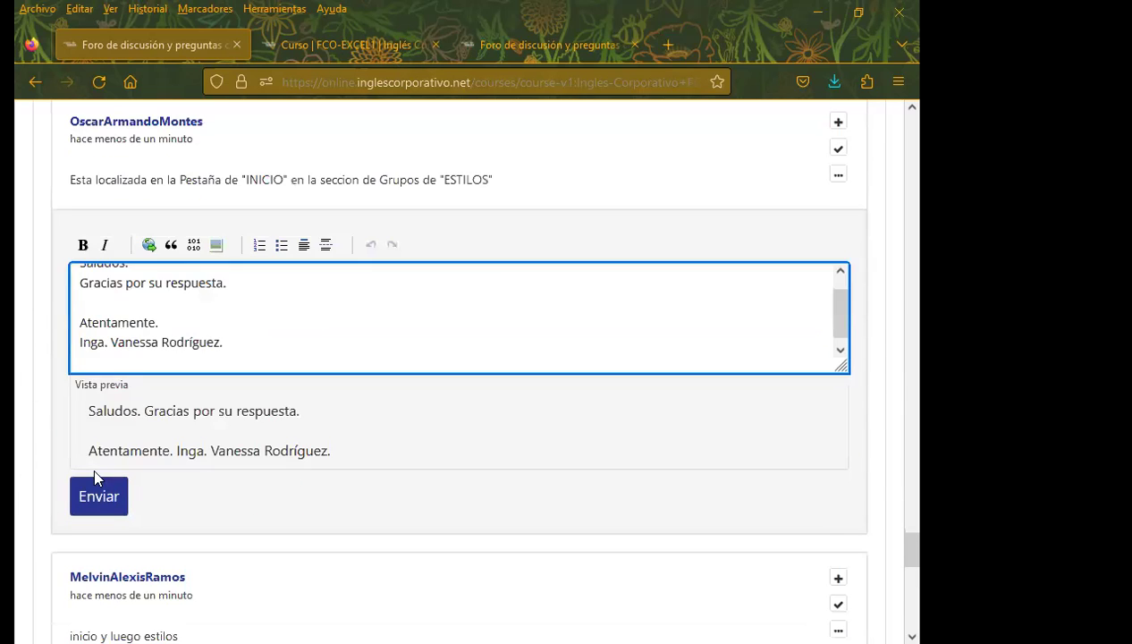
{"action": "left_click", "coordinate": [95, 495]}
{"action": "scroll", "coordinate": [27, 421], "scroll_direction": "up", "scroll_amount": 3}
{"action": "scroll", "coordinate": [25, 418], "scroll_direction": "up", "scroll_amount": 2}
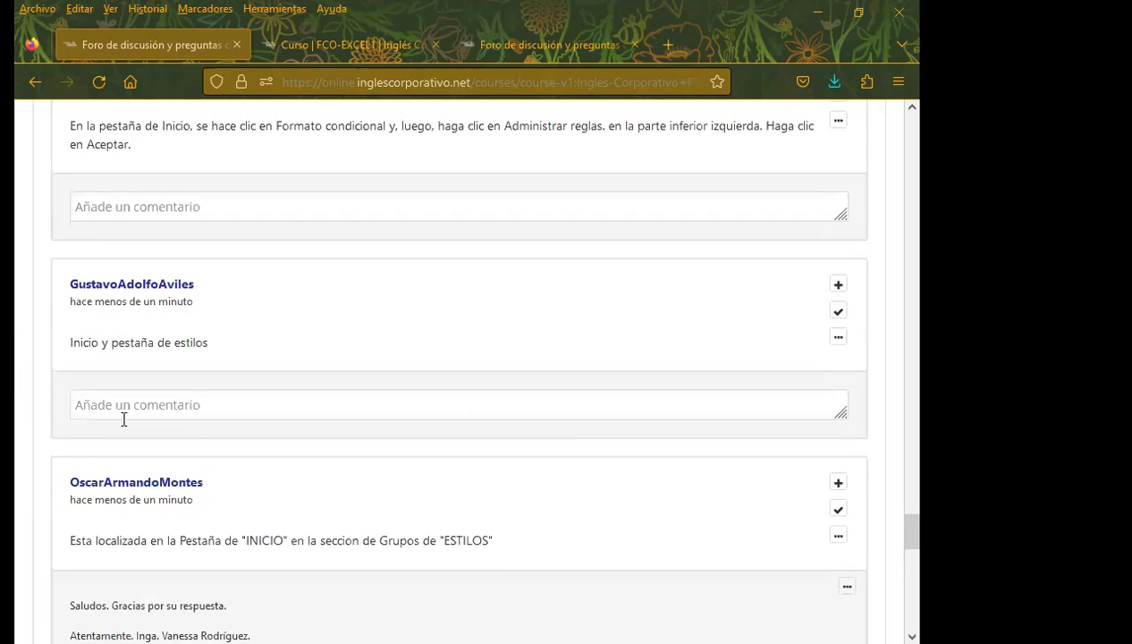
{"action": "left_click", "coordinate": [122, 414]}
{"action": "key", "text": "ctrl+v"}
{"action": "scroll", "coordinate": [27, 438], "scroll_direction": "down", "scroll_amount": 2}
{"action": "left_click", "coordinate": [101, 476]}
{"action": "scroll", "coordinate": [53, 429], "scroll_direction": "up", "scroll_amount": 3}
{"action": "scroll", "coordinate": [102, 411], "scroll_direction": "up", "scroll_amount": 3}
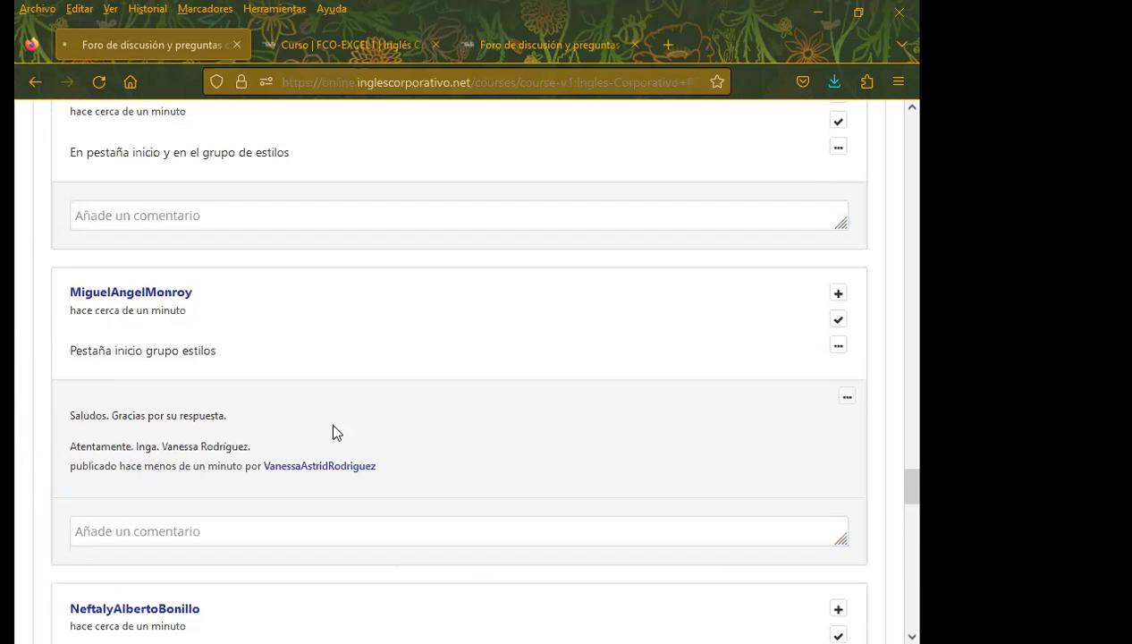
Dismiss the loading error and open the CONTESTAR LA SIGUIENTE PREGUNTA thread in the other forum tab.
{"action": "left_click", "coordinate": [646, 305]}
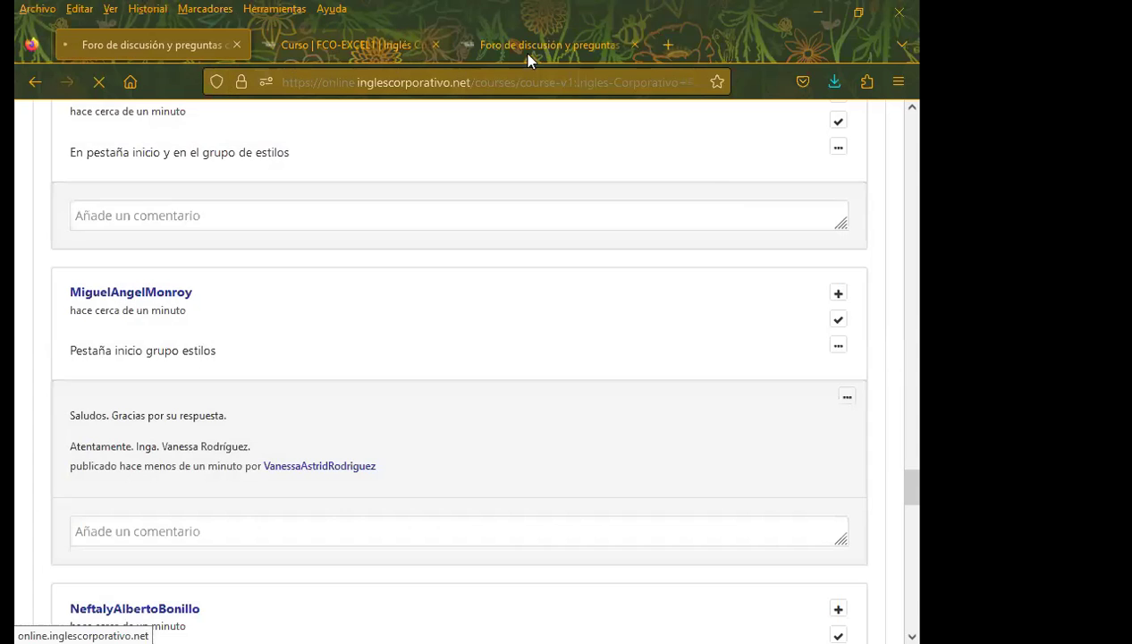
{"action": "left_click", "coordinate": [527, 47]}
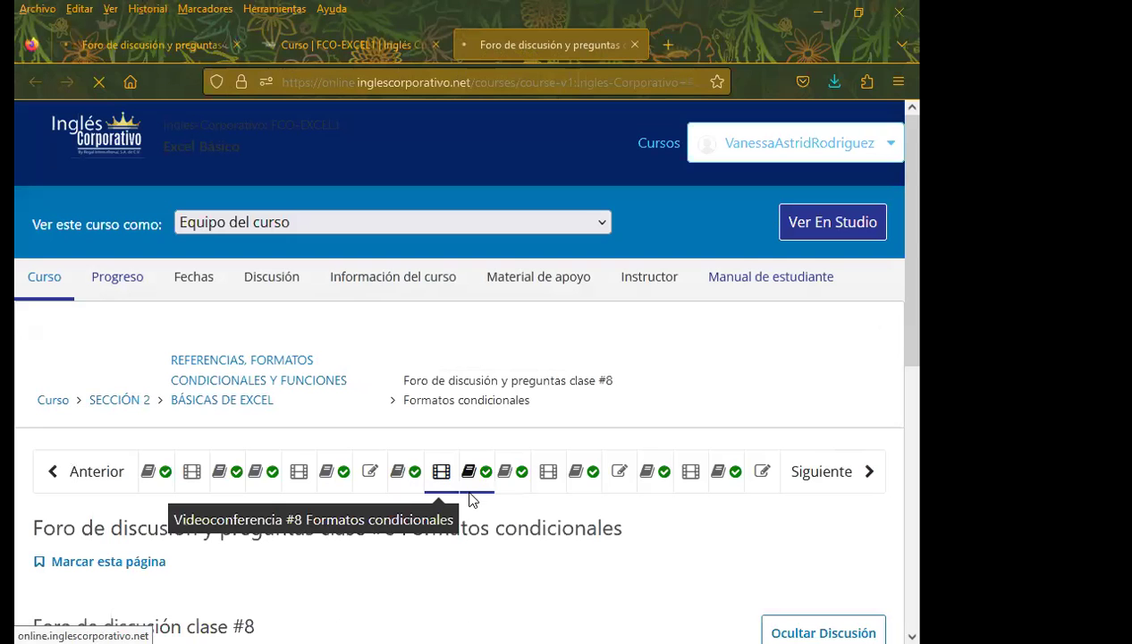
{"action": "scroll", "coordinate": [465, 480], "scroll_direction": "down", "scroll_amount": 2}
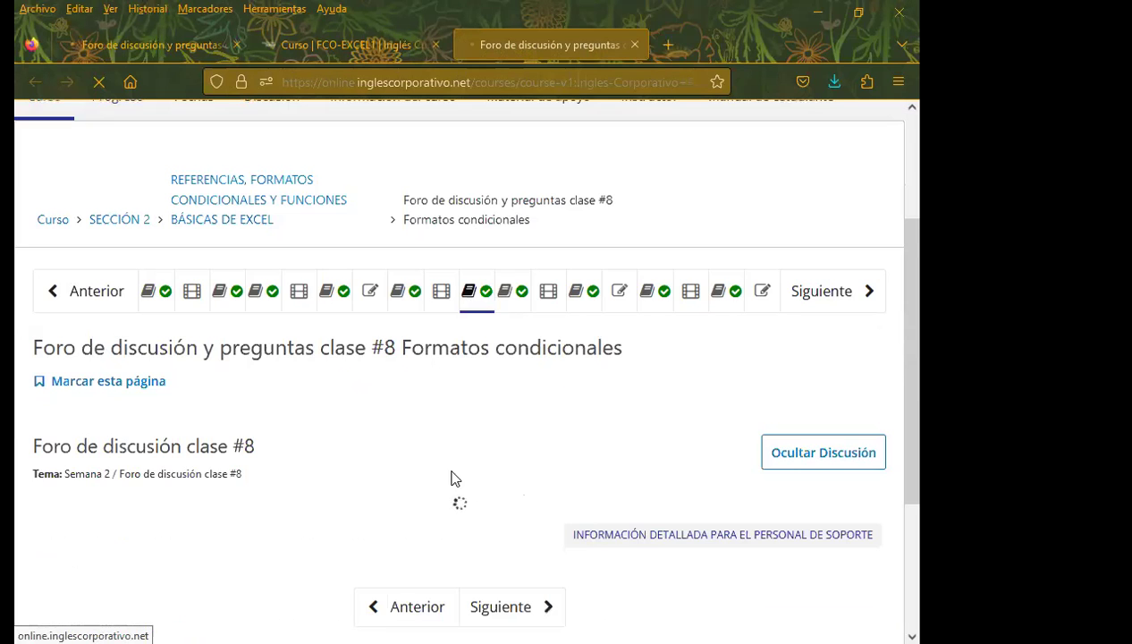
{"action": "scroll", "coordinate": [336, 444], "scroll_direction": "down", "scroll_amount": 3}
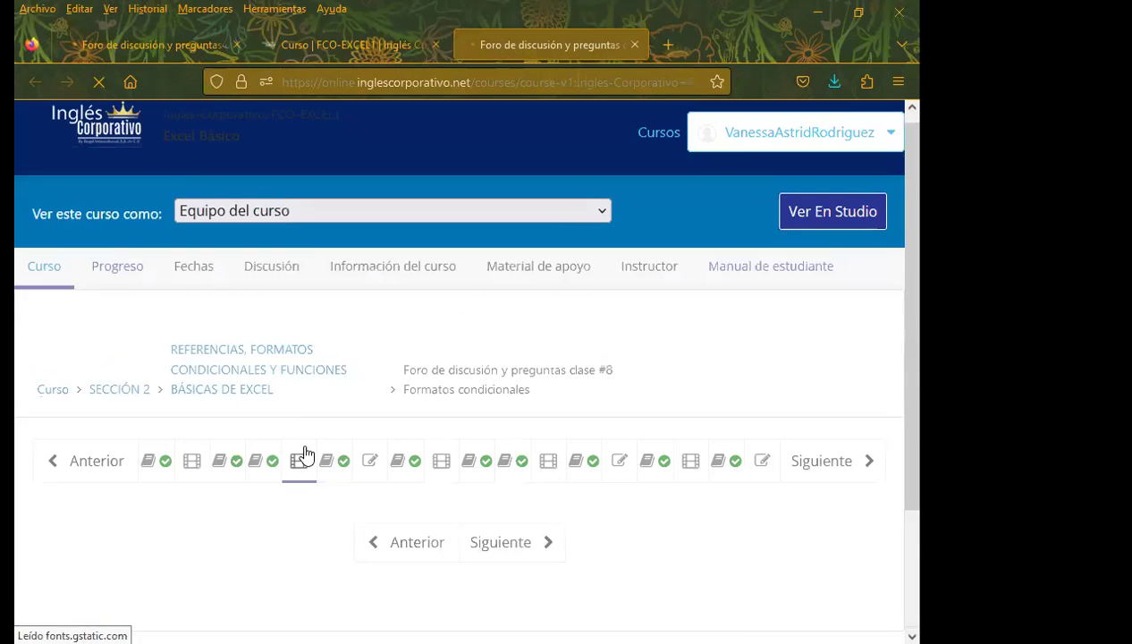
{"action": "scroll", "coordinate": [464, 482], "scroll_direction": "down", "scroll_amount": 3}
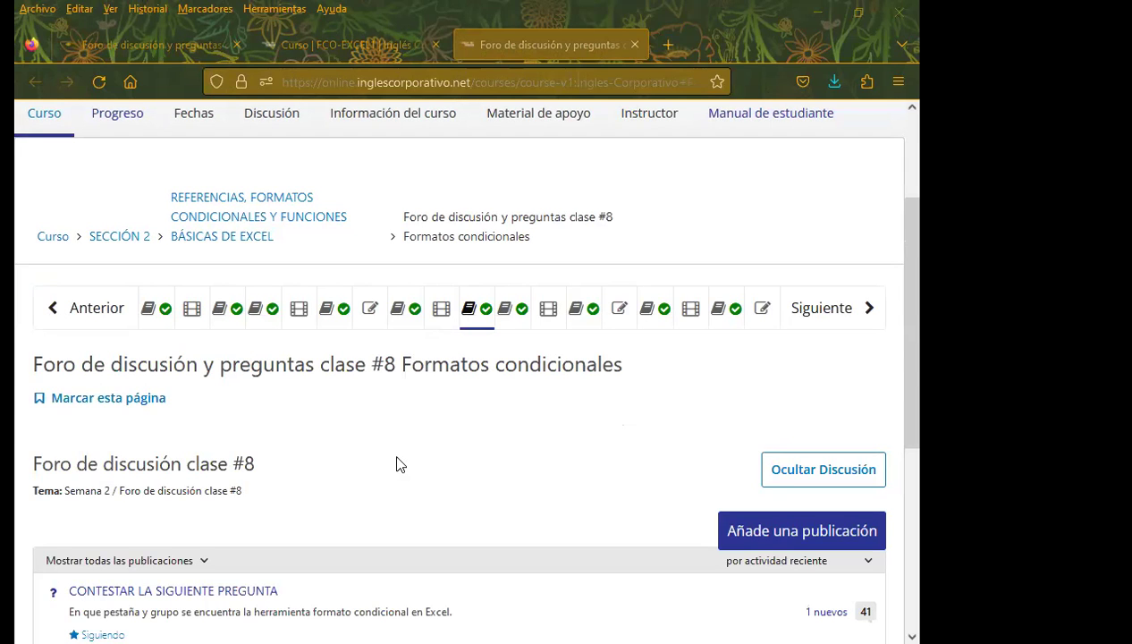
{"action": "scroll", "coordinate": [385, 435], "scroll_direction": "down", "scroll_amount": 5}
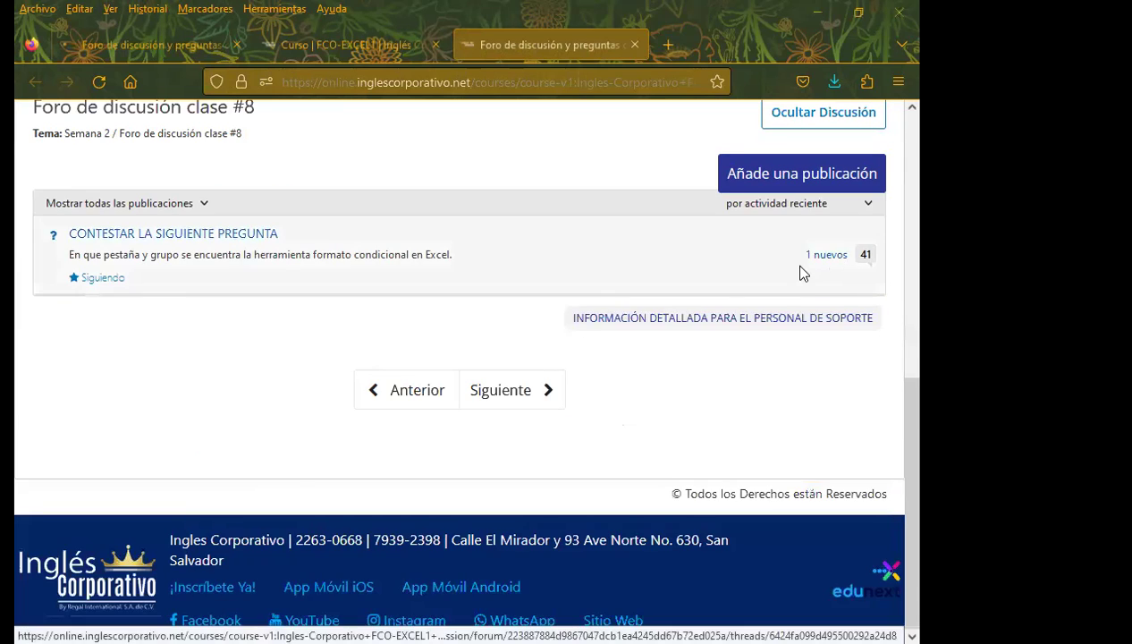
{"action": "left_click", "coordinate": [804, 270]}
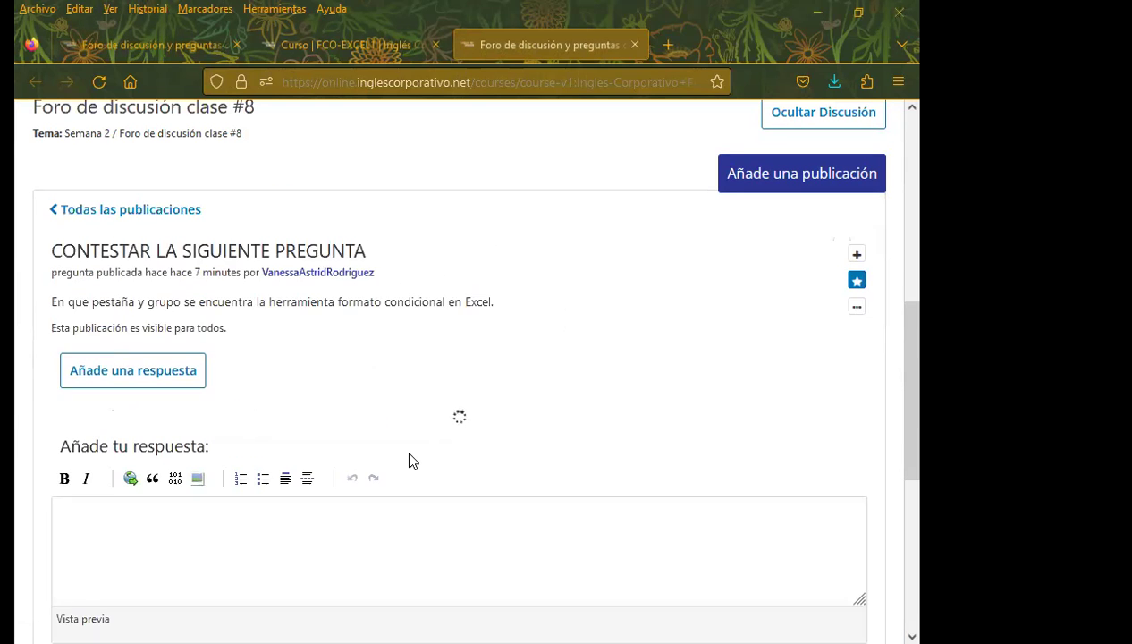
Find an uncommented student response far down the thread and post the signed thank-you under it.
{"action": "scroll", "coordinate": [414, 462], "scroll_direction": "down", "scroll_amount": 3}
{"action": "scroll", "coordinate": [417, 461], "scroll_direction": "up", "scroll_amount": 4}
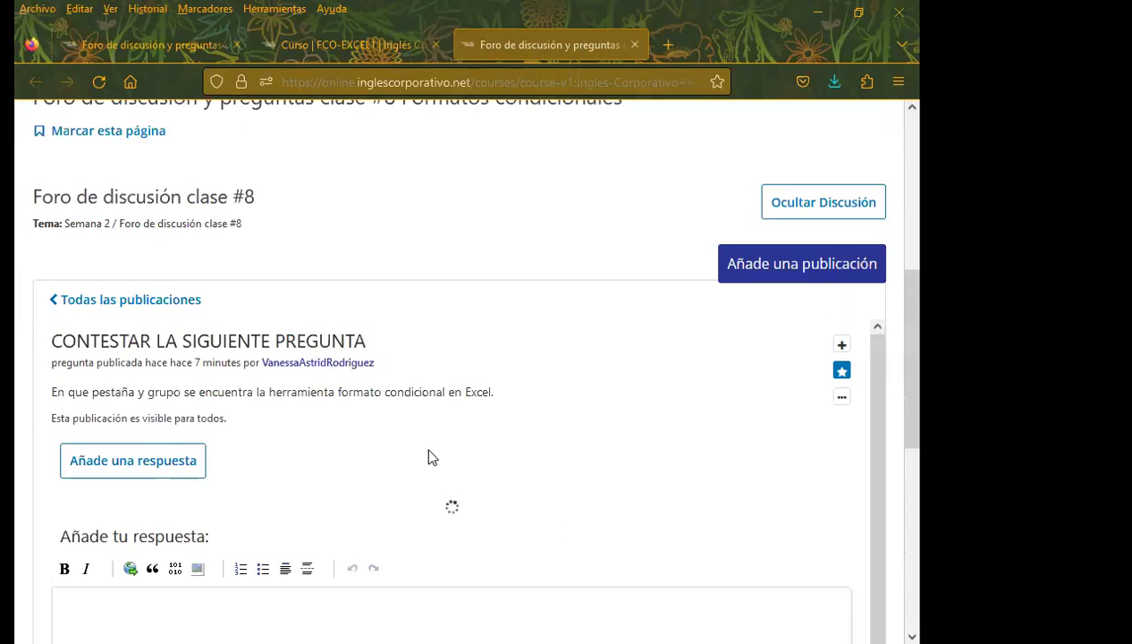
{"action": "scroll", "coordinate": [375, 484], "scroll_direction": "down", "scroll_amount": 4}
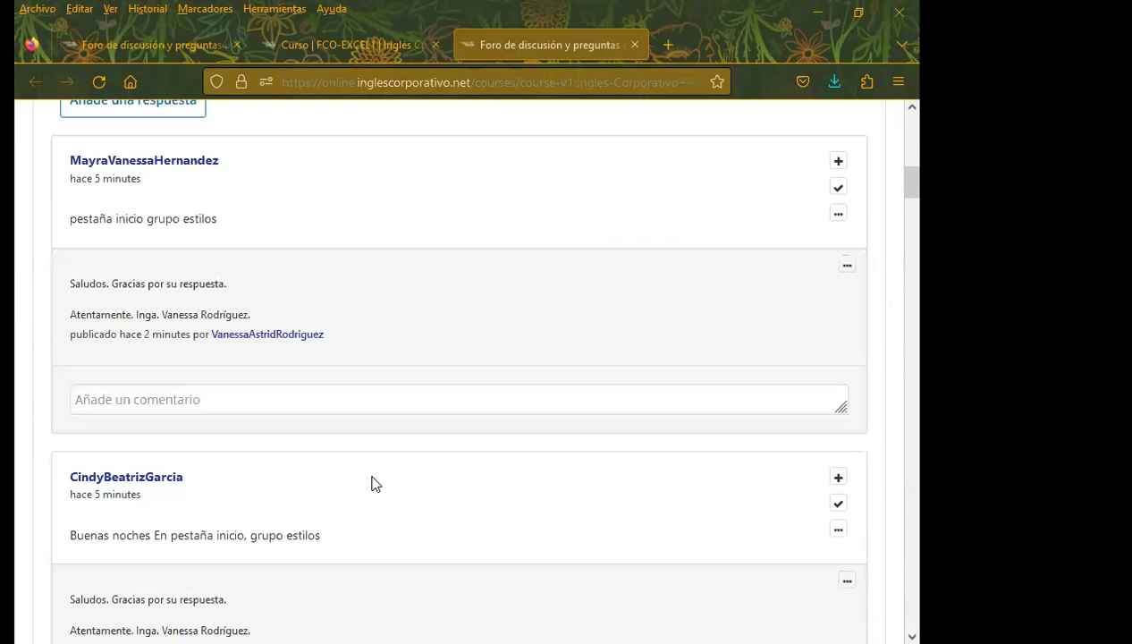
{"action": "scroll", "coordinate": [390, 475], "scroll_direction": "up", "scroll_amount": 1}
{"action": "scroll", "coordinate": [391, 475], "scroll_direction": "down", "scroll_amount": 2}
{"action": "scroll", "coordinate": [394, 475], "scroll_direction": "down", "scroll_amount": 3}
{"action": "scroll", "coordinate": [394, 477], "scroll_direction": "down", "scroll_amount": 2}
{"action": "scroll", "coordinate": [395, 476], "scroll_direction": "down", "scroll_amount": 1}
{"action": "scroll", "coordinate": [397, 475], "scroll_direction": "down", "scroll_amount": 2}
{"action": "scroll", "coordinate": [399, 476], "scroll_direction": "down", "scroll_amount": 4}
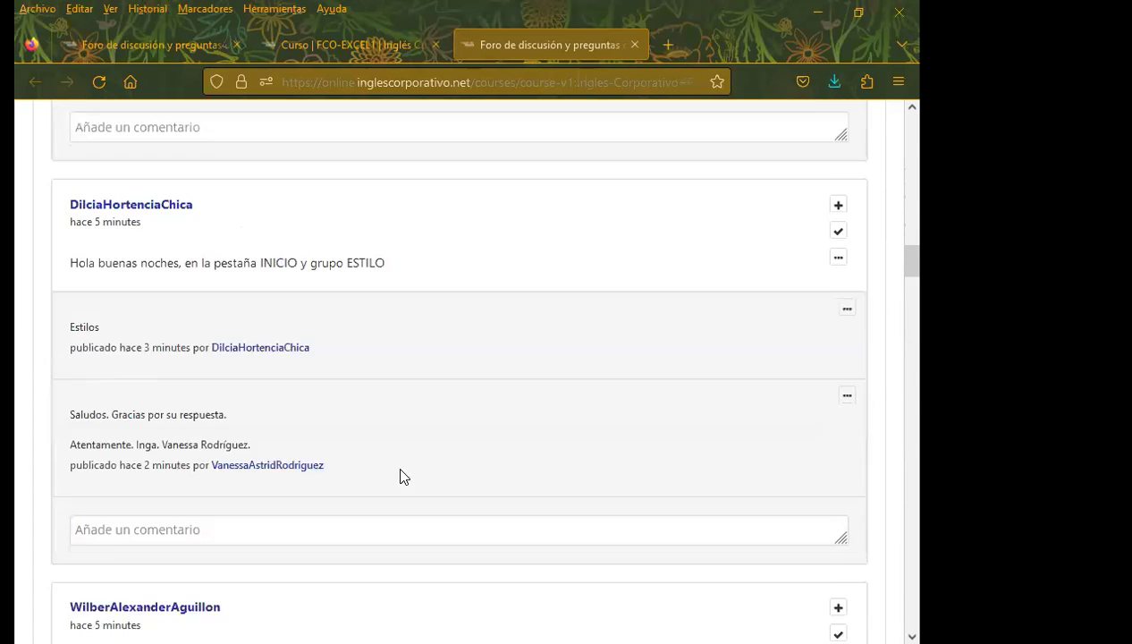
{"action": "scroll", "coordinate": [399, 476], "scroll_direction": "down", "scroll_amount": 2}
{"action": "scroll", "coordinate": [400, 476], "scroll_direction": "down", "scroll_amount": 1}
{"action": "scroll", "coordinate": [402, 473], "scroll_direction": "down", "scroll_amount": 2}
{"action": "scroll", "coordinate": [401, 473], "scroll_direction": "down", "scroll_amount": 2}
{"action": "scroll", "coordinate": [404, 471], "scroll_direction": "down", "scroll_amount": 2}
{"action": "scroll", "coordinate": [405, 471], "scroll_direction": "down", "scroll_amount": 3}
{"action": "scroll", "coordinate": [402, 474], "scroll_direction": "down", "scroll_amount": 3}
{"action": "scroll", "coordinate": [402, 475], "scroll_direction": "down", "scroll_amount": 2}
{"action": "scroll", "coordinate": [406, 467], "scroll_direction": "down", "scroll_amount": 2}
{"action": "scroll", "coordinate": [405, 476], "scroll_direction": "down", "scroll_amount": 1}
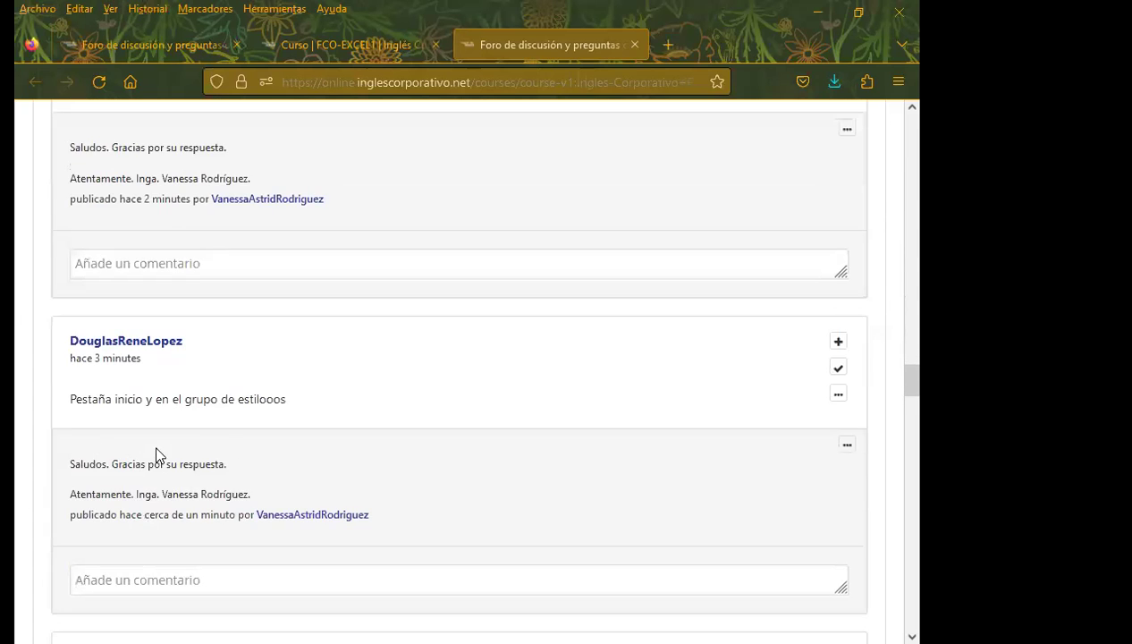
{"action": "scroll", "coordinate": [156, 454], "scroll_direction": "down", "scroll_amount": 1}
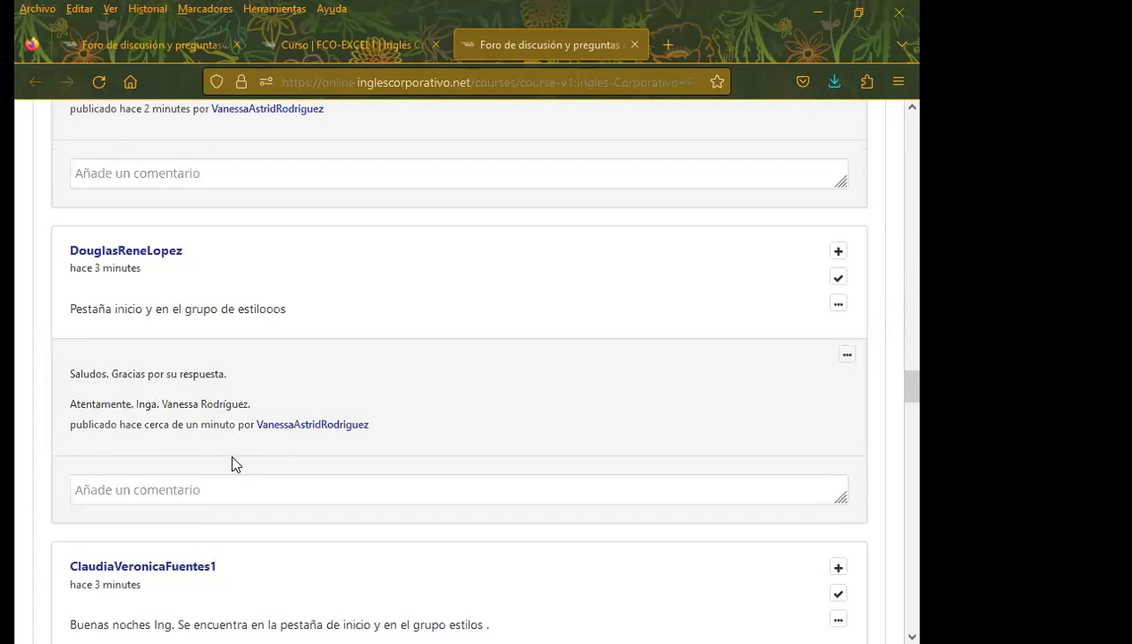
{"action": "scroll", "coordinate": [233, 462], "scroll_direction": "down", "scroll_amount": 2}
{"action": "scroll", "coordinate": [237, 458], "scroll_direction": "down", "scroll_amount": 2}
{"action": "scroll", "coordinate": [238, 461], "scroll_direction": "down", "scroll_amount": 2}
{"action": "scroll", "coordinate": [237, 463], "scroll_direction": "down", "scroll_amount": 1}
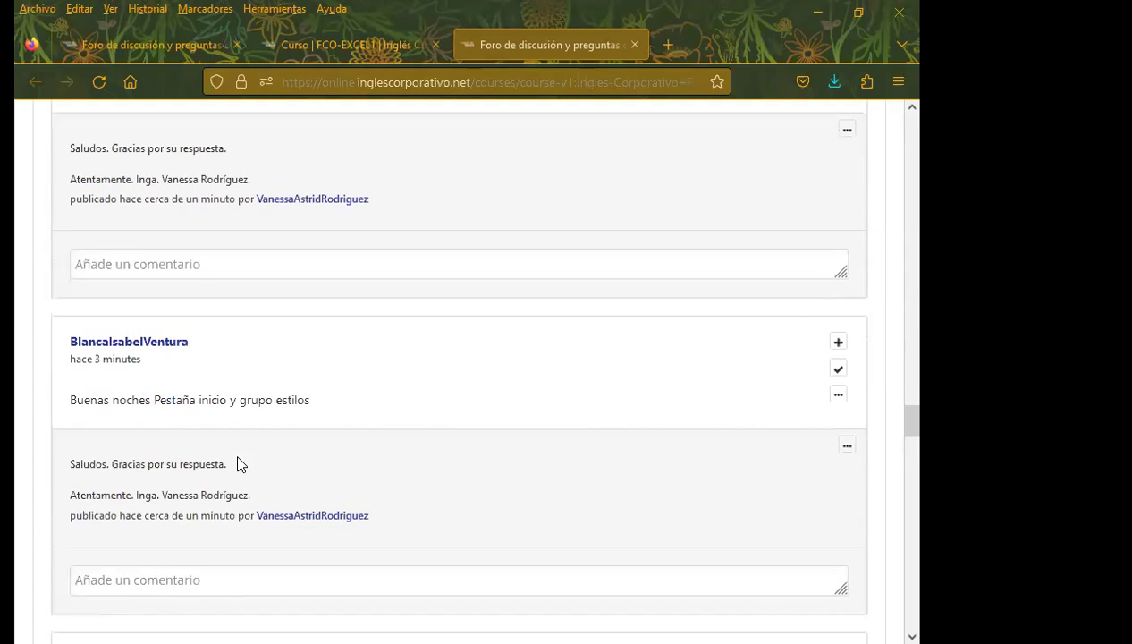
{"action": "scroll", "coordinate": [237, 464], "scroll_direction": "down", "scroll_amount": 2}
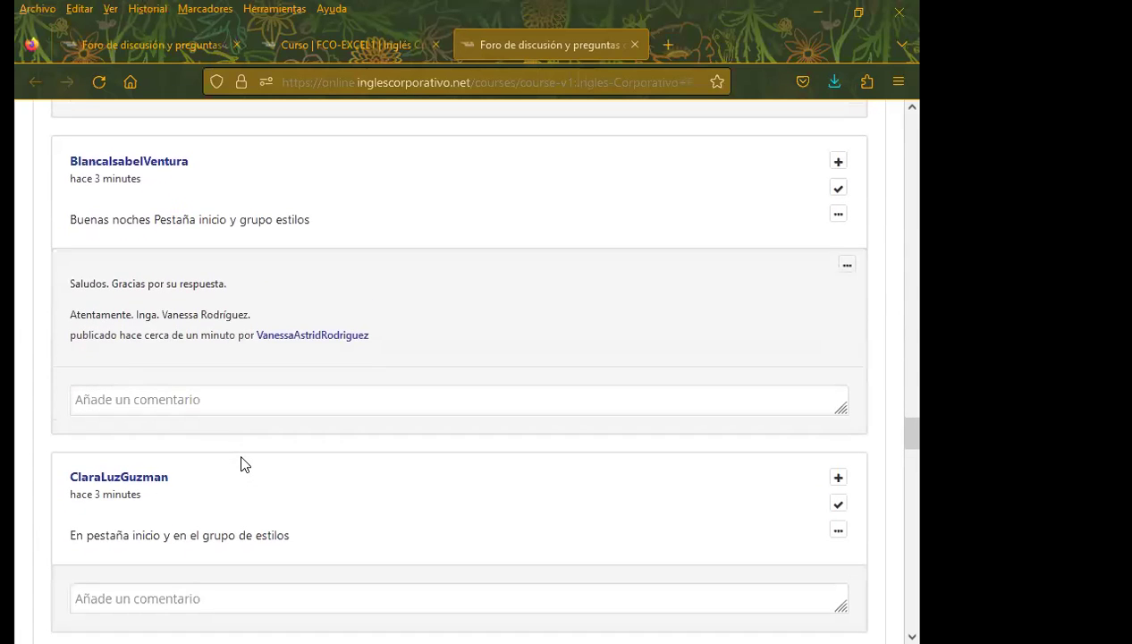
{"action": "scroll", "coordinate": [240, 462], "scroll_direction": "down", "scroll_amount": 2}
{"action": "left_click", "coordinate": [180, 418]}
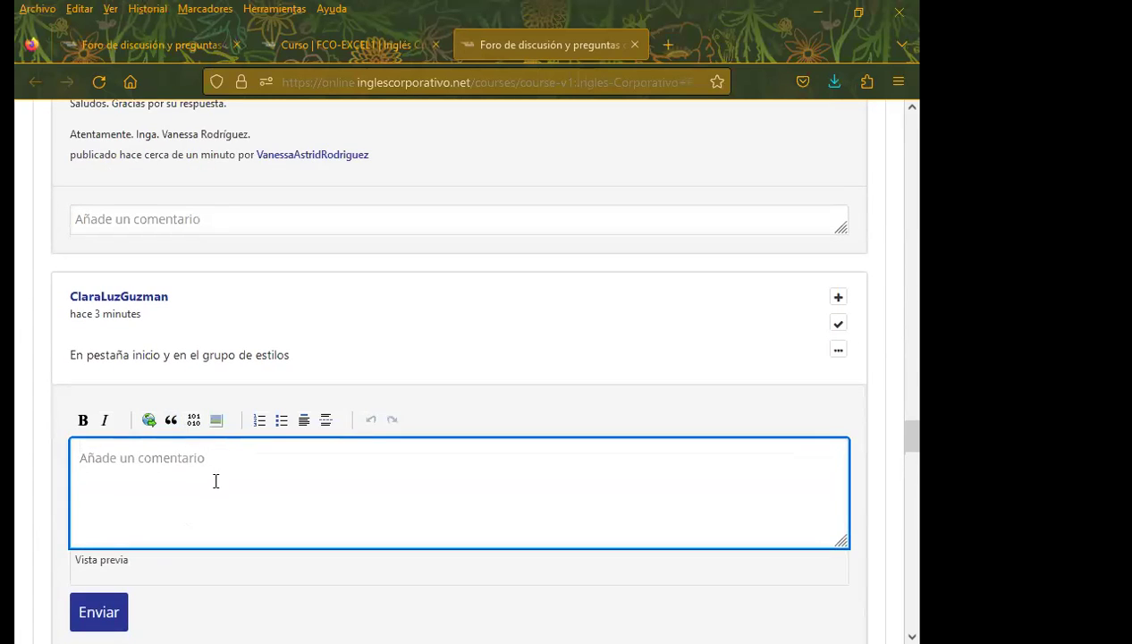
{"action": "key", "text": "ctrl+v"}
{"action": "scroll", "coordinate": [91, 323], "scroll_direction": "down", "scroll_amount": 4}
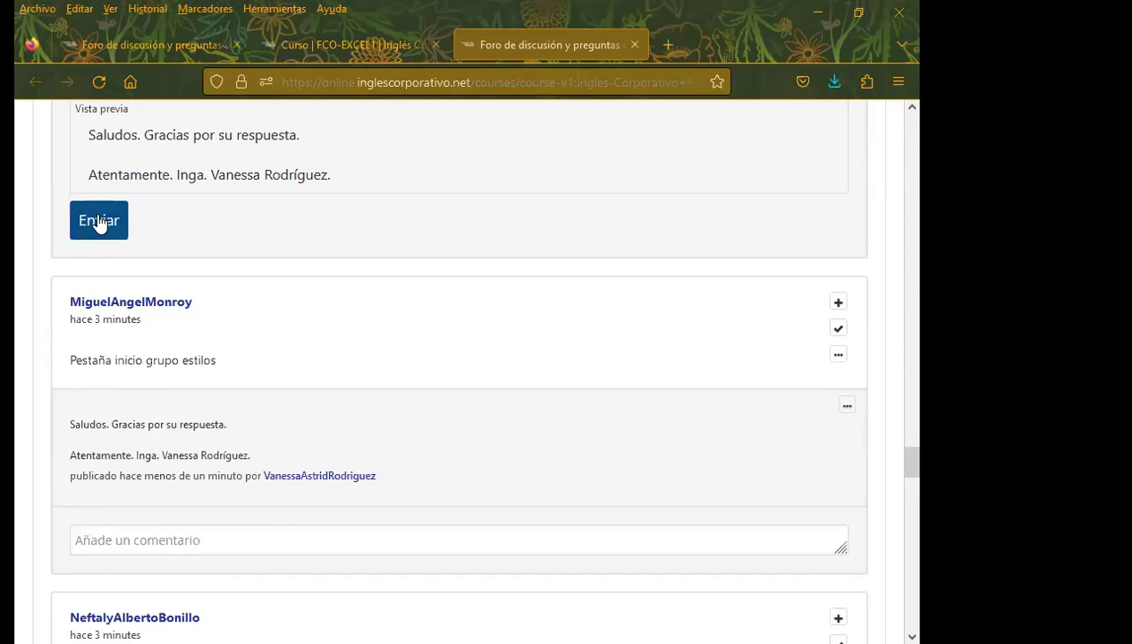
{"action": "left_click", "coordinate": [98, 220]}
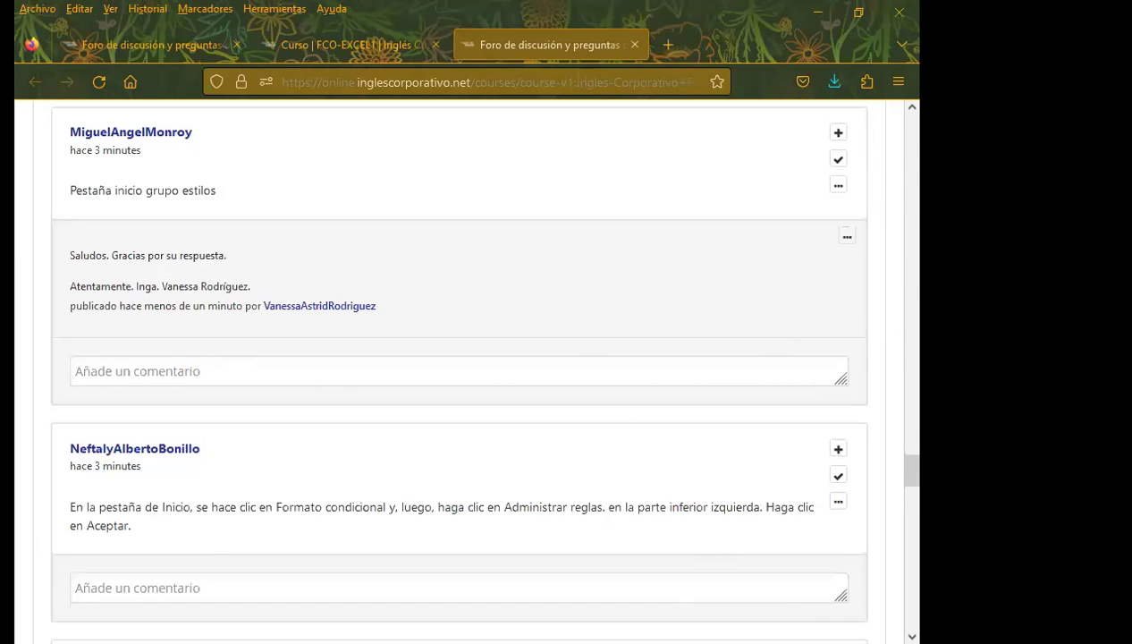